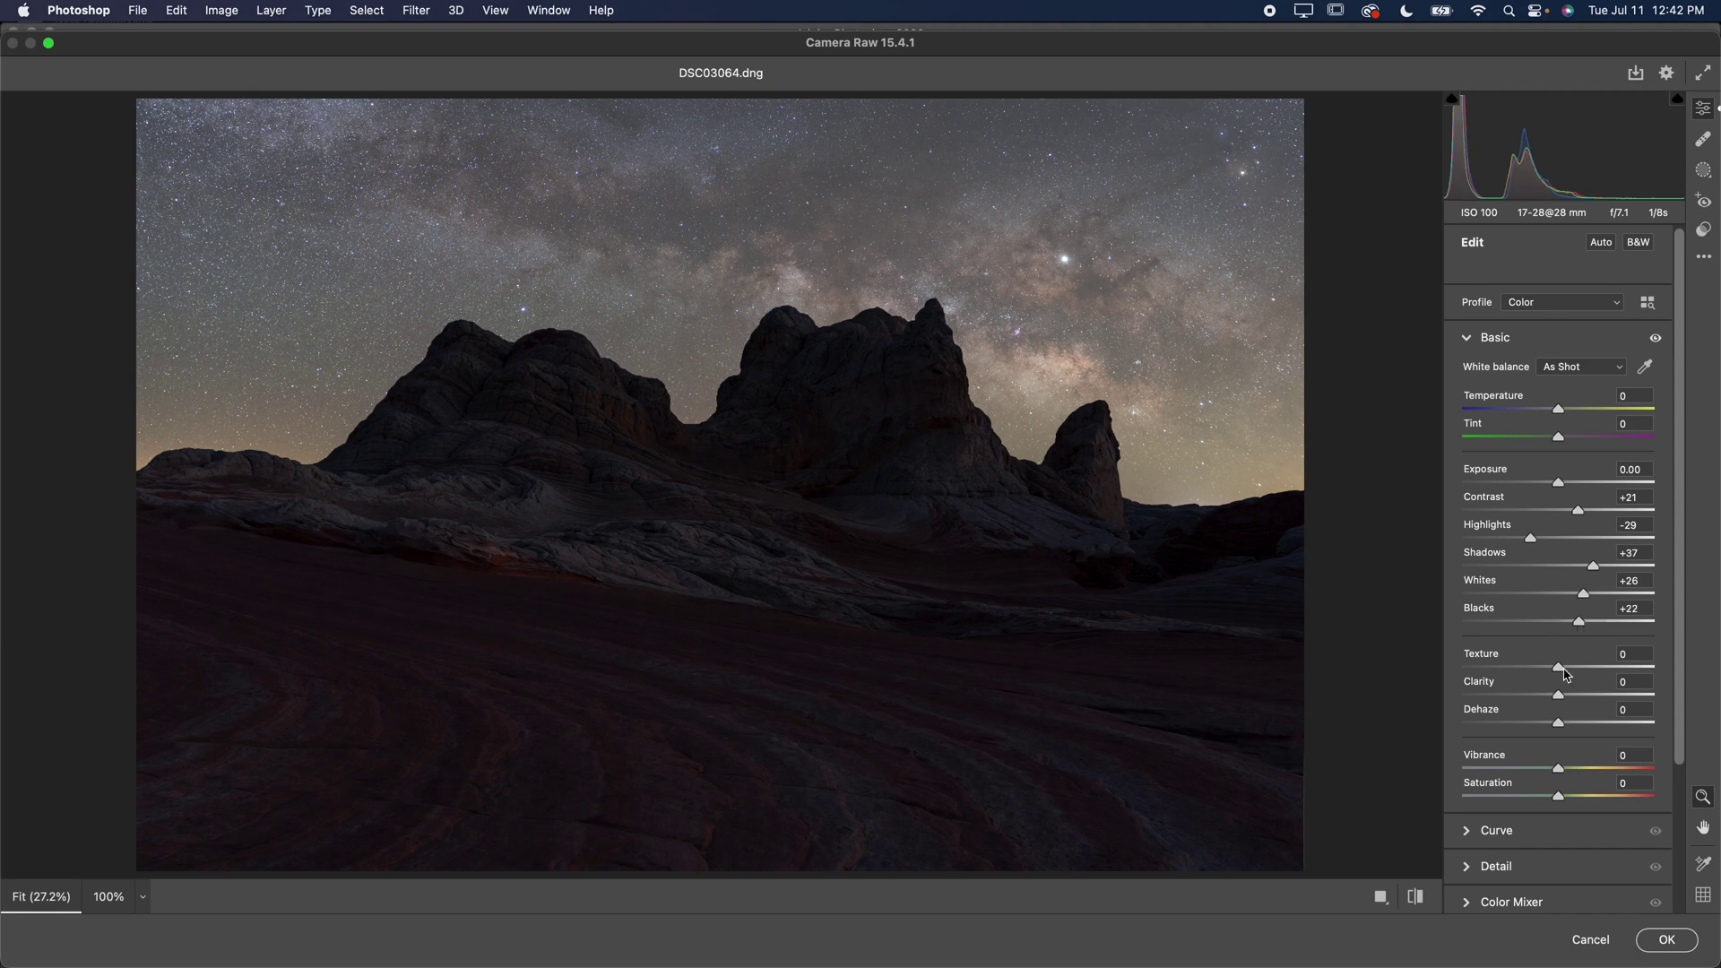
- Raise Texture to +2, reset Clarity to 0, and preview a Shadows boost, then undo it back to +37
mouse_move(1562, 671)
left_mouse_down()
mouse_move(1559, 704)
mouse_move(1574, 703)
left_mouse_up()
double_click(1559, 703)
scroll(1530, 753, "down", 2)
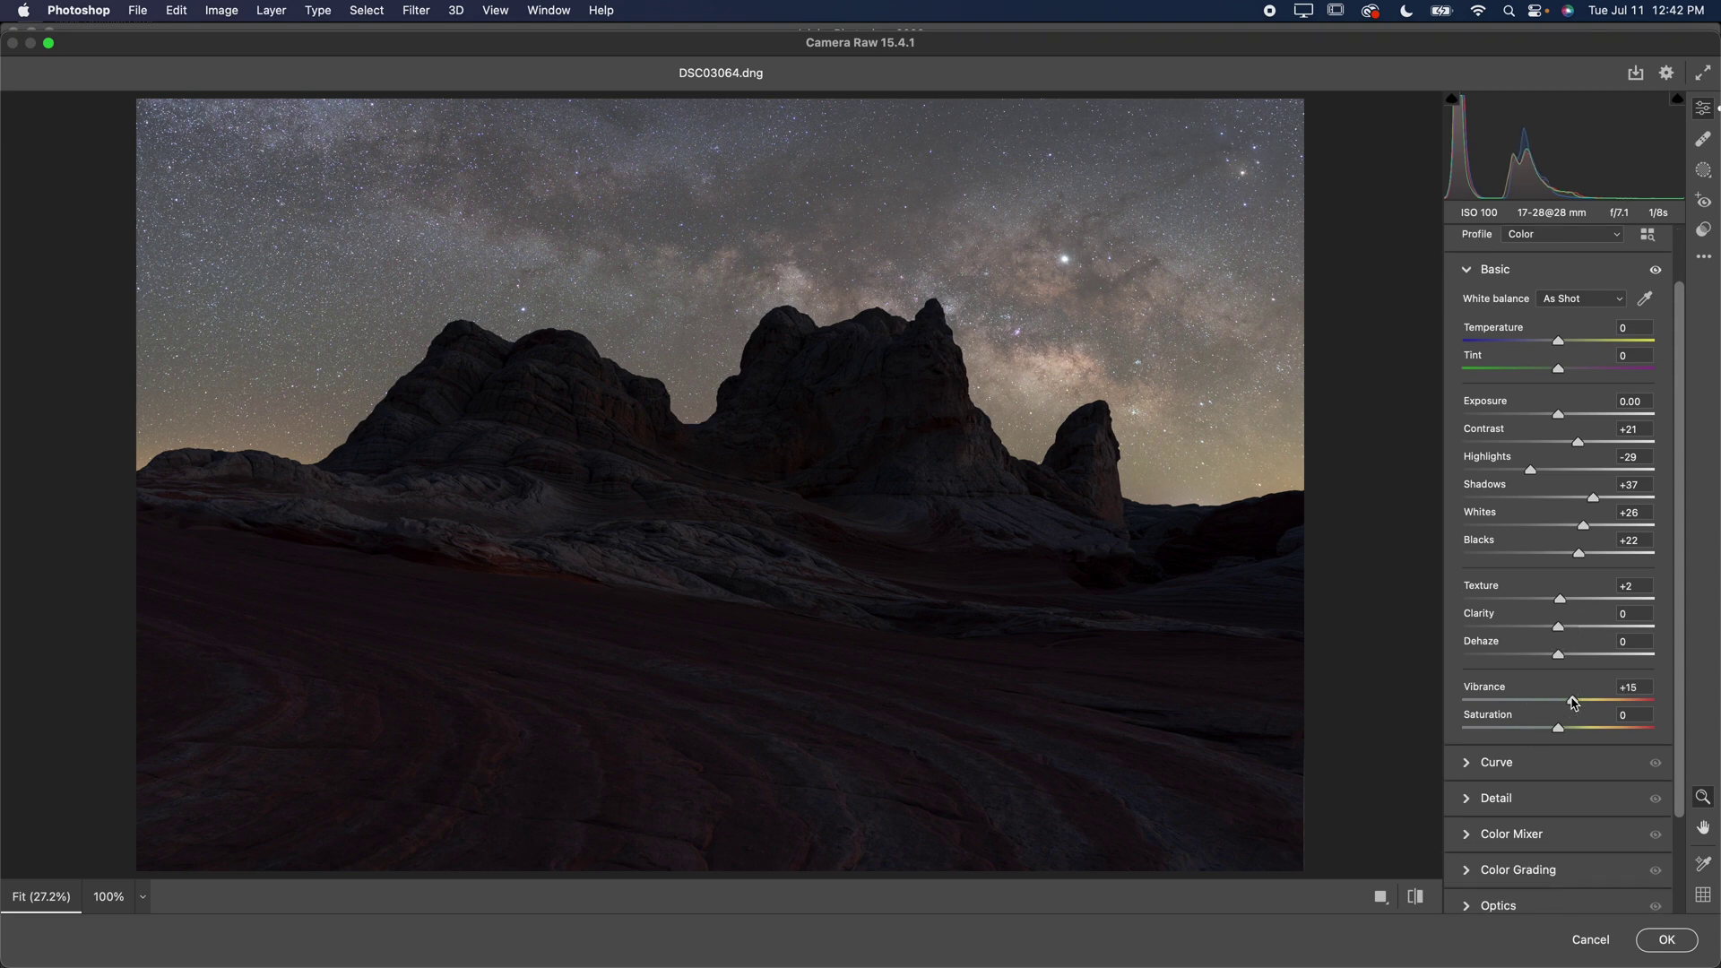
left_click_drag(1594, 499, 1710, 460)
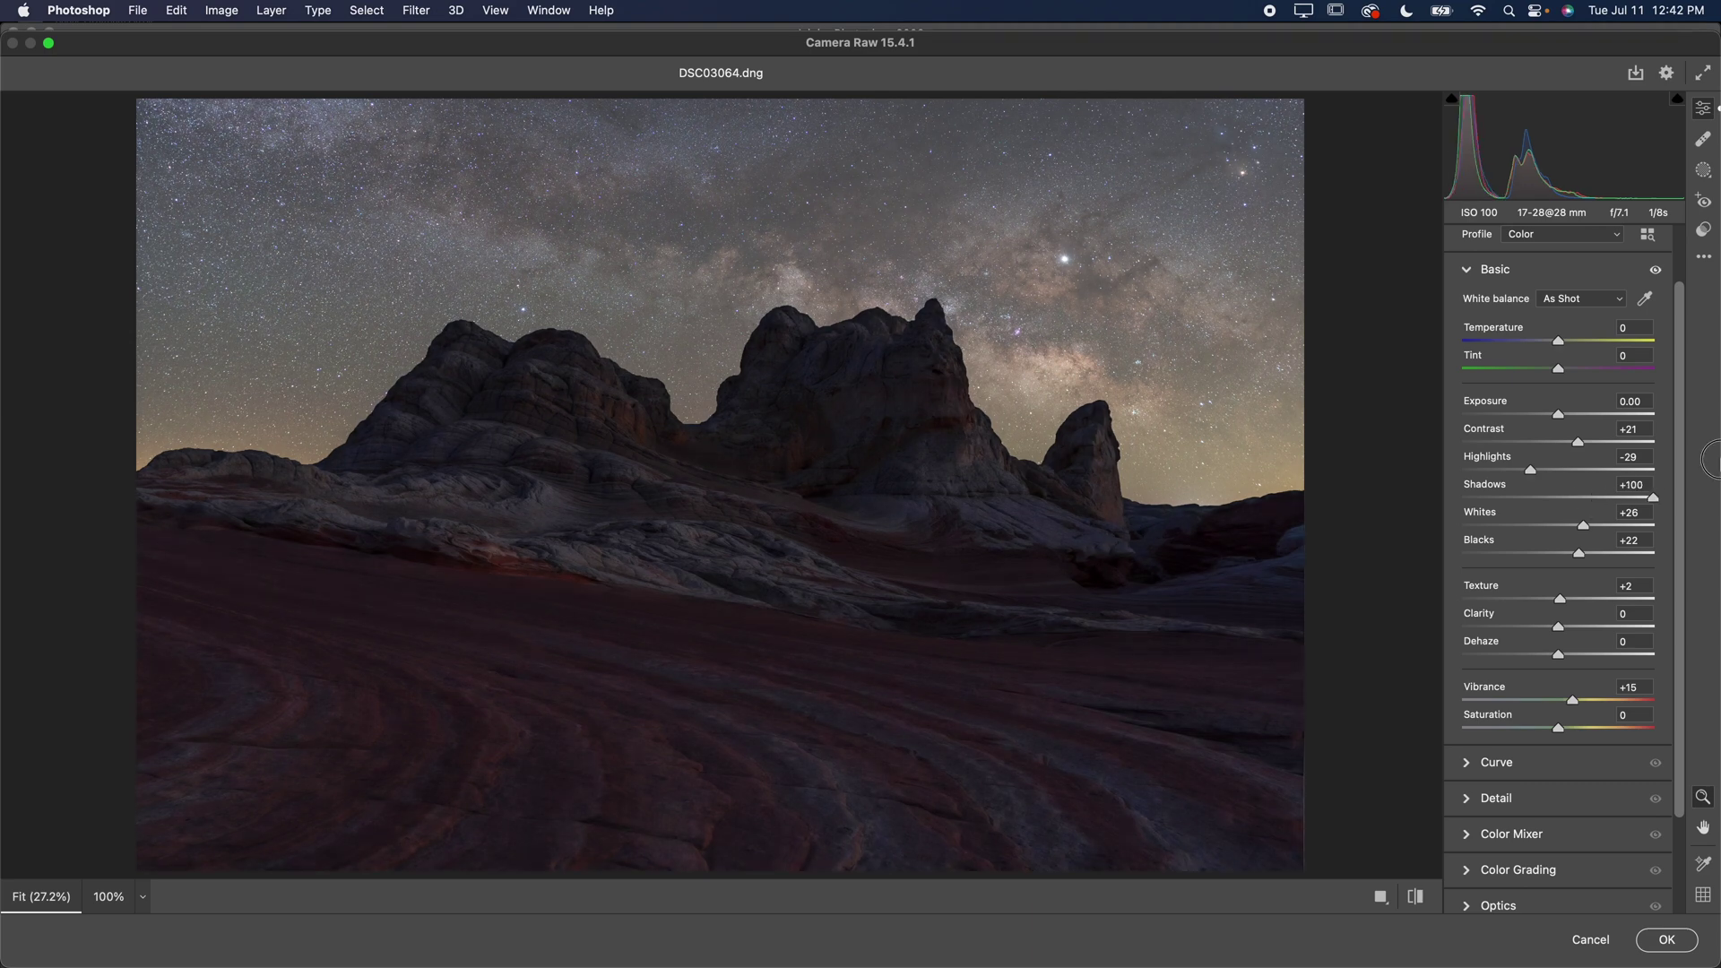
key("super+z")
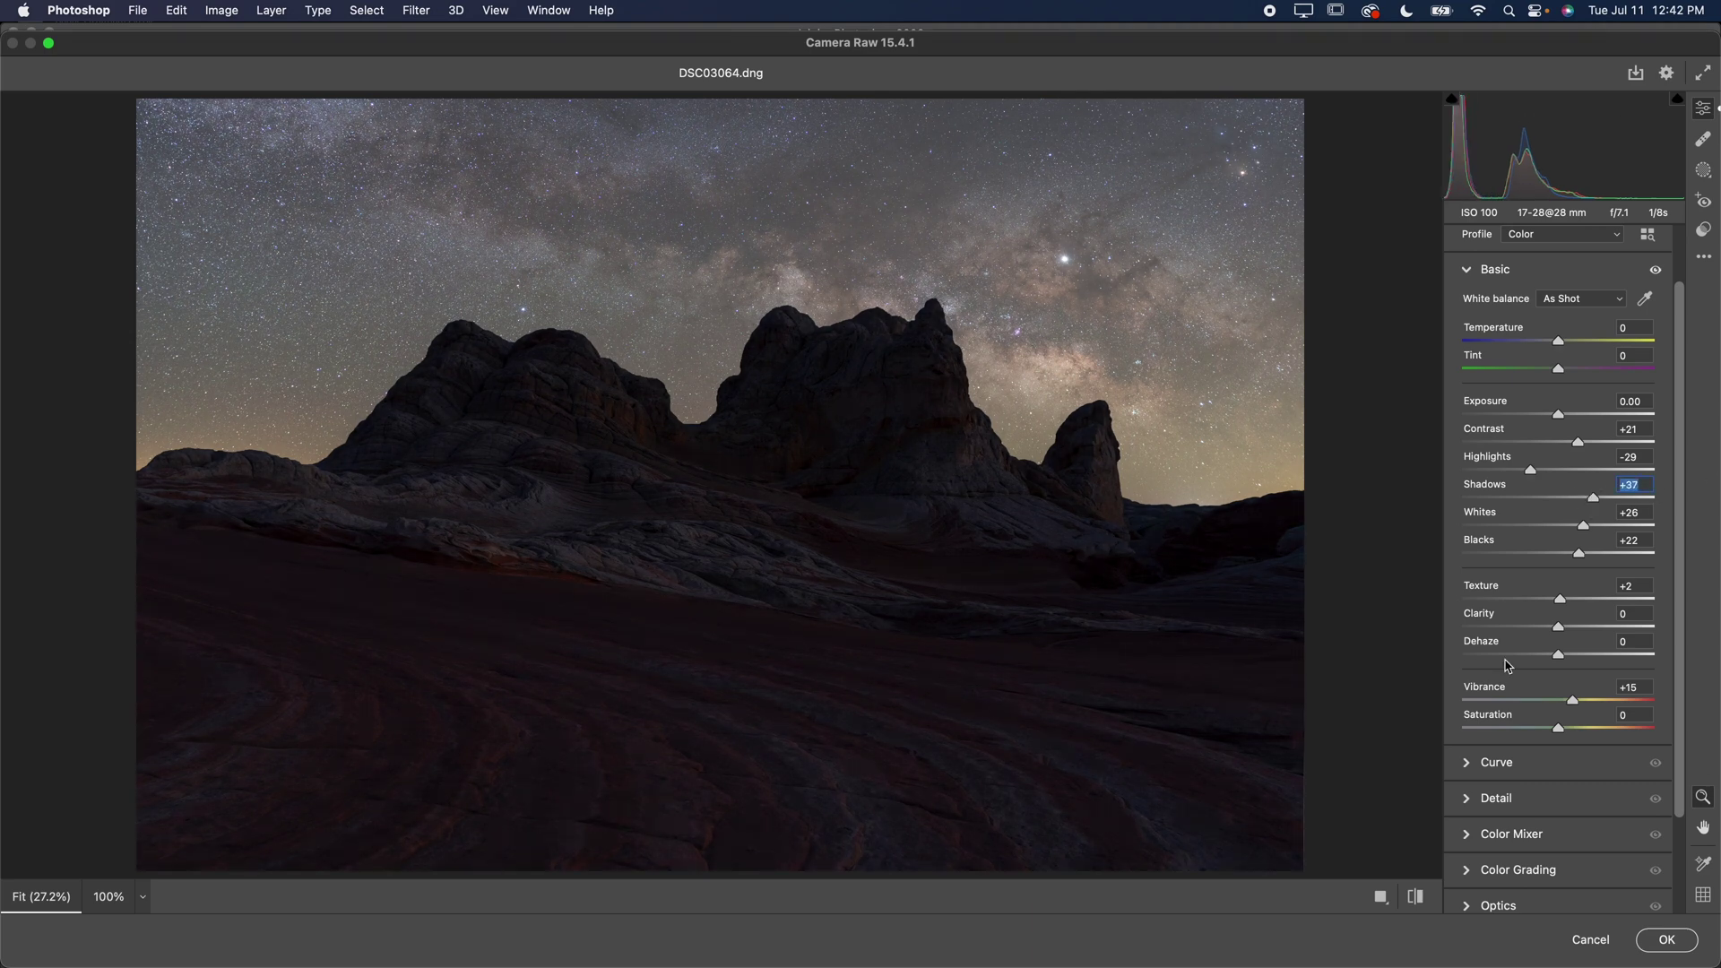
- Cool Temperature to -5 and zoom into the Milky Way to inspect detail
scroll(1517, 670, "down", 2)
scroll(1542, 538, "up", 4)
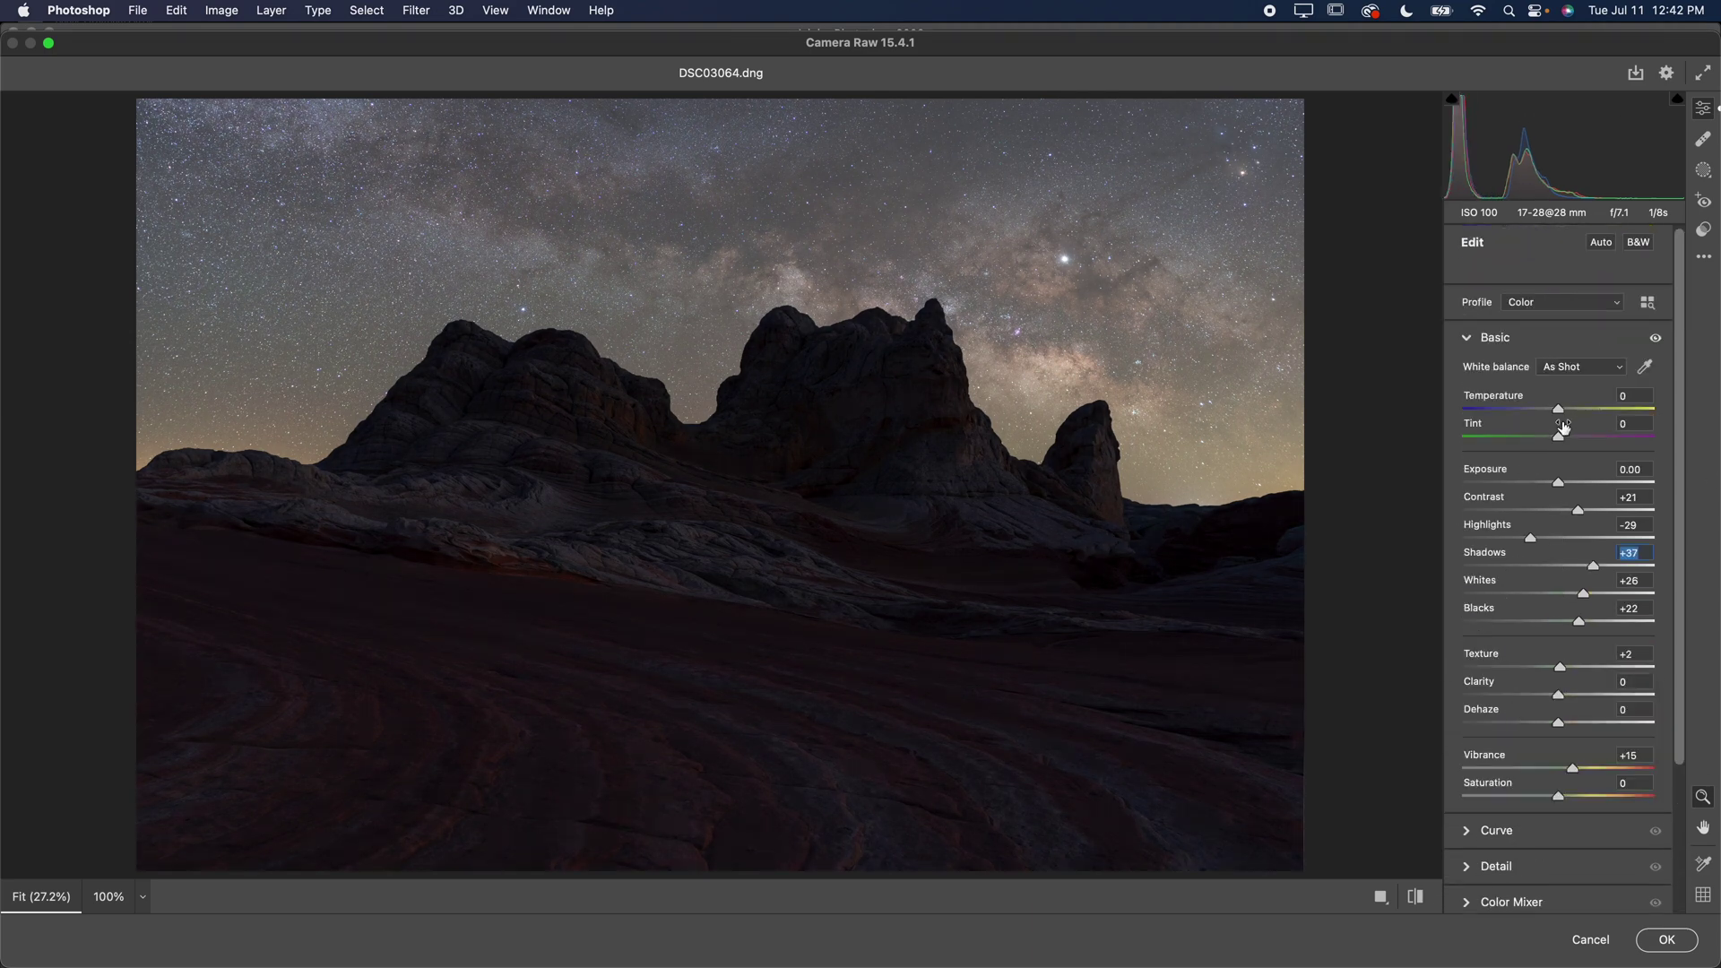
left_click_drag(1559, 411, 1555, 411)
left_click_drag(1007, 340, 1035, 430)
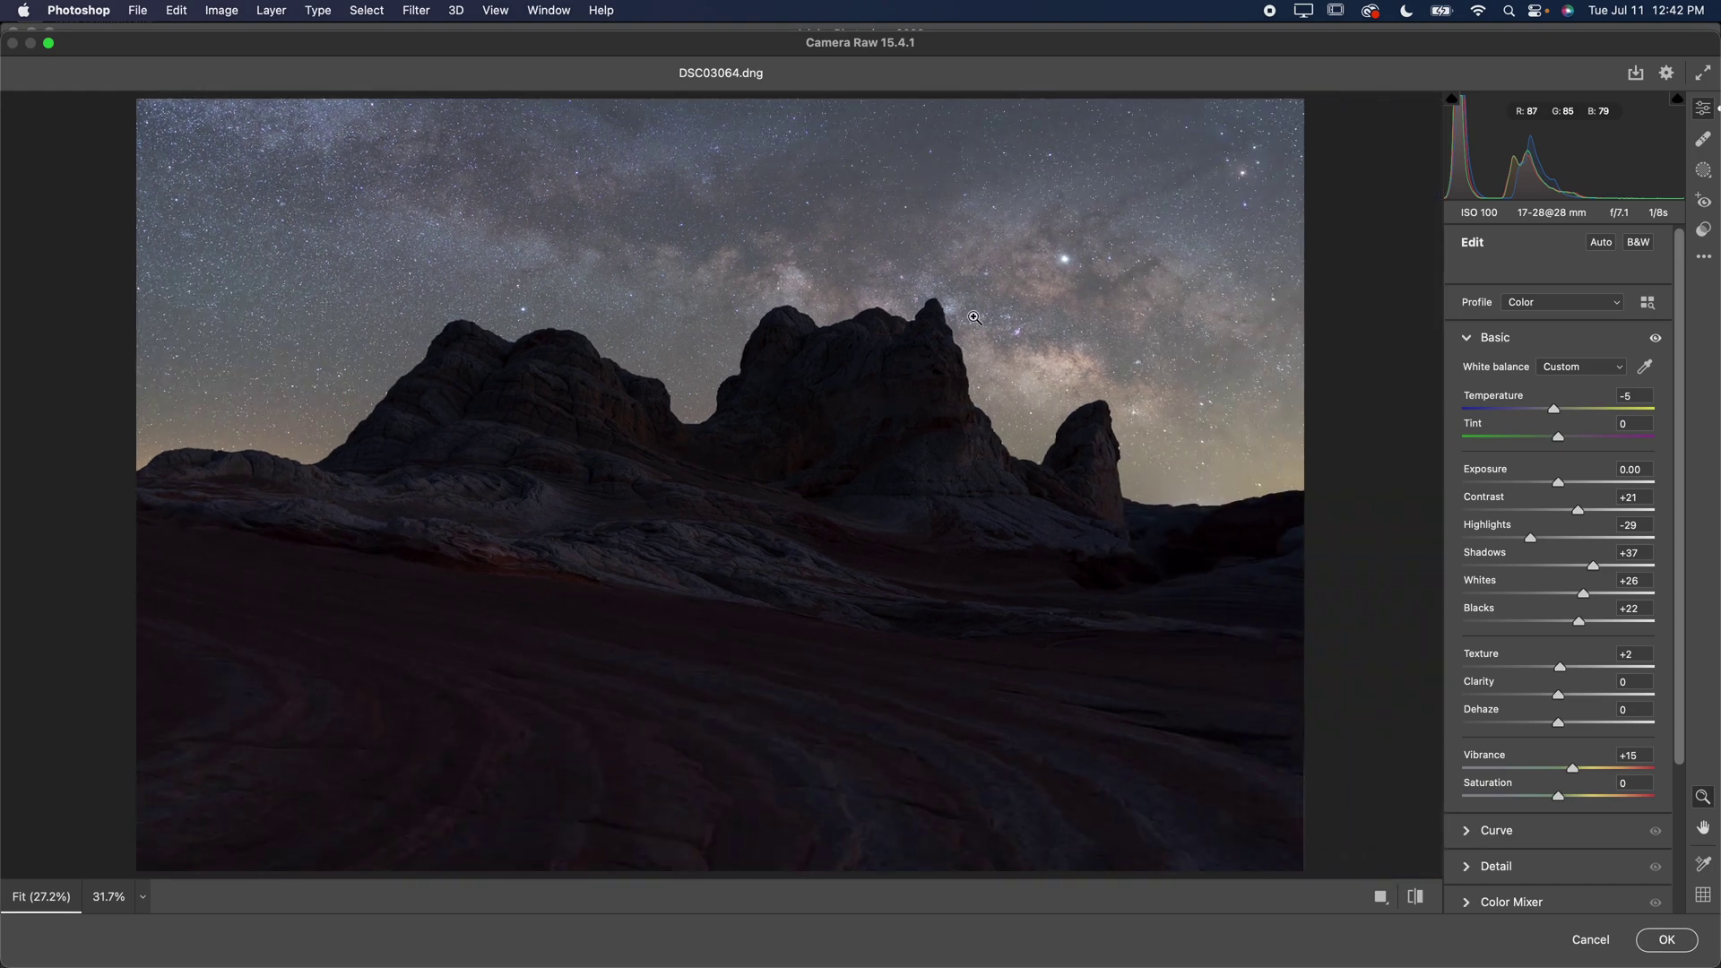
scroll(1536, 818, "down", 3)
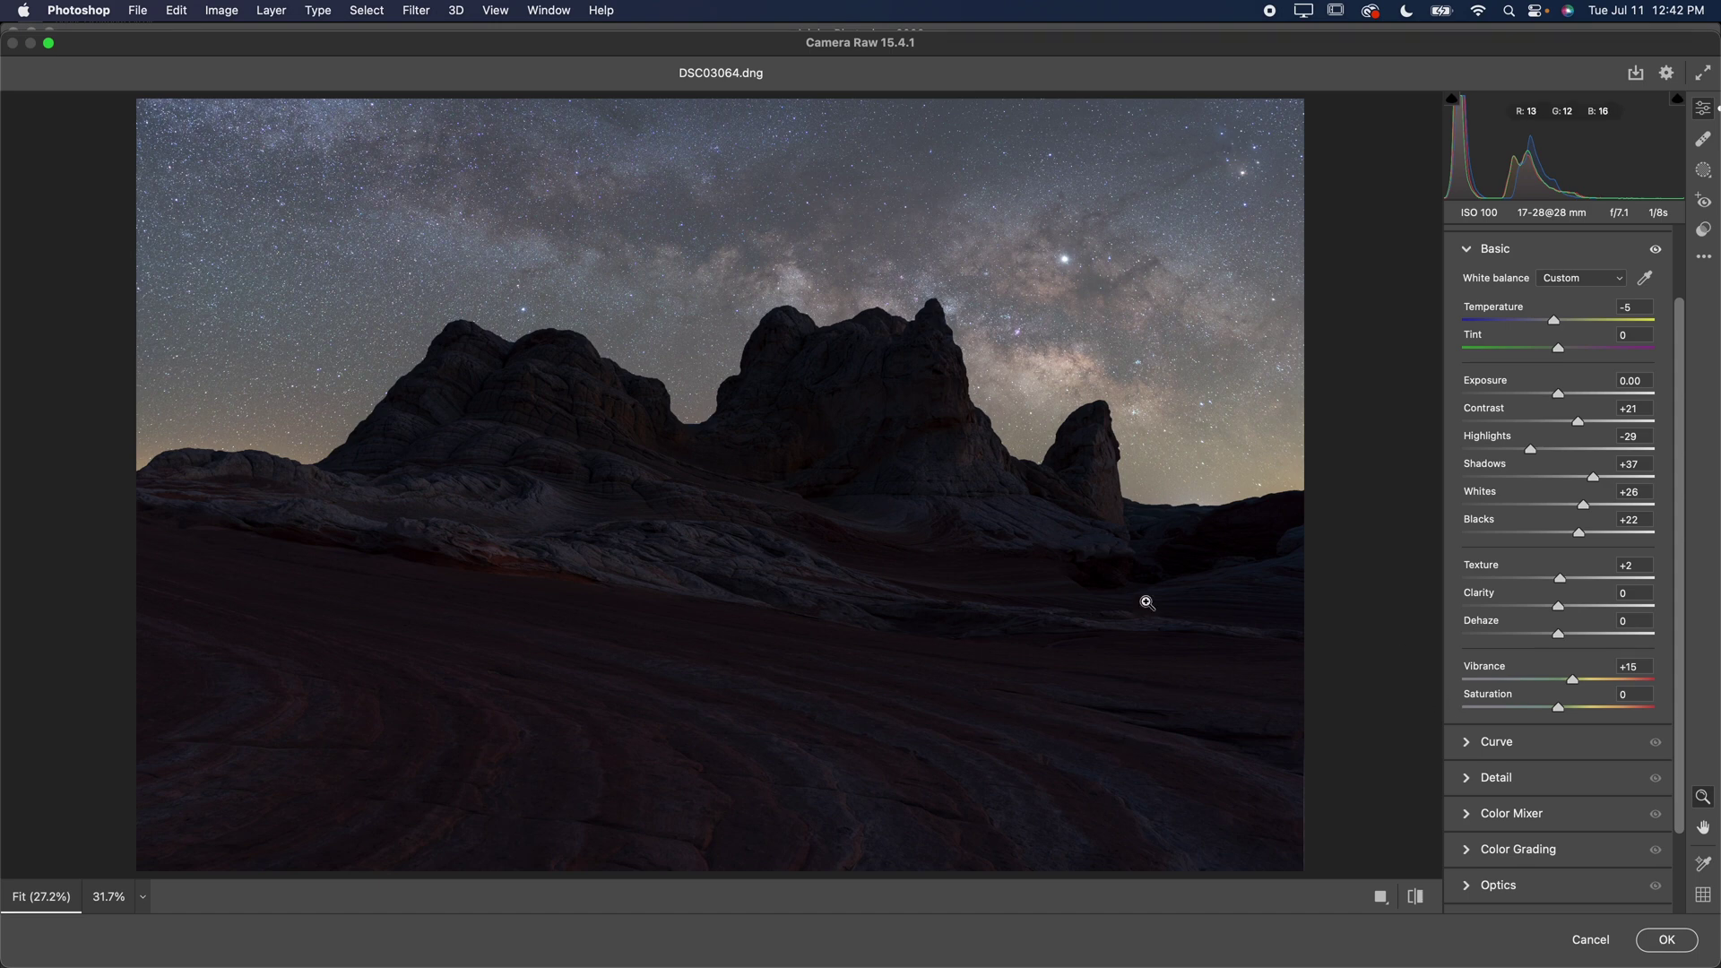
scroll(1570, 687, "down", 3)
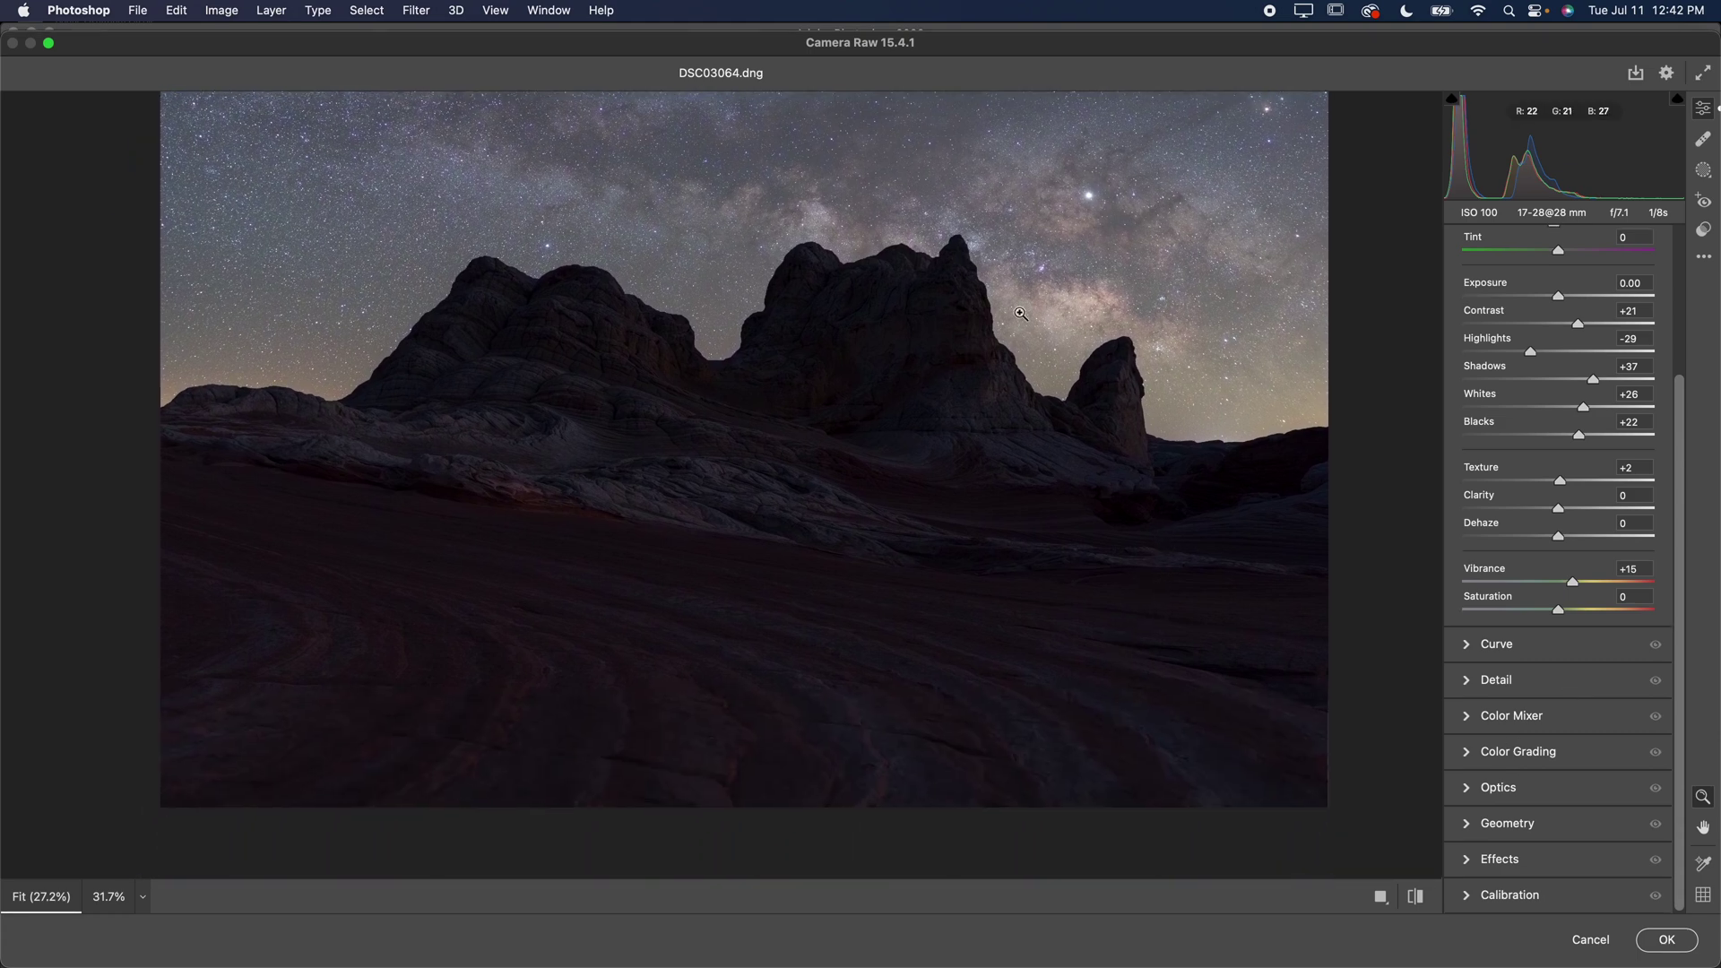
scroll(1410, 537, "up", 5)
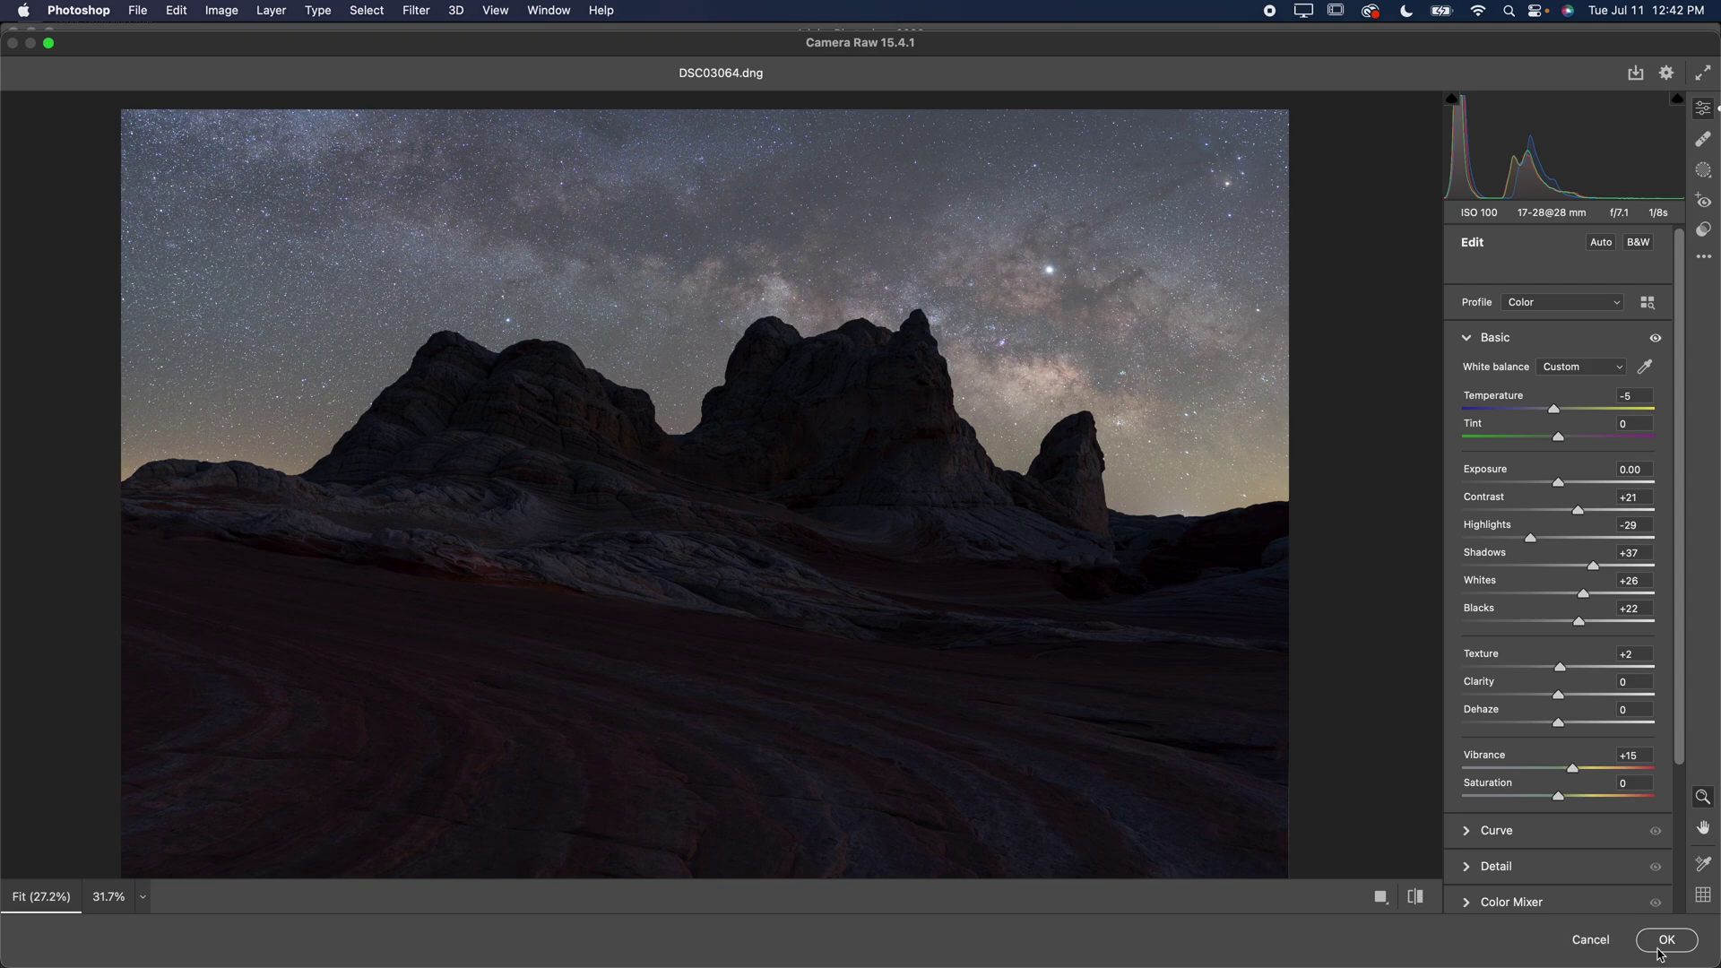
- Apply the Camera Raw adjustments and add two new layer groups above Base
left_click(1665, 940)
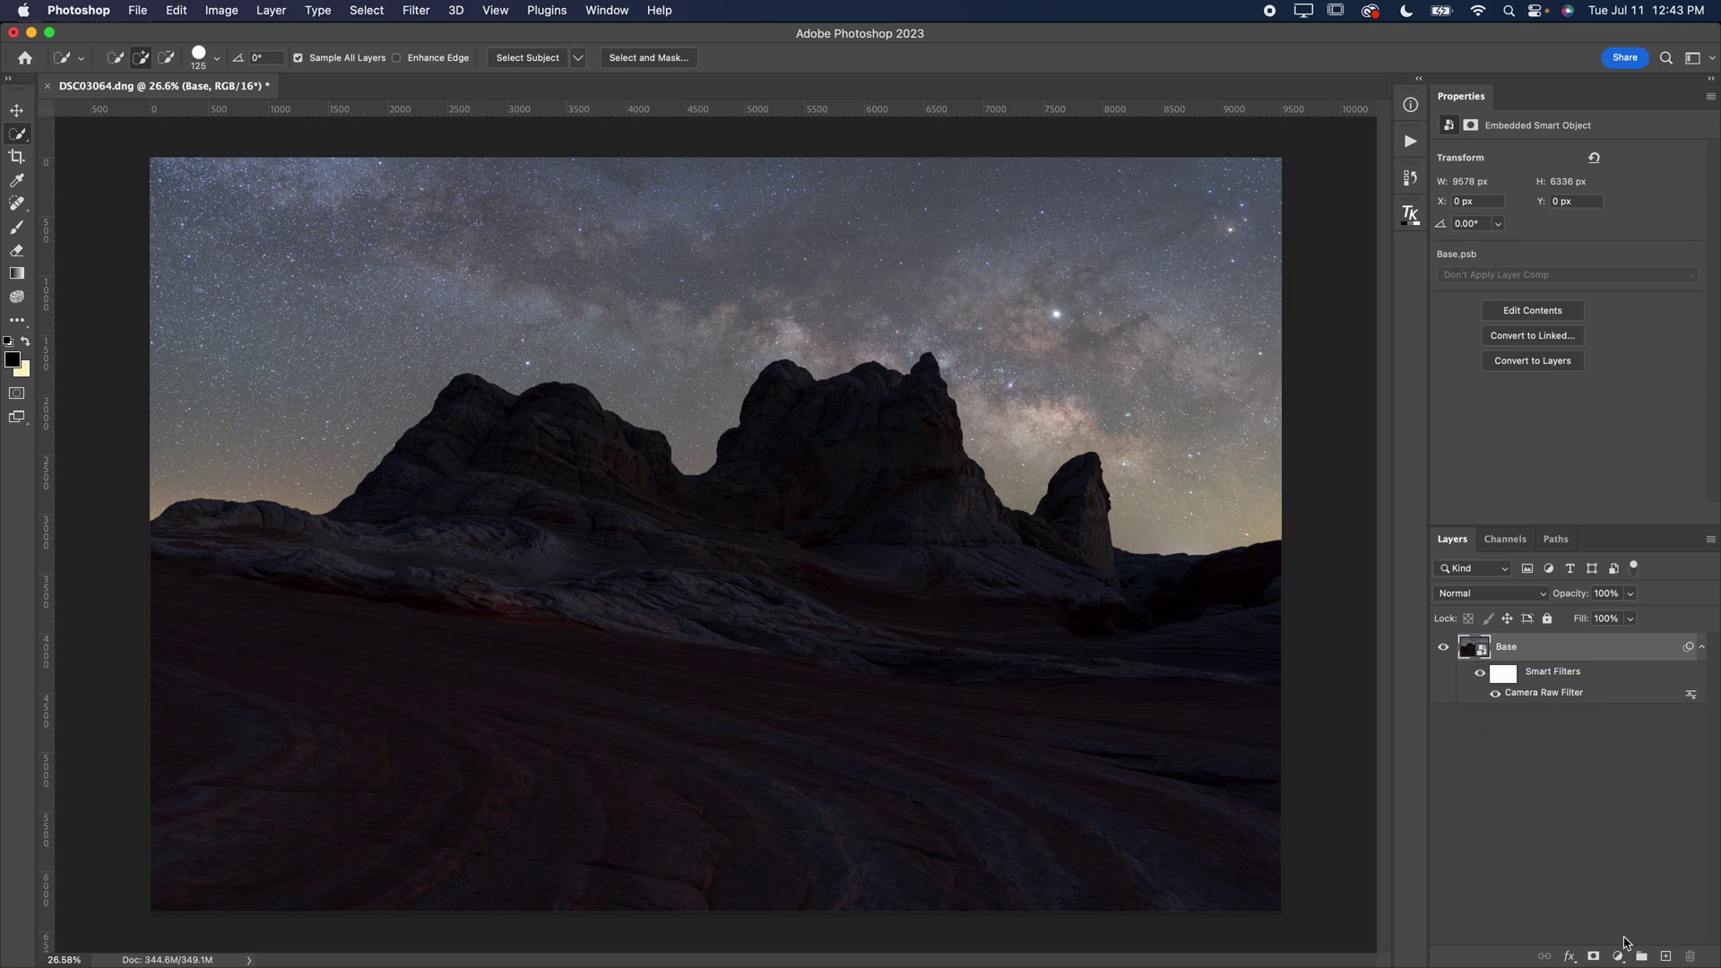
left_click(1641, 957)
left_click(1641, 957)
- Rename the two groups FG and Sky
double_click(1511, 666)
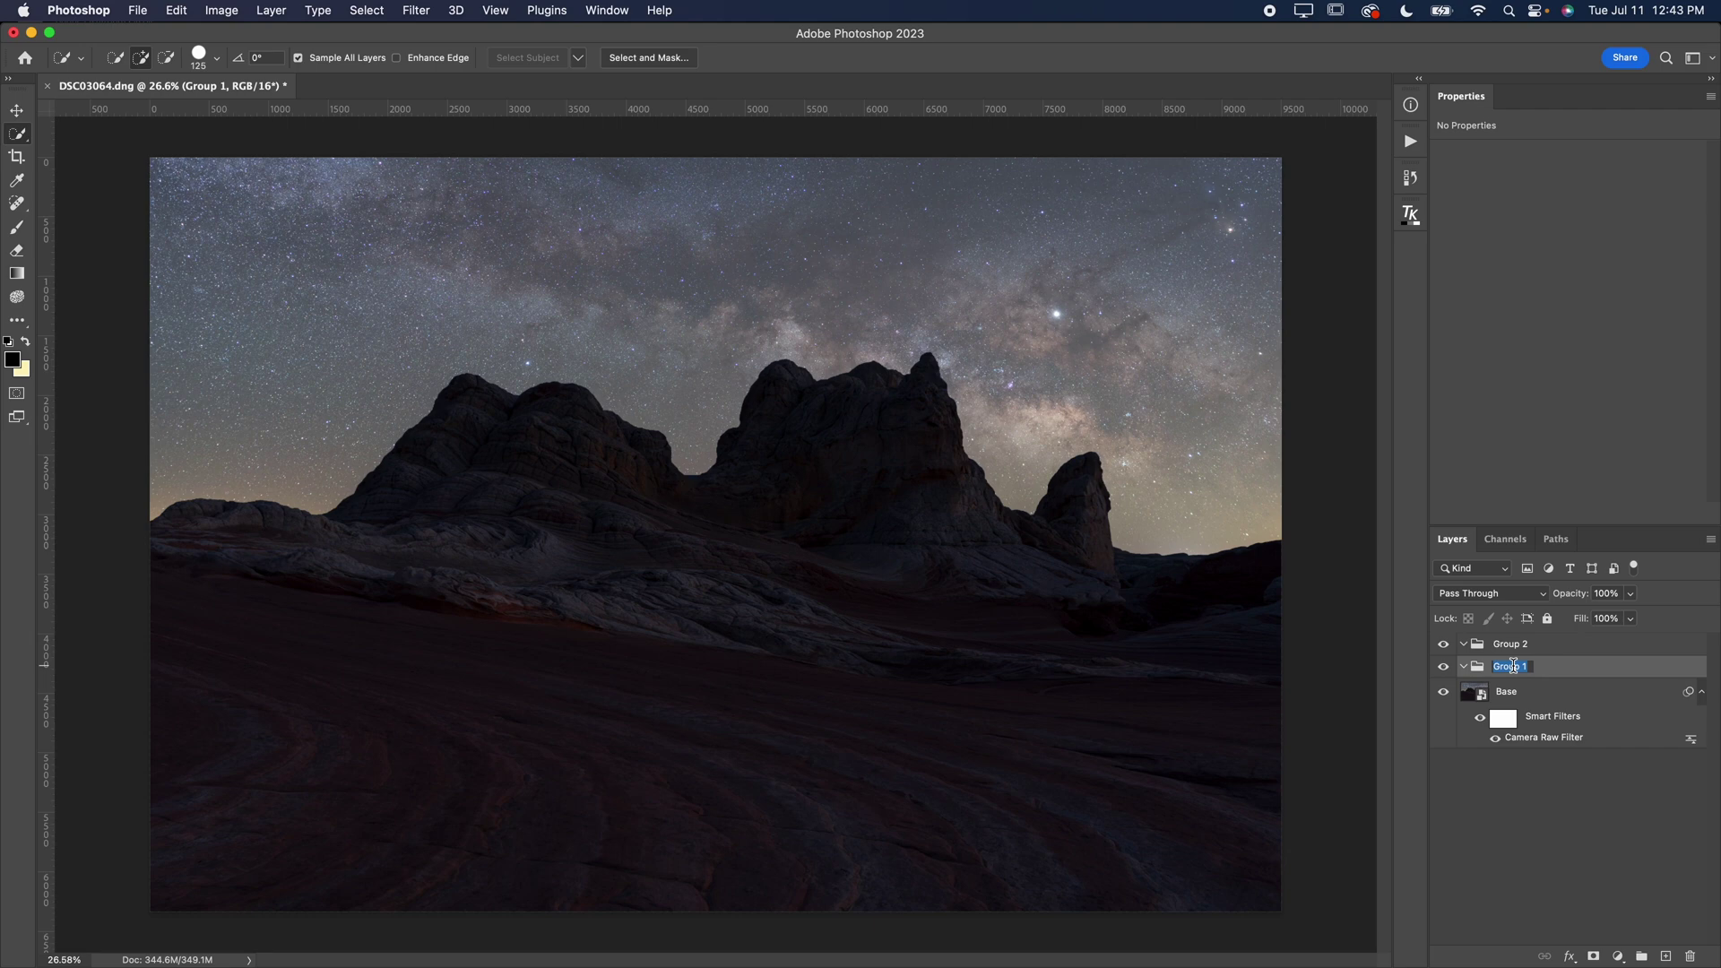
type("FG")
key("Return")
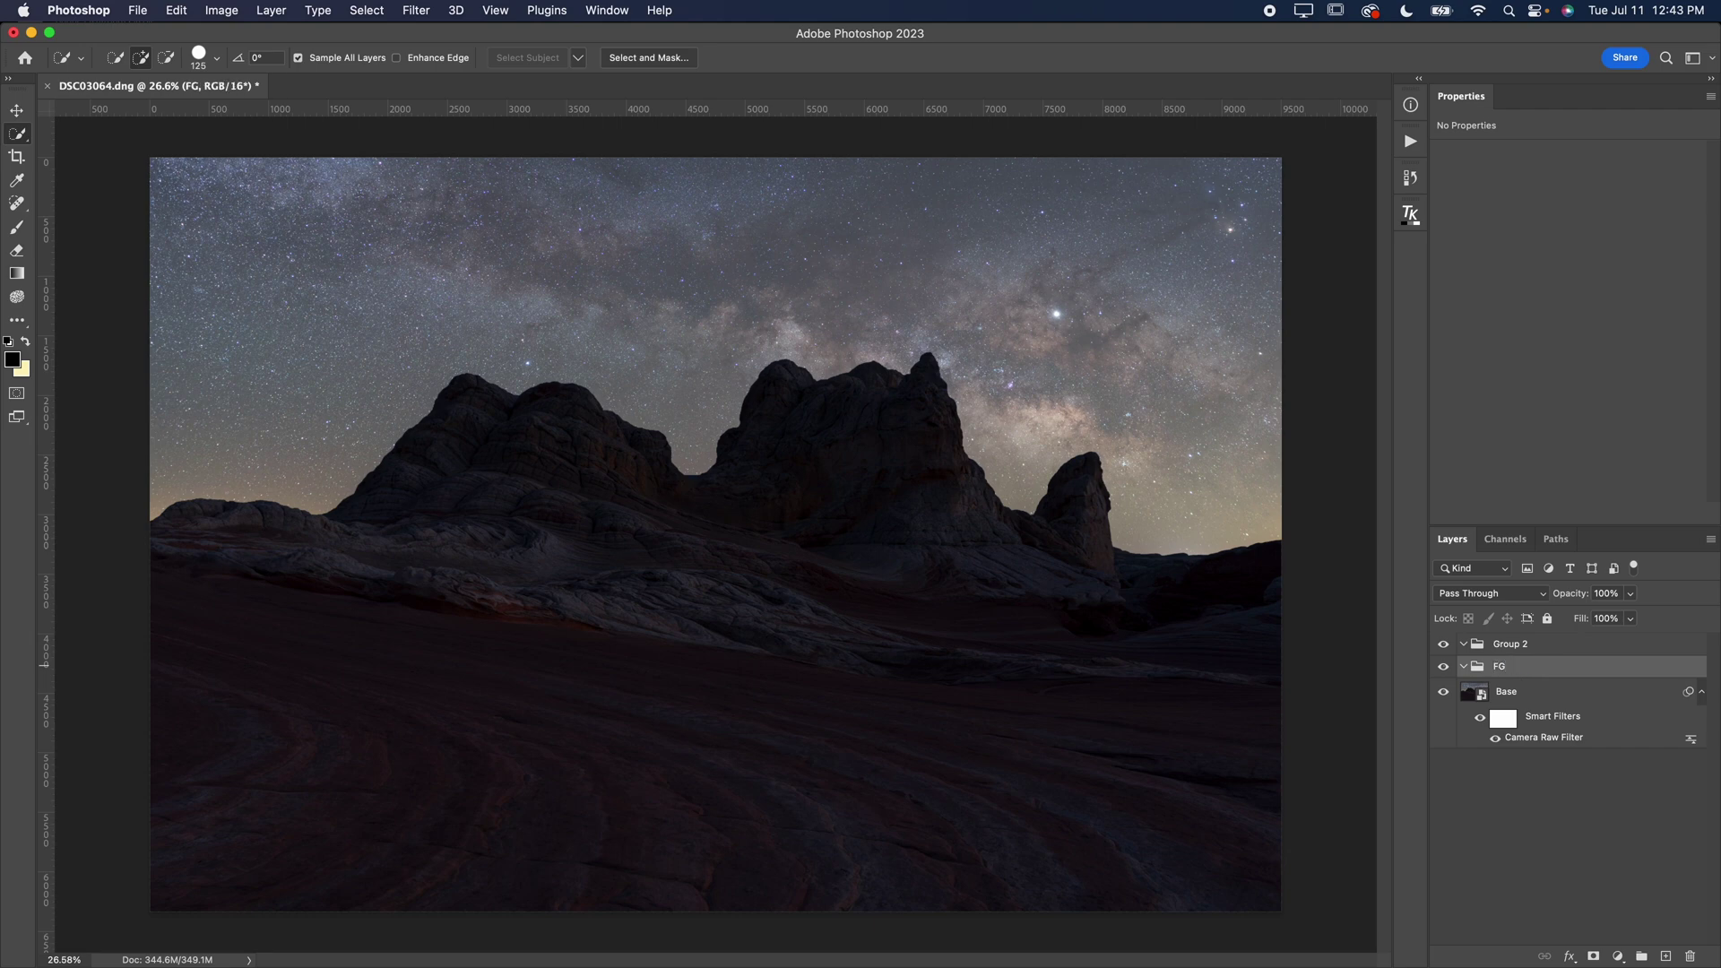
double_click(1509, 644)
type("Sku")
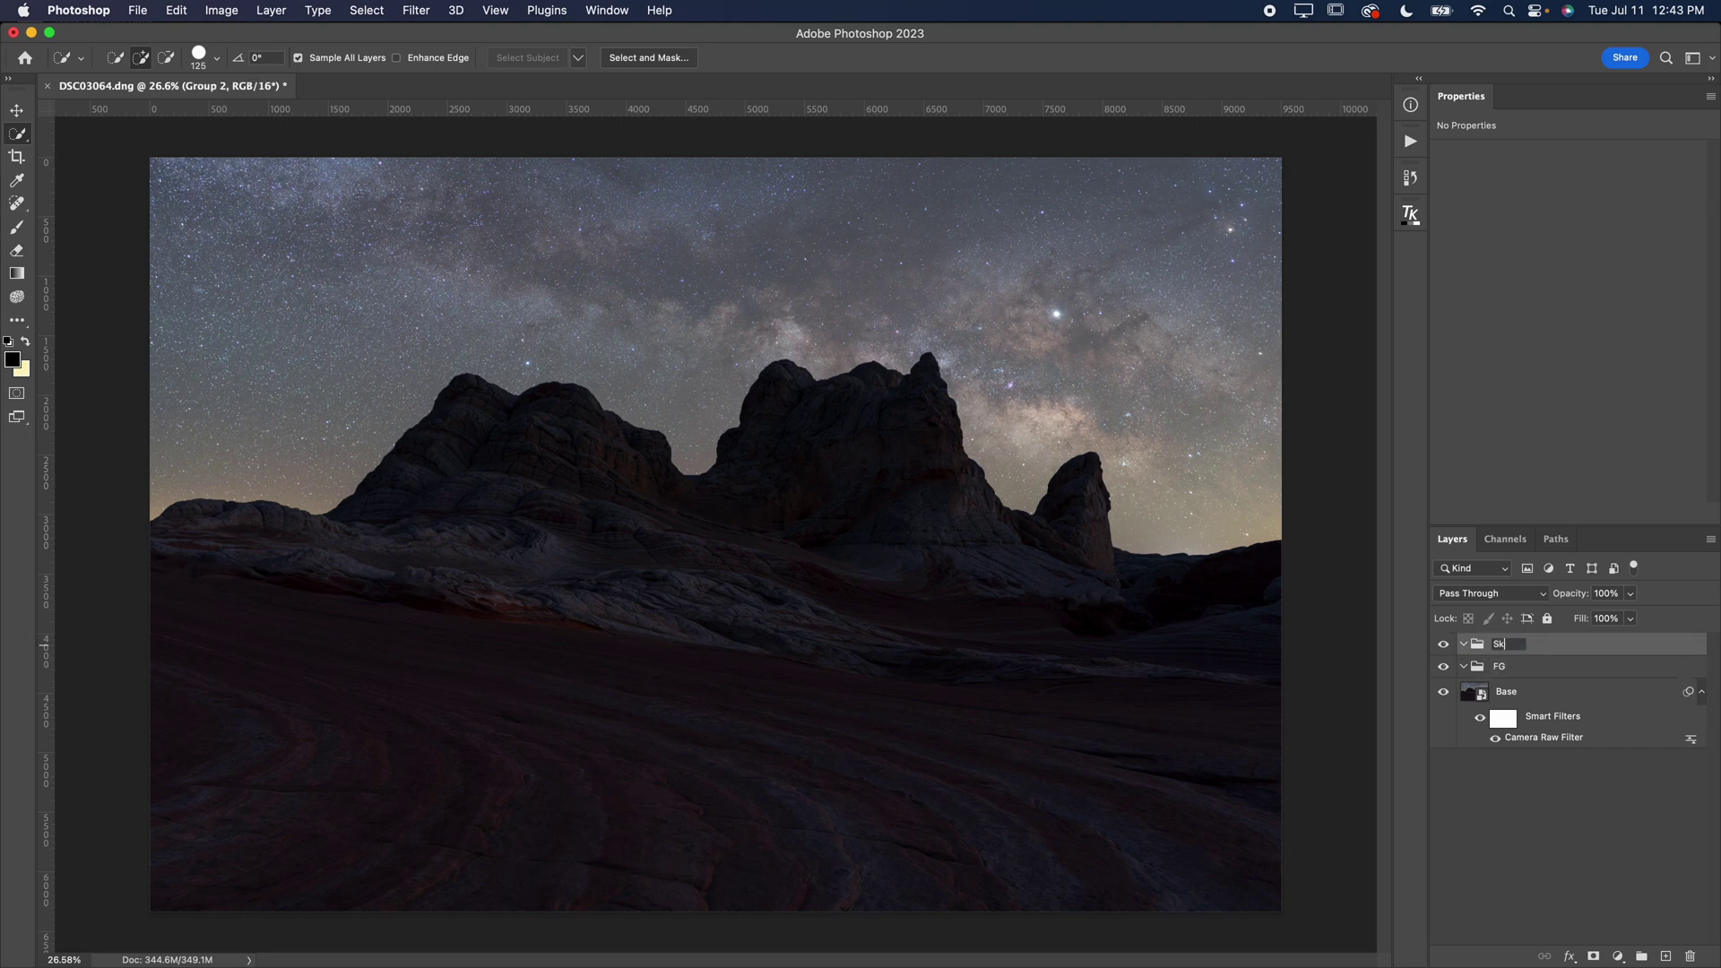
key("BackSpace")
key("BackSpace")
type("ky")
key("Return")
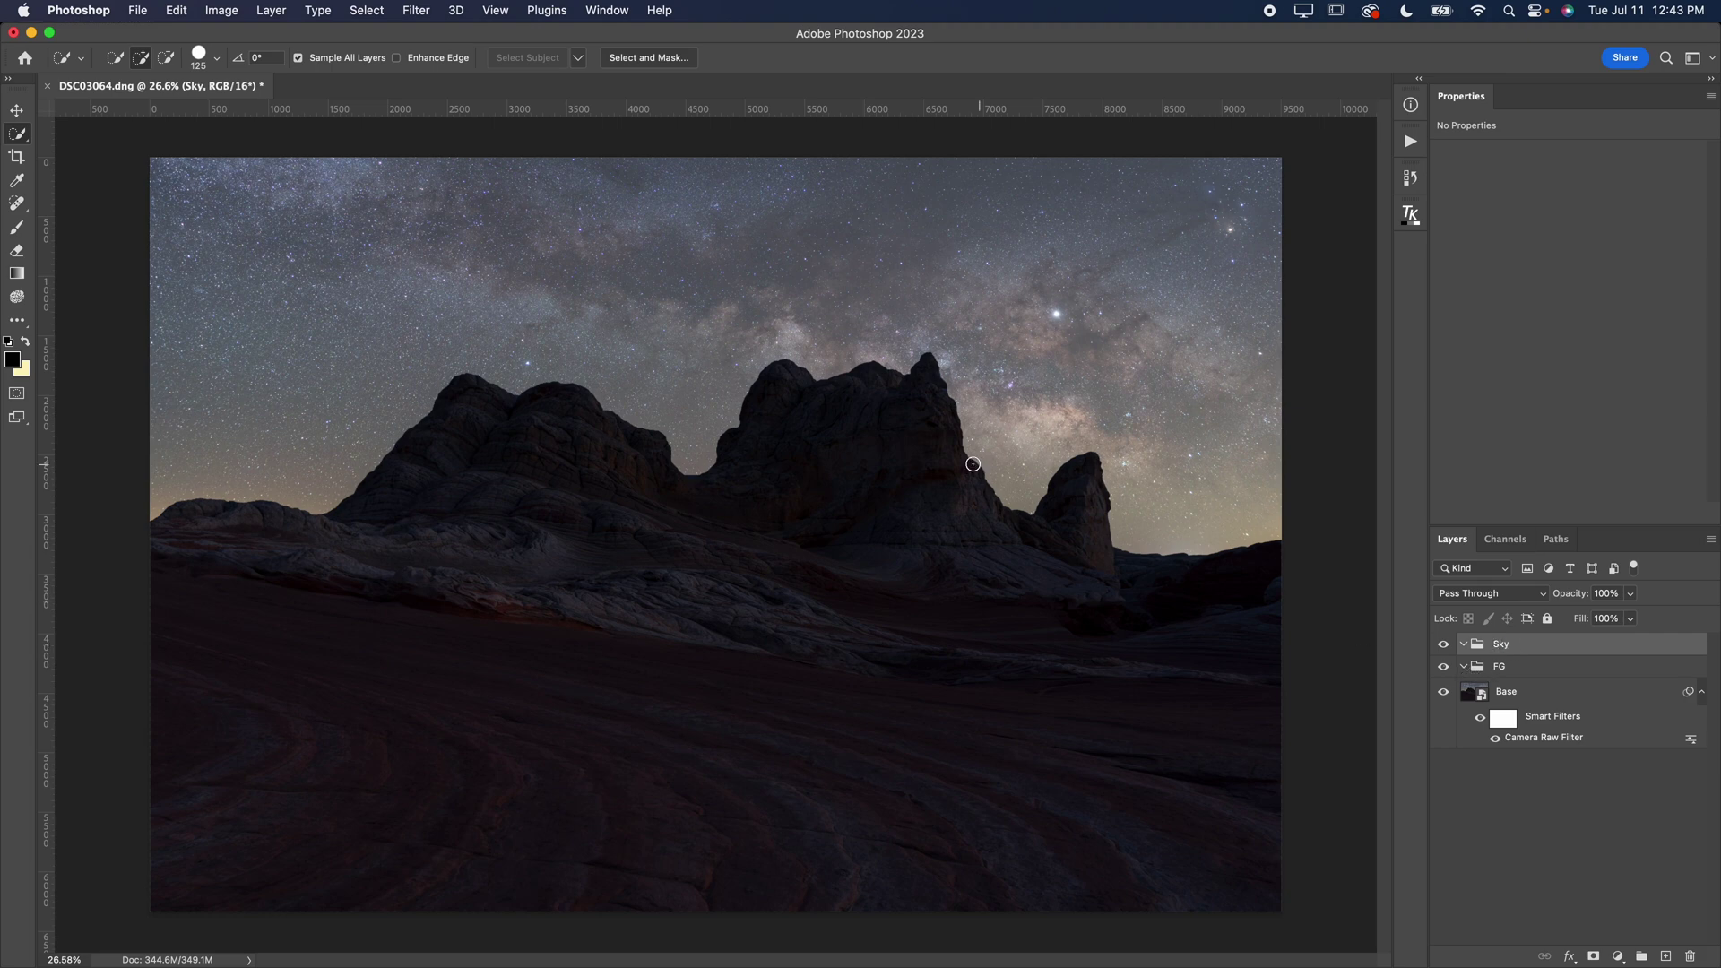
- Quick-select the sky with a 250 brush and mask the Sky group to it
left_click(17, 137)
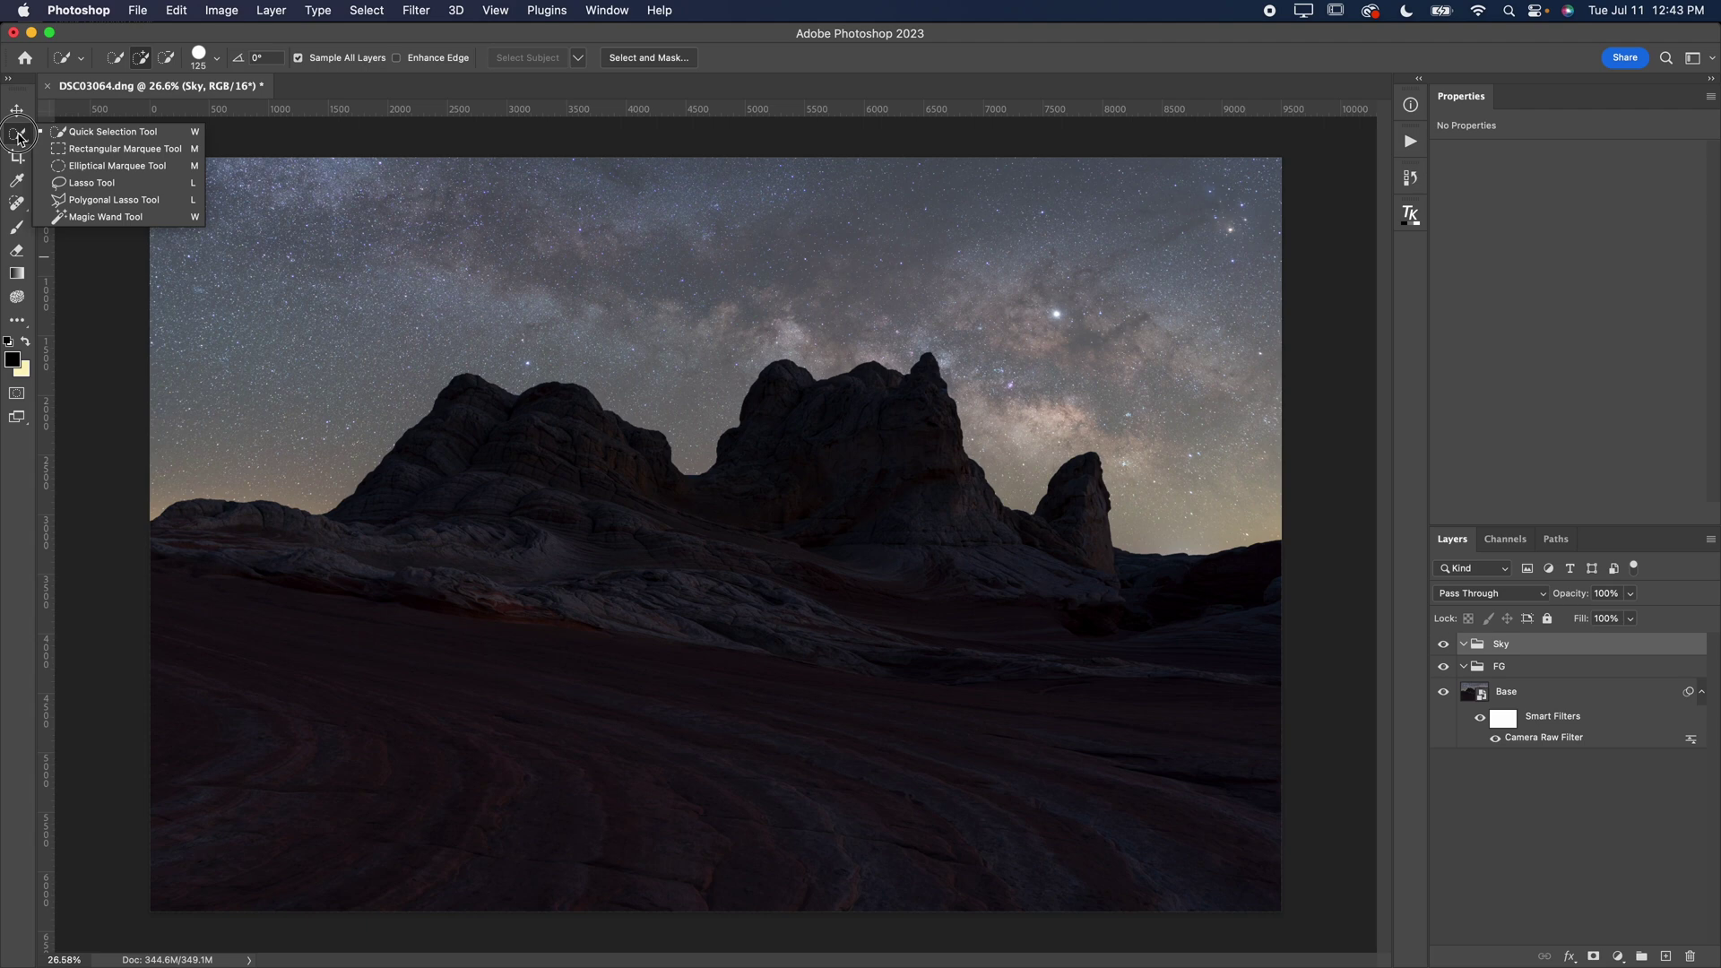
left_click(30, 139)
key("bracketright")
key("bracketright")
key("bracketright")
key("bracketright")
mouse_move(242, 395)
left_mouse_down()
mouse_move(543, 244)
mouse_move(727, 251)
mouse_move(970, 220)
mouse_move(1099, 269)
left_mouse_up()
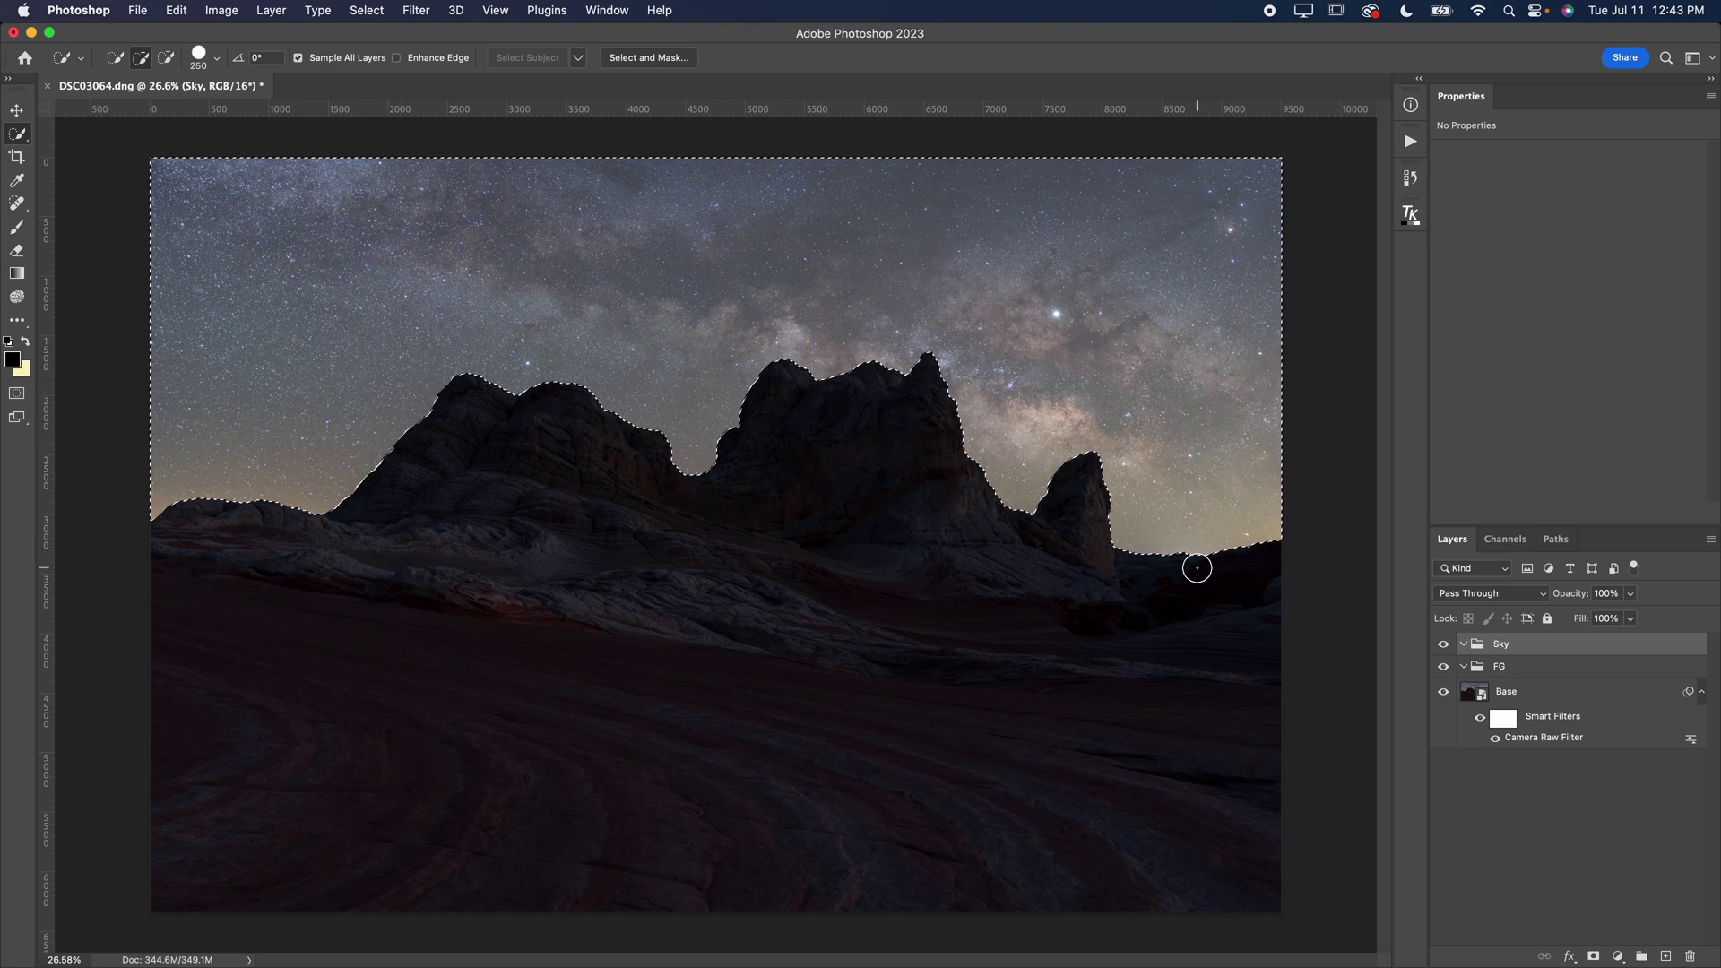
left_click(1593, 958)
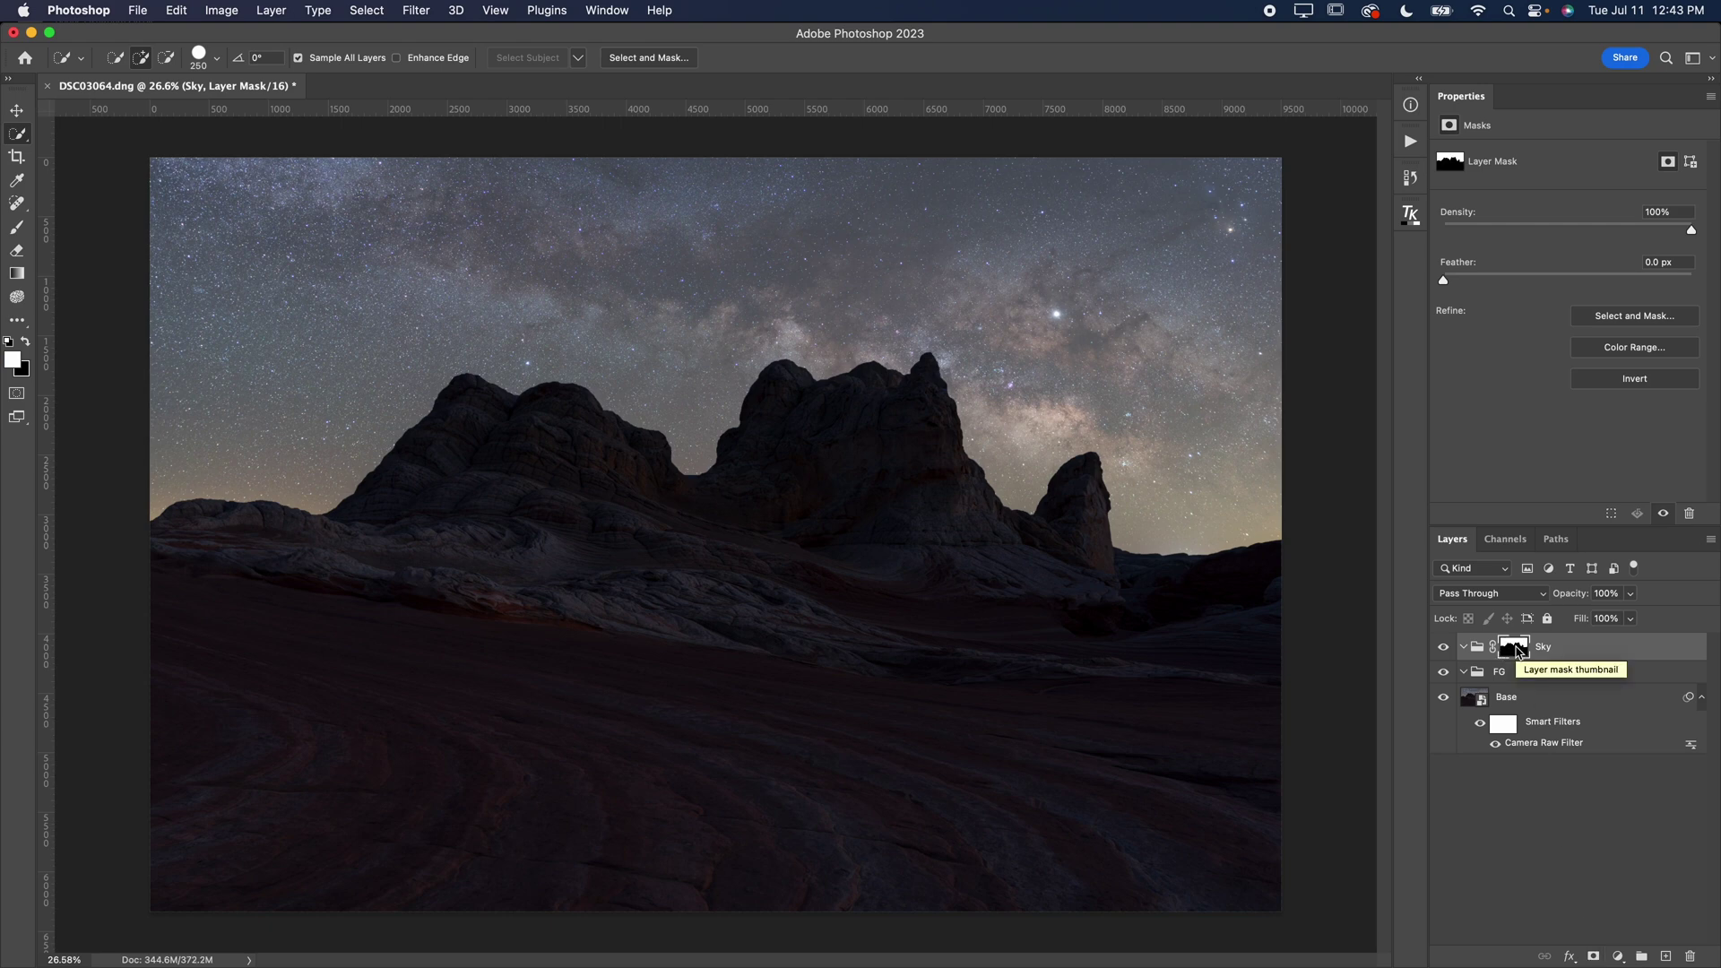
- Load the Sky mask, invert the selection, and mask the FG group to the foreground
left_click(1514, 648, "super")
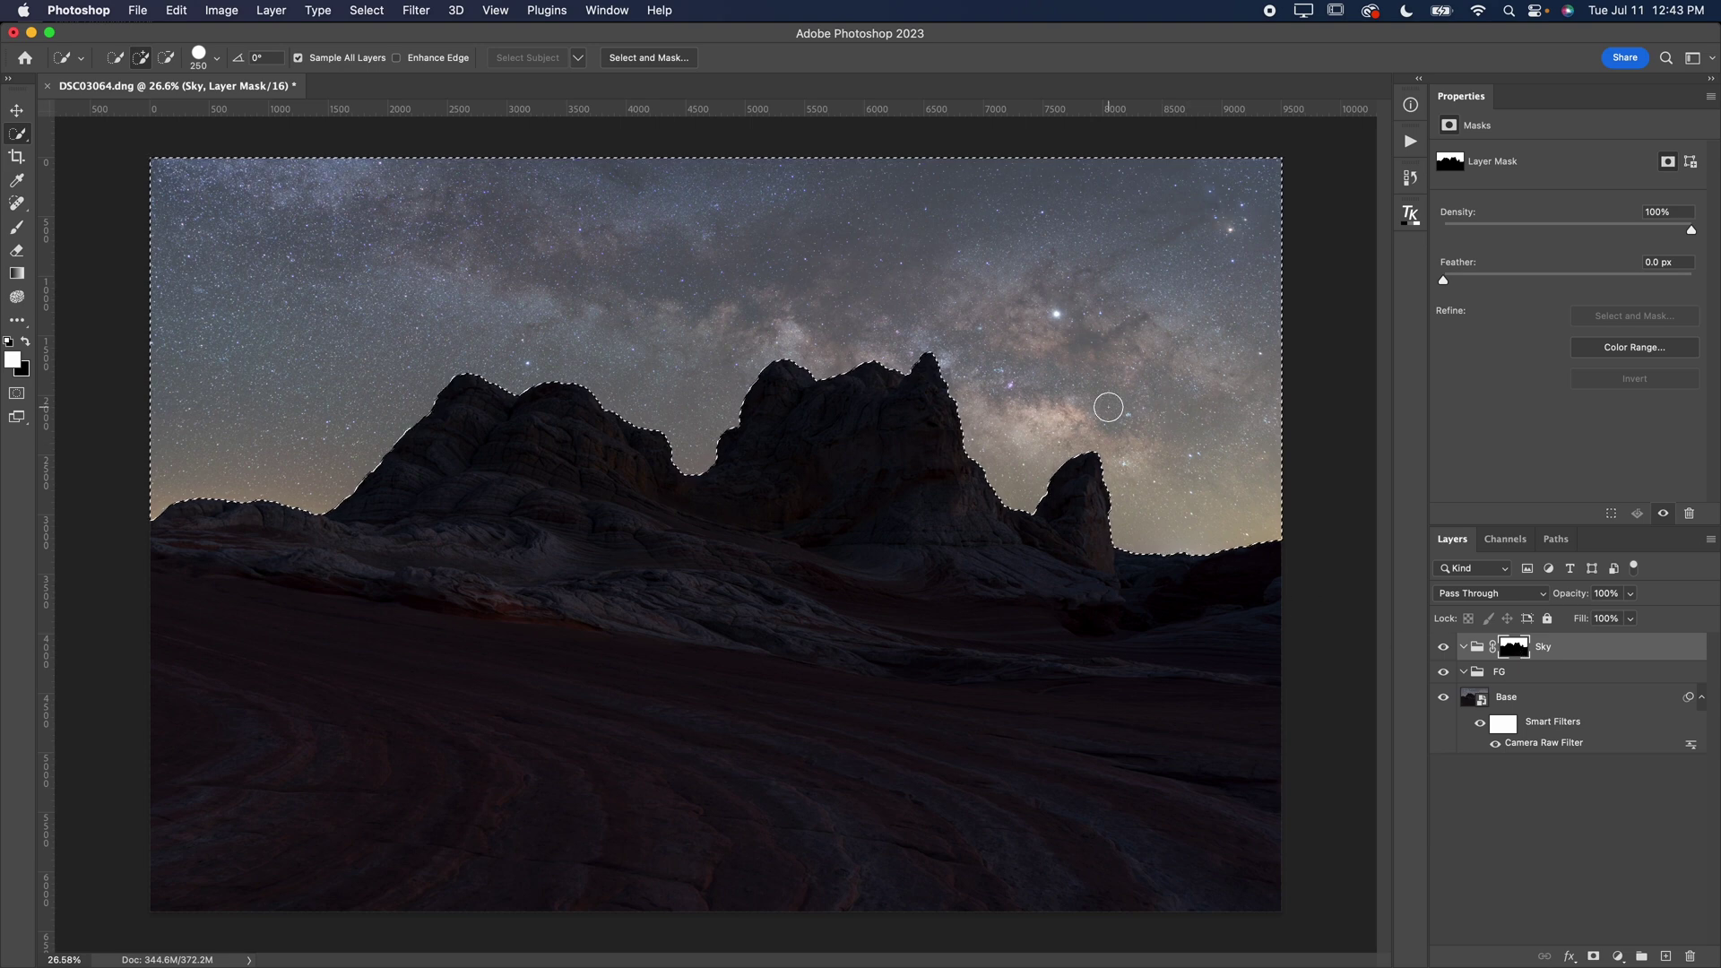
left_click(367, 10)
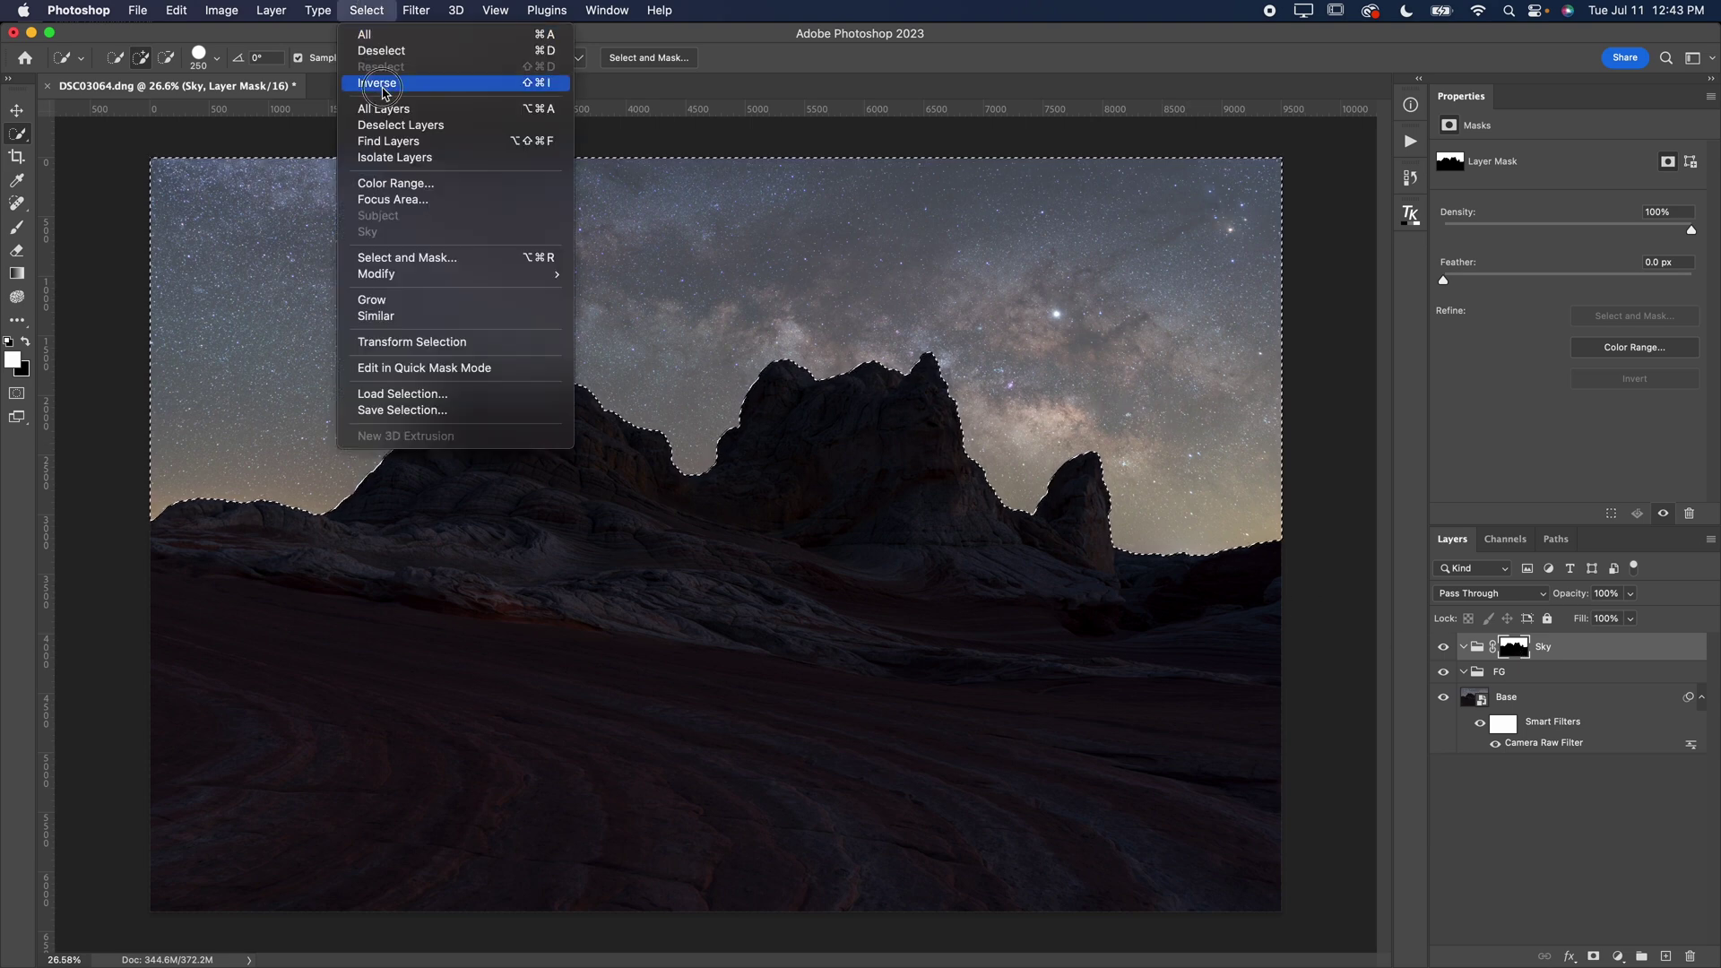
left_click(388, 89)
left_click(1524, 671)
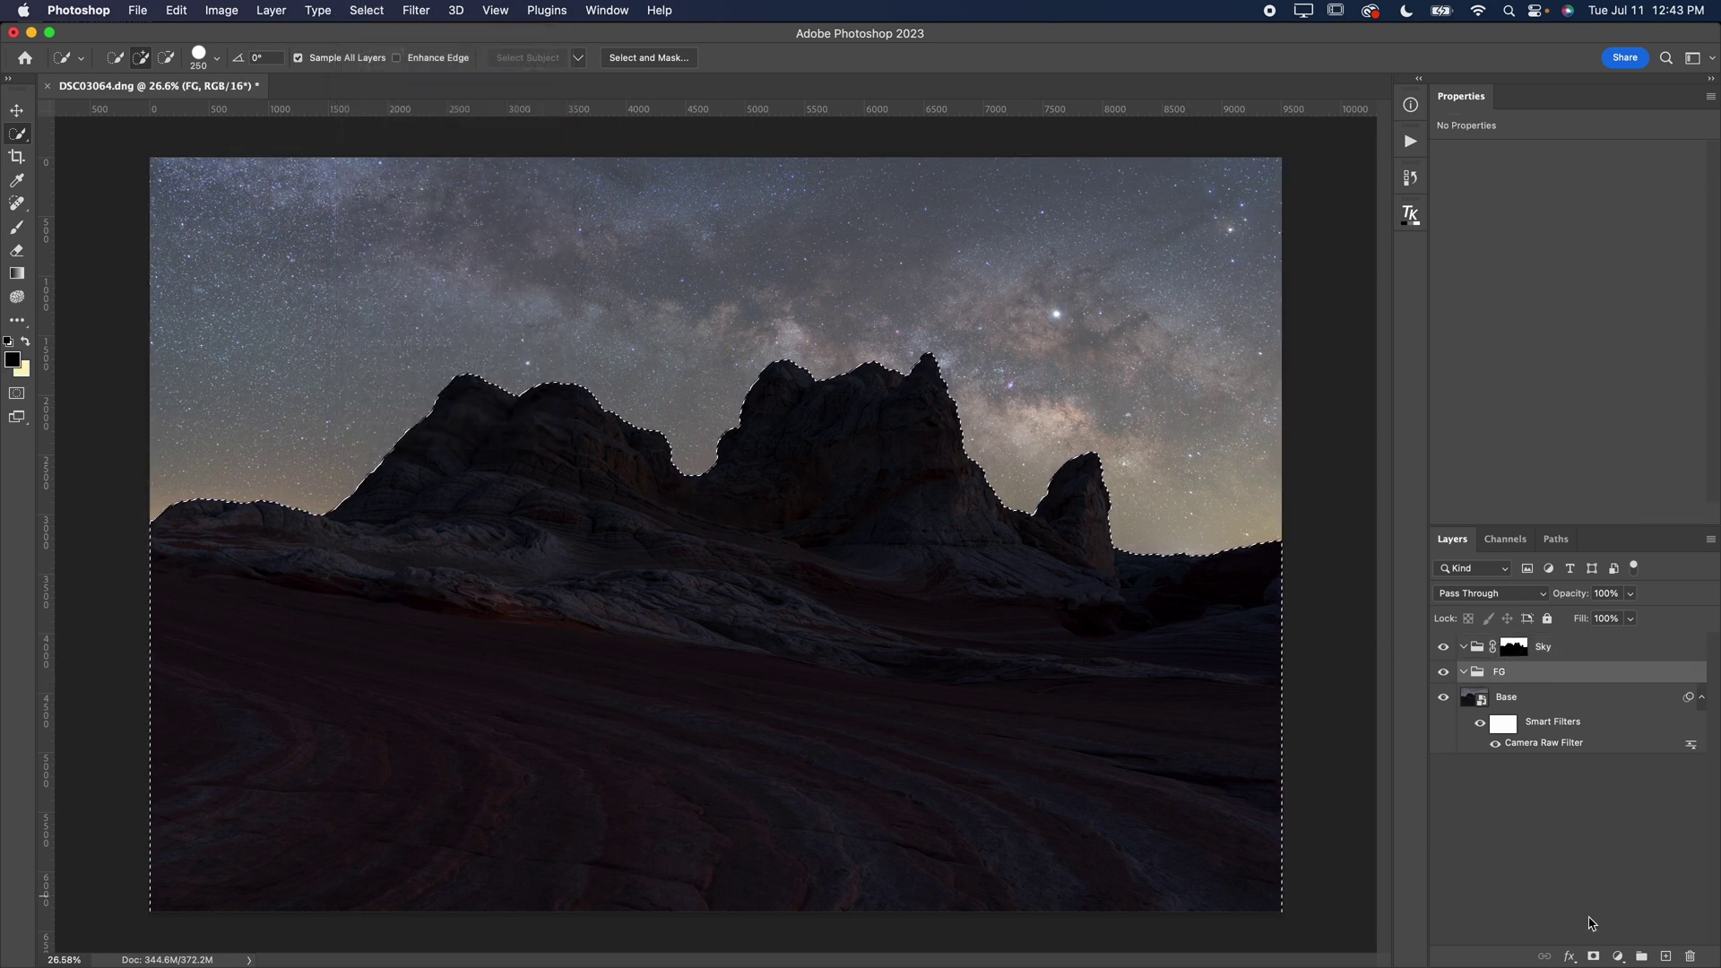
left_click(1591, 957)
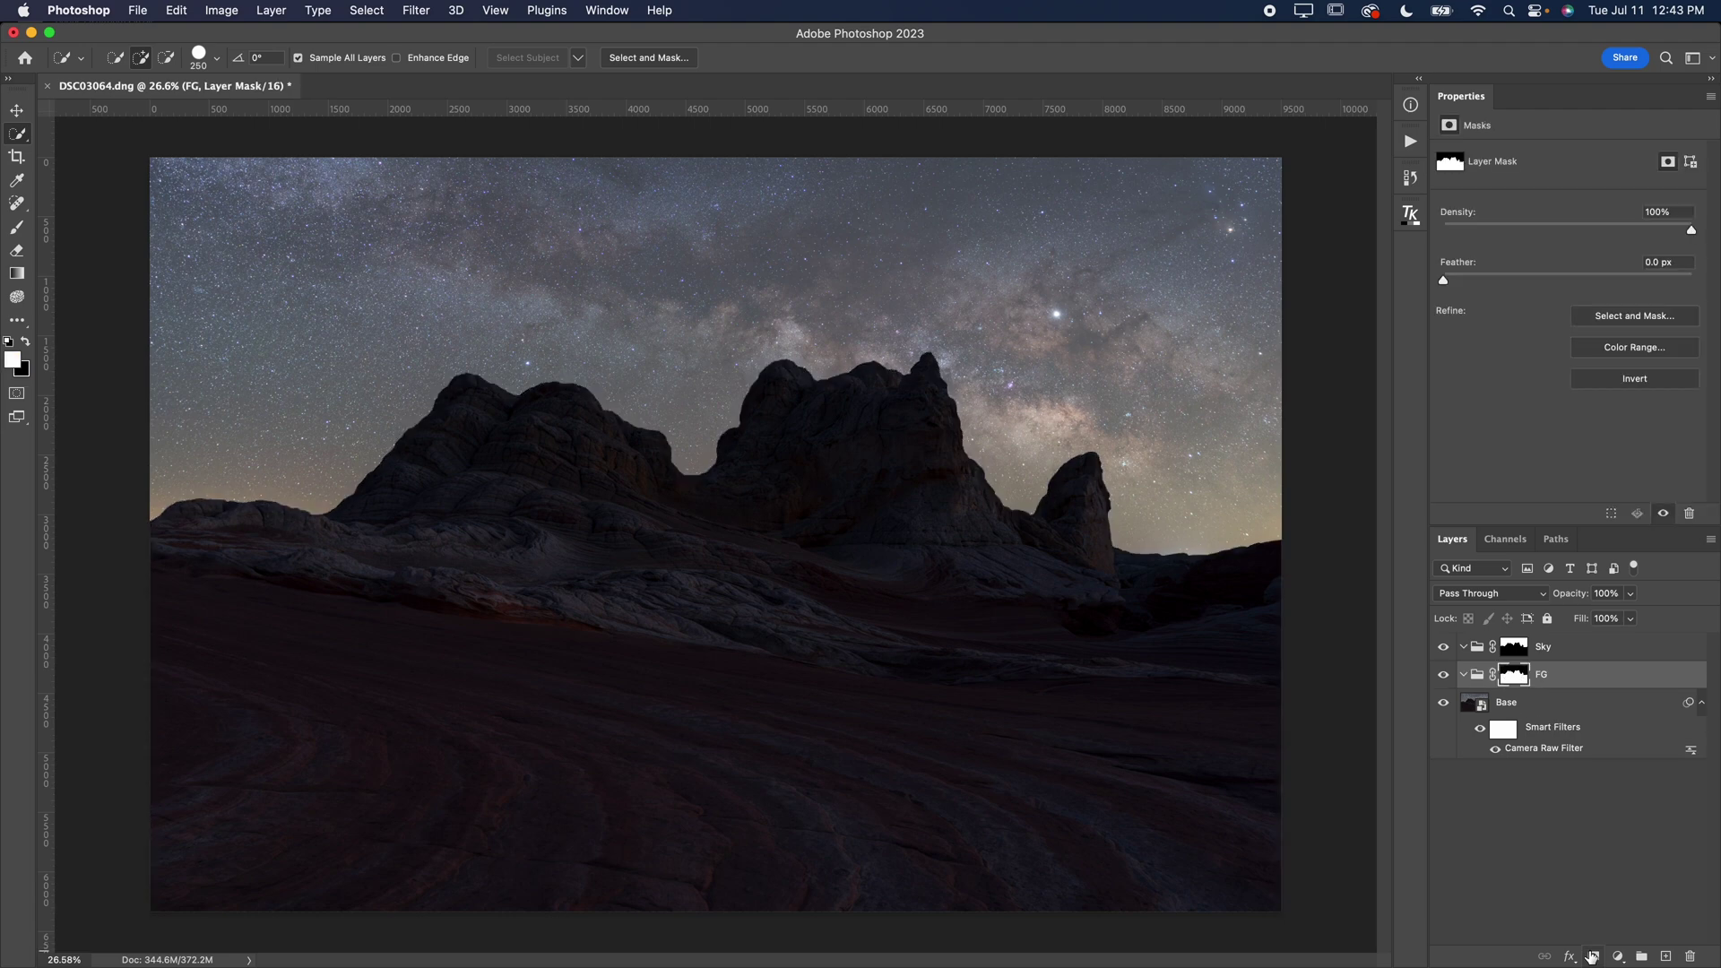
left_click(1592, 649)
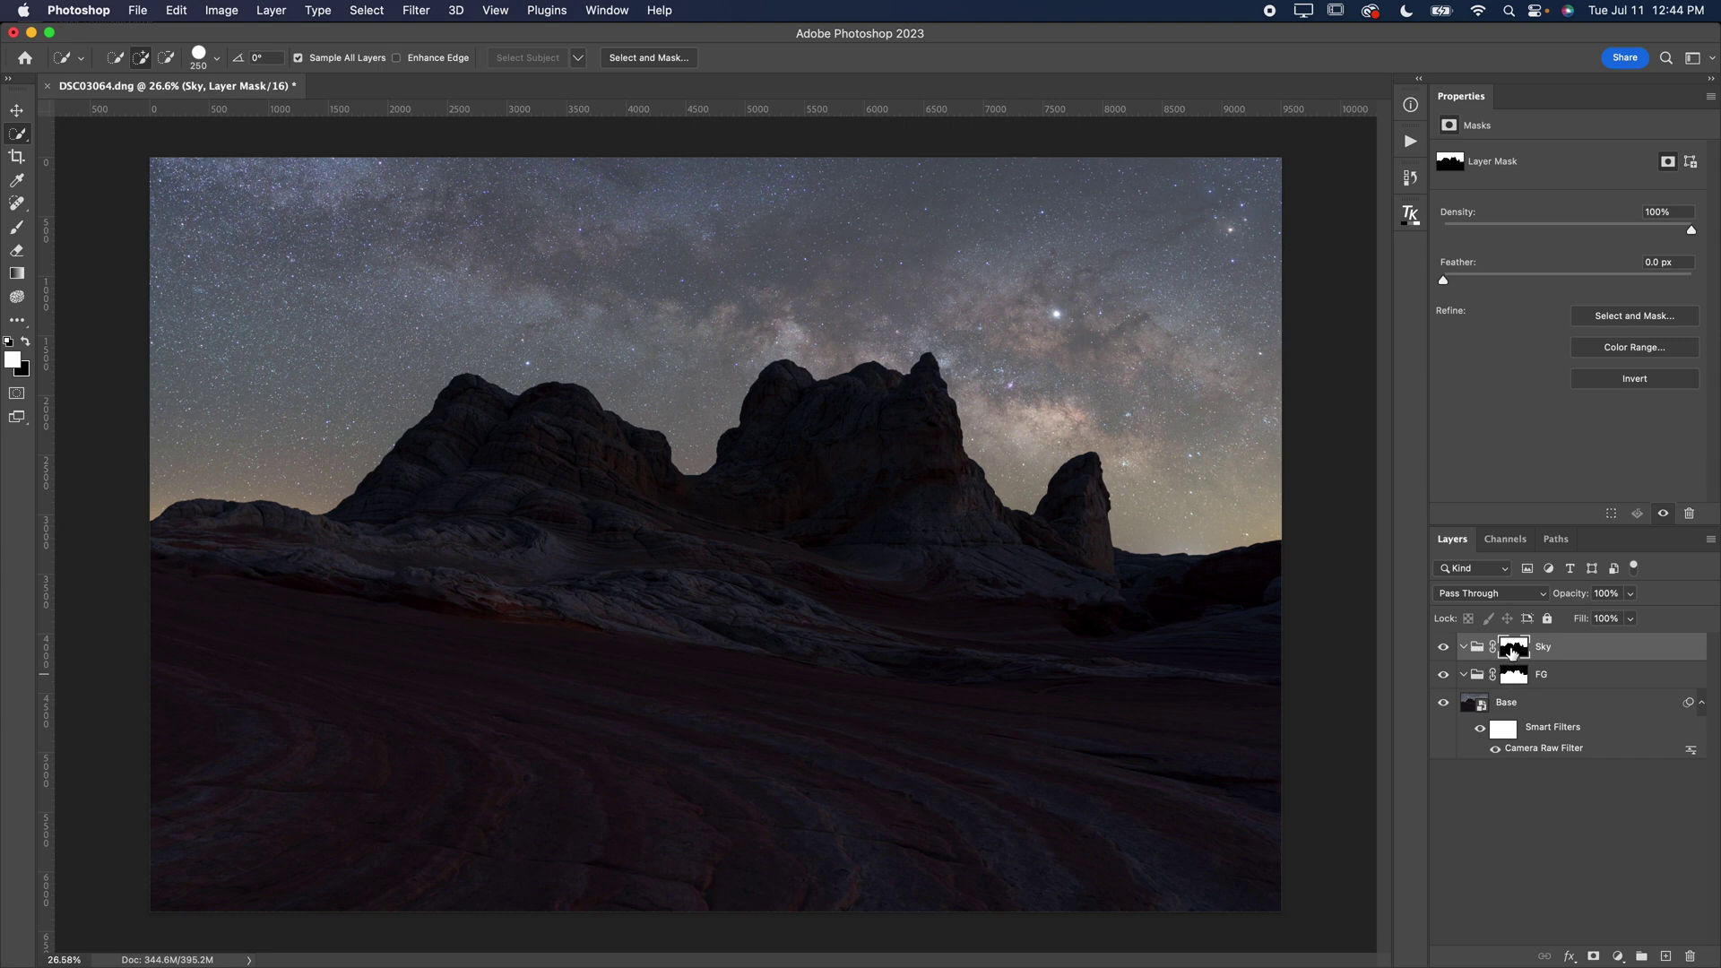
left_click(1545, 677)
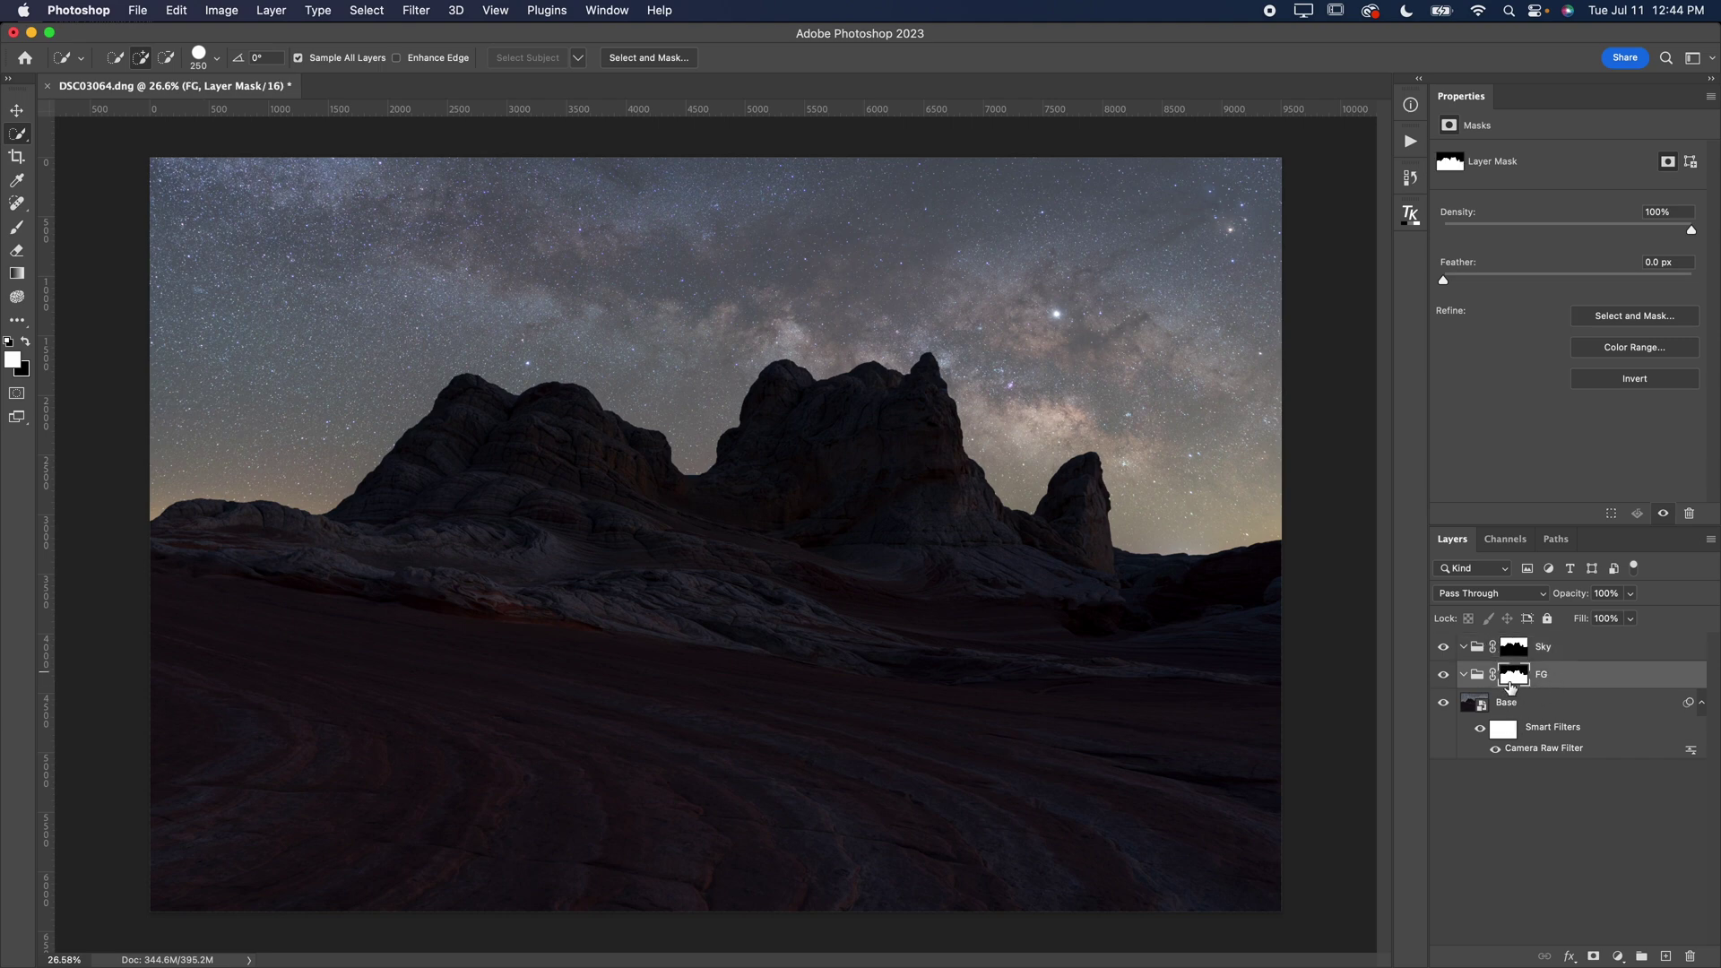
- Add foreground Exposure -0.62 and Hue/Saturation -29 adjustment layers
left_click(1620, 954)
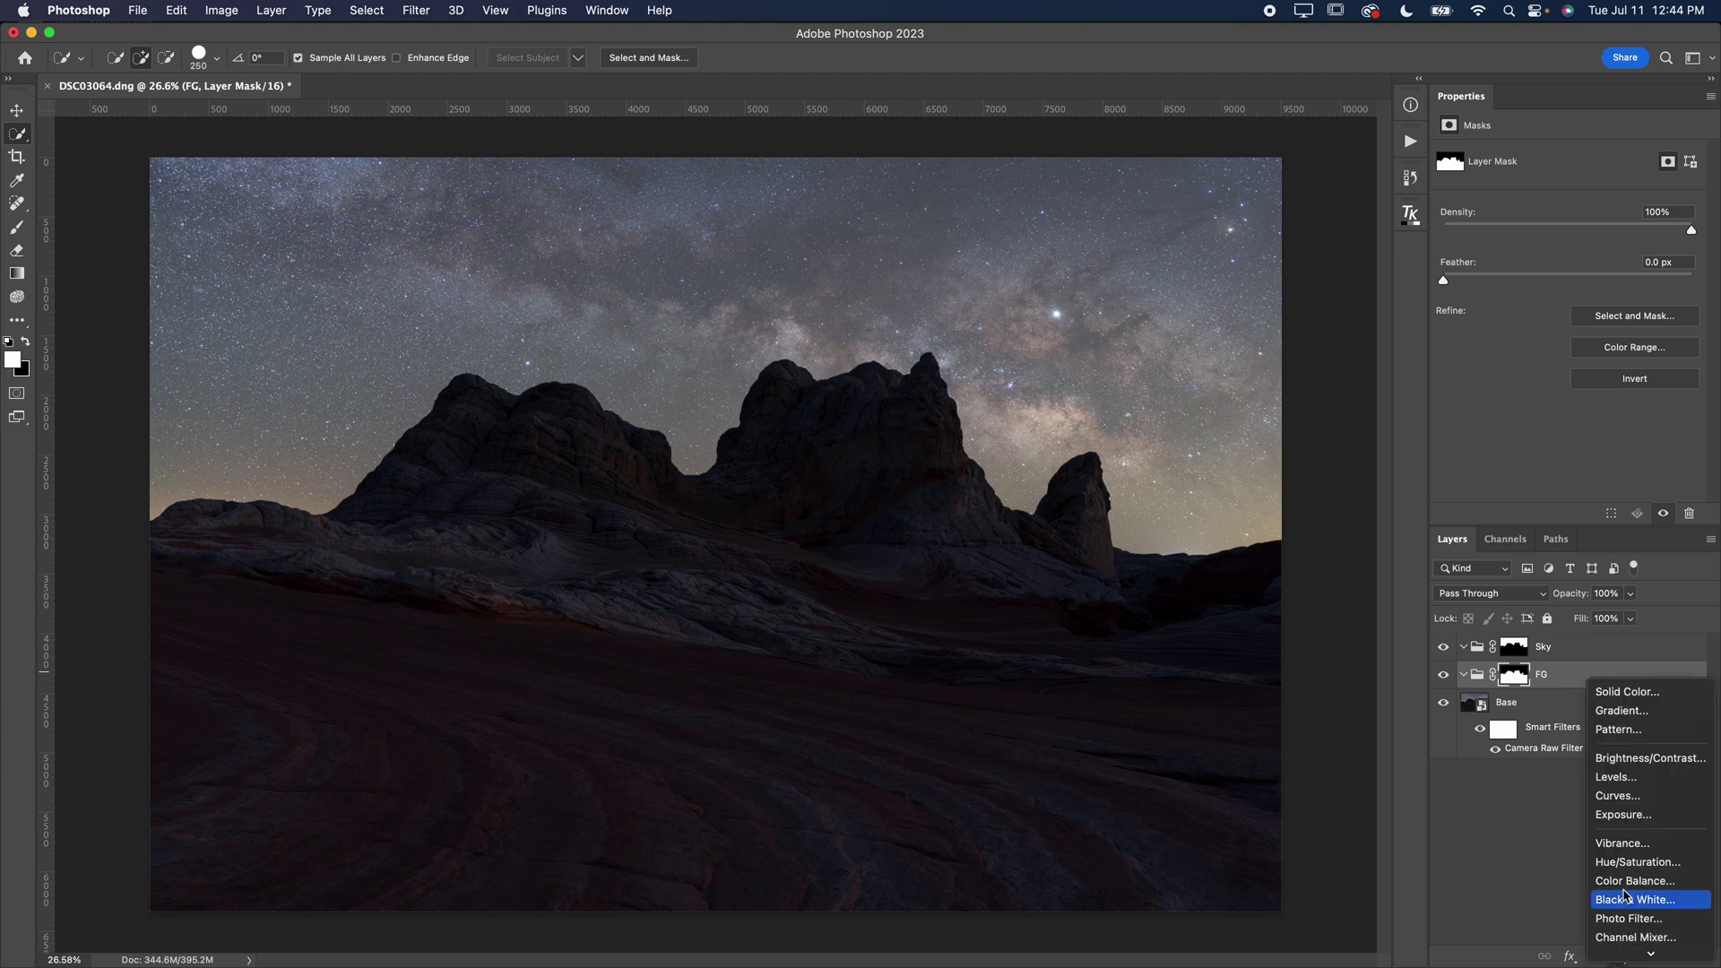
left_click(1628, 816)
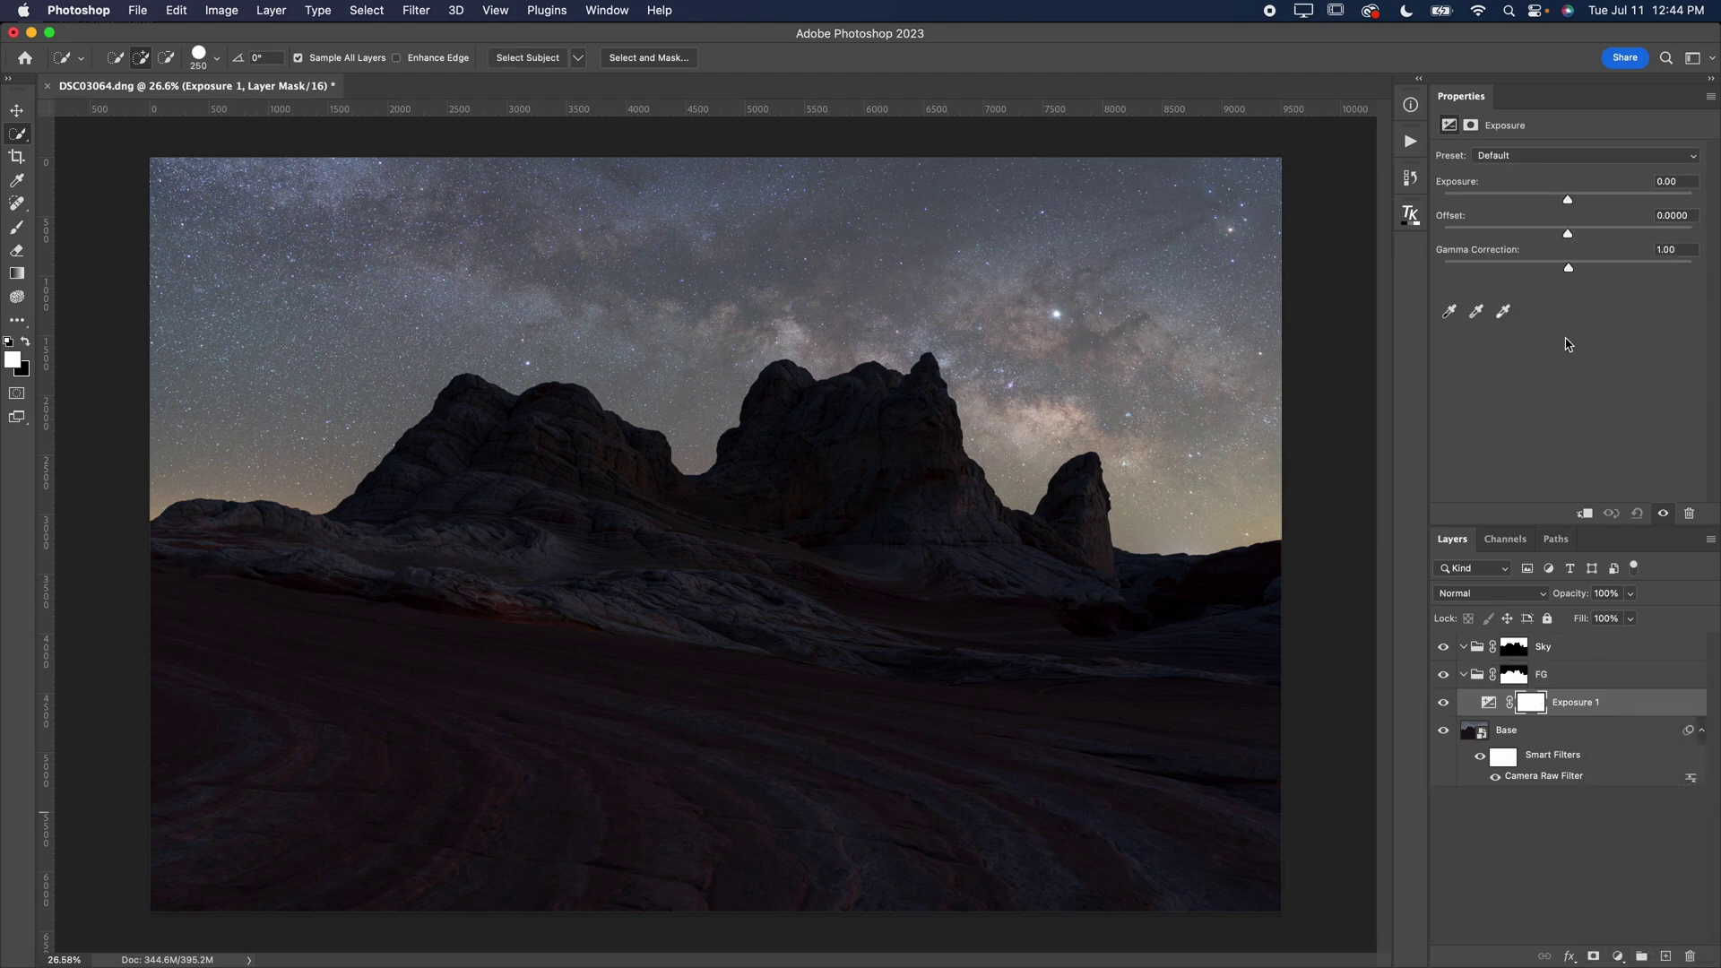
left_click_drag(1568, 204, 1562, 206)
left_click(1618, 957)
left_click(1625, 866)
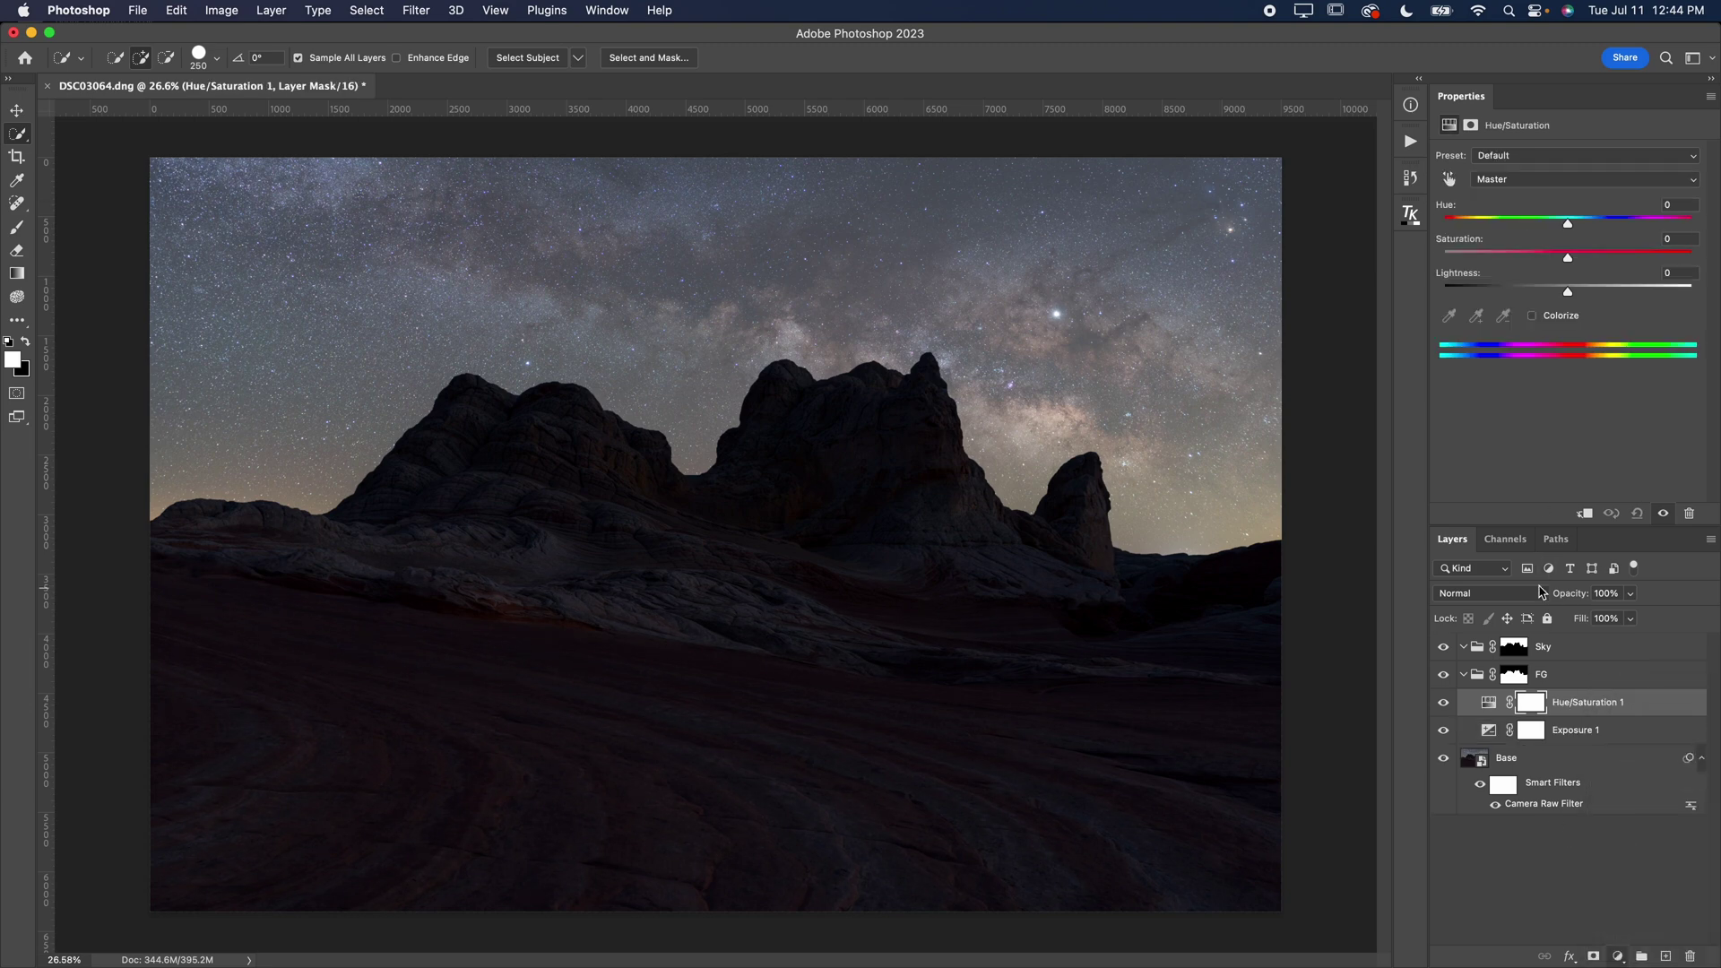
mouse_move(1535, 255)
left_mouse_down()
mouse_move(1487, 256)
mouse_move(1657, 258)
mouse_move(1539, 261)
left_mouse_up()
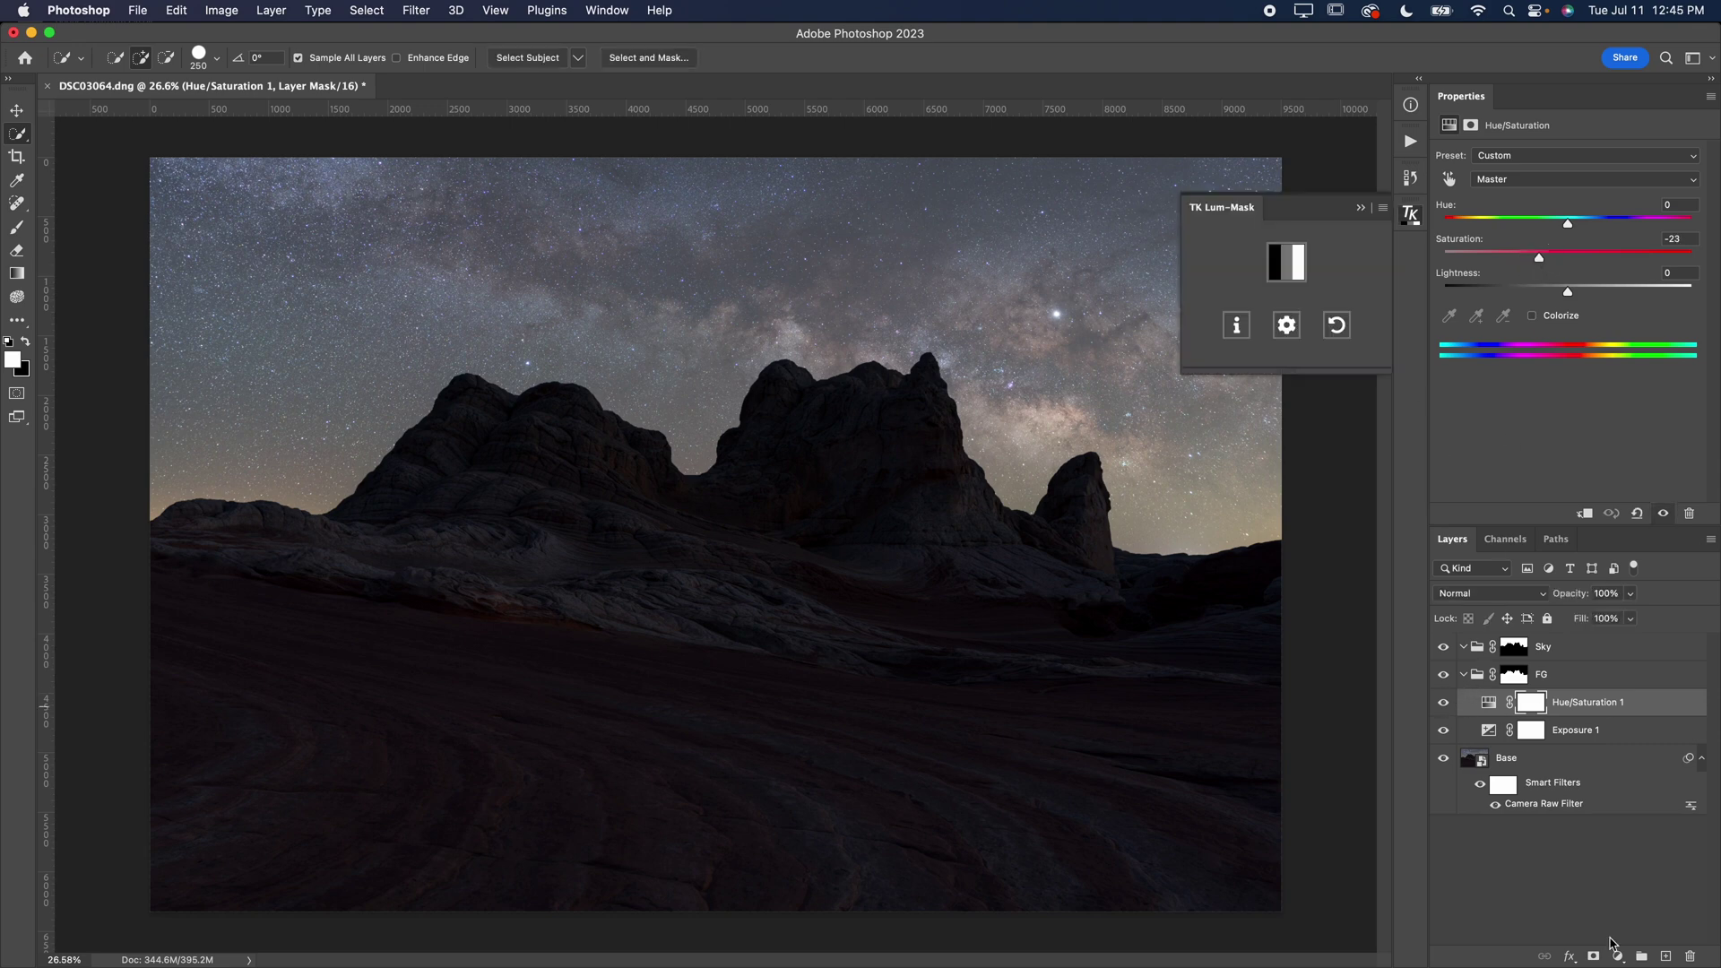
- Add a Curves layer lifting the black point, dipping midtones, raising highlights to 208, and compare
left_click(1619, 955)
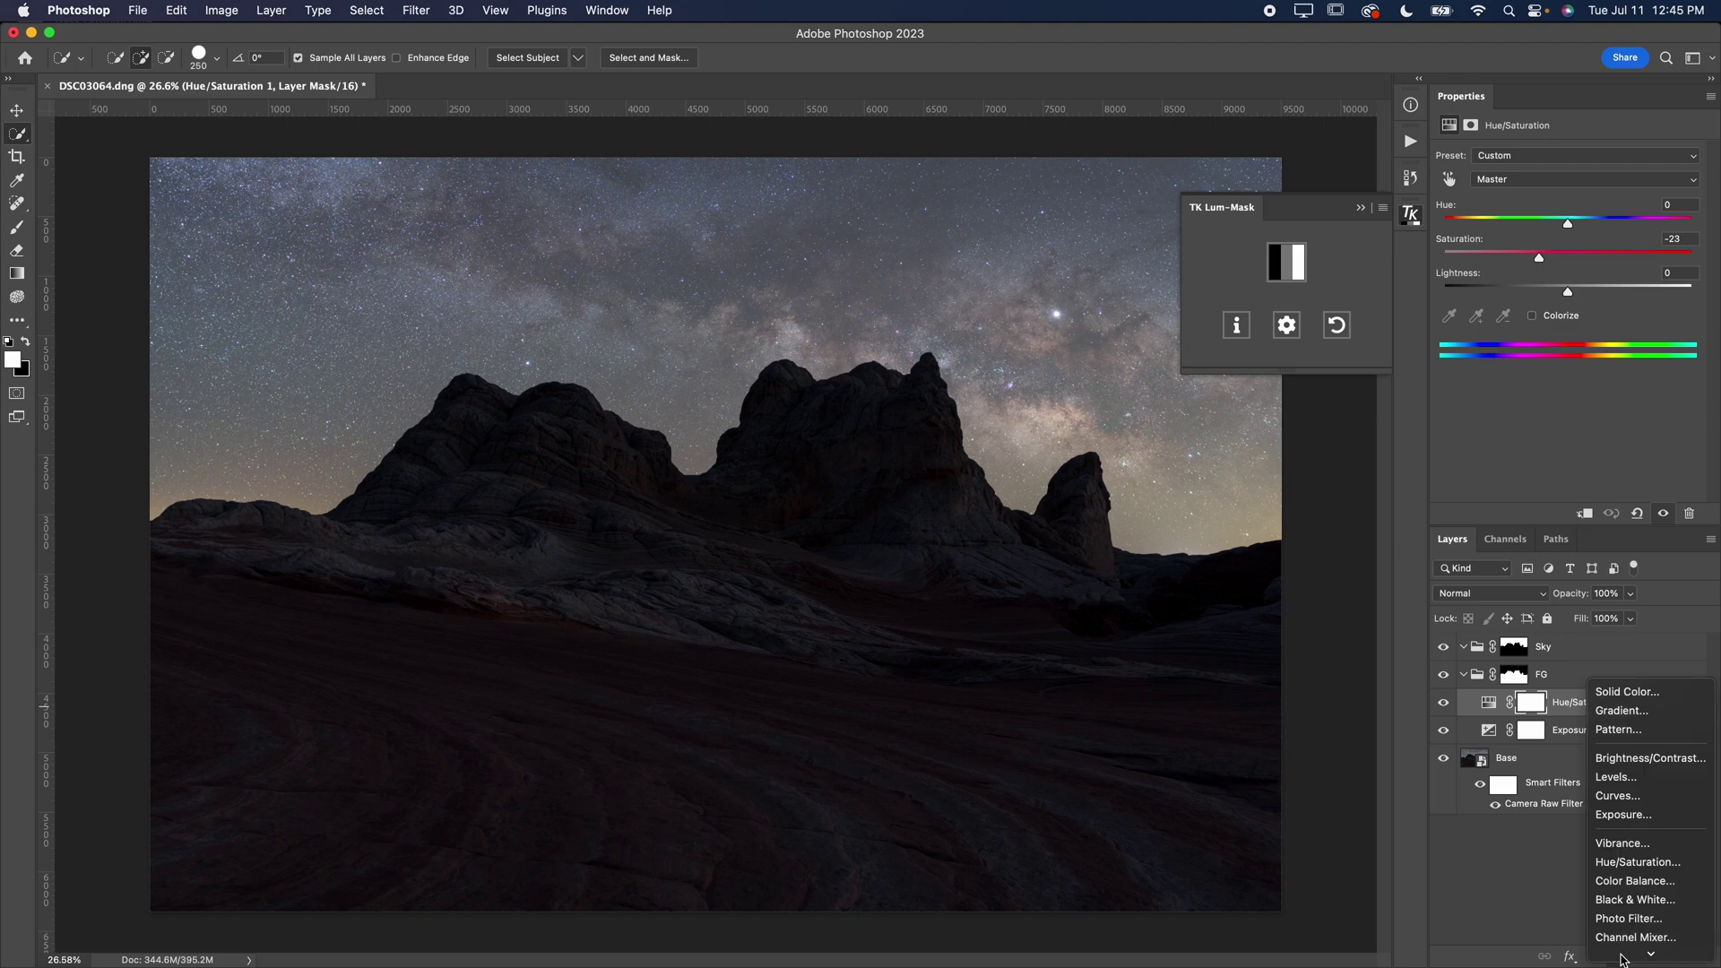
left_click(1618, 797)
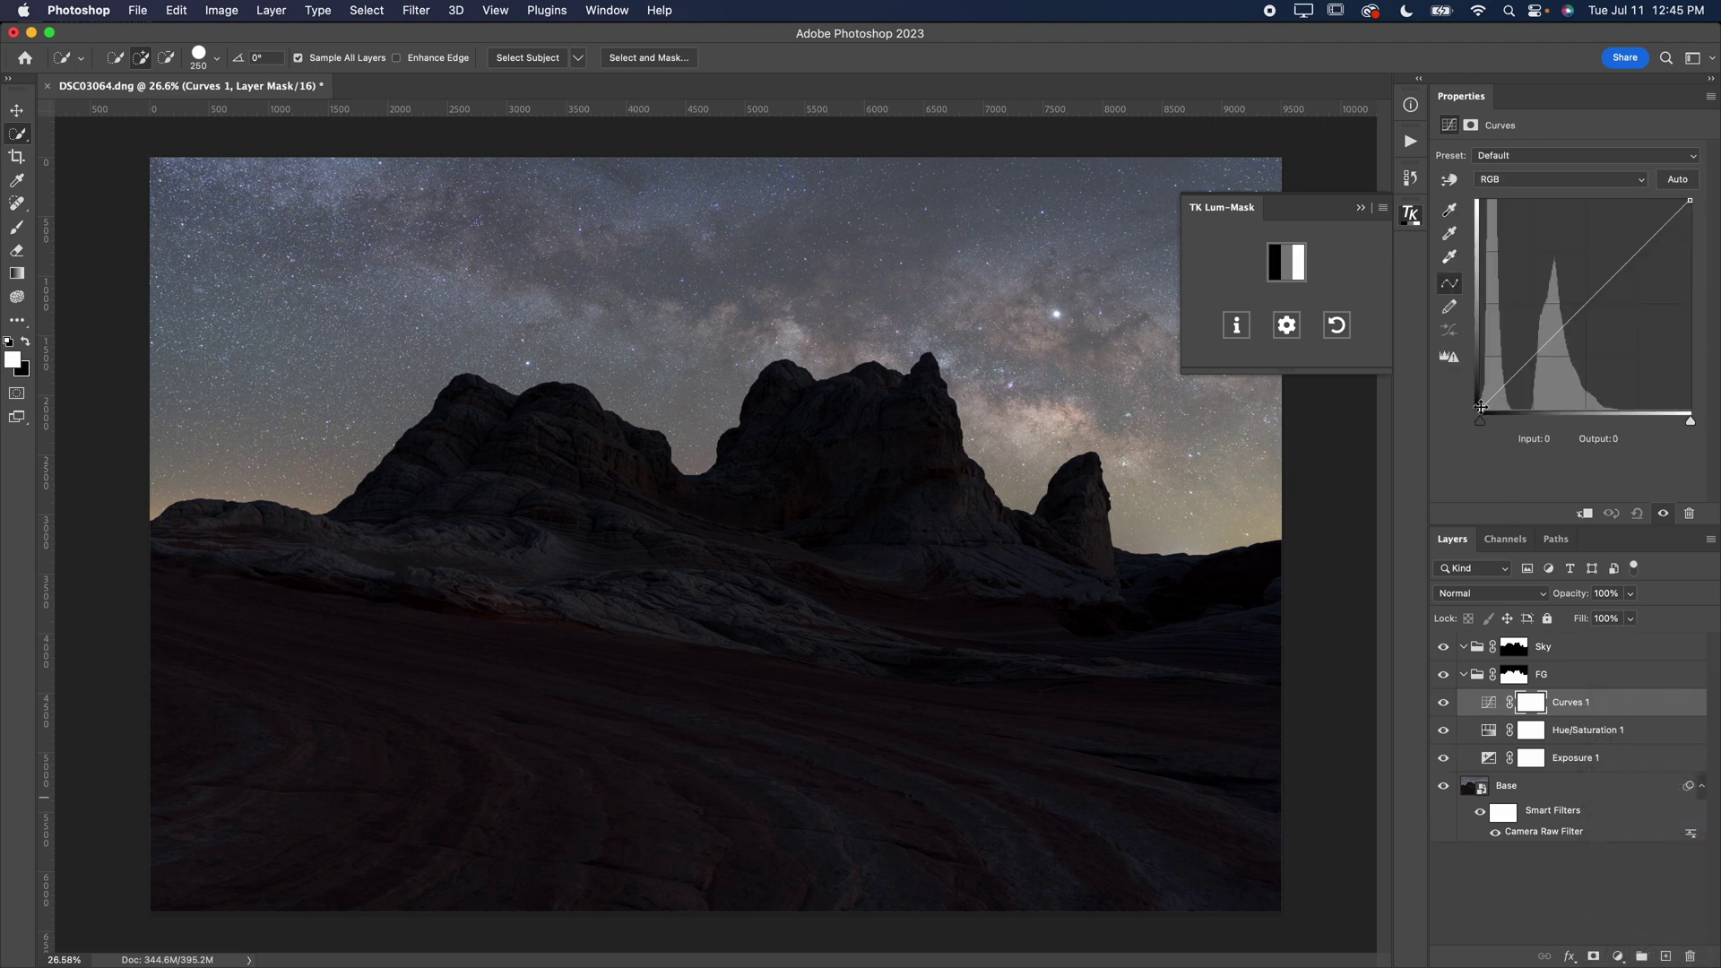
left_click_drag(1479, 407, 1477, 404)
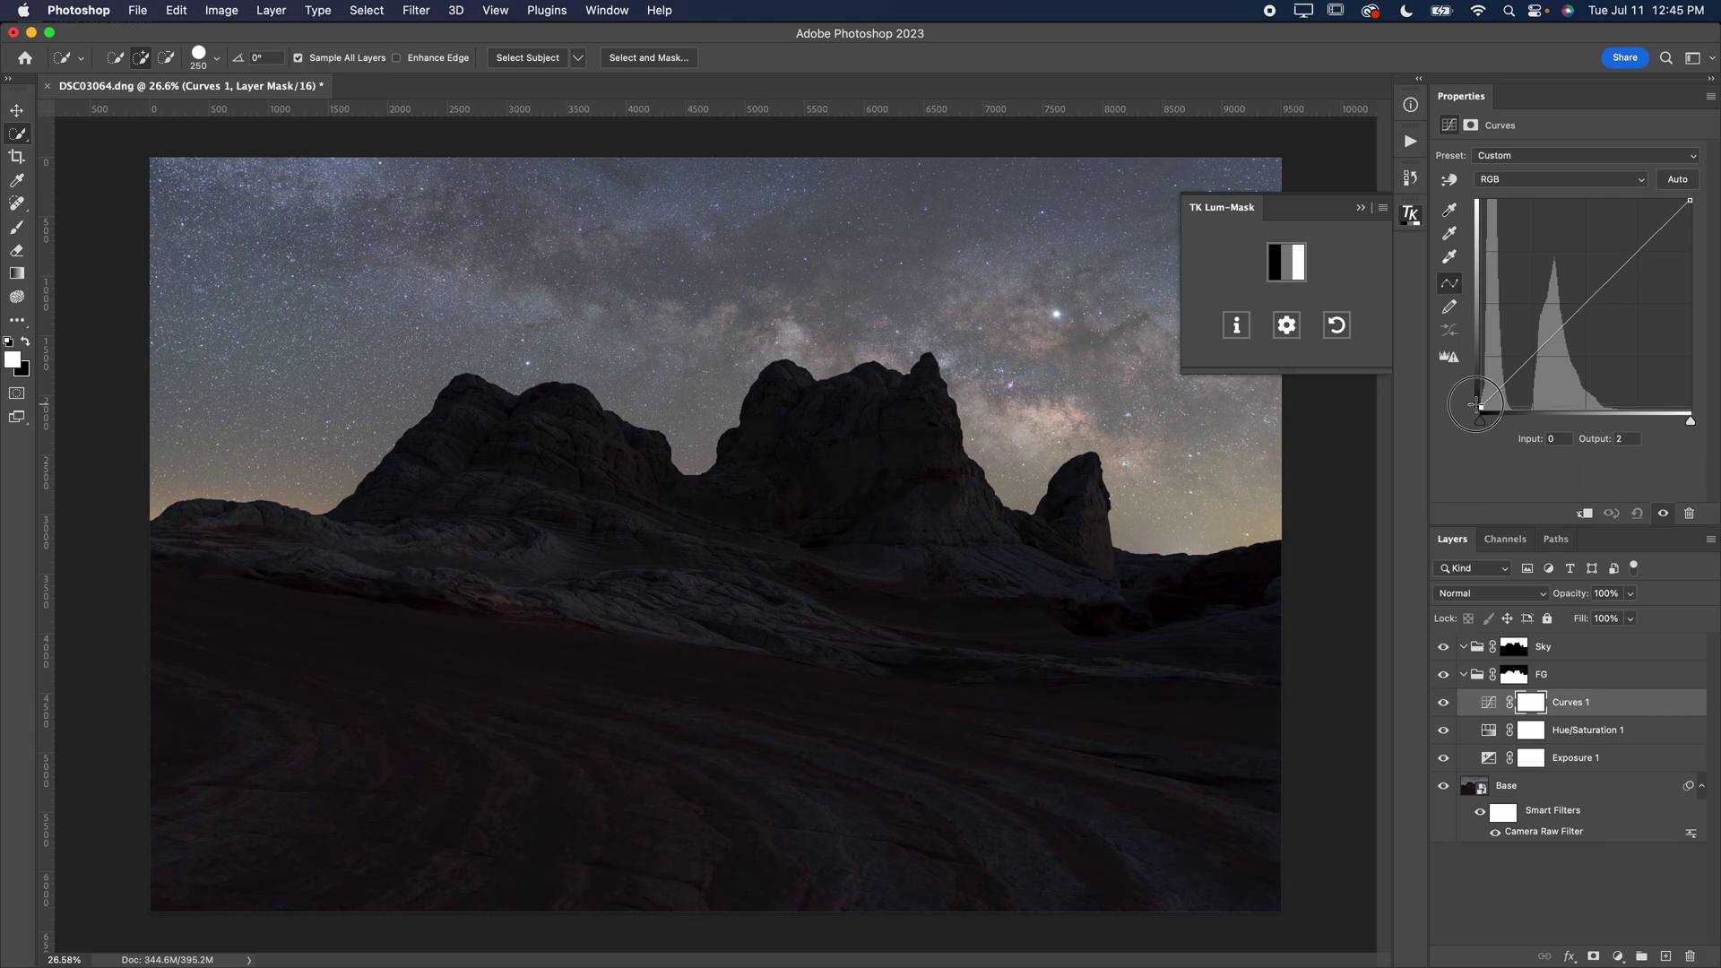
left_click_drag(1535, 354, 1536, 359)
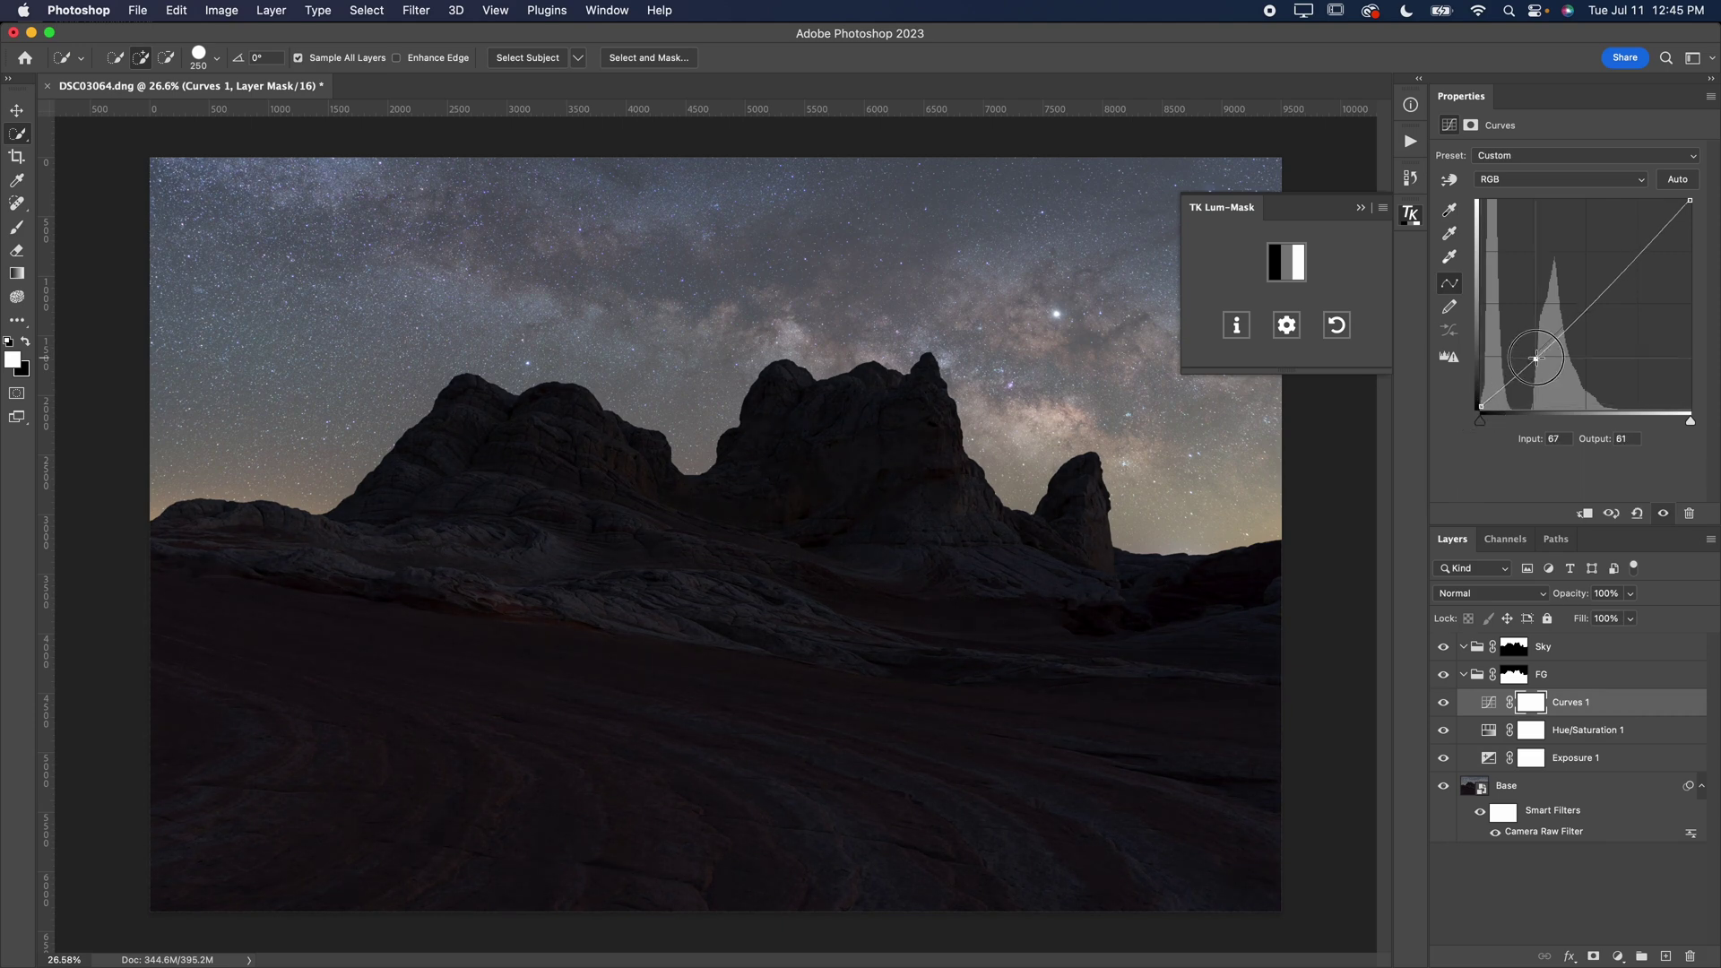
left_click_drag(1635, 235, 1637, 238)
left_click(1481, 405)
left_click(1535, 358)
left_click_drag(1535, 358, 1536, 357)
left_click(1443, 702)
left_click(1443, 702)
left_click(1443, 702)
left_click(1445, 702)
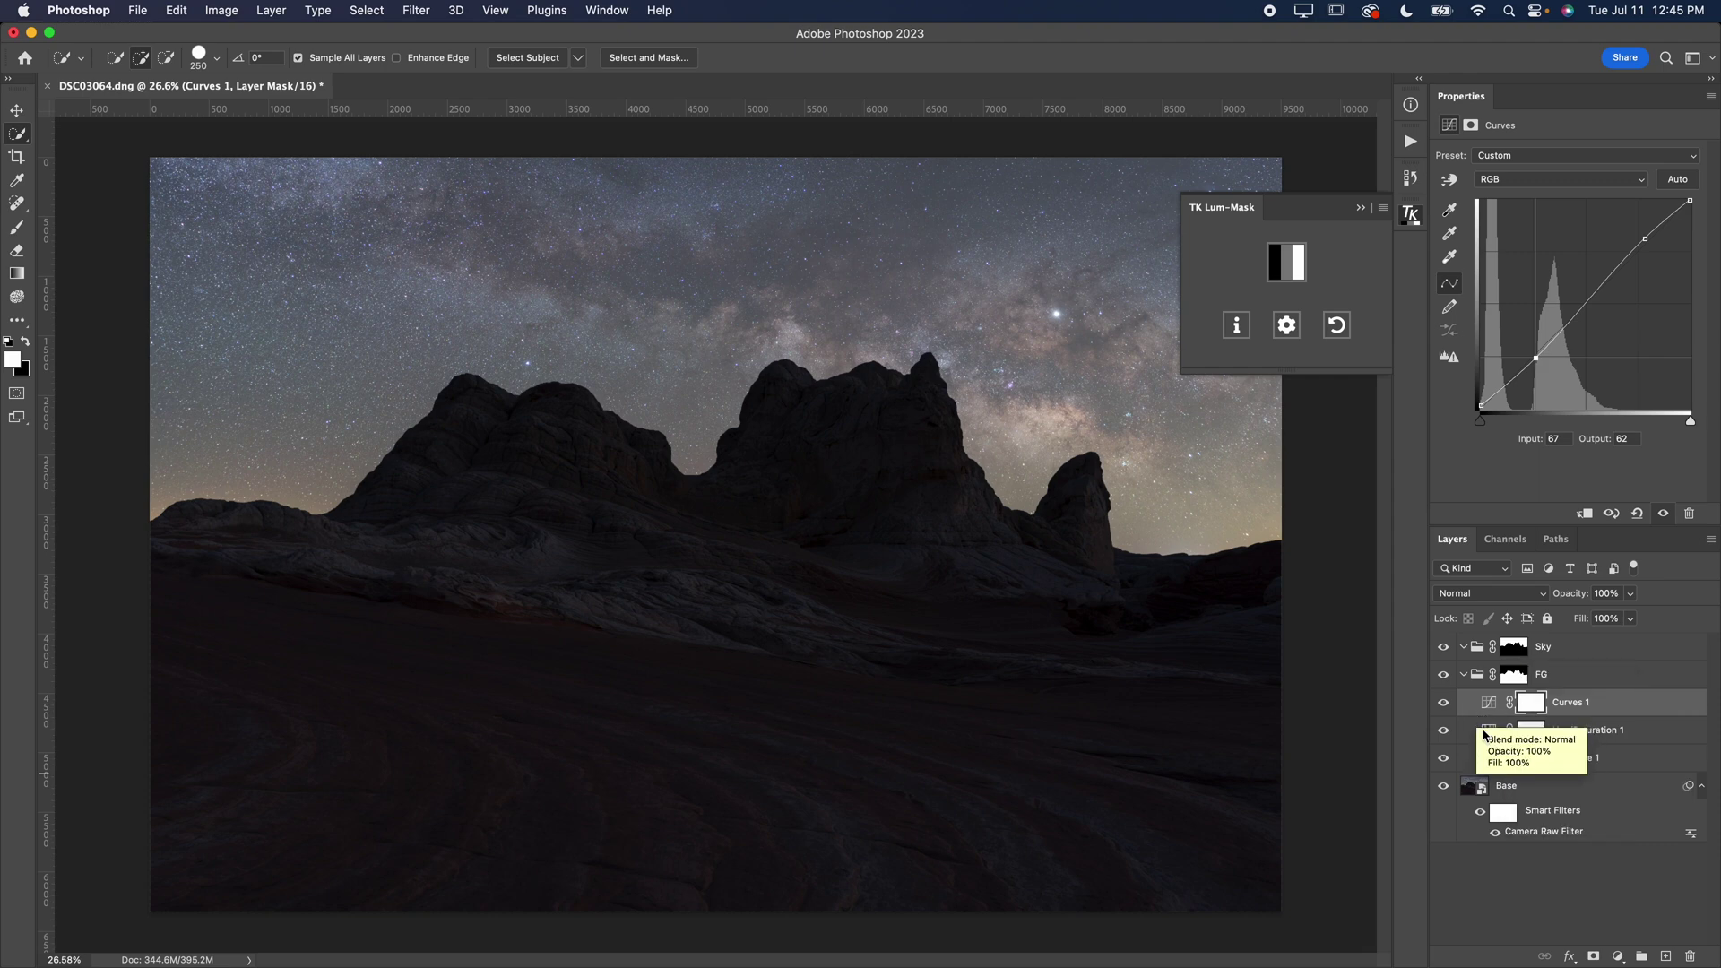
- Ease the foreground Hue/Saturation to -15, compare, and collapse the luminosity mask panel
left_click(1486, 731)
left_click_drag(1538, 258, 1549, 260)
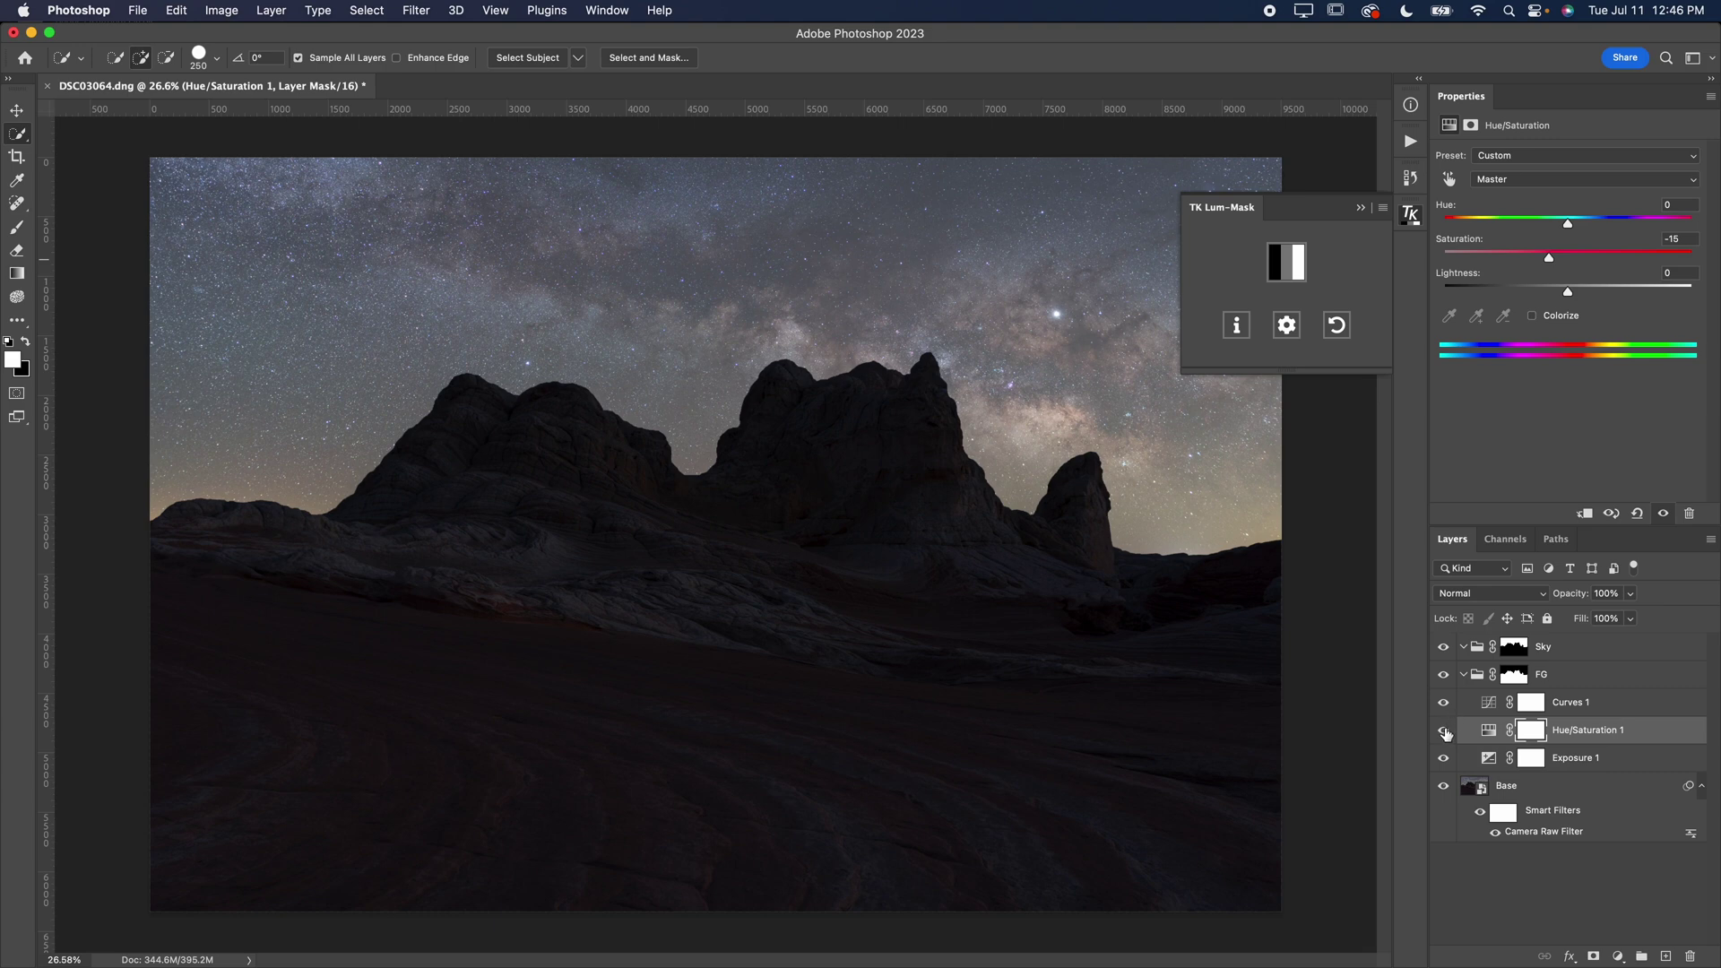
left_click(1444, 675)
left_click(1355, 202)
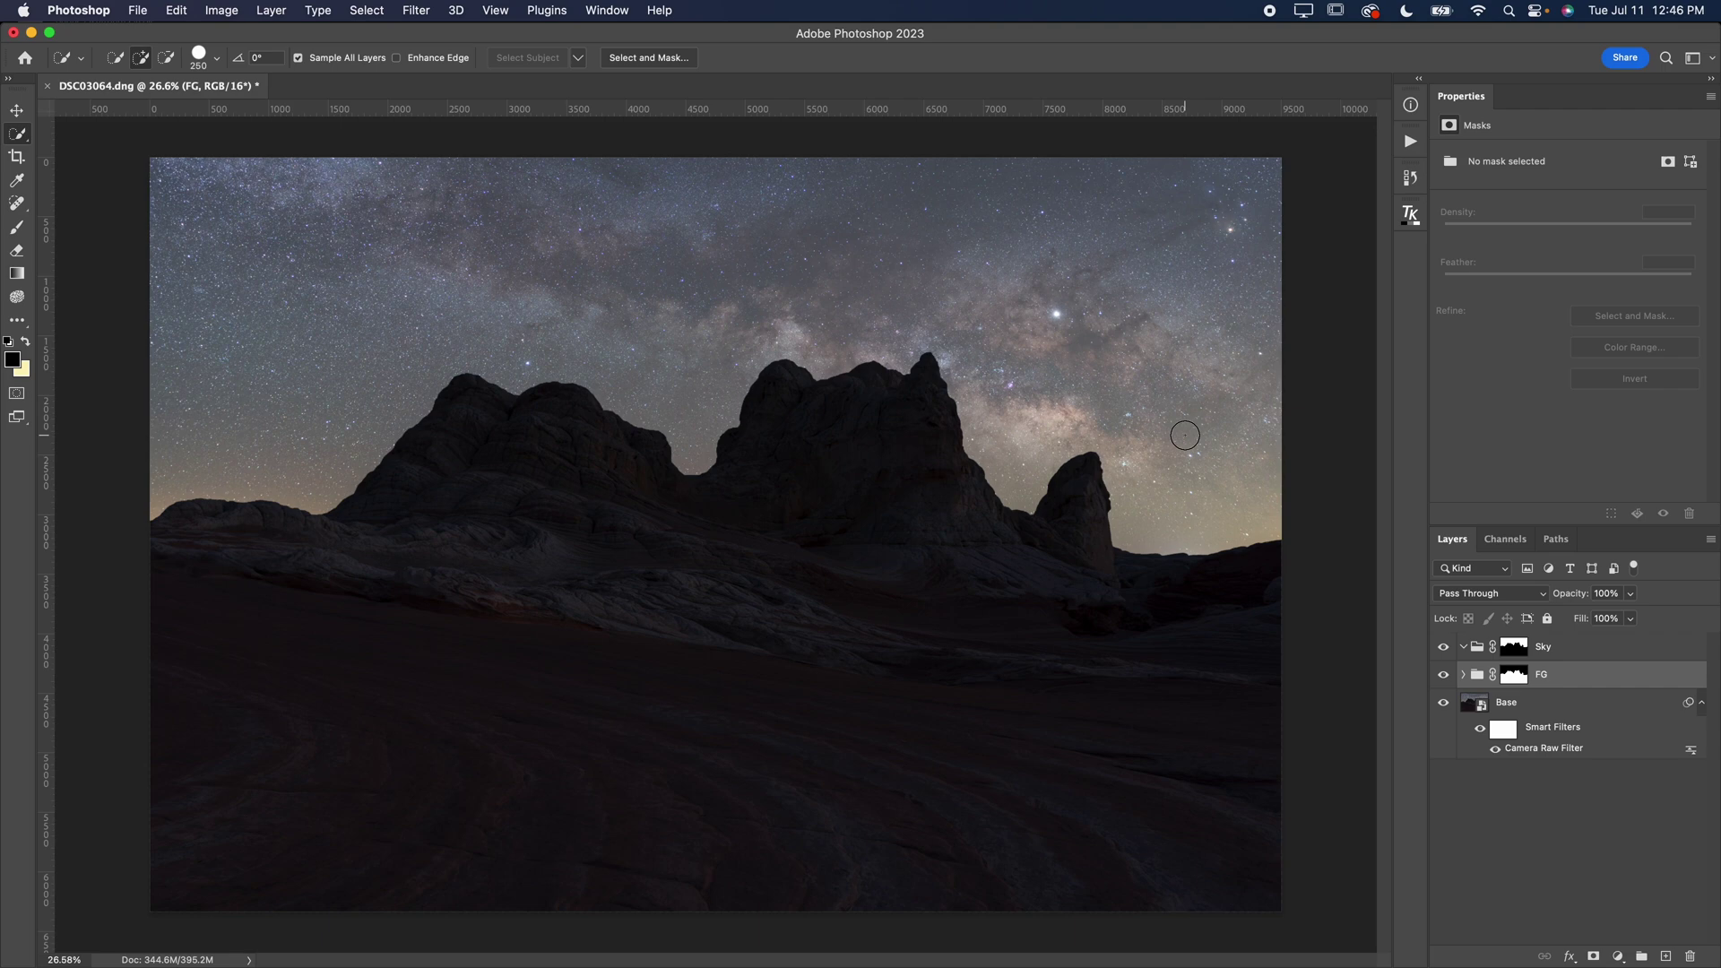
- Select the stars with Color Range Highlights at Fuzziness 24 and Range 175
left_click(1542, 652)
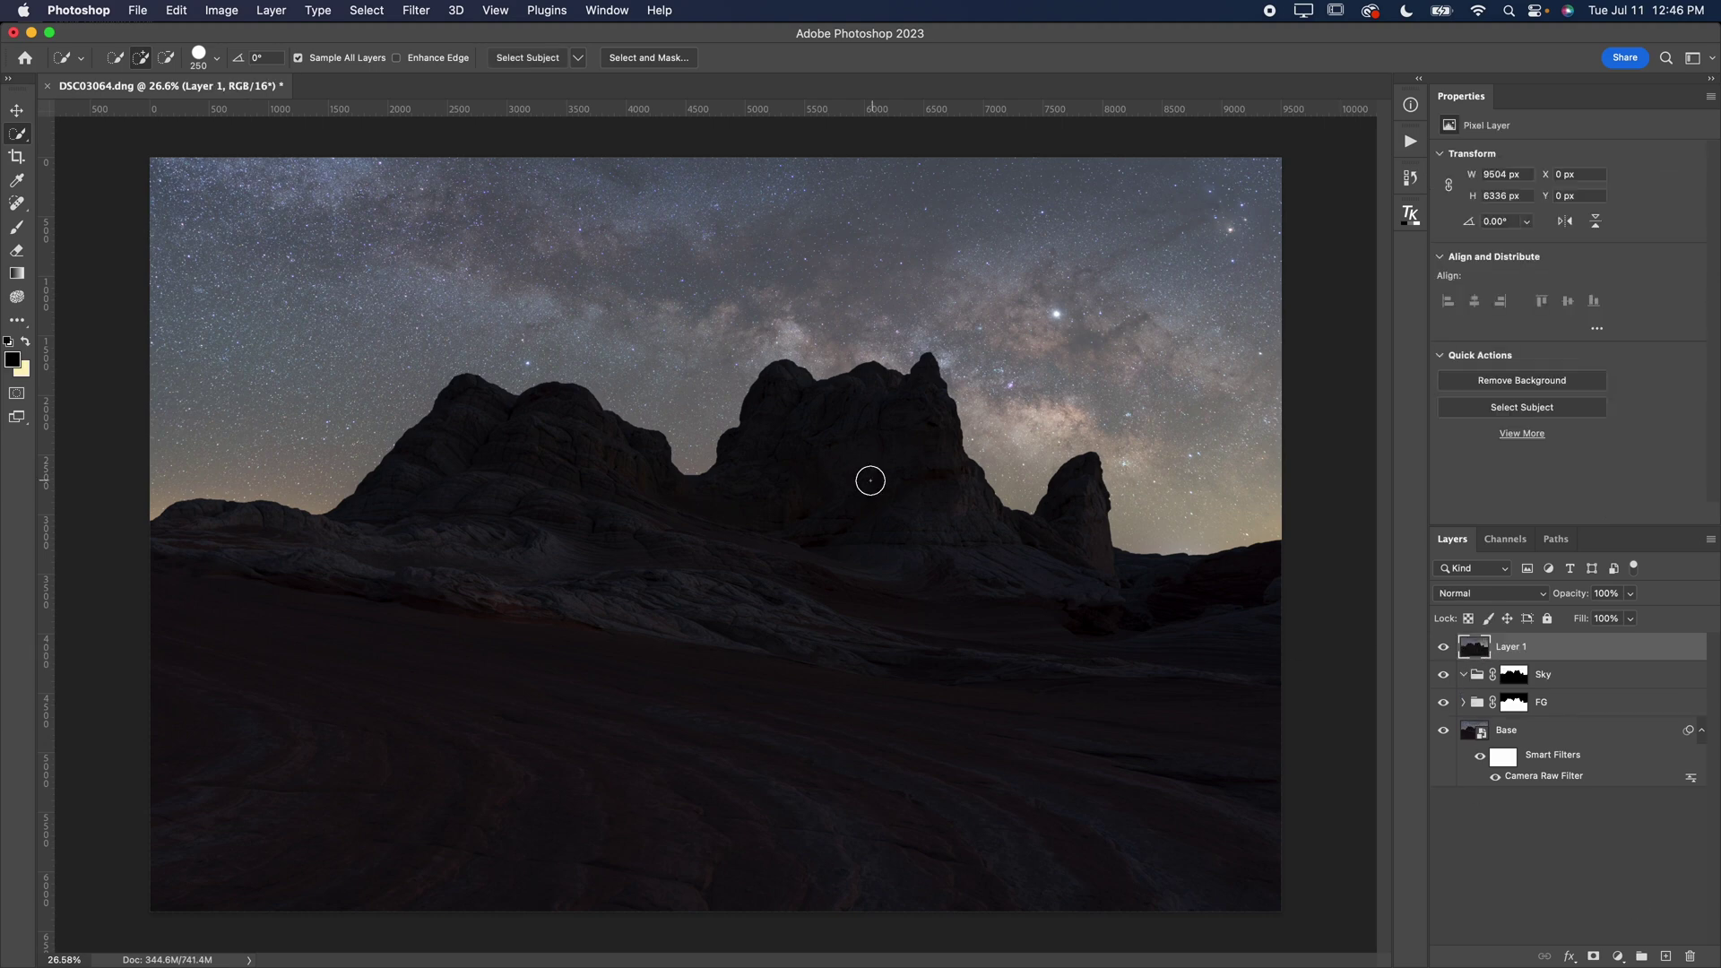
left_click(384, 10)
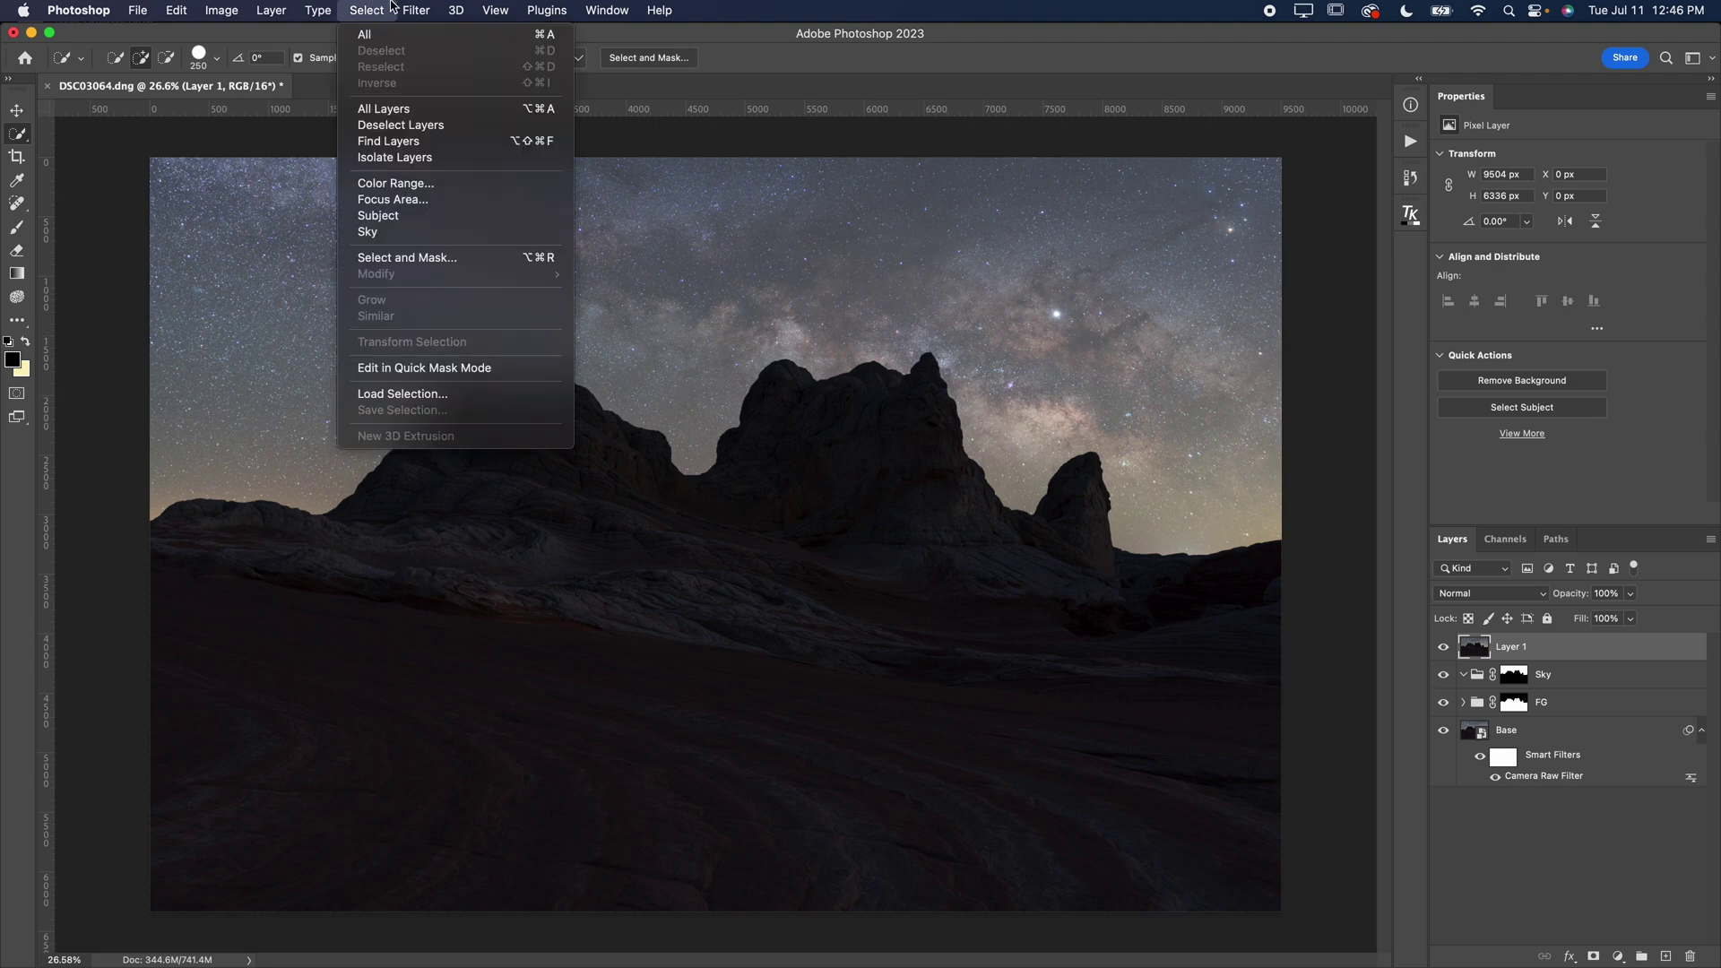
left_click(387, 183)
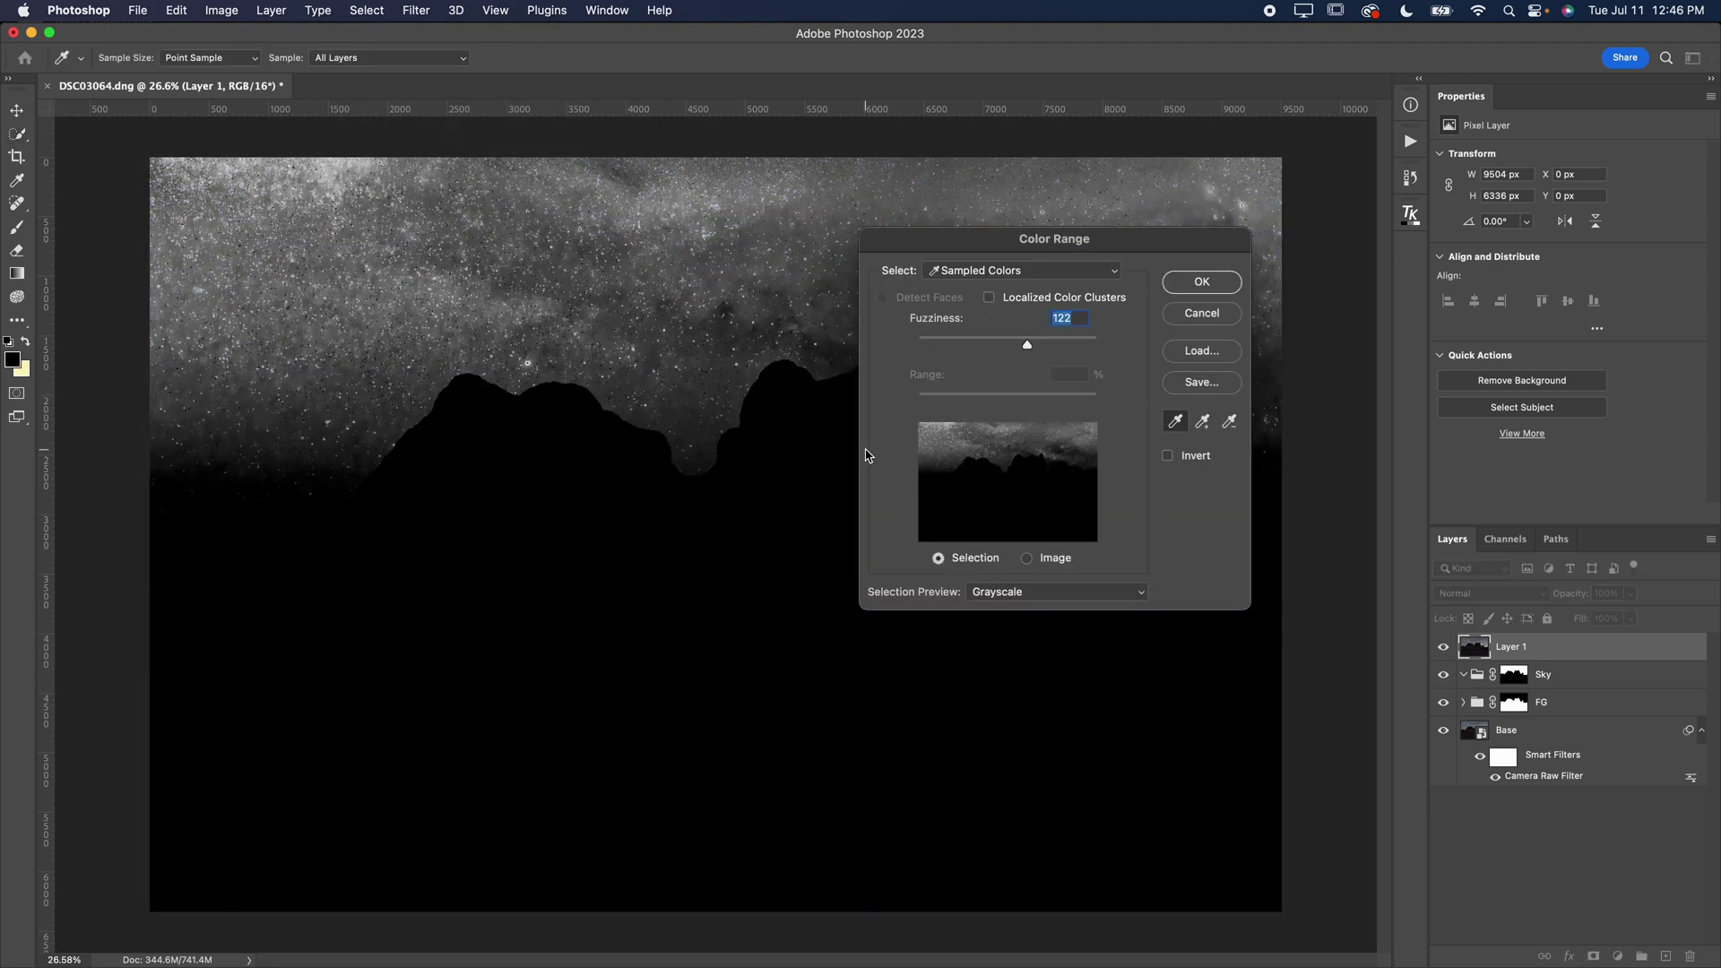
left_click(986, 270)
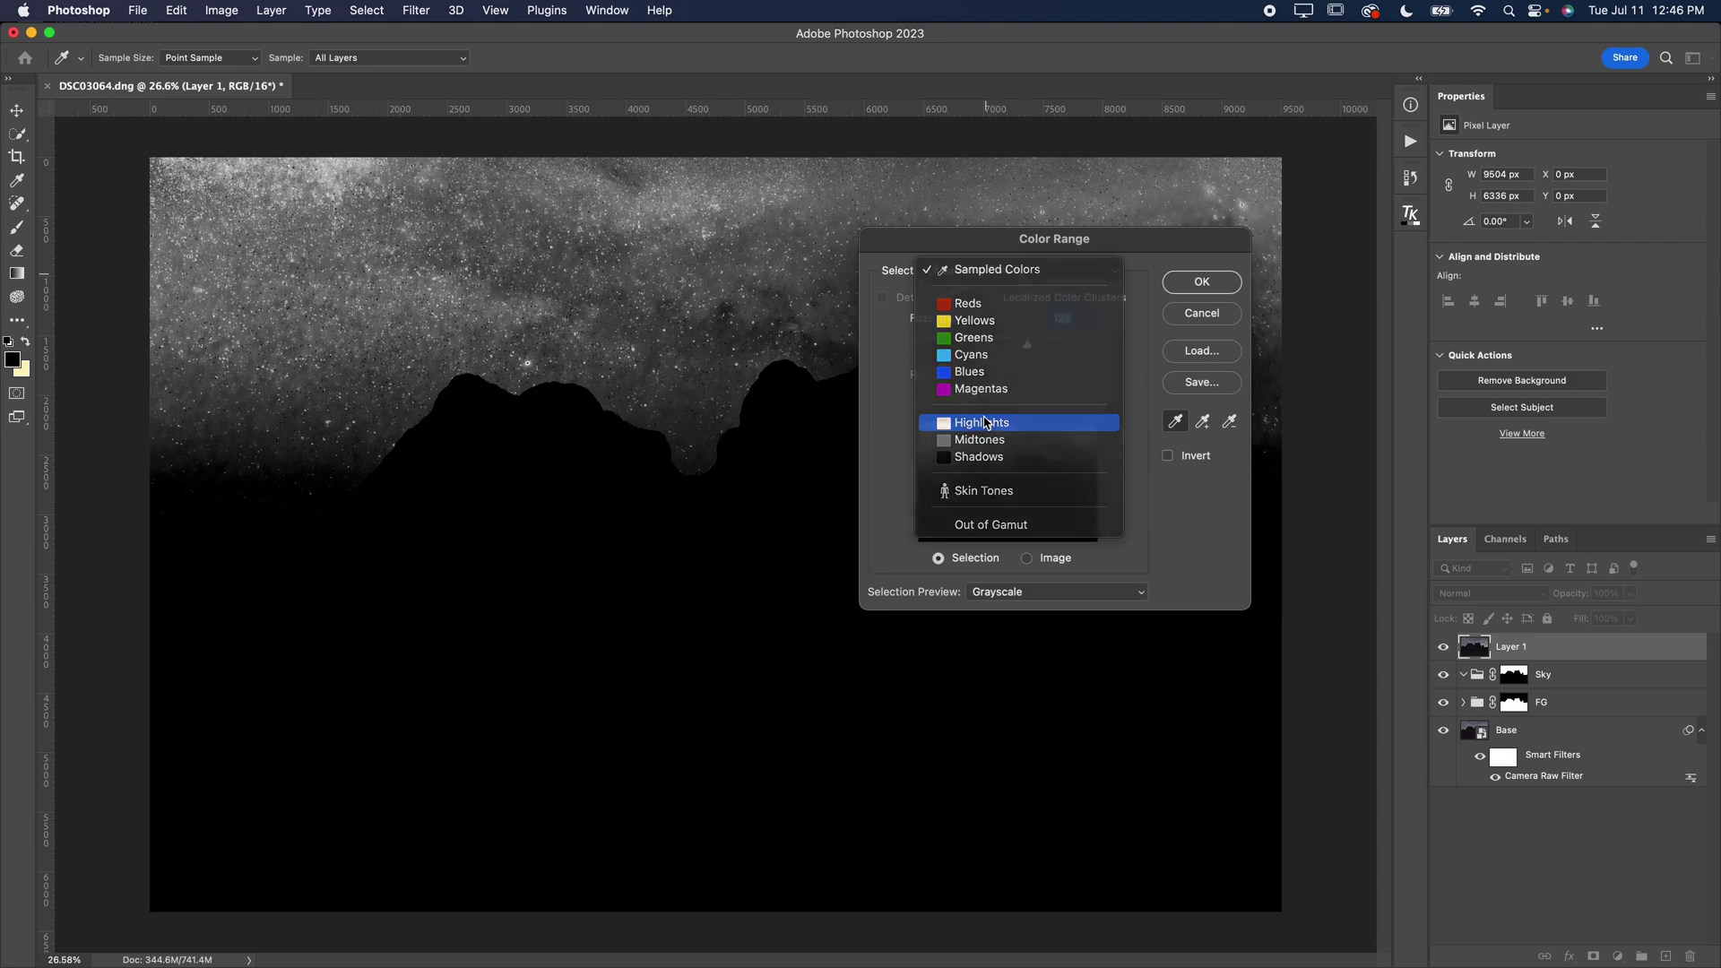
left_click(986, 424)
left_click_drag(952, 347, 1047, 396)
left_click_drag(1156, 247, 913, 372)
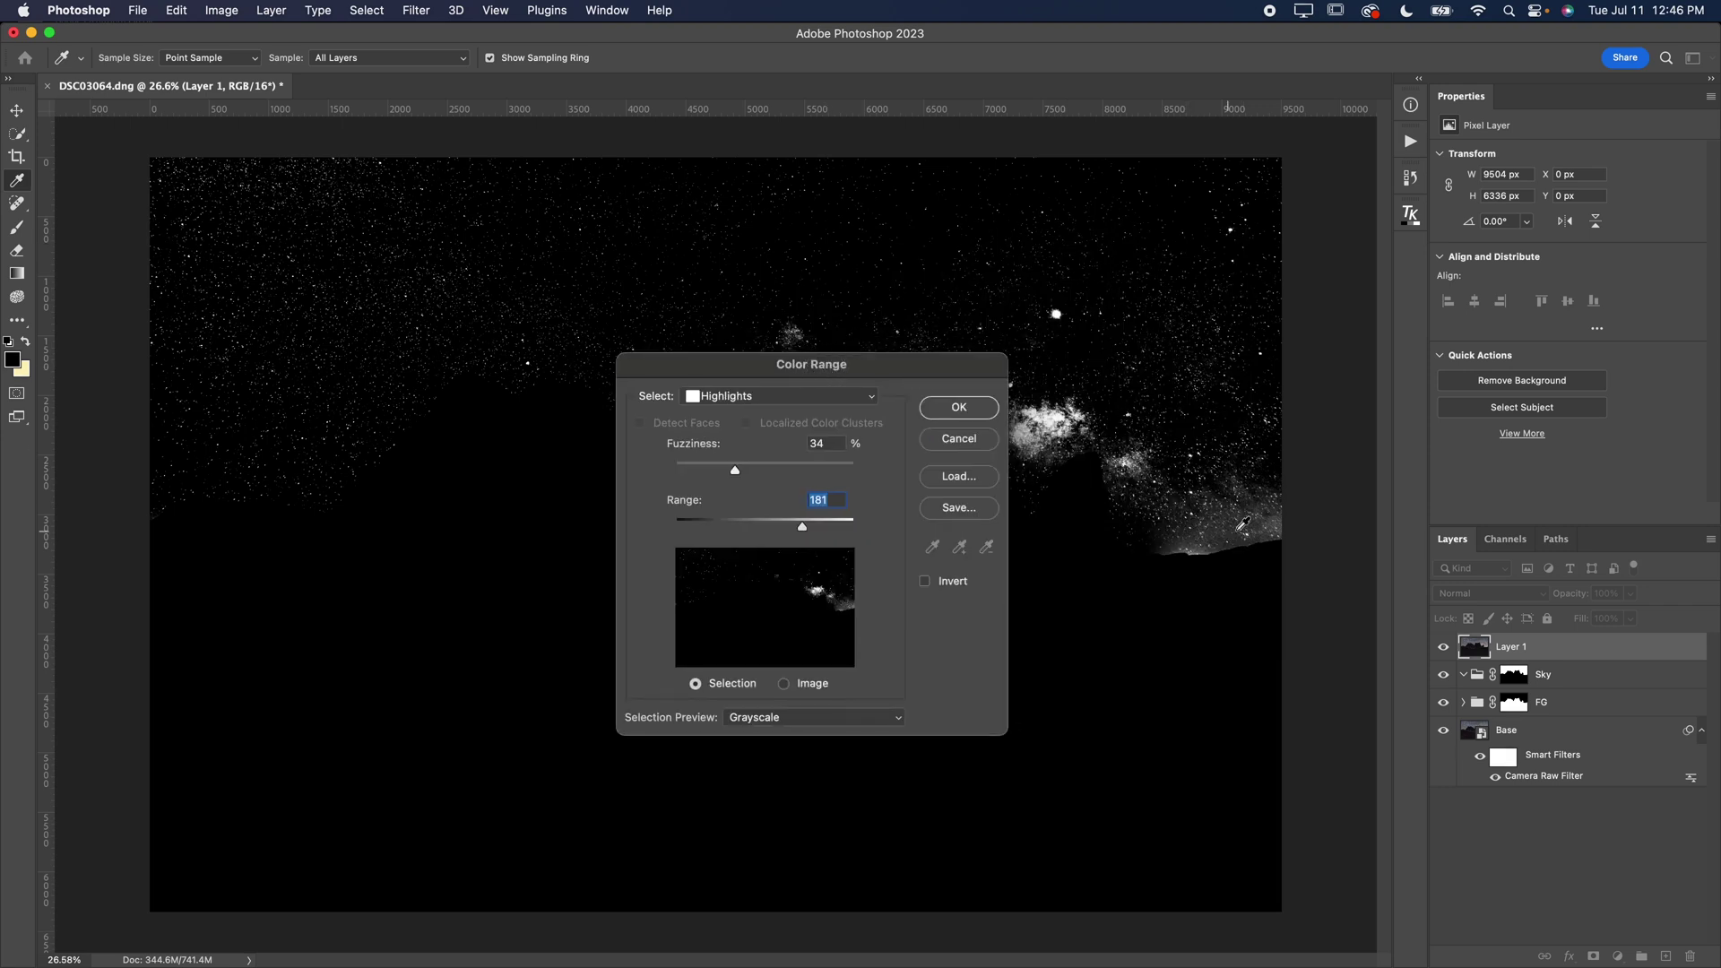
mouse_move(736, 475)
left_mouse_down()
mouse_move(761, 475)
mouse_move(717, 475)
left_mouse_up()
mouse_move(802, 527)
left_mouse_down()
mouse_move(774, 529)
mouse_move(800, 531)
left_mouse_up()
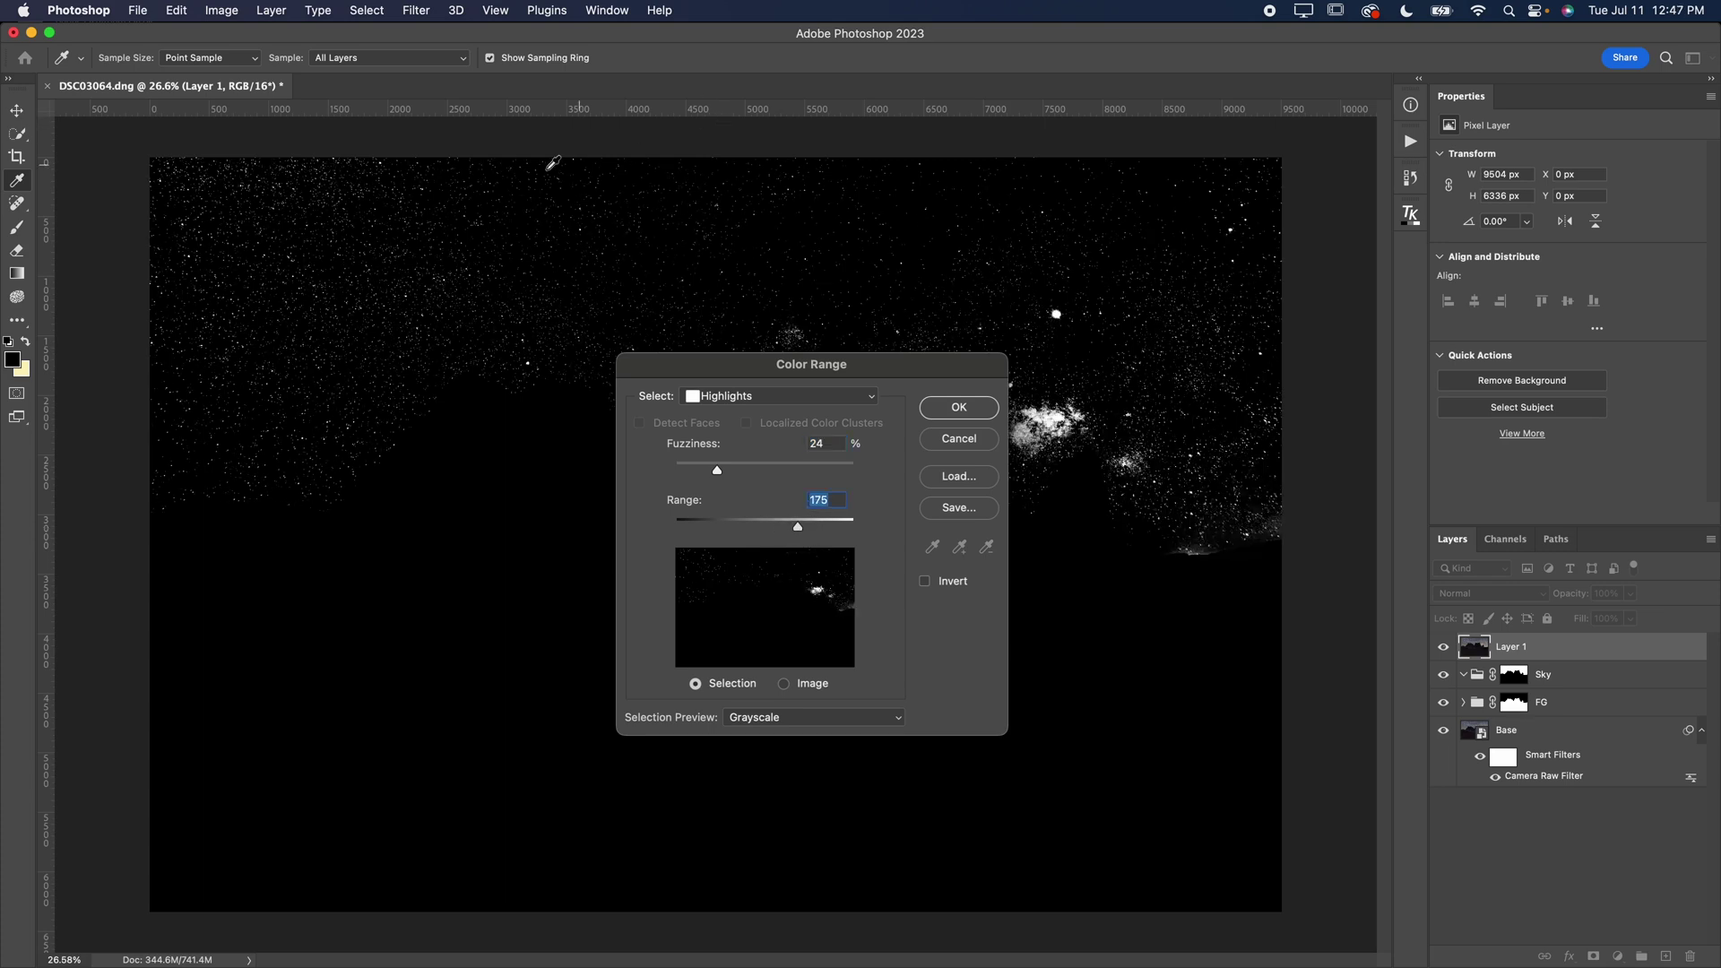
left_click(963, 410)
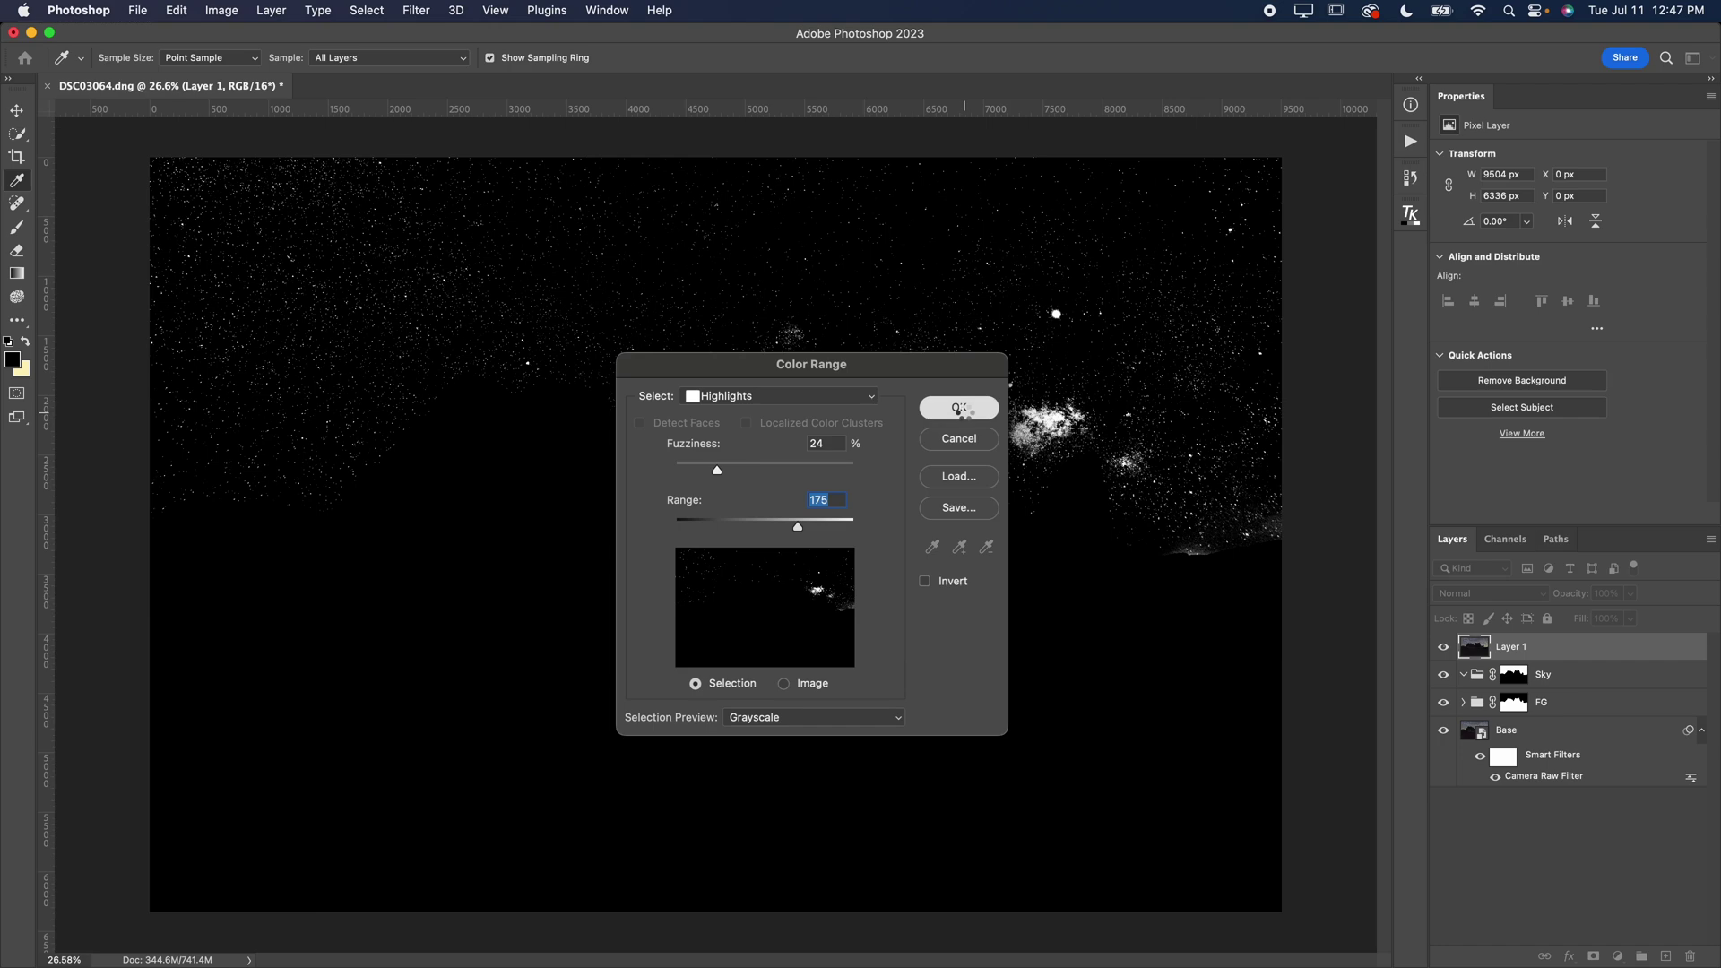
key("w")
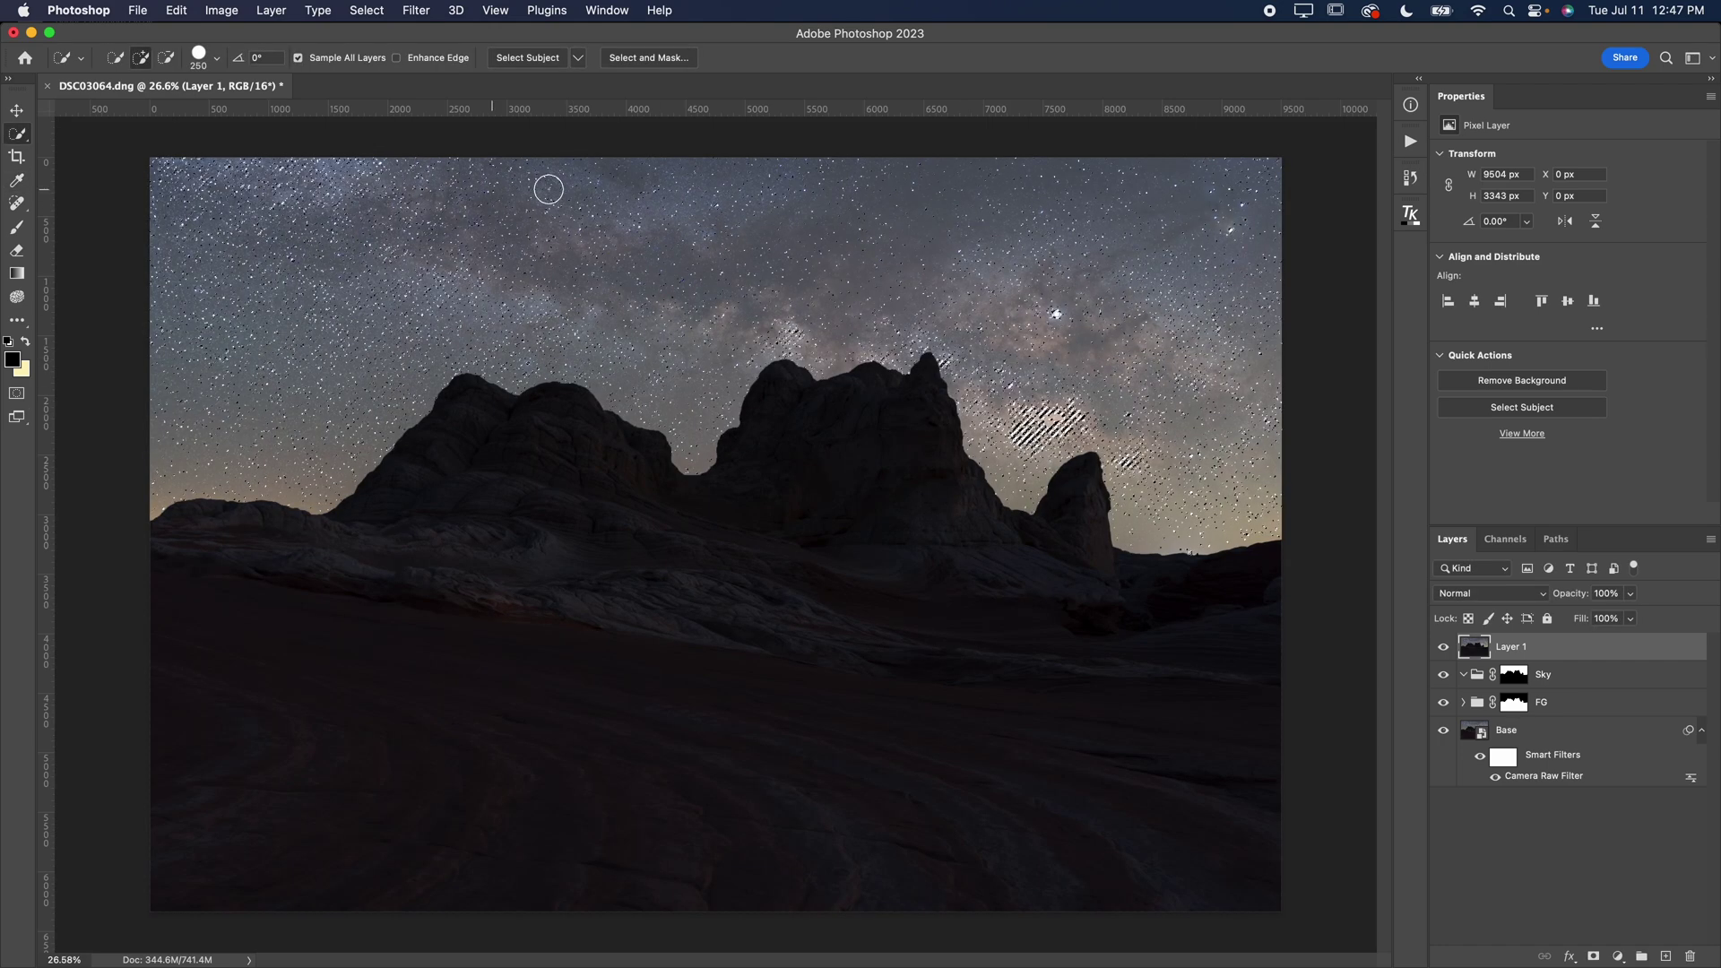
- Expand the star selection by 2 pixels
left_click(416, 10)
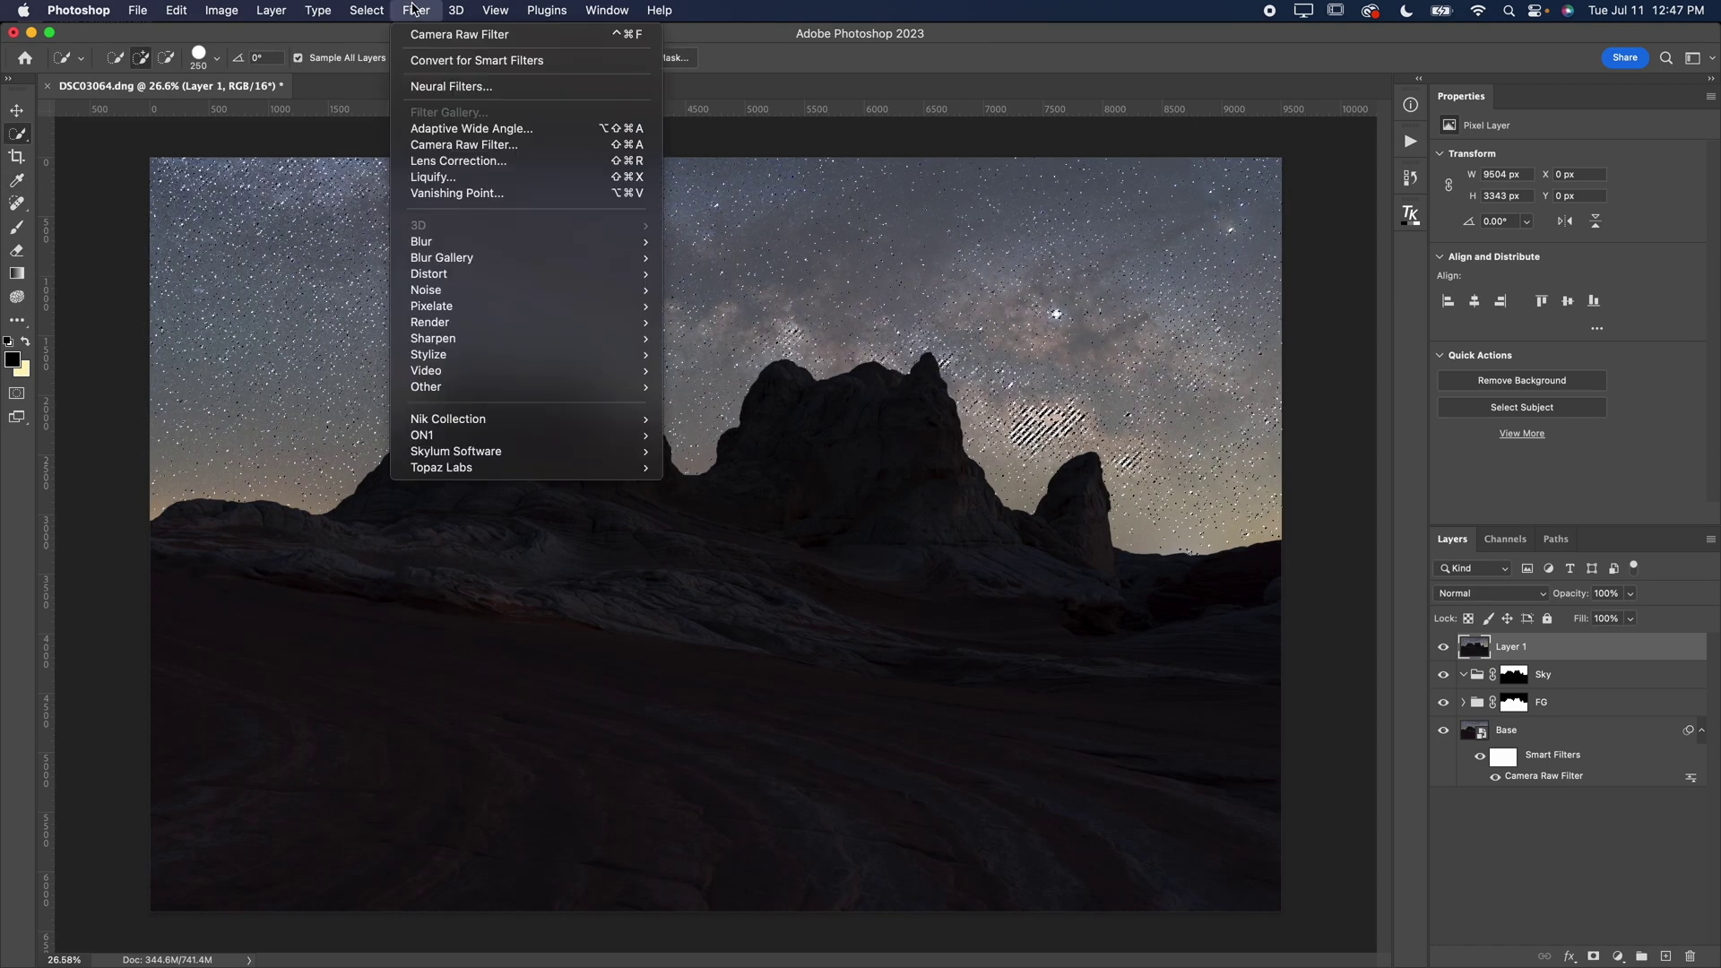
mouse_move(367, 9)
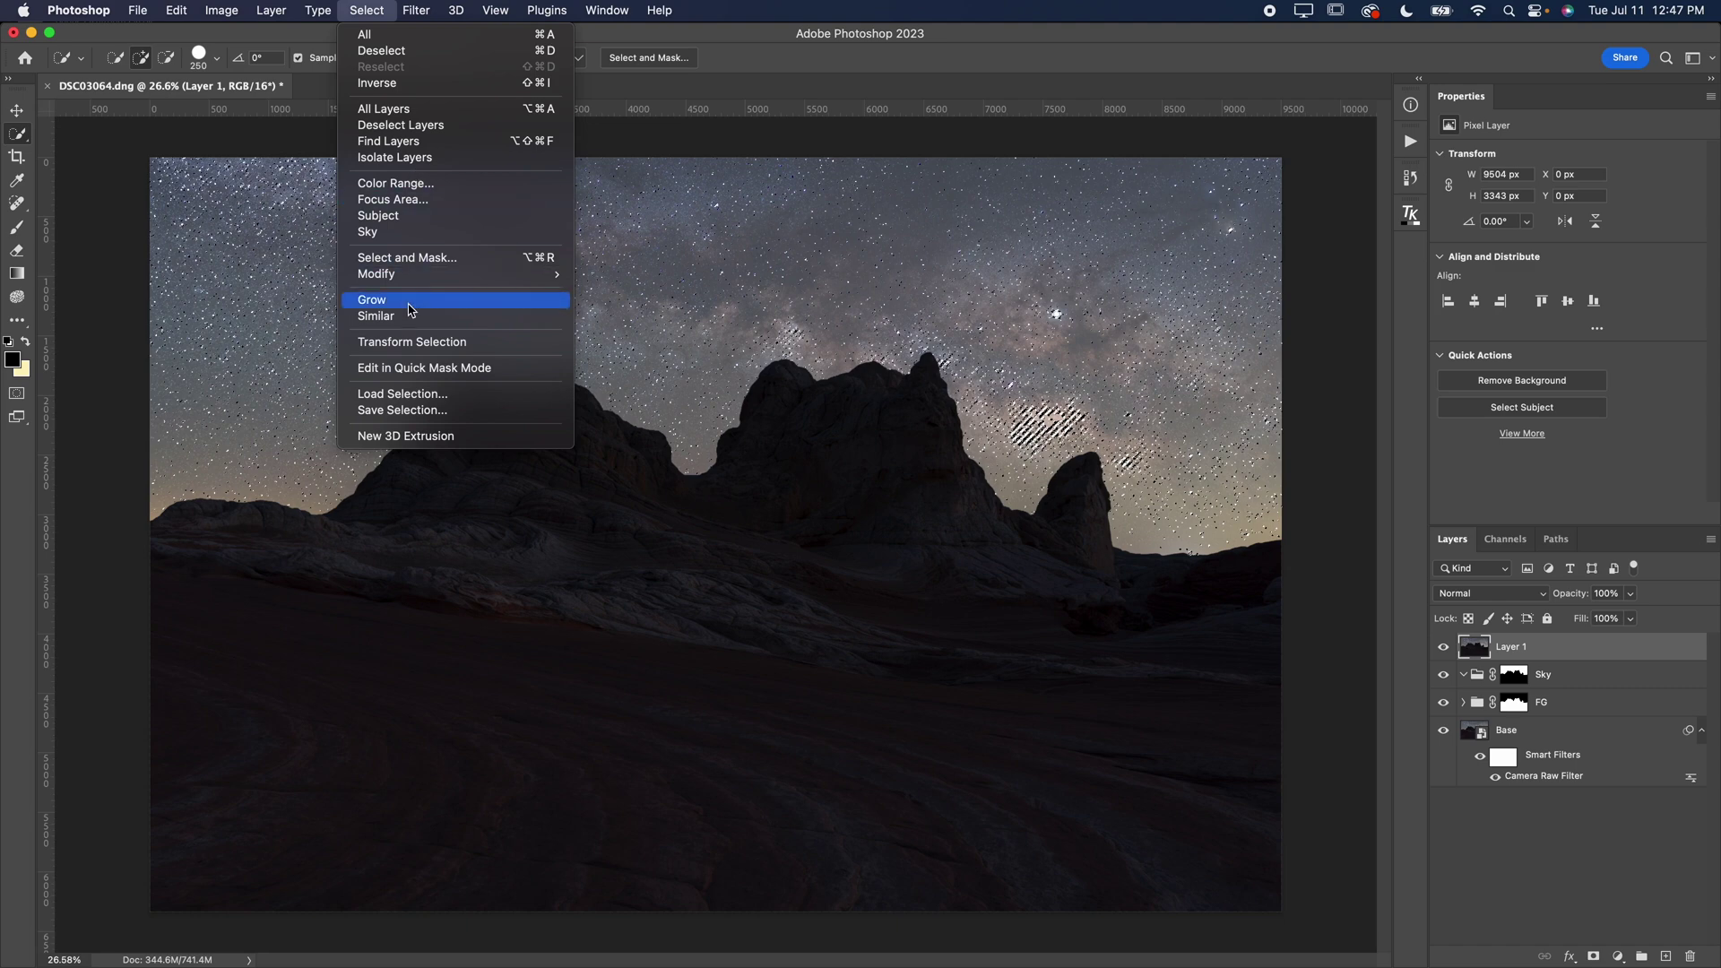
mouse_move(417, 274)
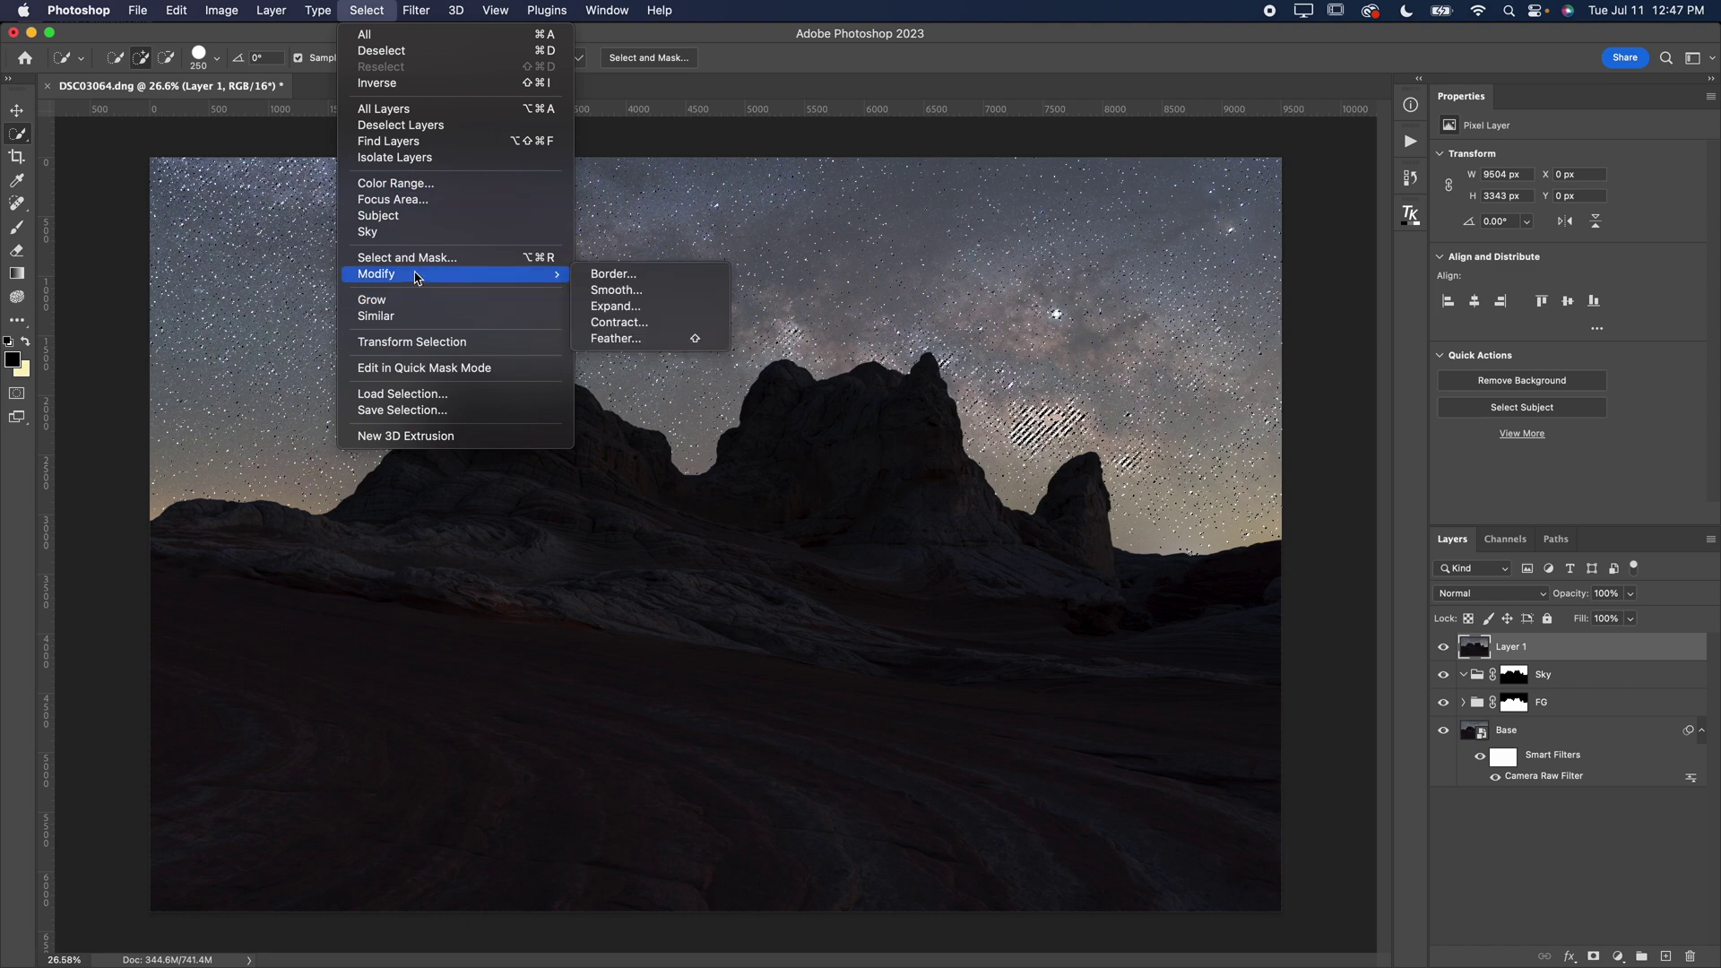
left_click(639, 306)
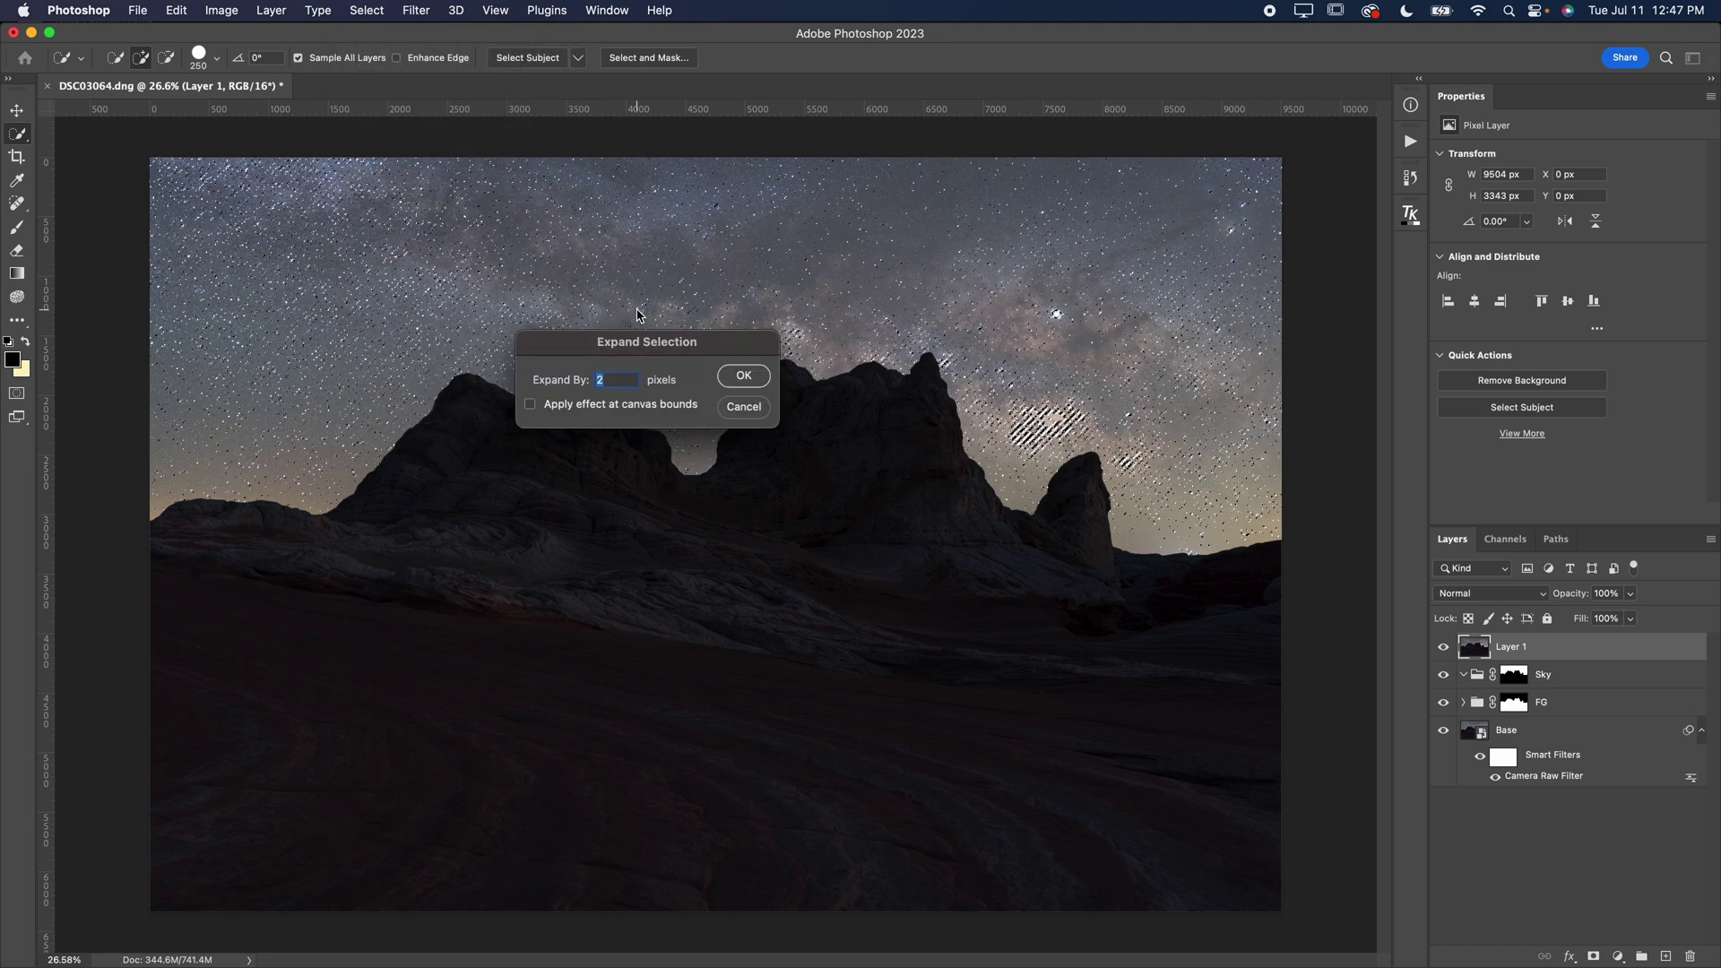
left_click(743, 374)
- Feather the star selection with a radius of 10
left_click(388, 9)
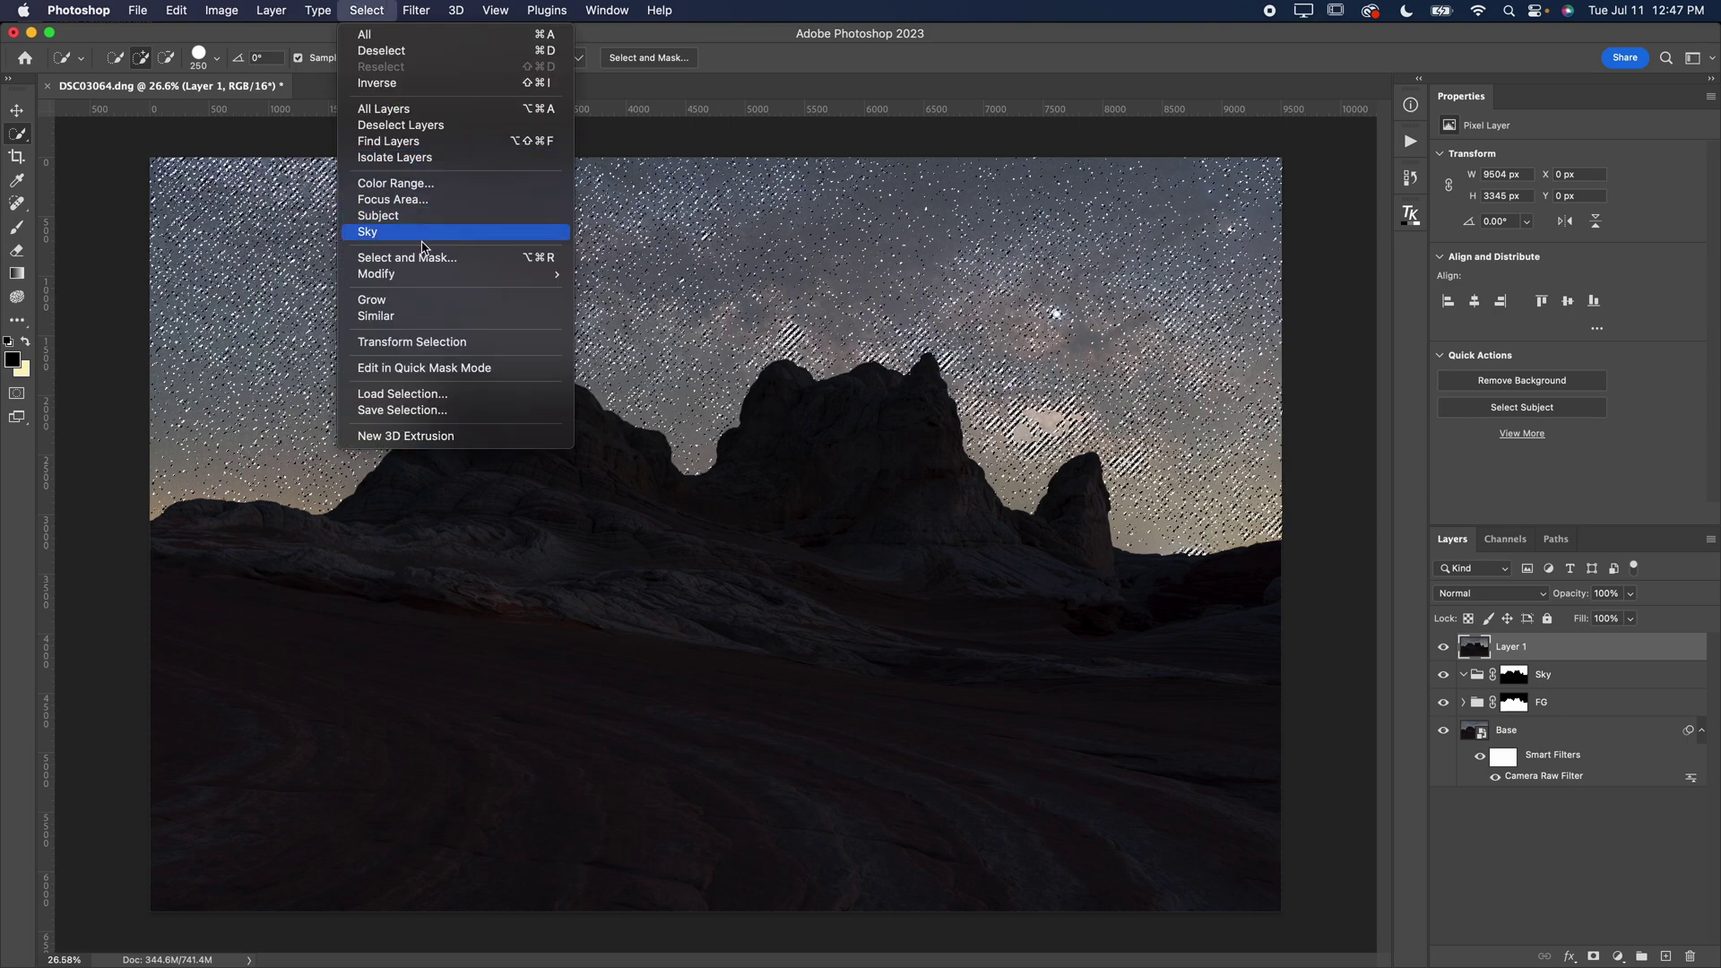
left_click(615, 339)
type("10")
left_click(733, 376)
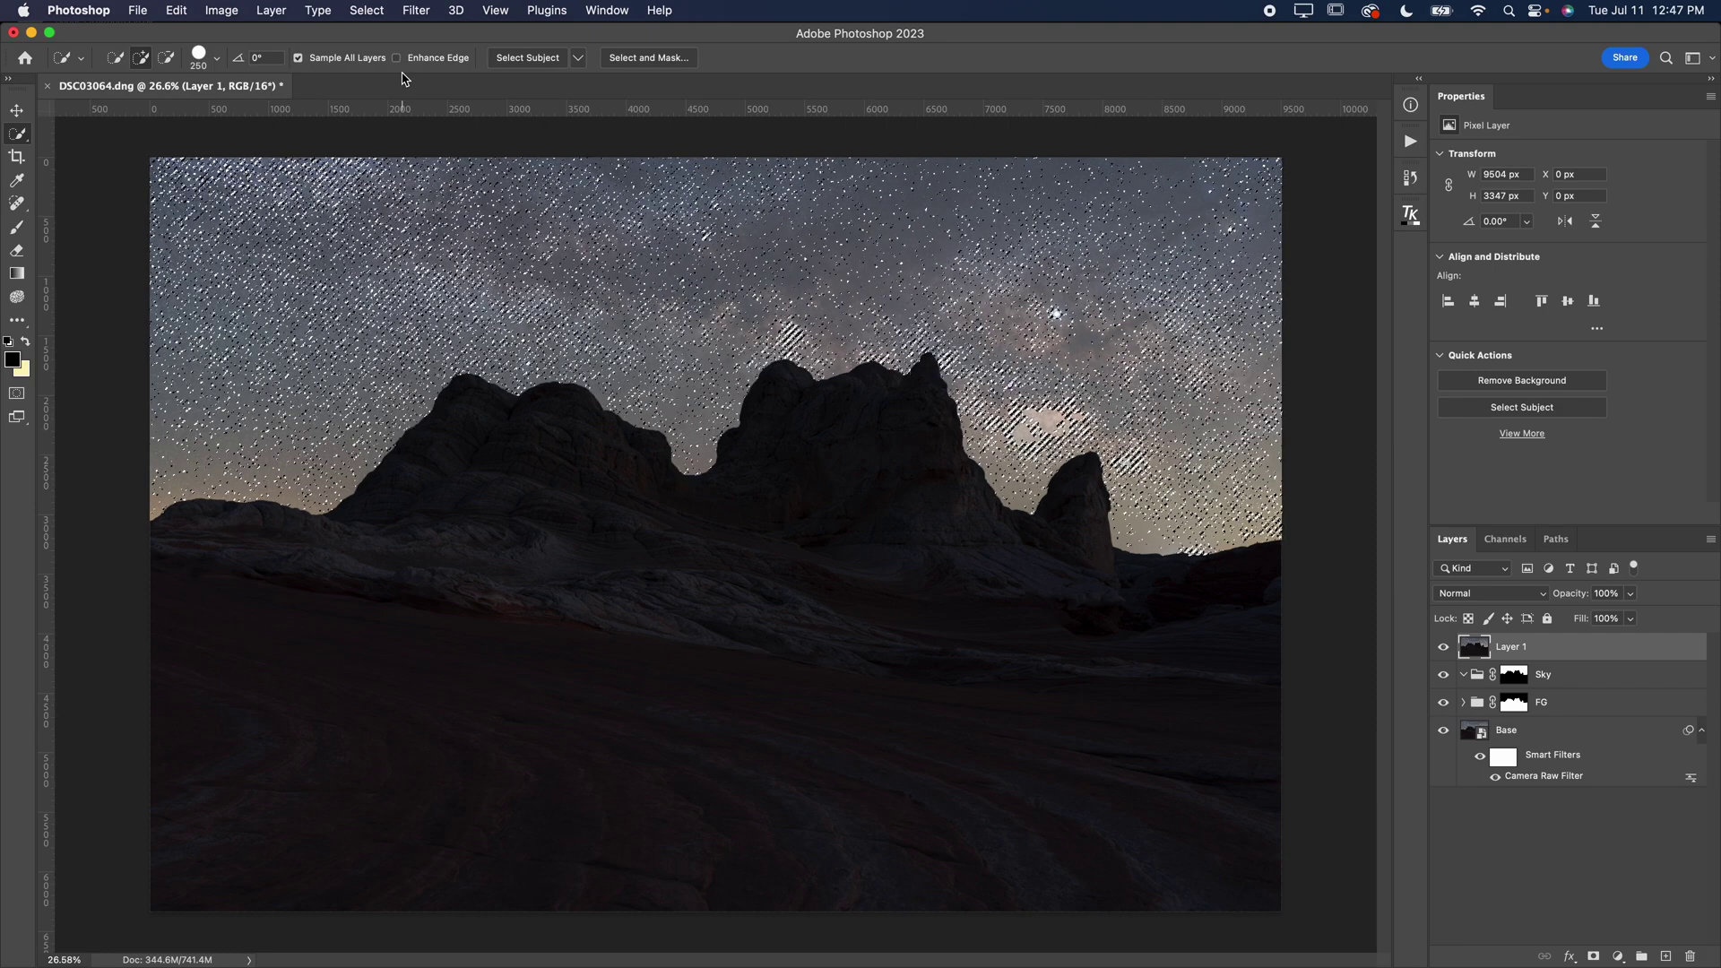
left_click(416, 10)
mouse_move(453, 383)
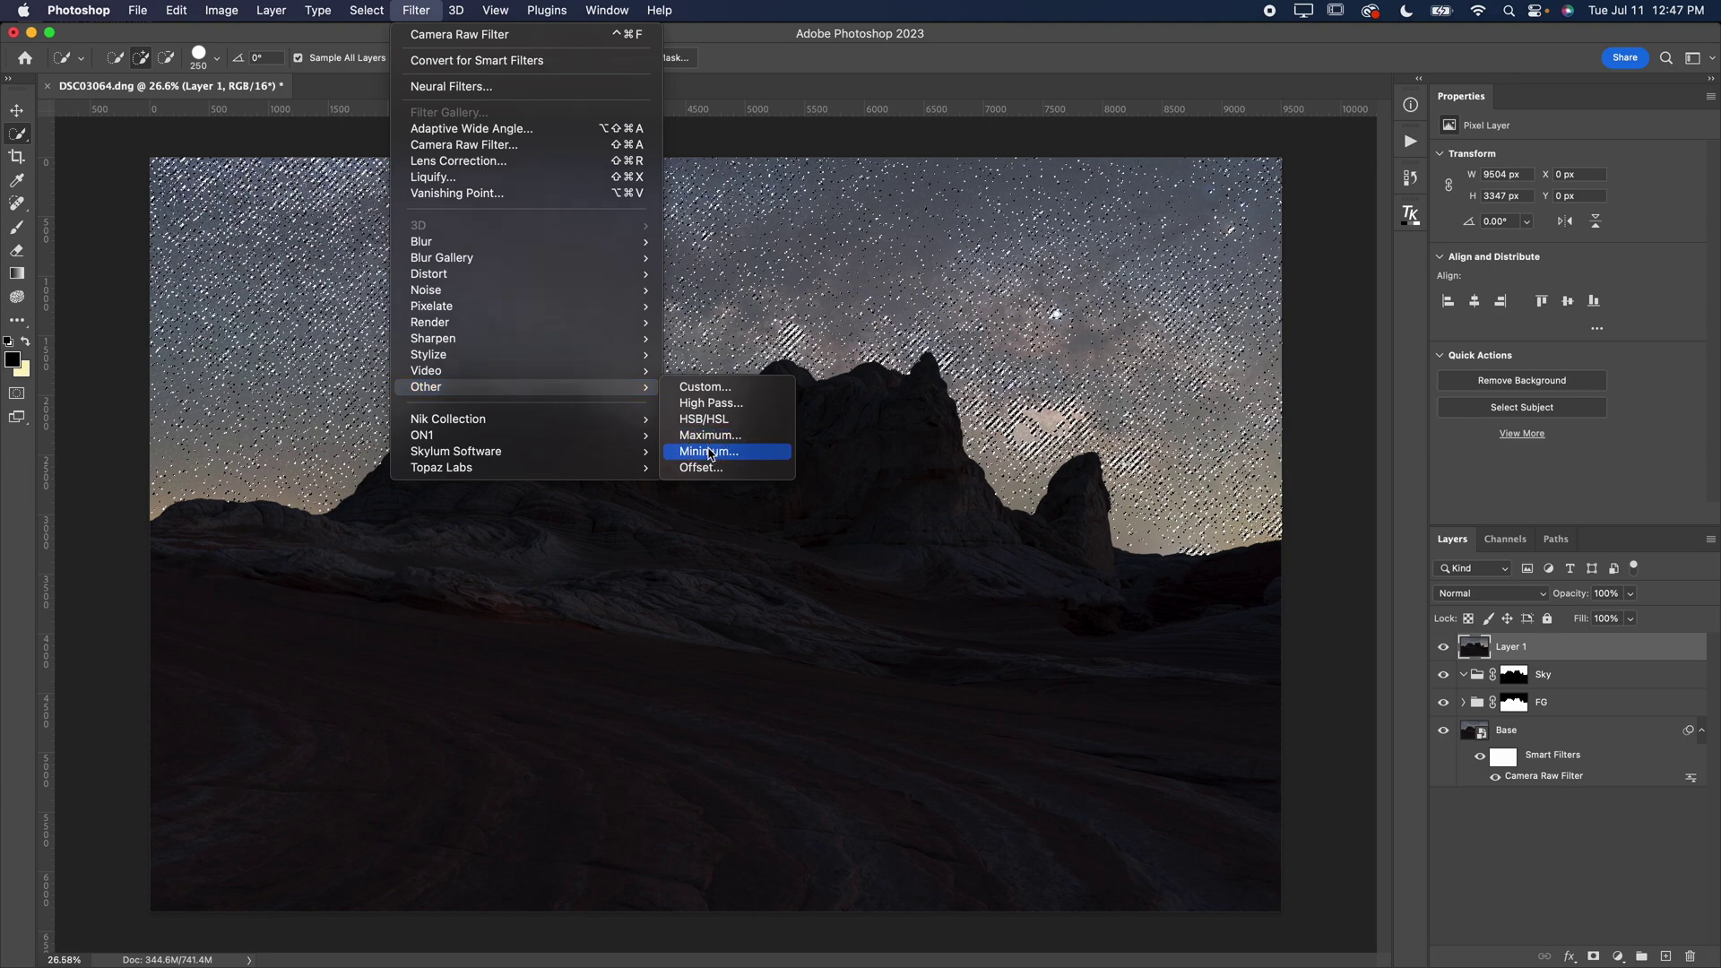
- Apply a 2.5 px Minimum filter preserving Roundness to shrink the stars, then deselect
left_click(709, 453)
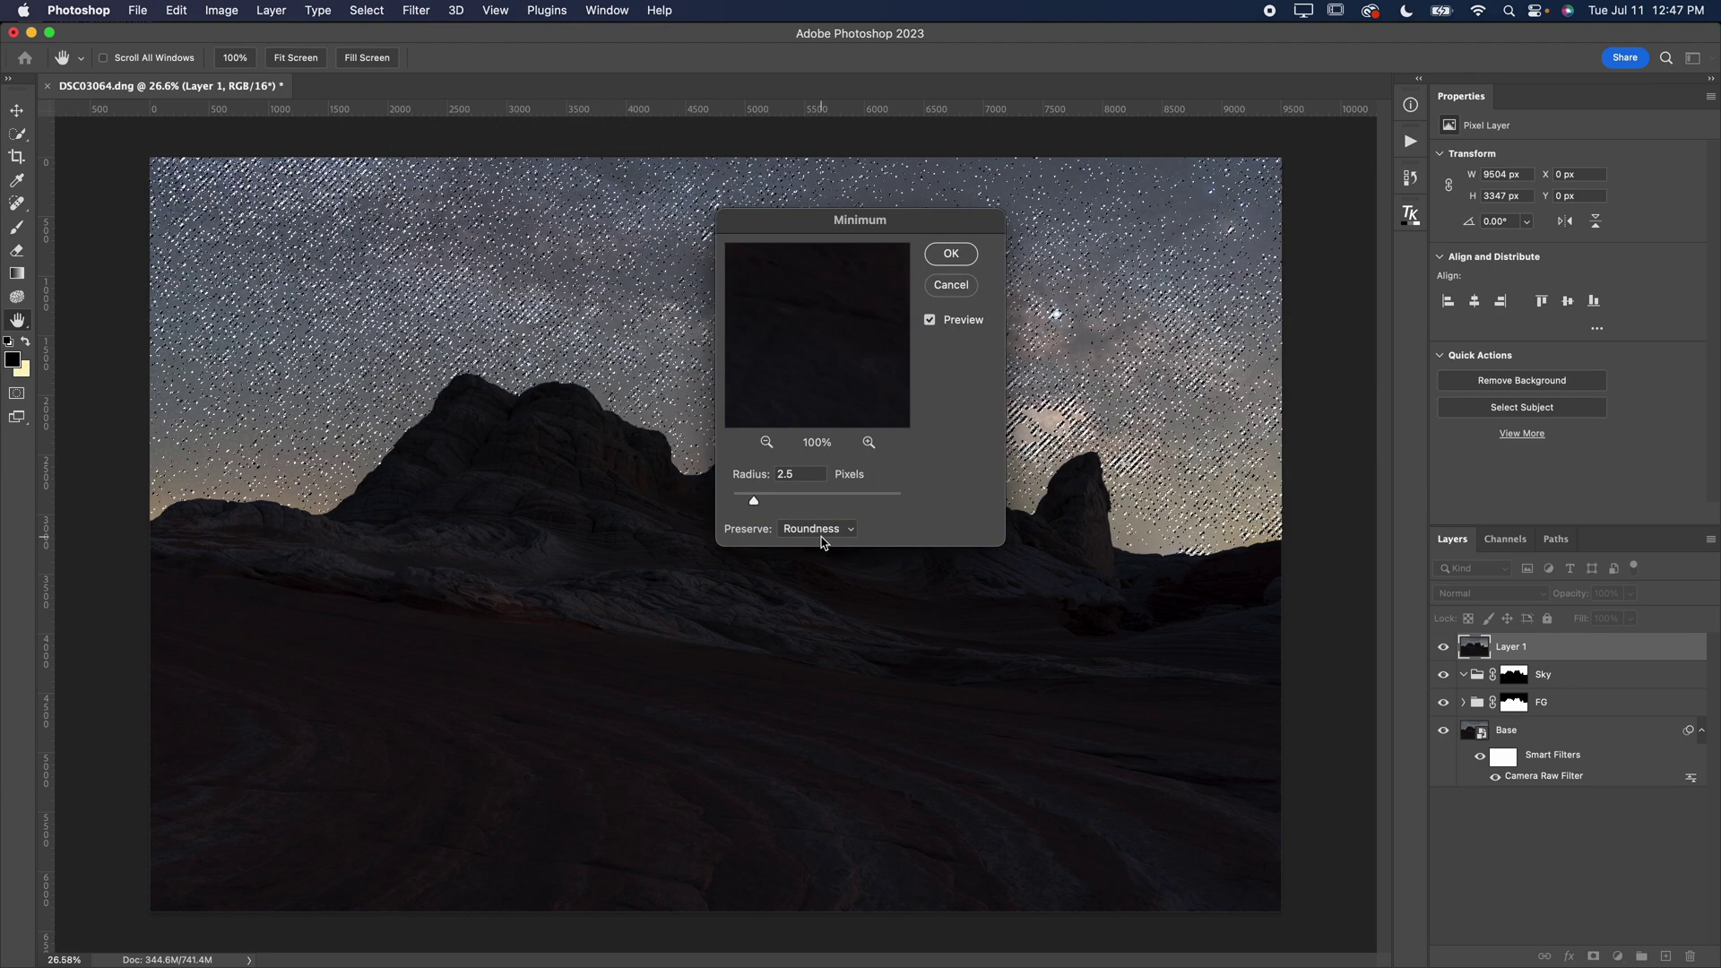
left_click(816, 531)
left_click(812, 530)
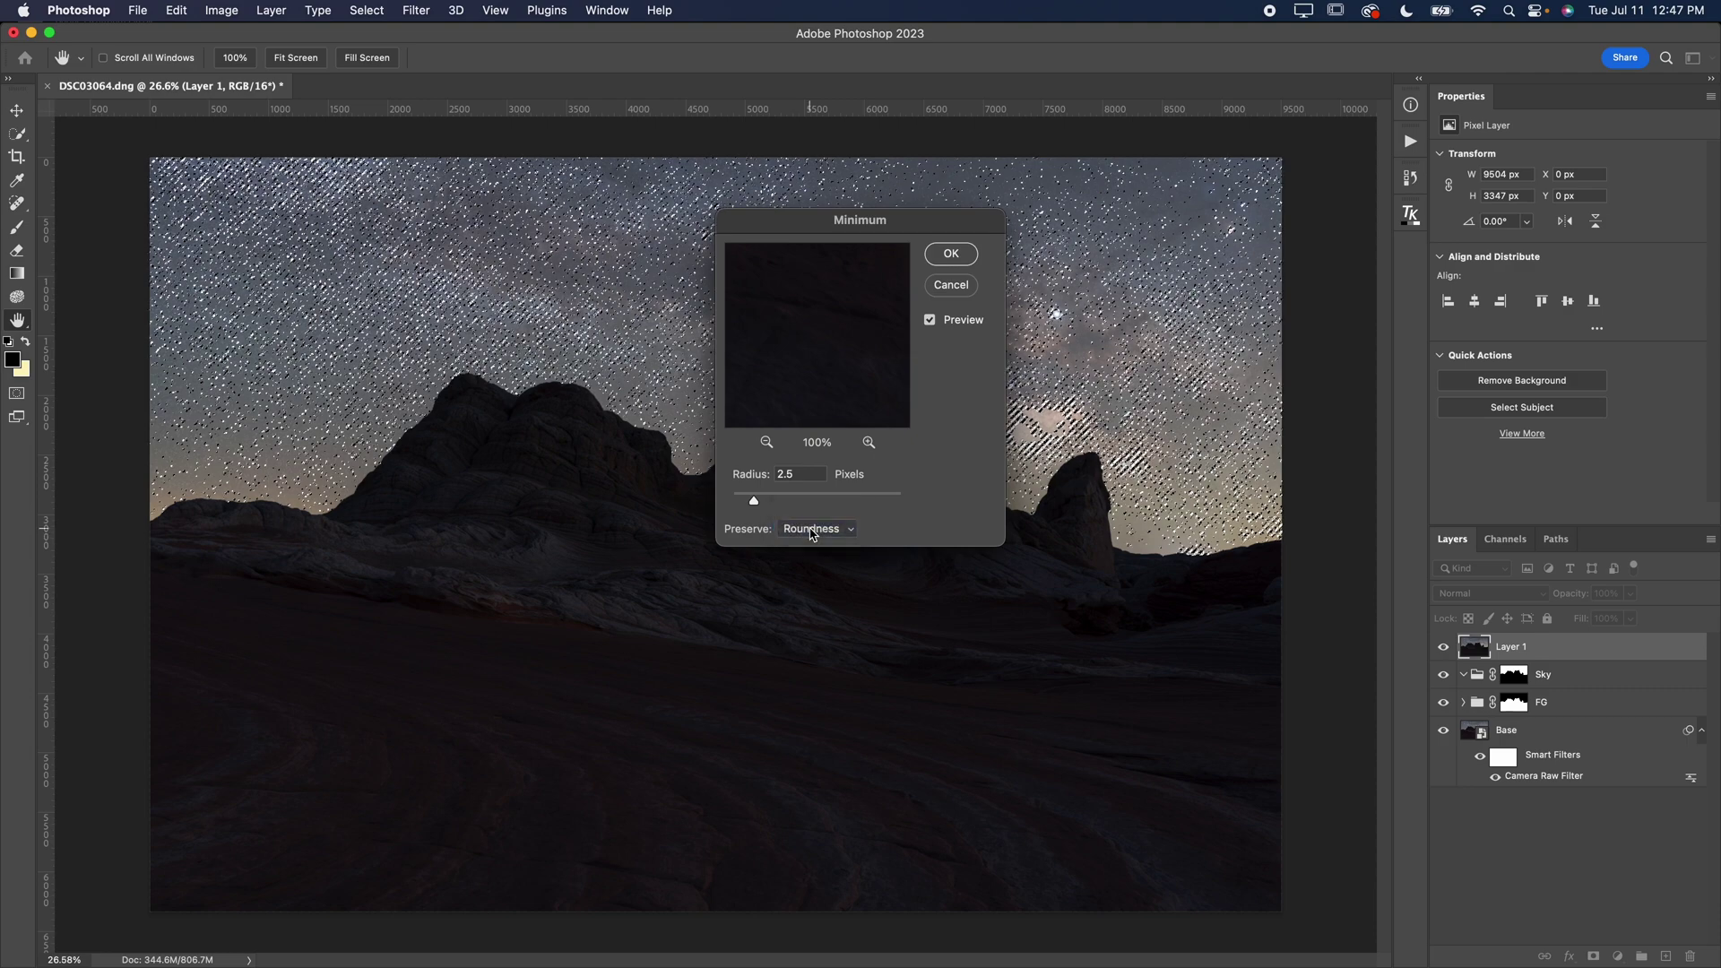
left_click(951, 253)
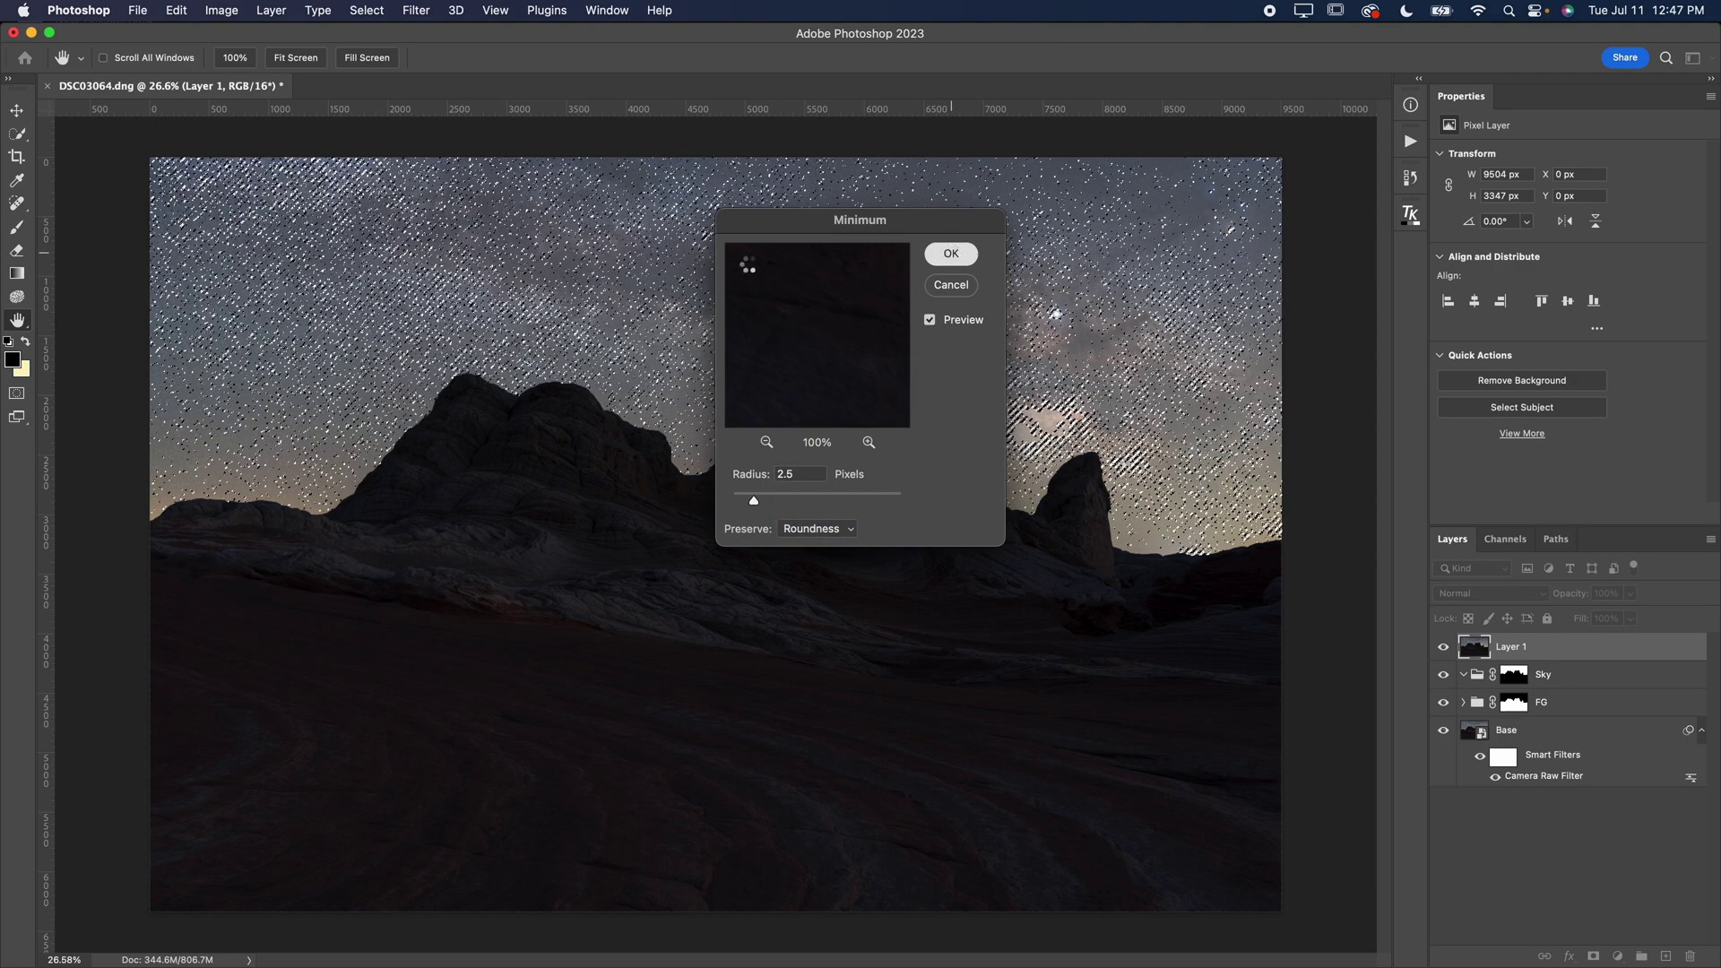
key("w")
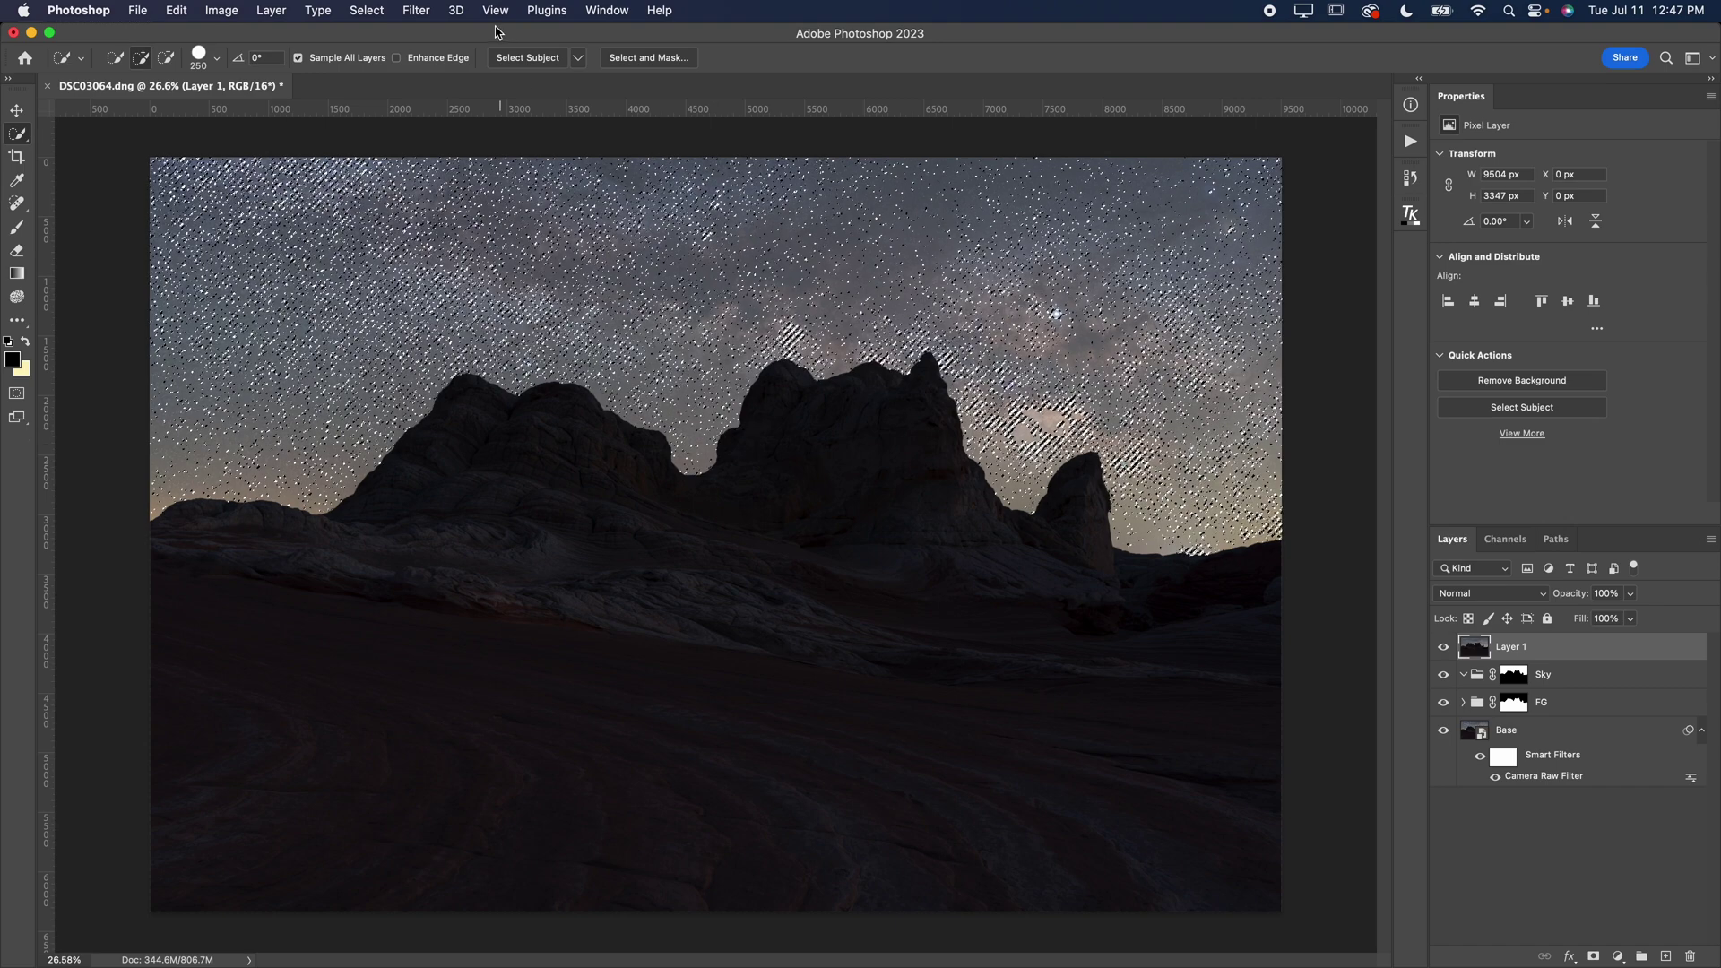
left_click(368, 10)
left_click(381, 51)
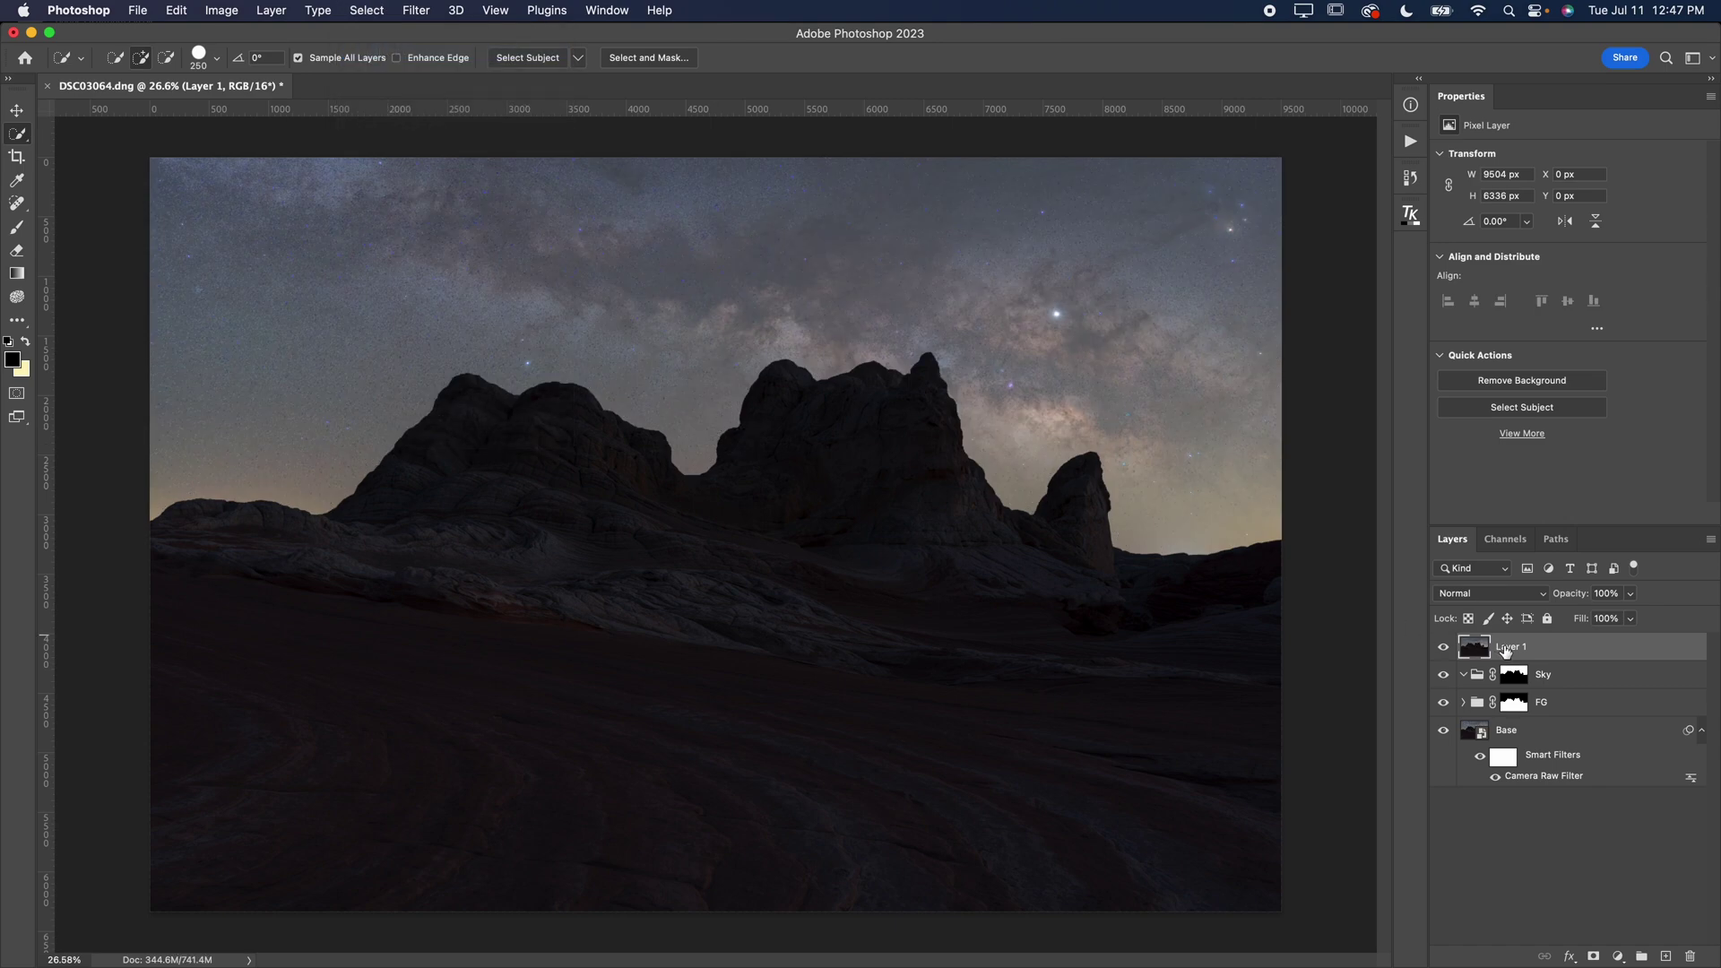
- Move Layer 1 into the Sky group and toggle it to compare the star reduction
left_click_drag(1496, 654, 1556, 686)
left_click(1444, 675)
left_click(1444, 675)
left_click(1444, 676)
left_click(1444, 677)
left_click(1444, 676)
left_click(1444, 676)
- Zoom in on the Milky Way, lower Layer 1 opacity to 59%, and fit the photo on screen
left_click_drag(1042, 338, 1298, 626)
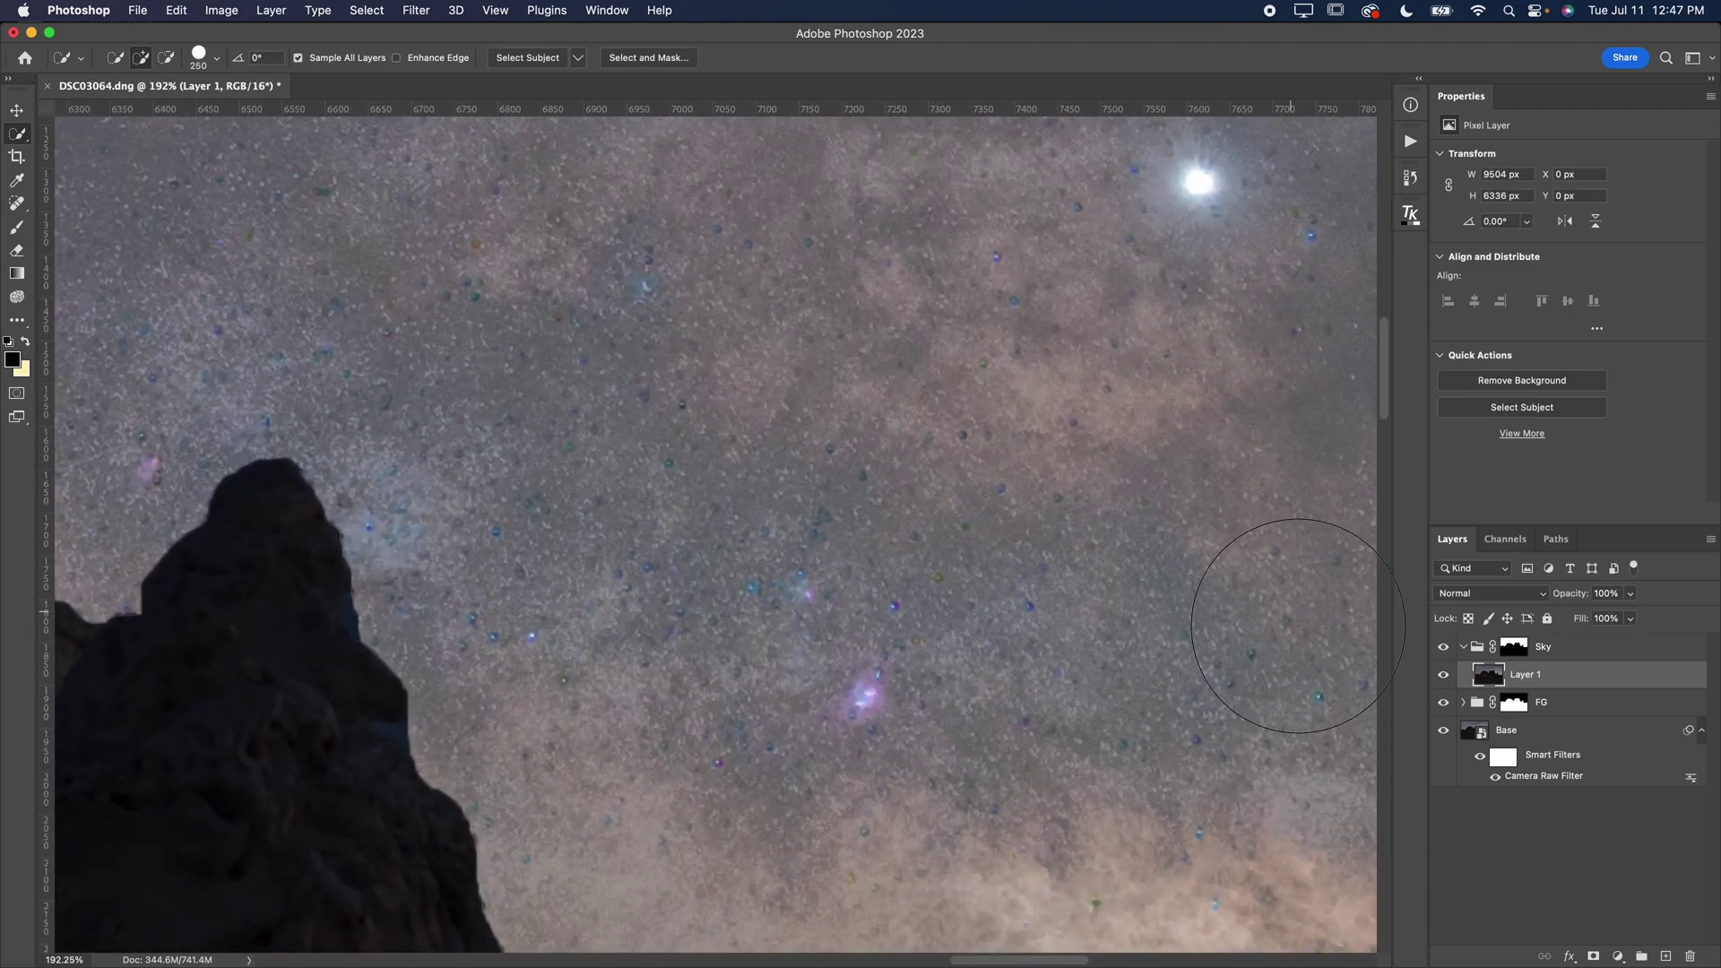
scroll(955, 686, "right", 3)
scroll(955, 685, "down", 2)
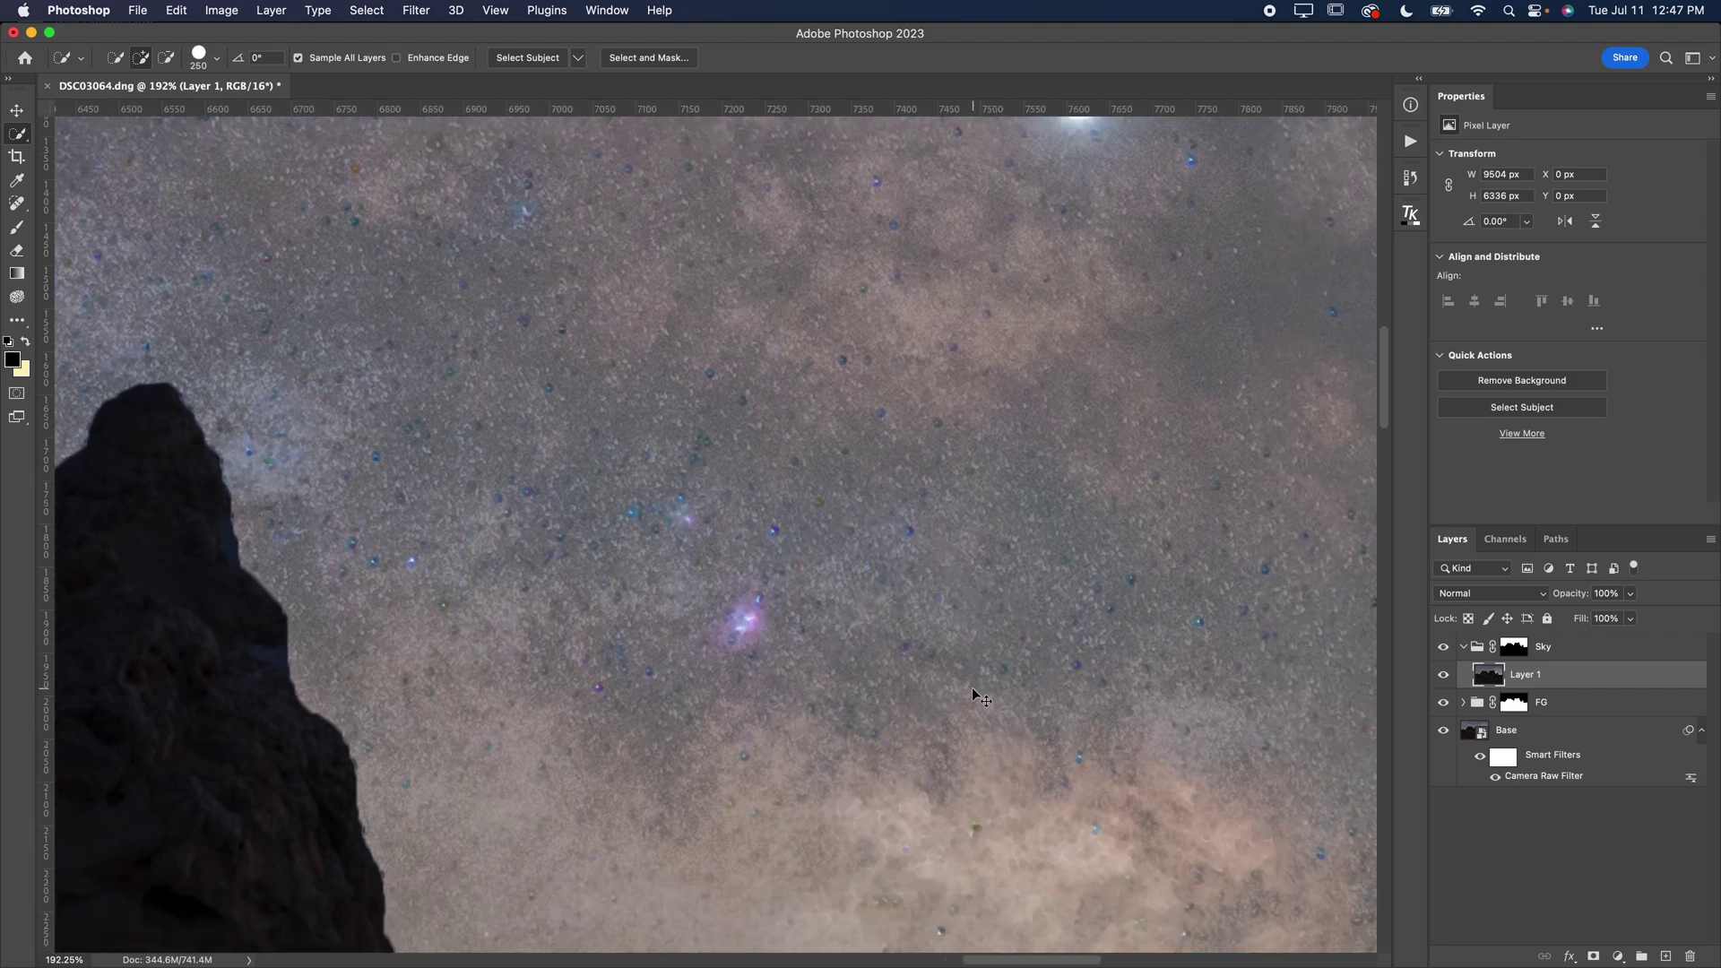
scroll(968, 673, "right", 3)
left_click_drag(1583, 601, 1562, 604)
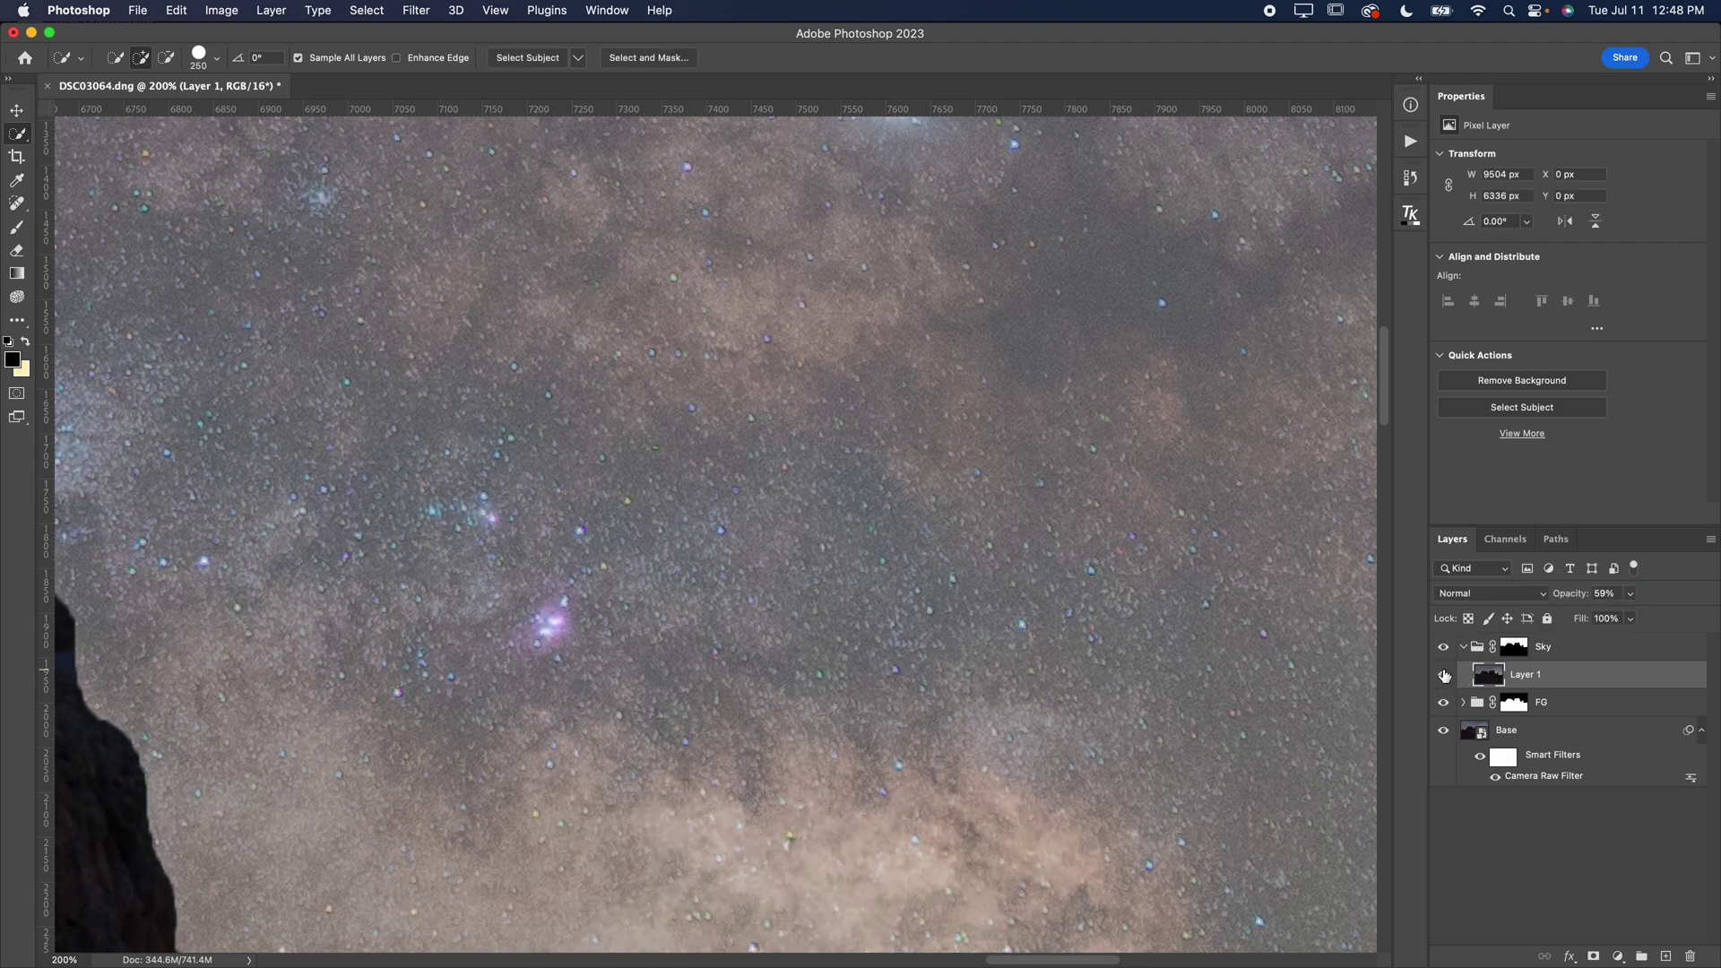
key("super+0")
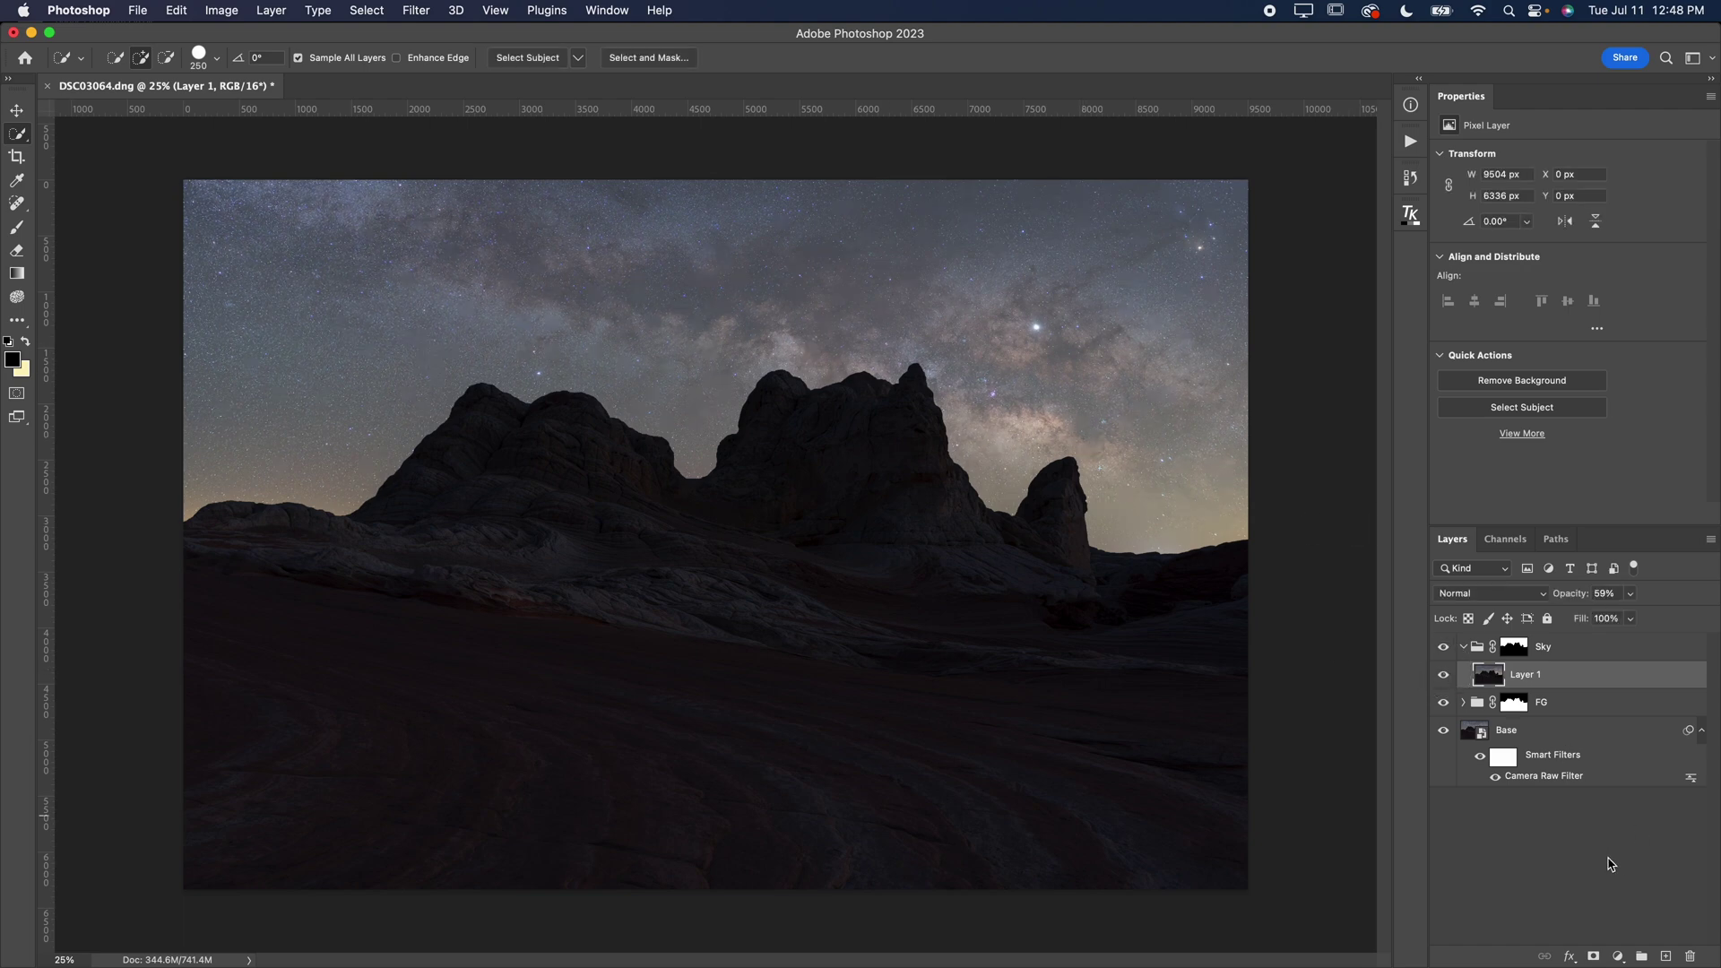
- Add a Curves layer to the Sky group with an S-curve darkening shadows and brightening highlights
left_click(1618, 956)
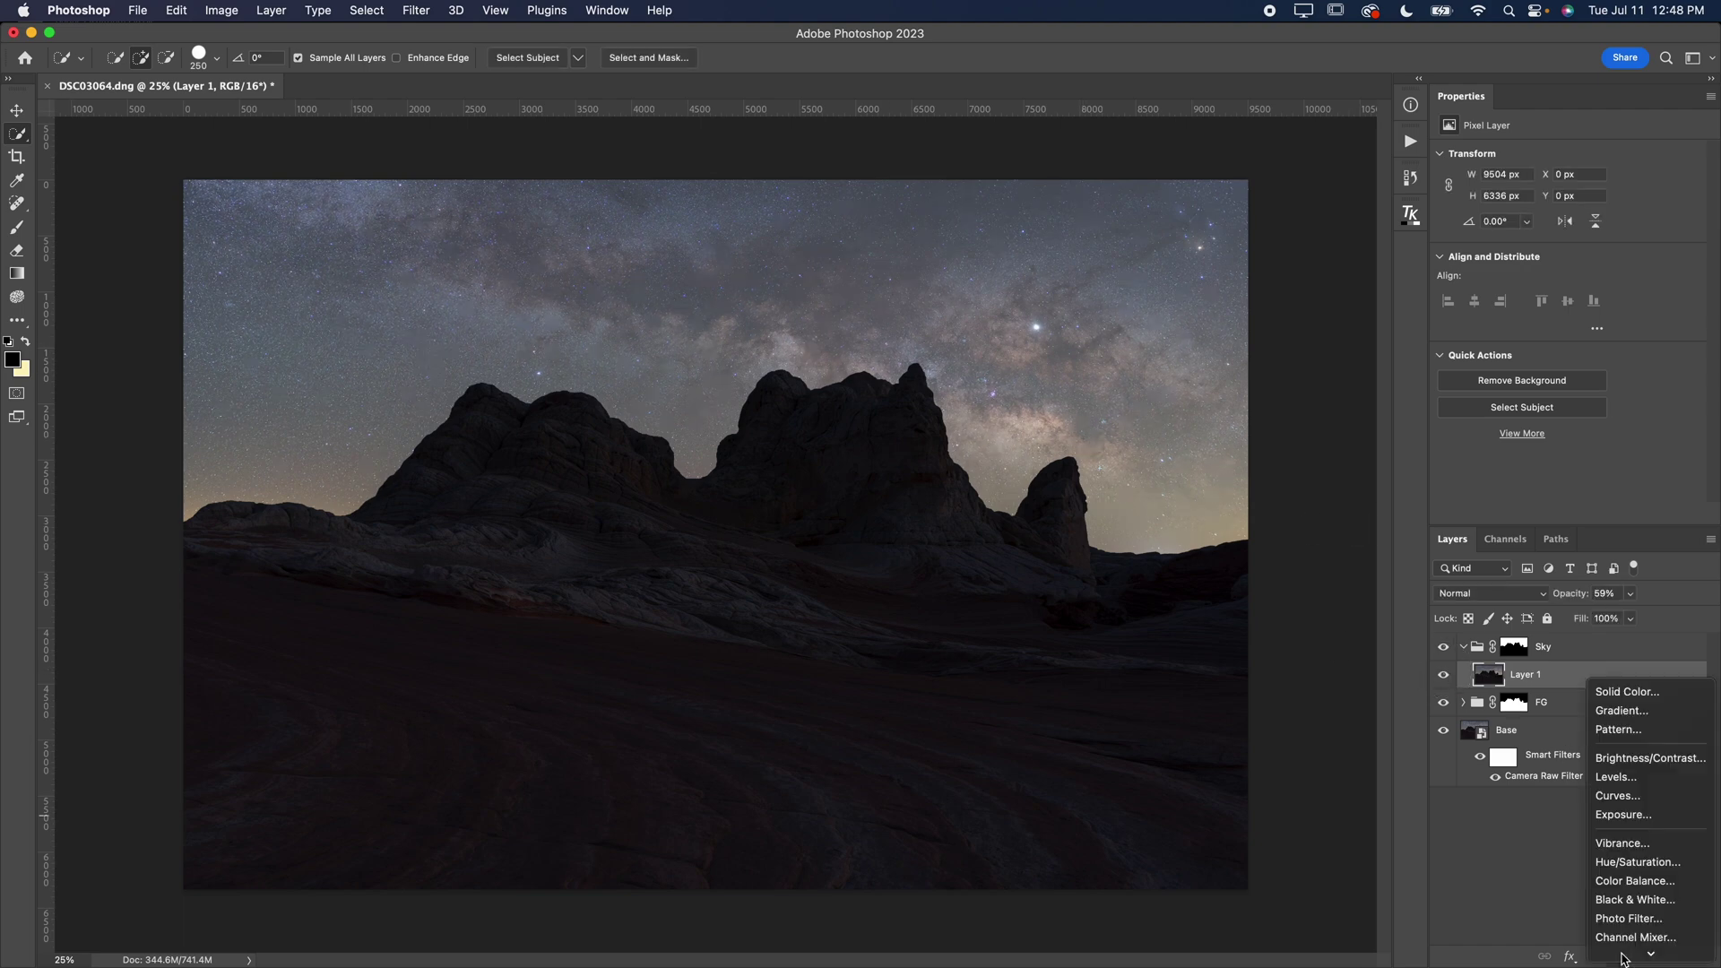
left_click(1616, 796)
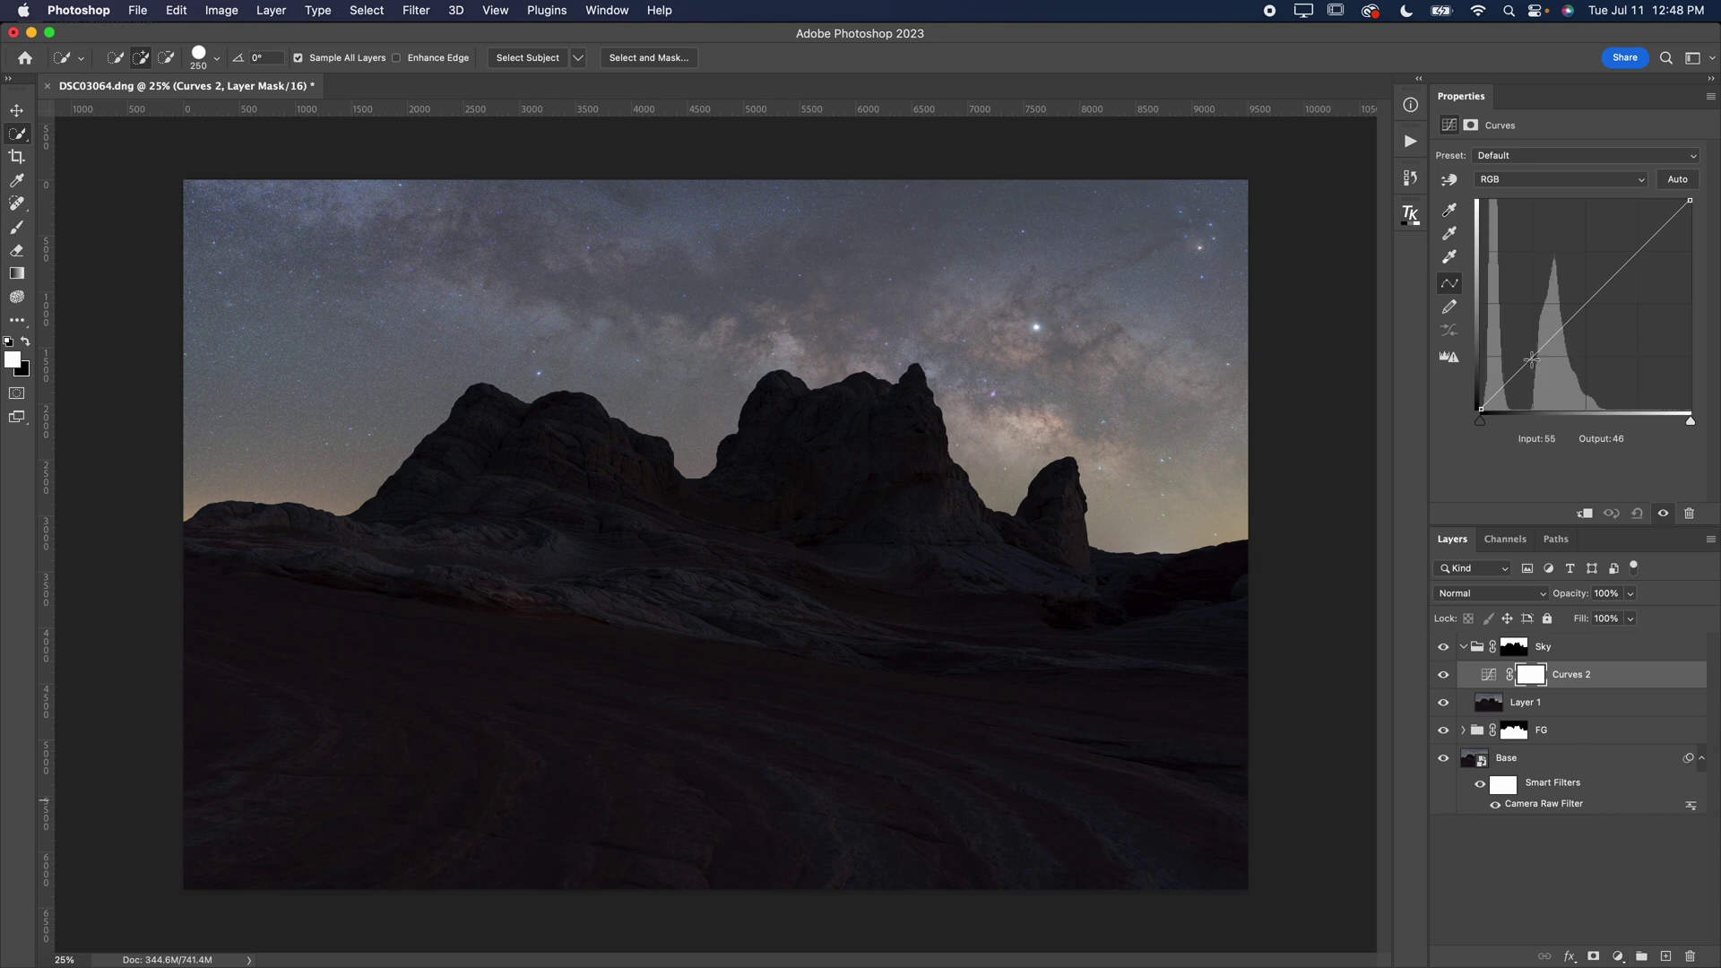
mouse_move(1536, 359)
left_mouse_down()
mouse_move(1530, 374)
mouse_move(1548, 369)
left_mouse_up()
left_click_drag(1635, 268, 1632, 248)
left_click_drag(1548, 384, 1542, 384)
left_click_drag(1630, 243, 1631, 242)
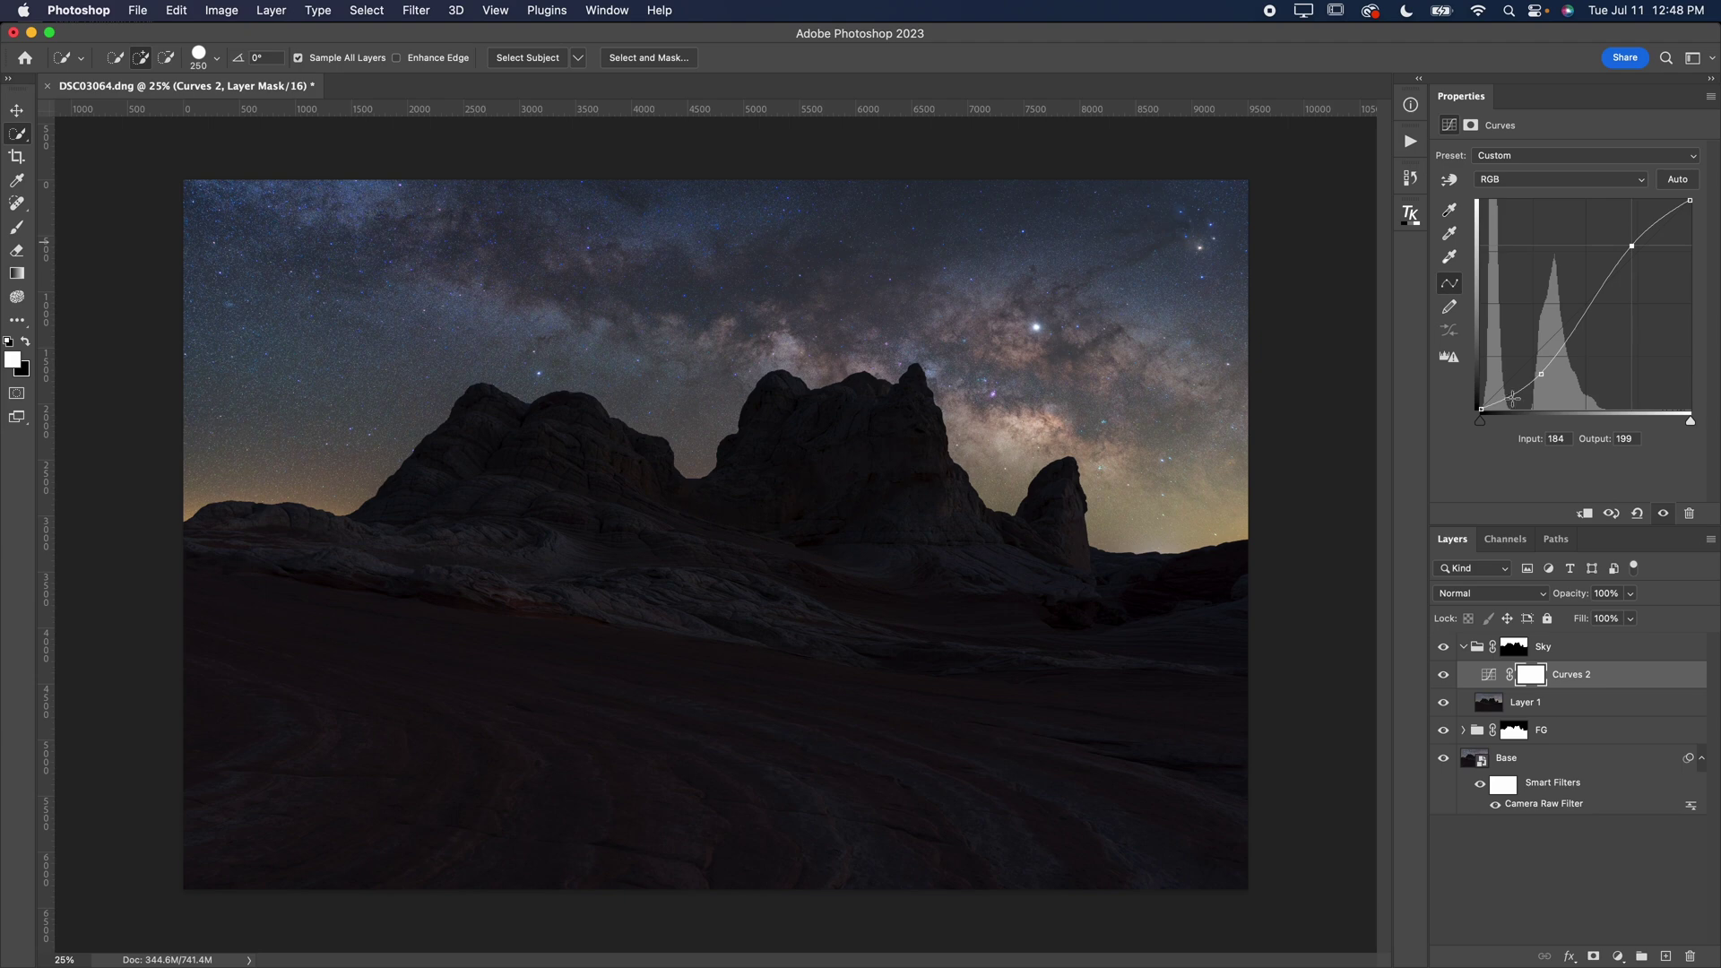
- Lift the black point, fine-tune the curve points, and compare the sky with and without it
mouse_move(1484, 405)
left_mouse_down()
mouse_move(1484, 381)
mouse_move(1481, 414)
left_mouse_up()
left_click_drag(1631, 245, 1634, 245)
left_click_drag(1541, 373, 1536, 382)
left_click(1442, 677)
left_click(1442, 677)
left_click(1443, 677)
left_click(1443, 676)
left_click(1619, 955)
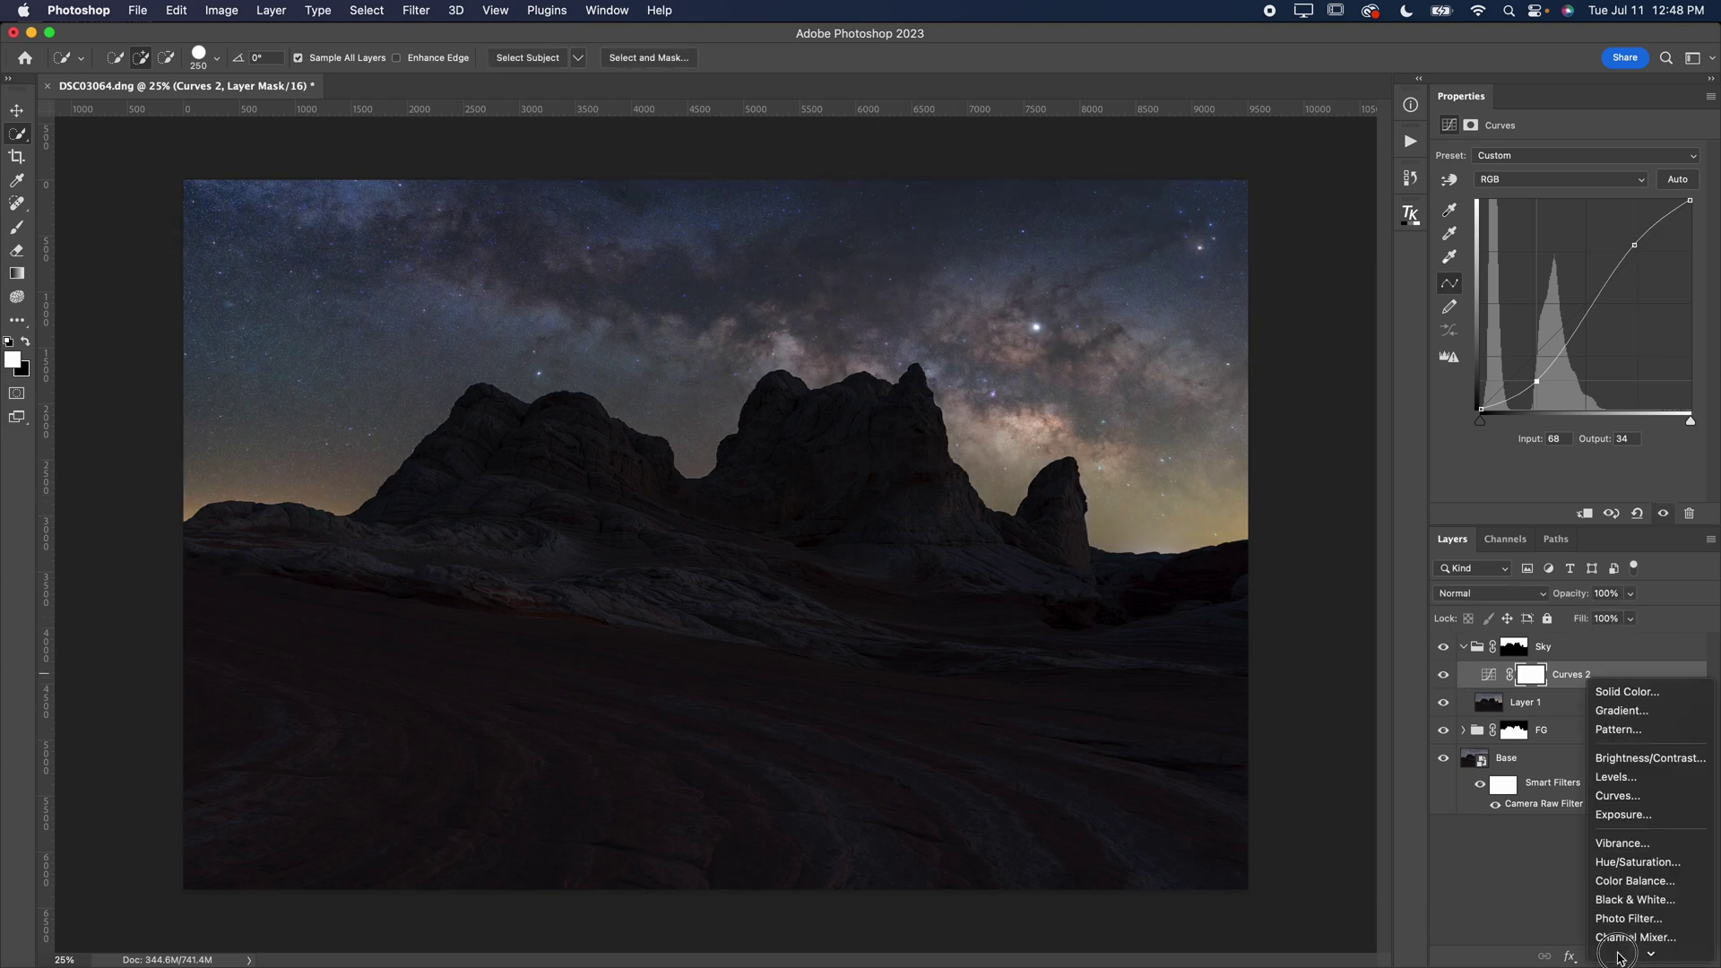
- Add Hue/Saturation 2 above Curves 2 and raise Master saturation to +39
left_click(1624, 863)
mouse_move(1606, 259)
left_mouse_down()
mouse_move(1569, 259)
mouse_move(1599, 263)
left_mouse_up()
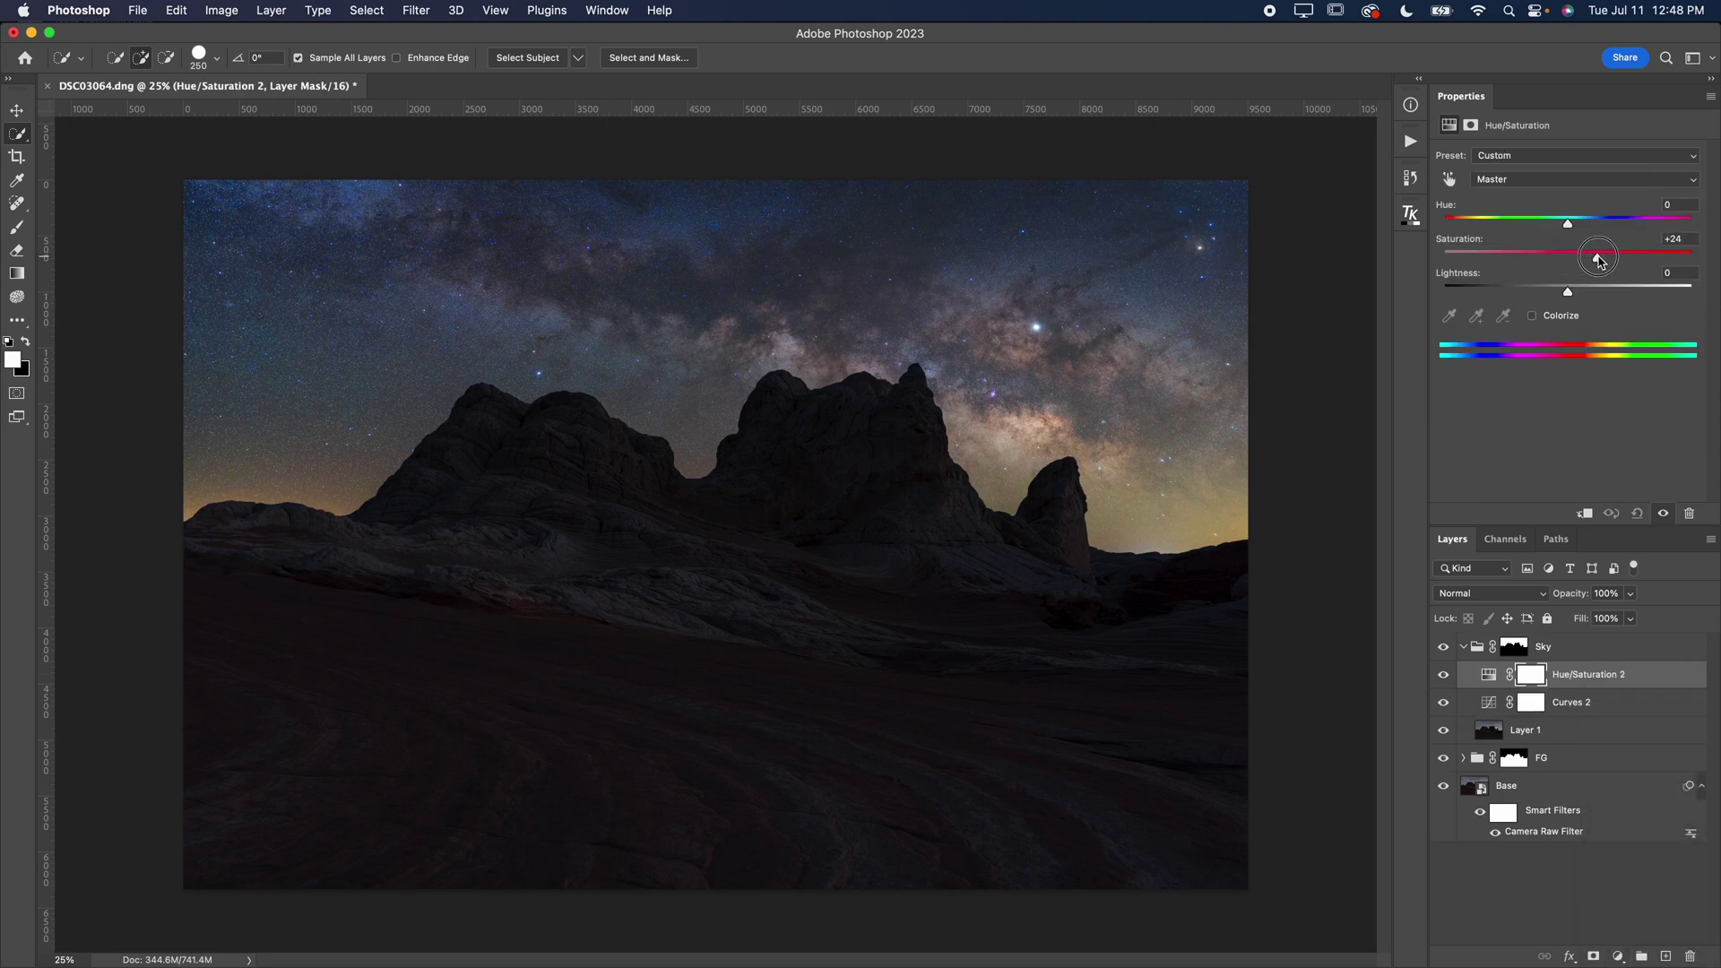
left_click(1531, 181)
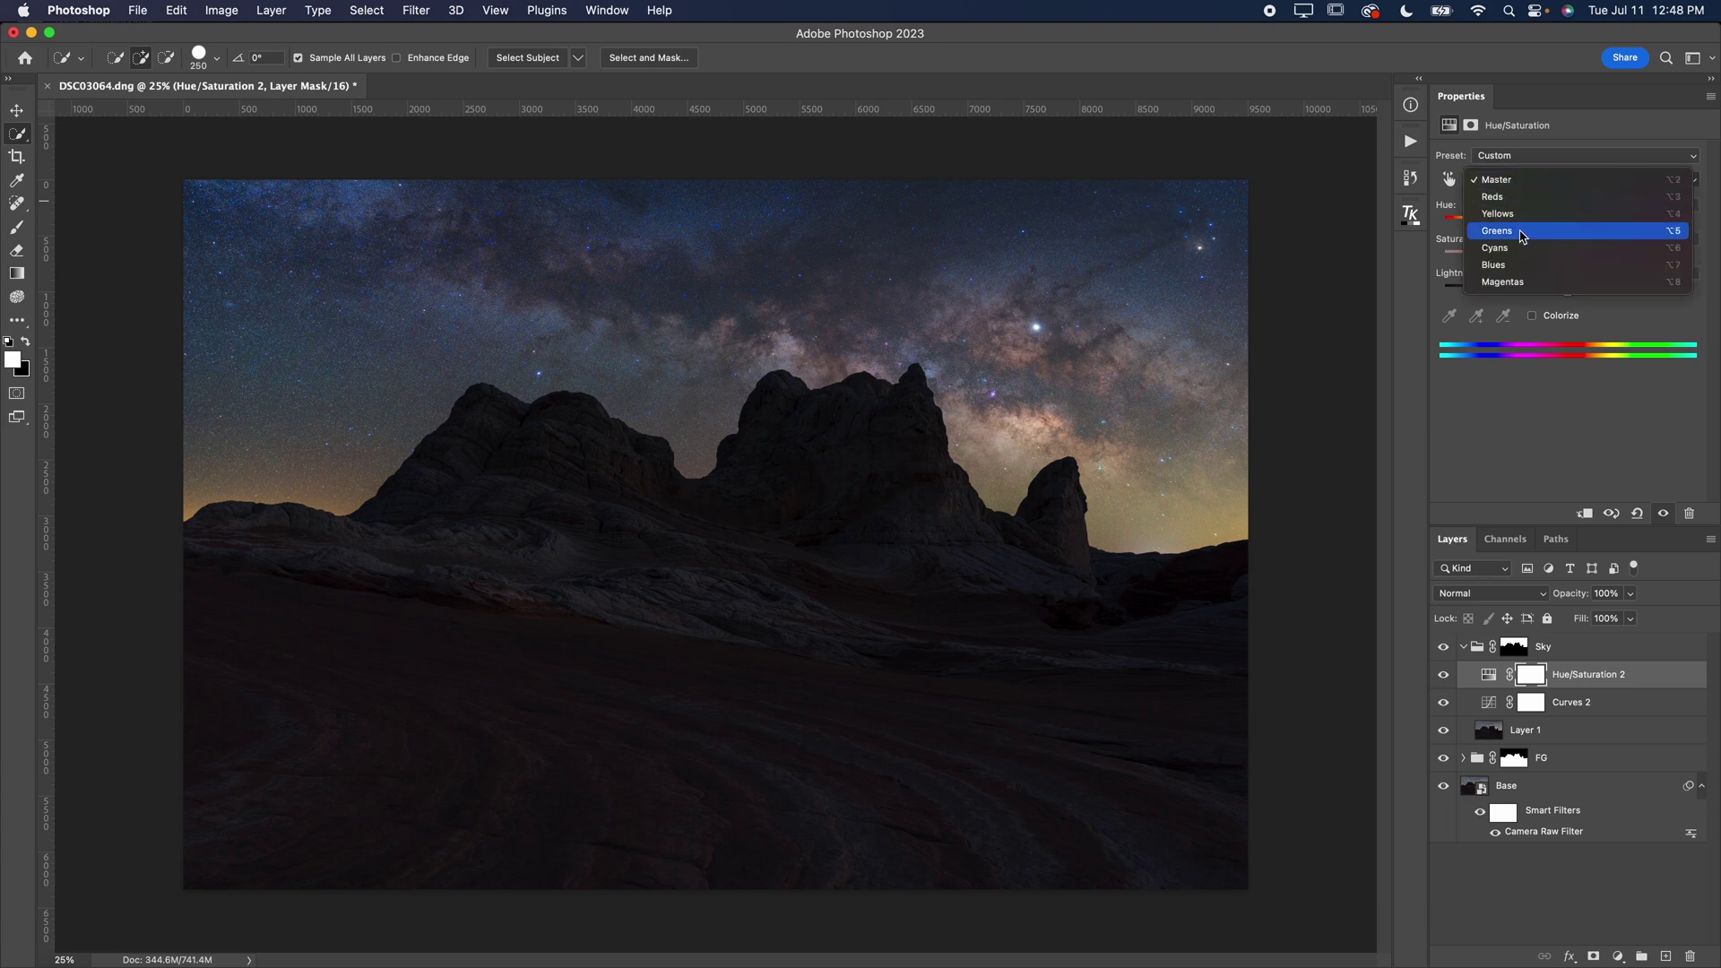
left_click(1525, 179)
left_click_drag(1599, 257, 1618, 261)
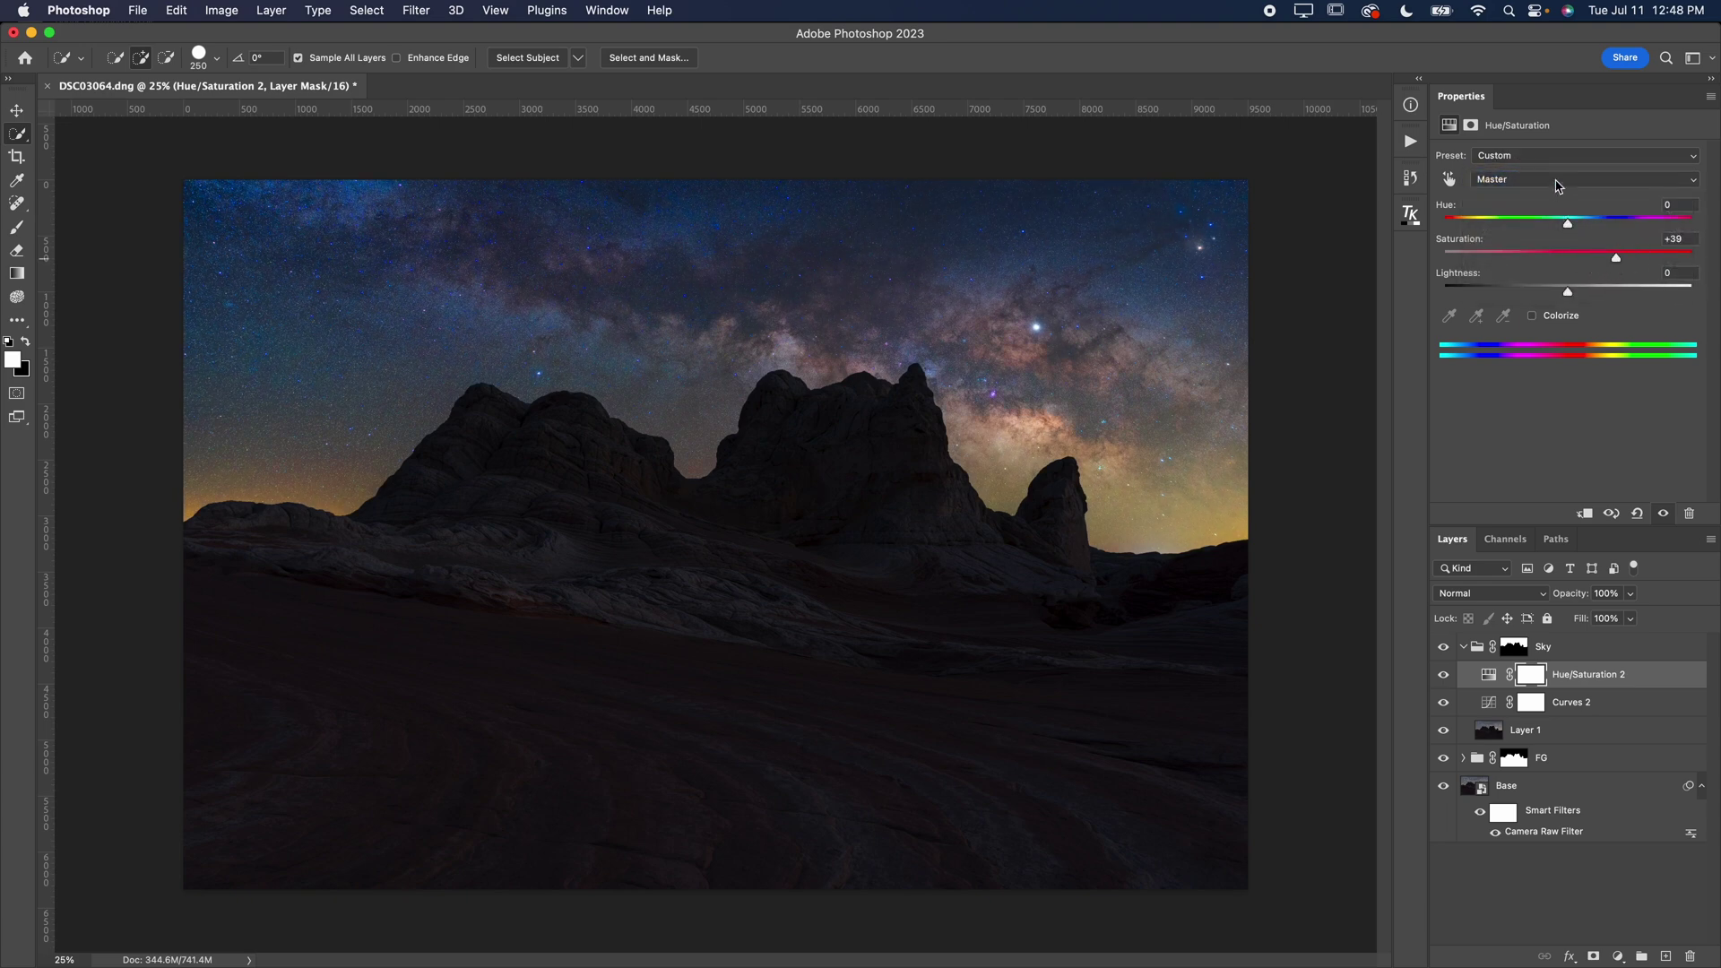
- Cut Blues saturation to -40 and Yellows to -35, toggling the layer to compare
left_click(1557, 184)
left_click(1557, 263)
left_click_drag(1525, 260, 1518, 258)
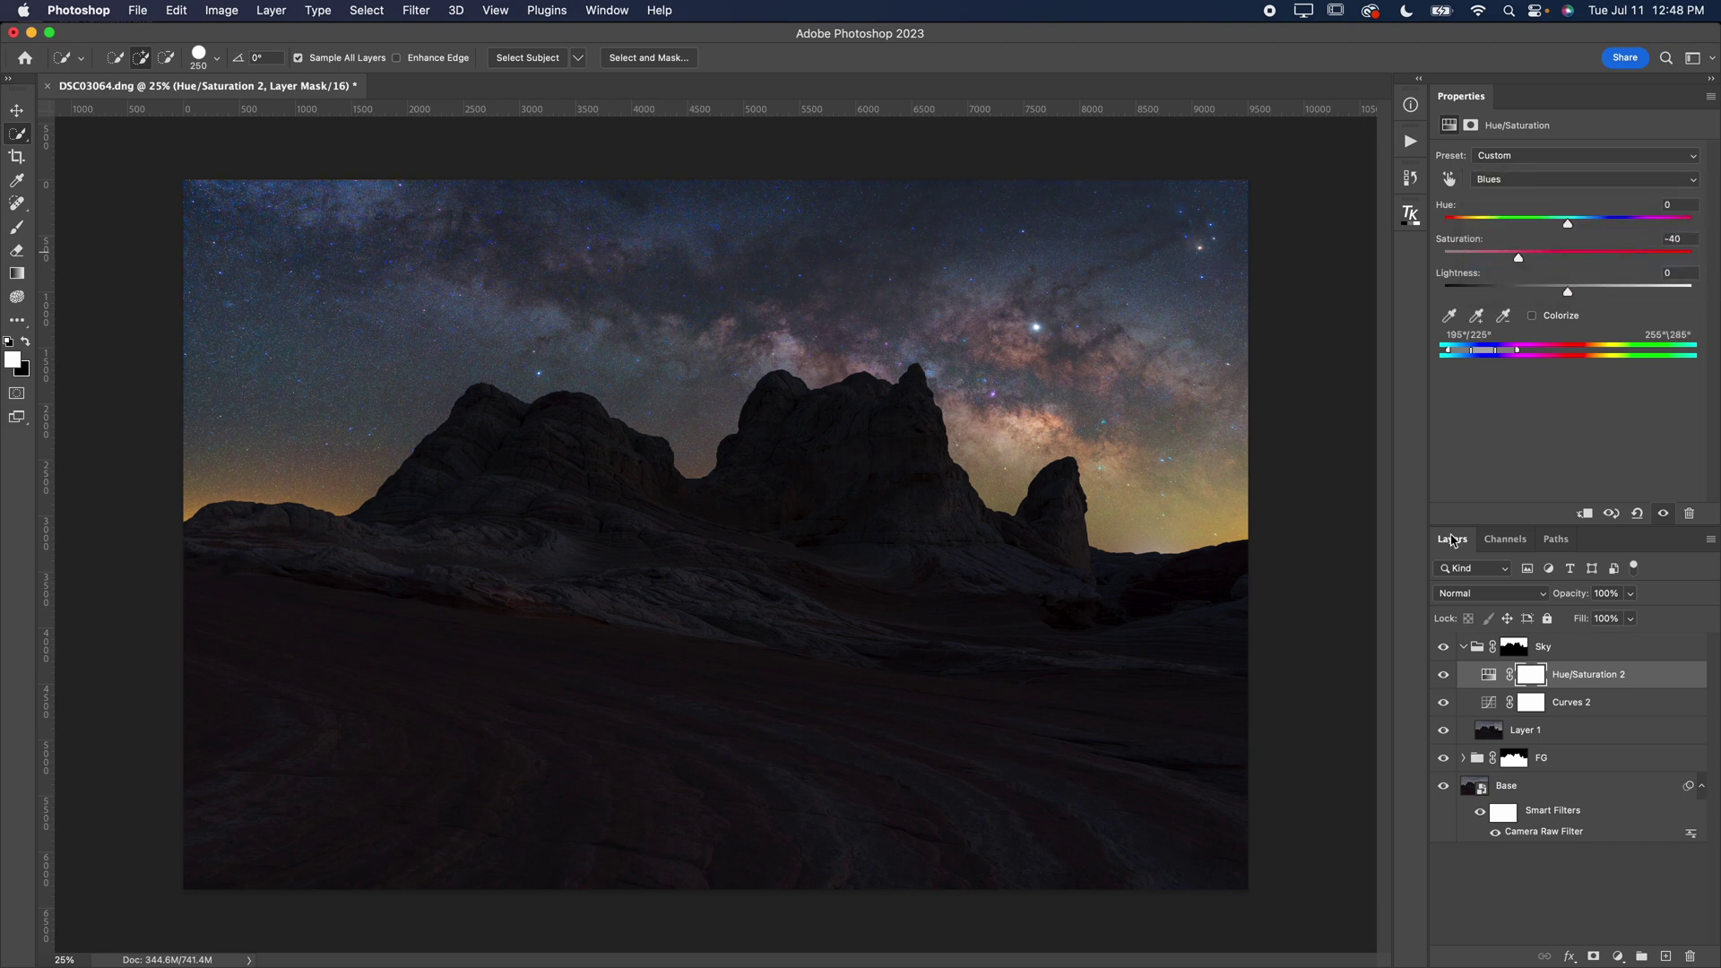
left_click(1440, 673)
left_click(1439, 673)
left_click(1439, 673)
left_click(1440, 673)
left_click(1488, 179)
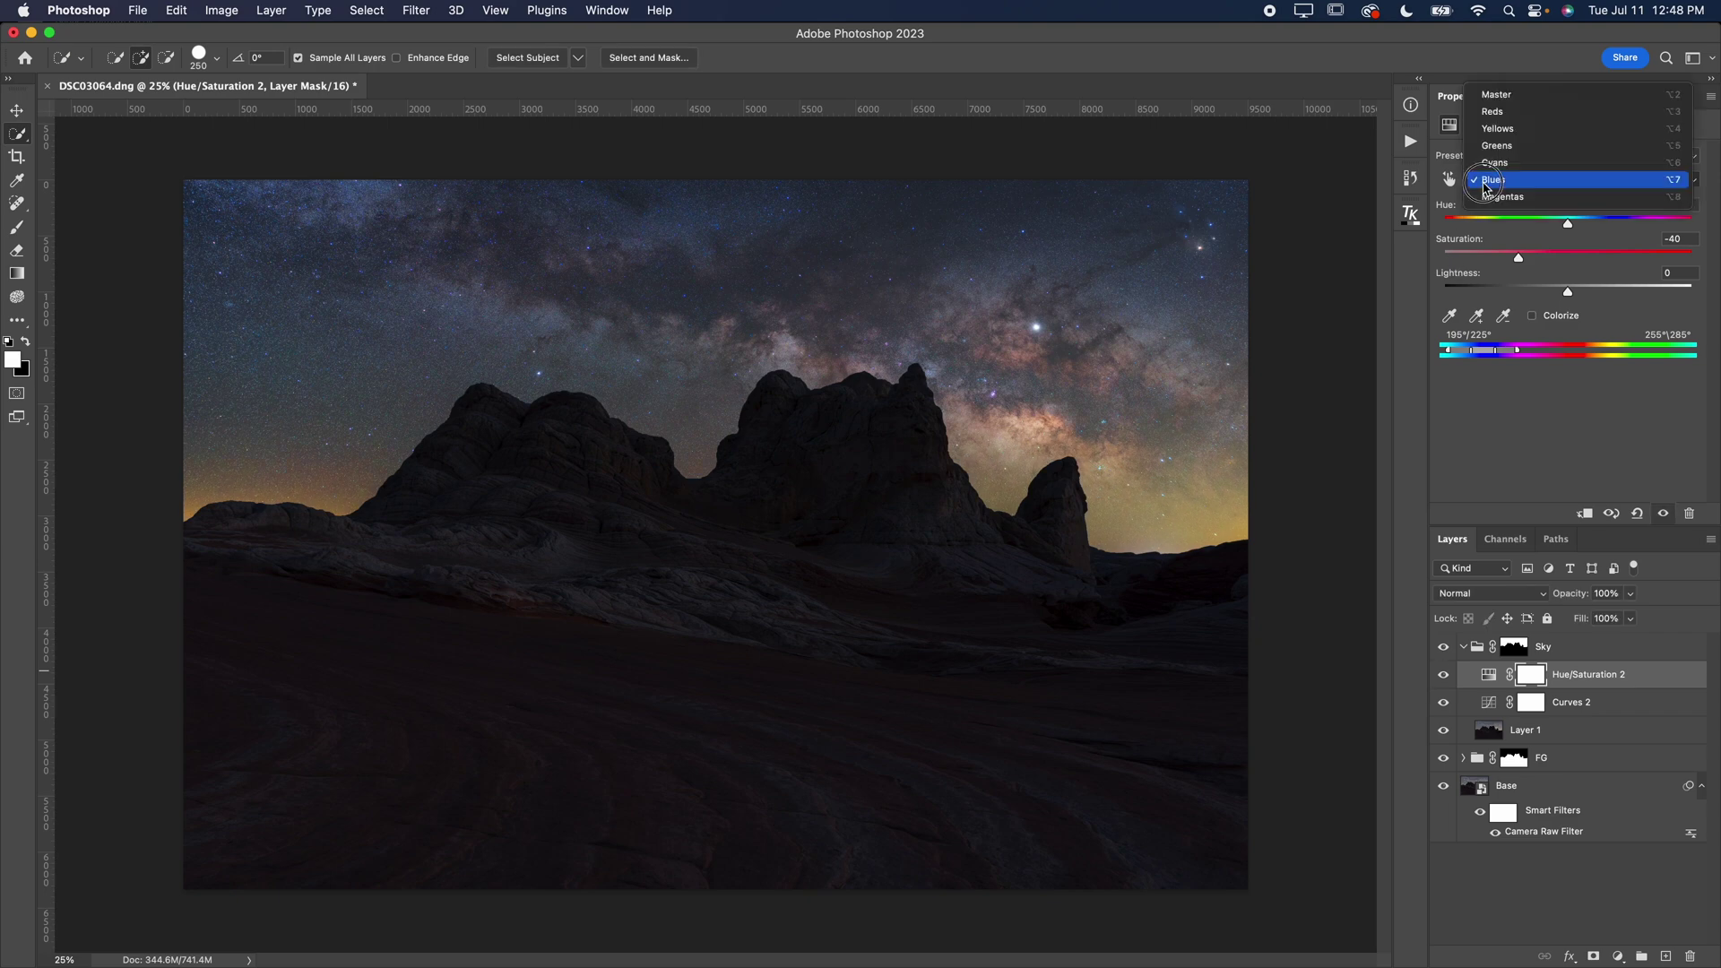
left_click(1488, 133)
left_click_drag(1567, 258, 1527, 258)
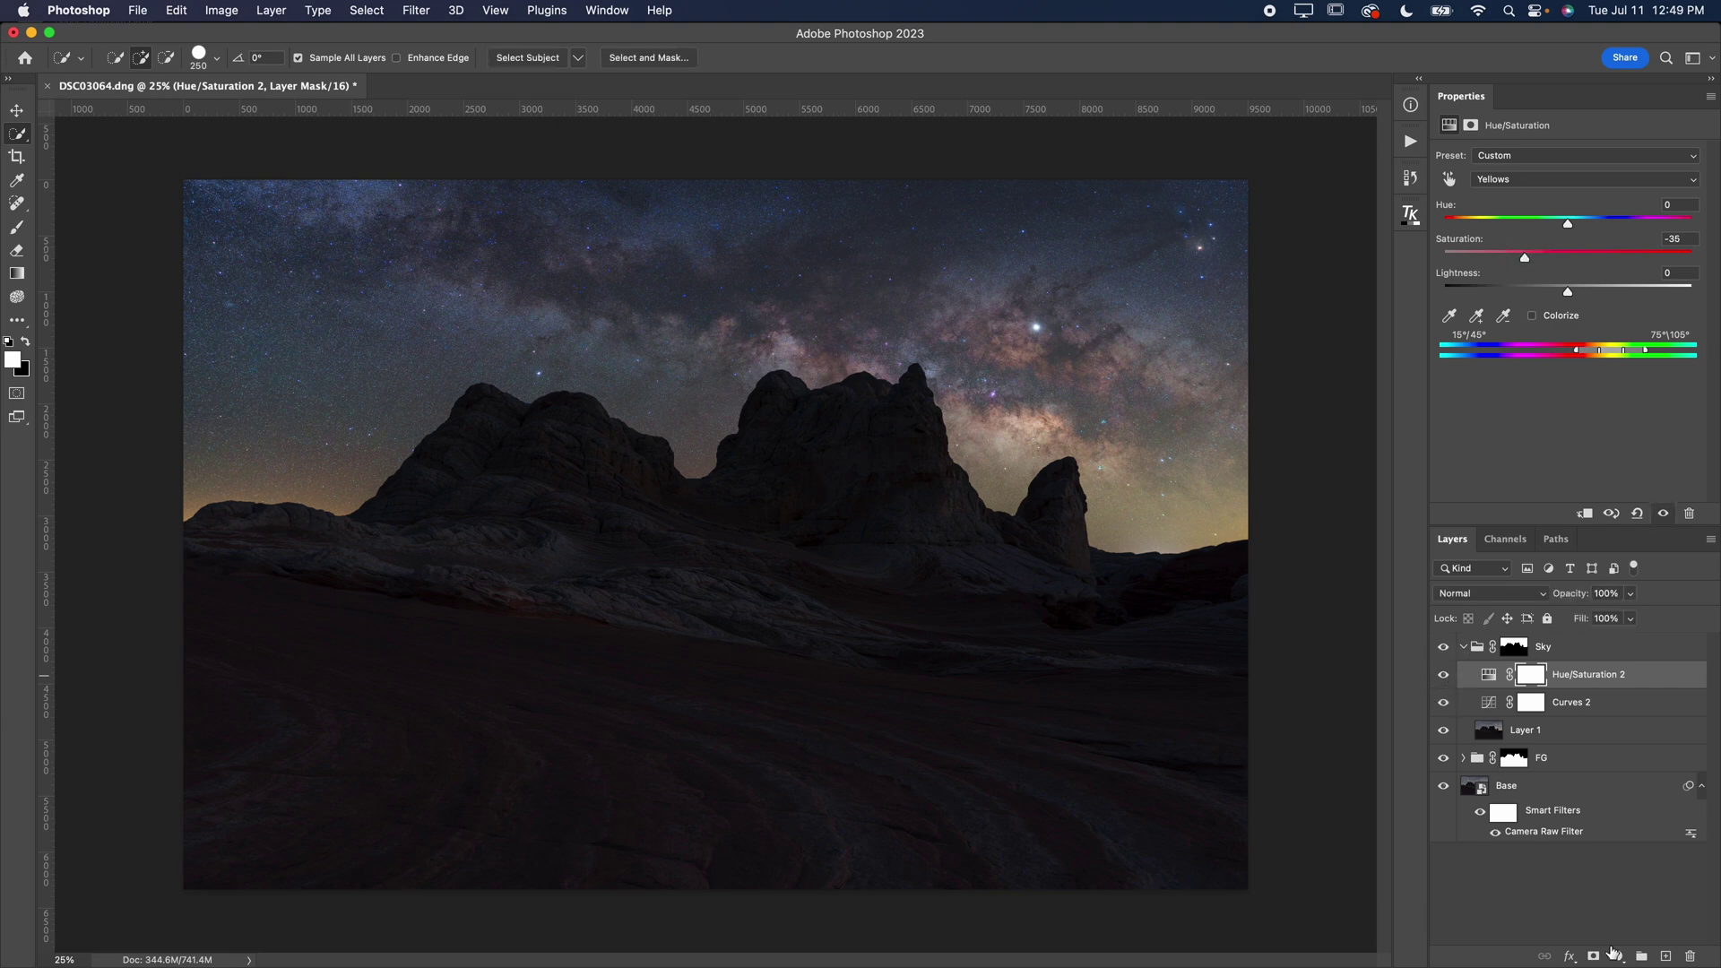
- Add a Color Balance adjustment layer and shift its midtones toward blue
left_click(1614, 952)
left_click(1618, 885)
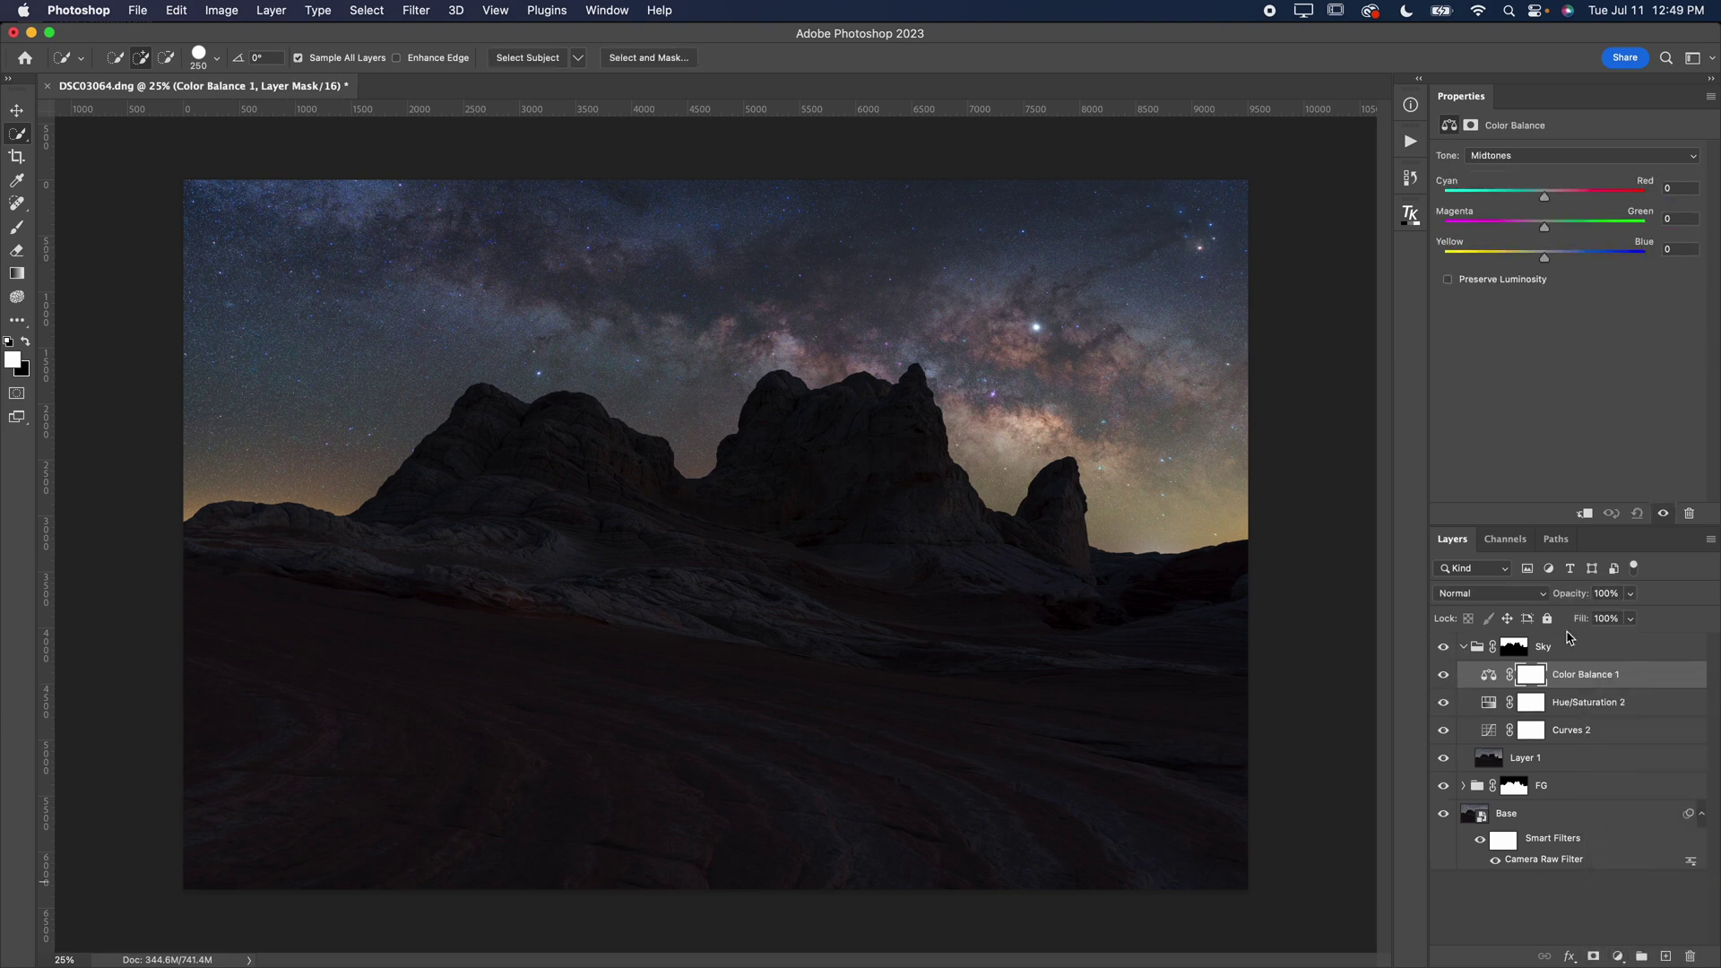
left_click_drag(1544, 258, 1560, 262)
- Push shadows toward blue and set highlights to Blue -16, Red +1, comparing before and after
left_click(1515, 156)
left_click(1511, 174)
left_click(1520, 157)
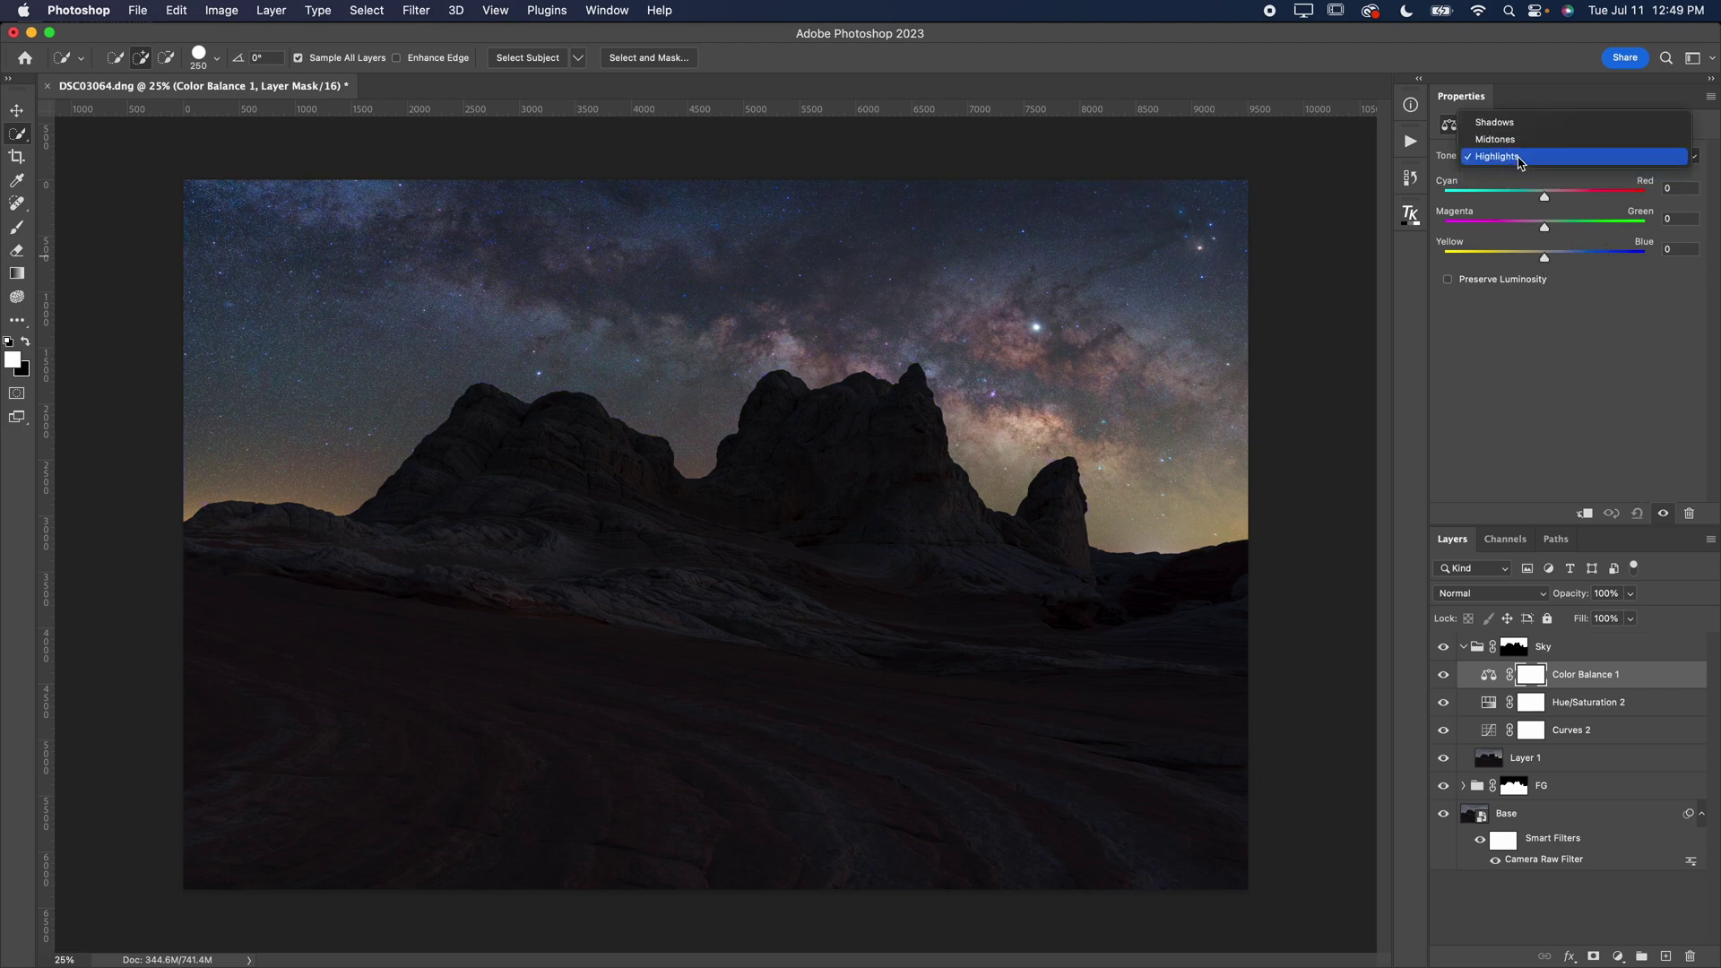
left_click(1494, 122)
left_click_drag(1545, 257, 1546, 203)
left_click(1520, 158)
left_click(1517, 195)
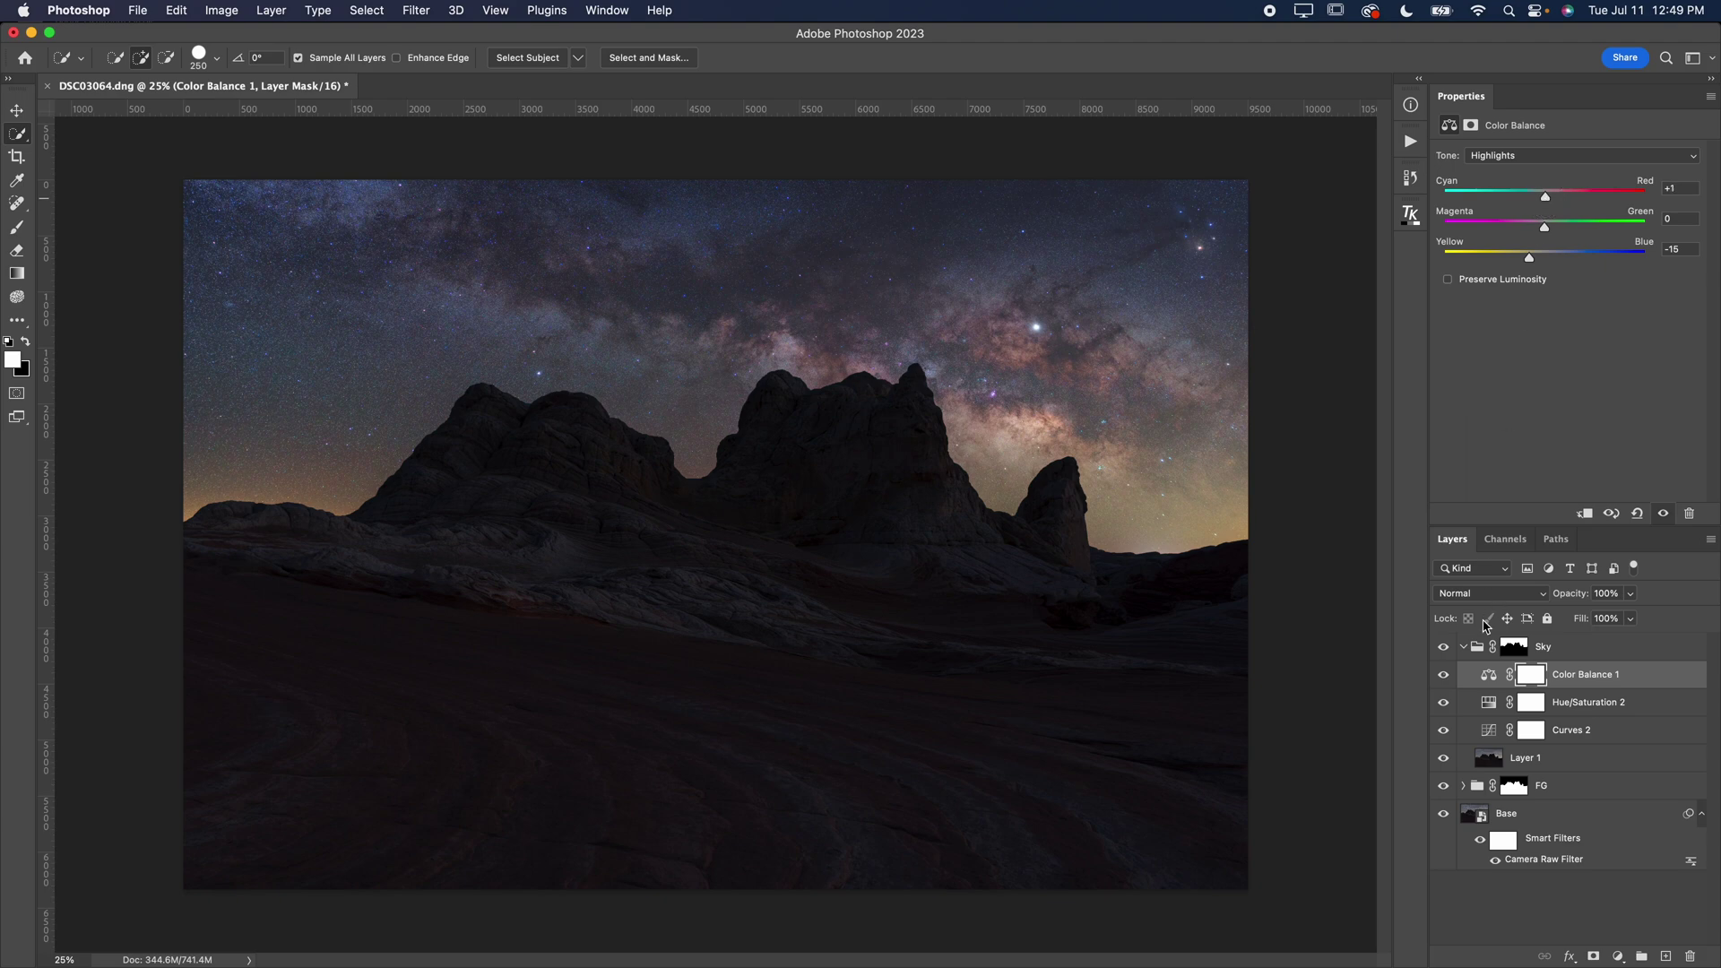
left_click(1444, 675)
left_click(1444, 675)
left_click(1444, 675)
left_click(1444, 675)
left_click(1444, 675)
left_click(1444, 675)
- Set the Midtones Yellow–Blue slider to +3 and compare with Color Balance 1 hidden
left_click(1505, 157)
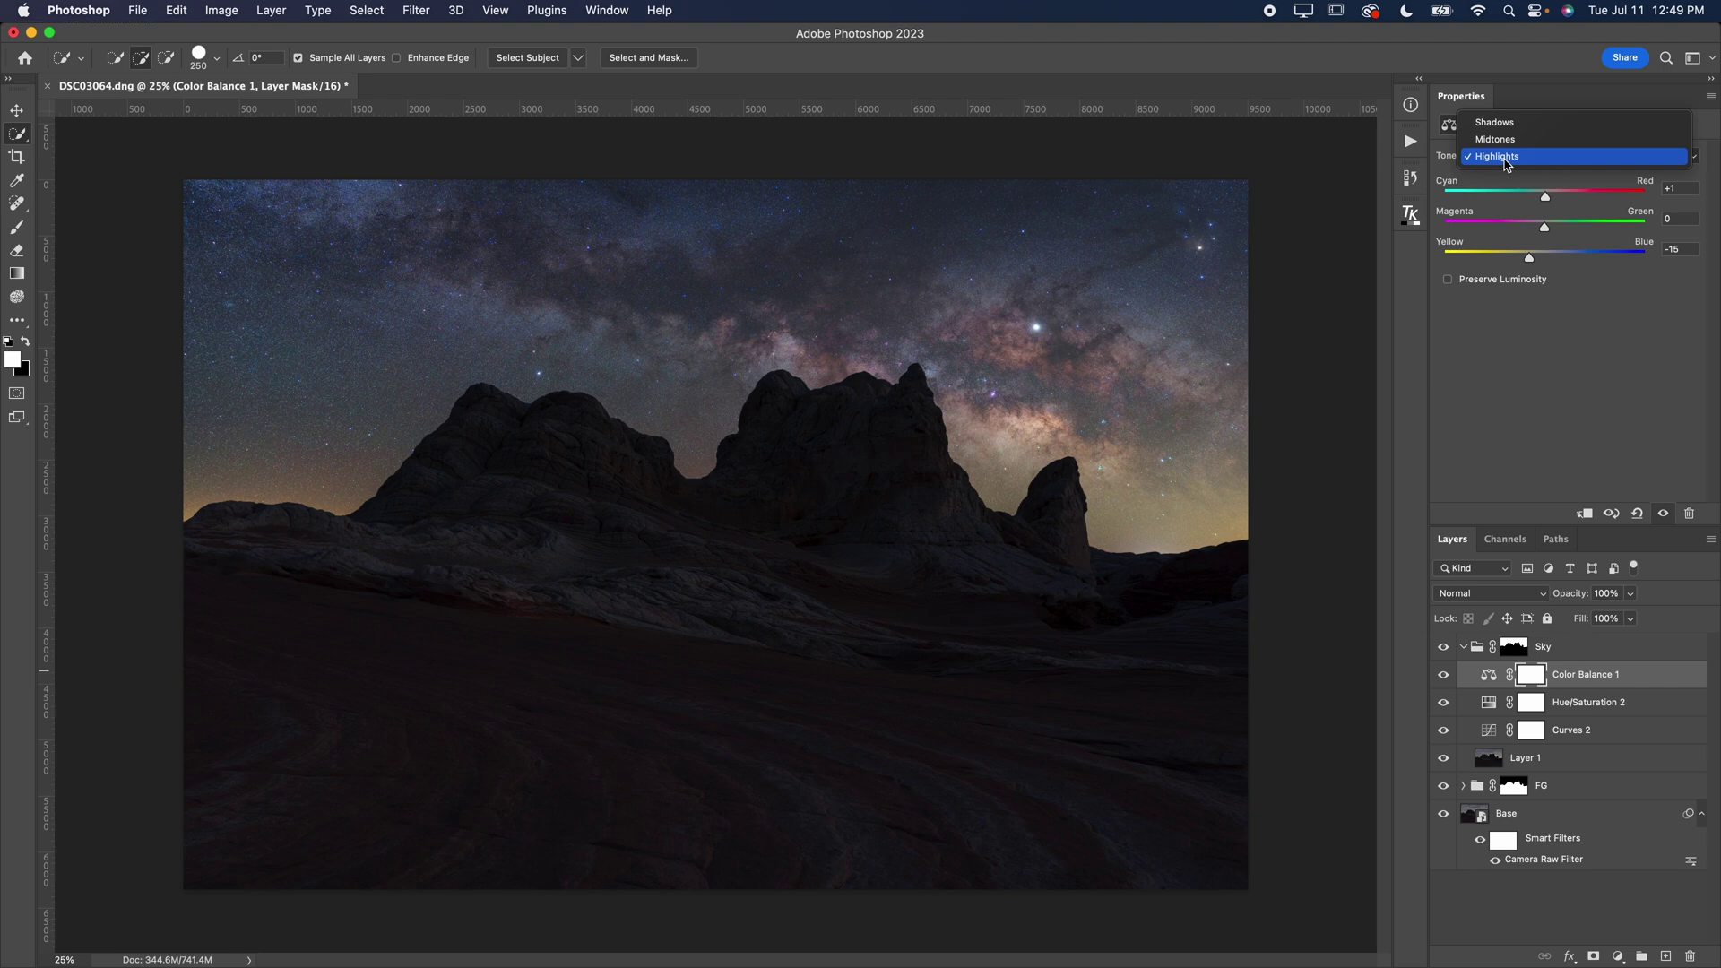
left_click(1495, 139)
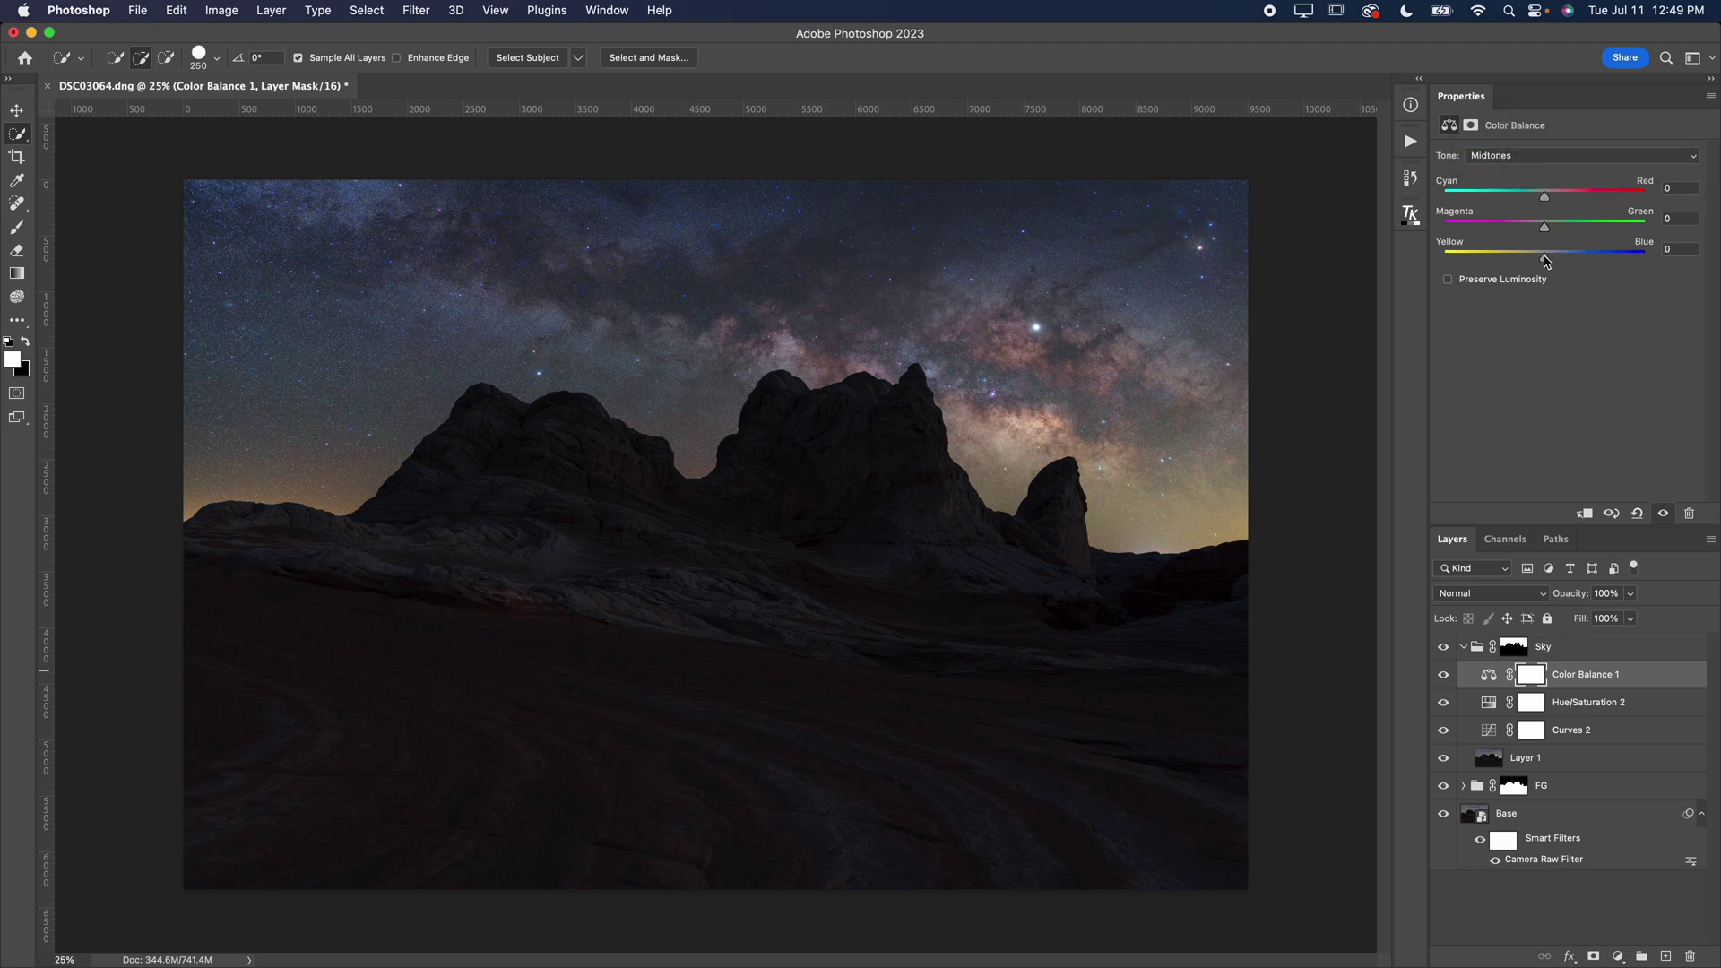
left_click_drag(1546, 262, 1550, 265)
left_click(1444, 675)
left_click(1444, 675)
left_click(1444, 675)
left_click(1444, 675)
left_click(1444, 675)
left_click(1444, 675)
- Add a new layer above Color Balance 1 in Soft Light blend mode
left_click(1667, 957)
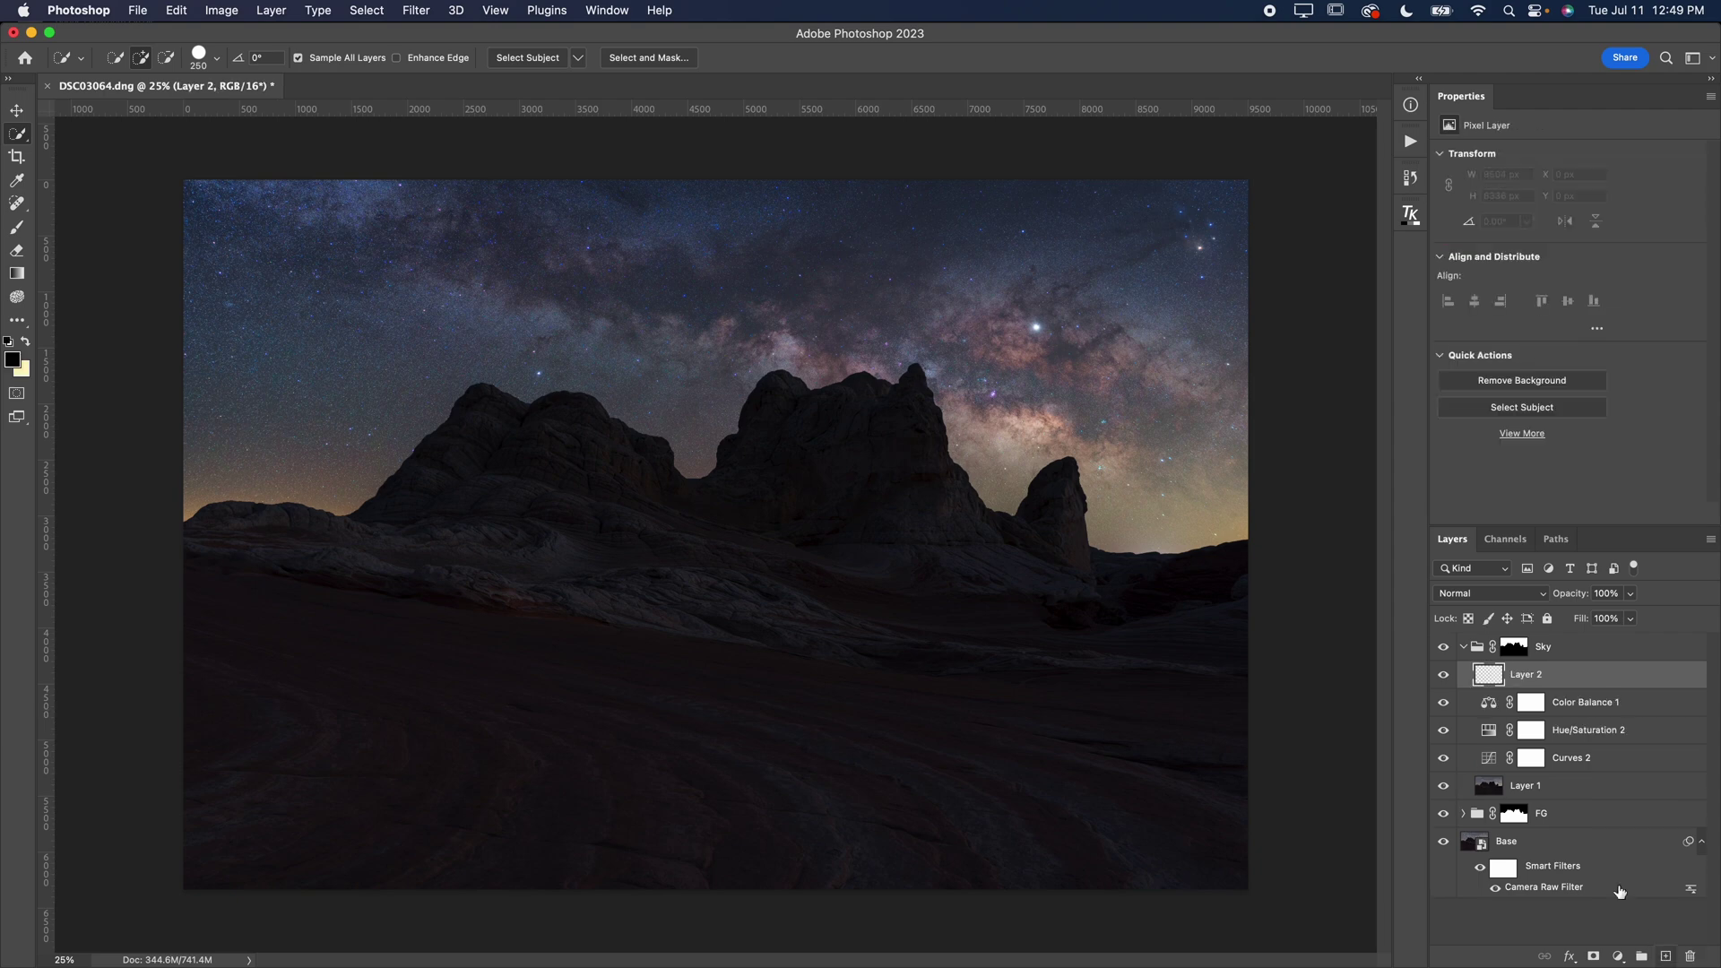
left_click(1445, 592)
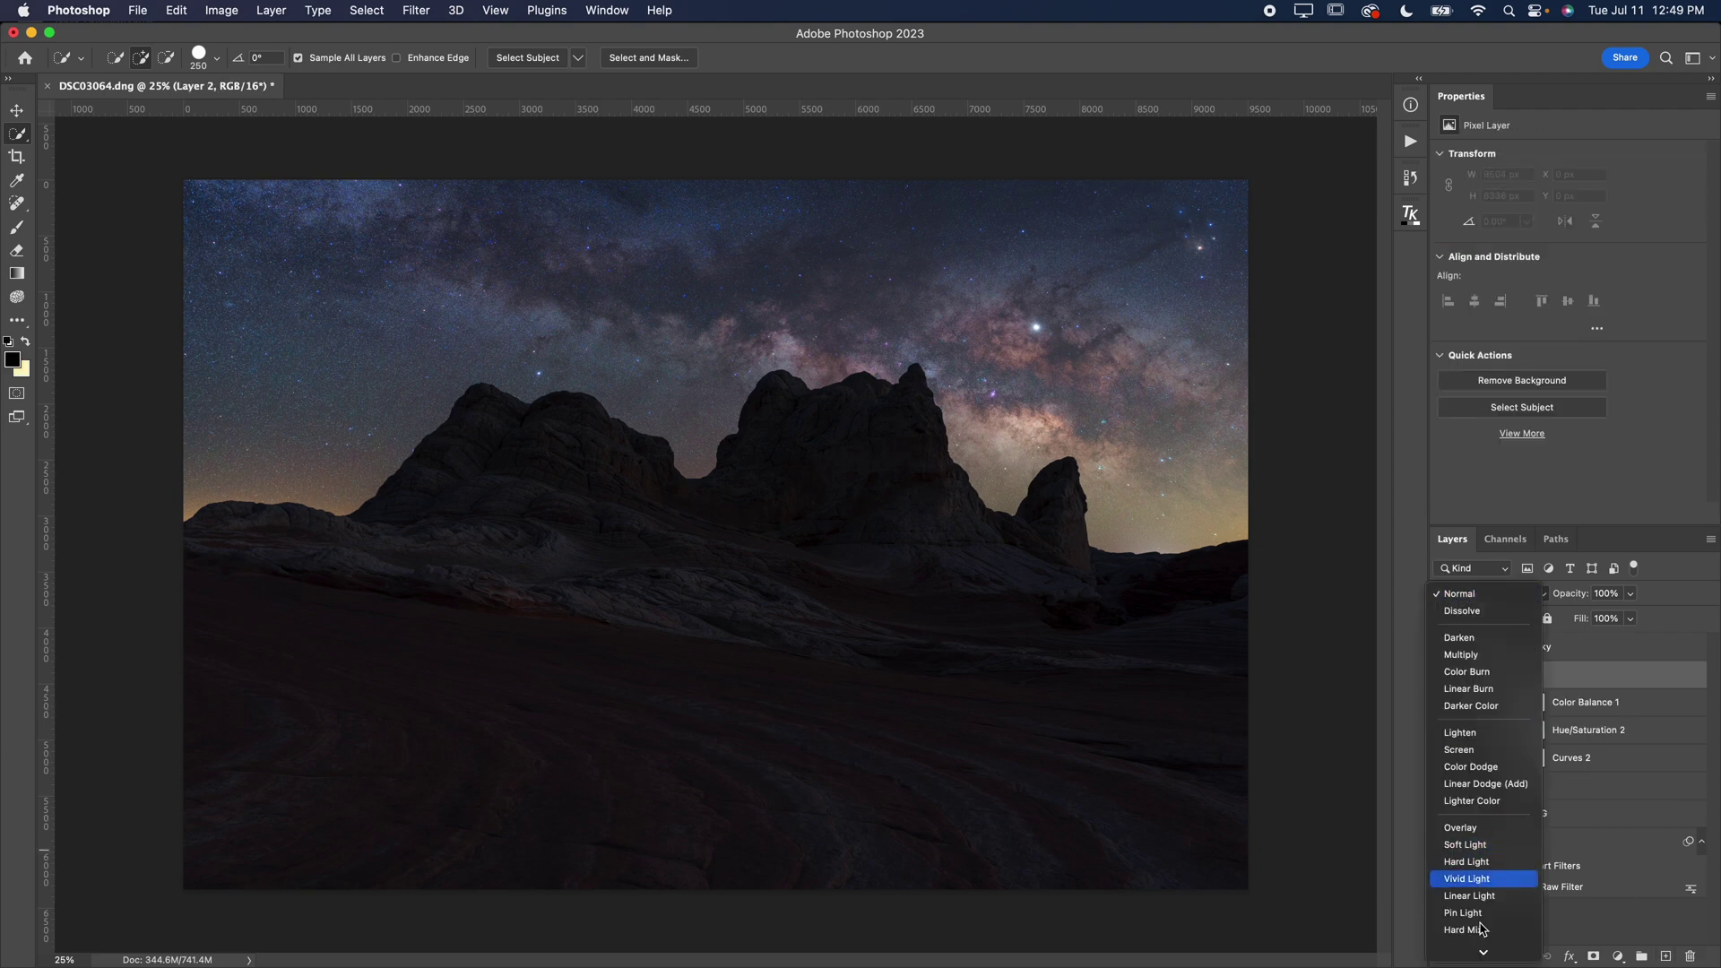
left_click(1467, 844)
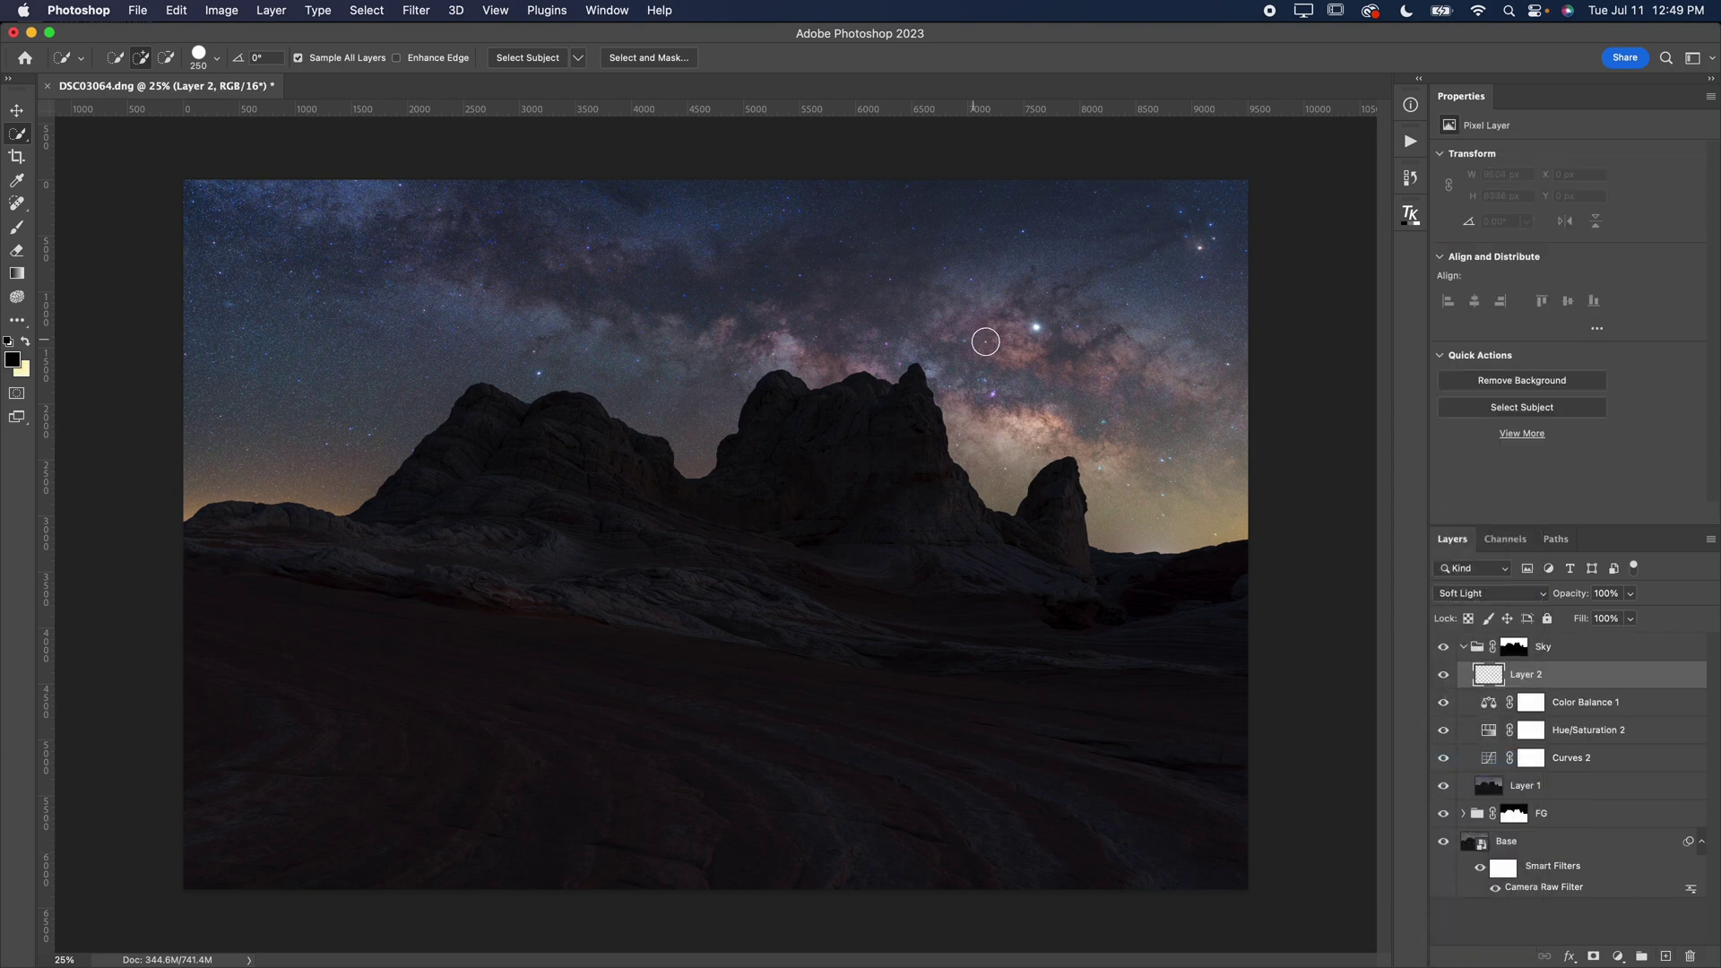
- Zoom to the bright star, sample its colour and lighten it to near-white blue
left_click_drag(814, 281, 634, 392)
left_click_drag(986, 381, 653, 376)
mouse_move(1235, 484)
left_mouse_down()
mouse_move(972, 465)
mouse_move(1018, 457)
left_mouse_up()
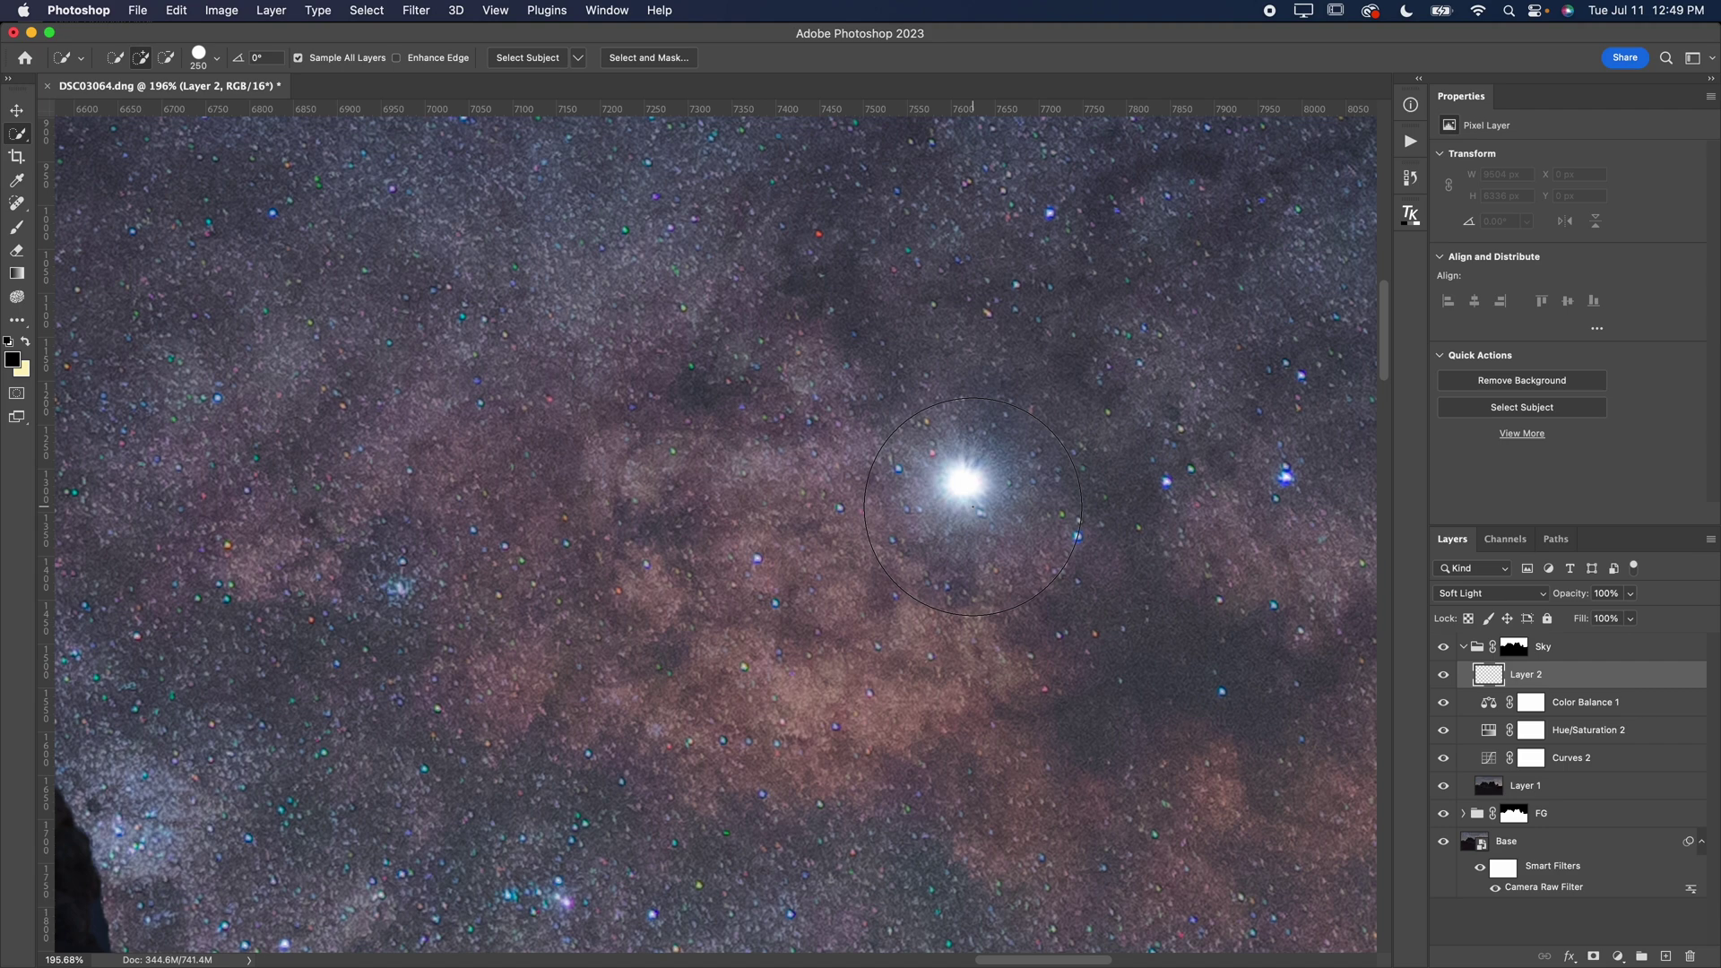
key("i")
left_click_drag(952, 502, 924, 475)
left_click(13, 361)
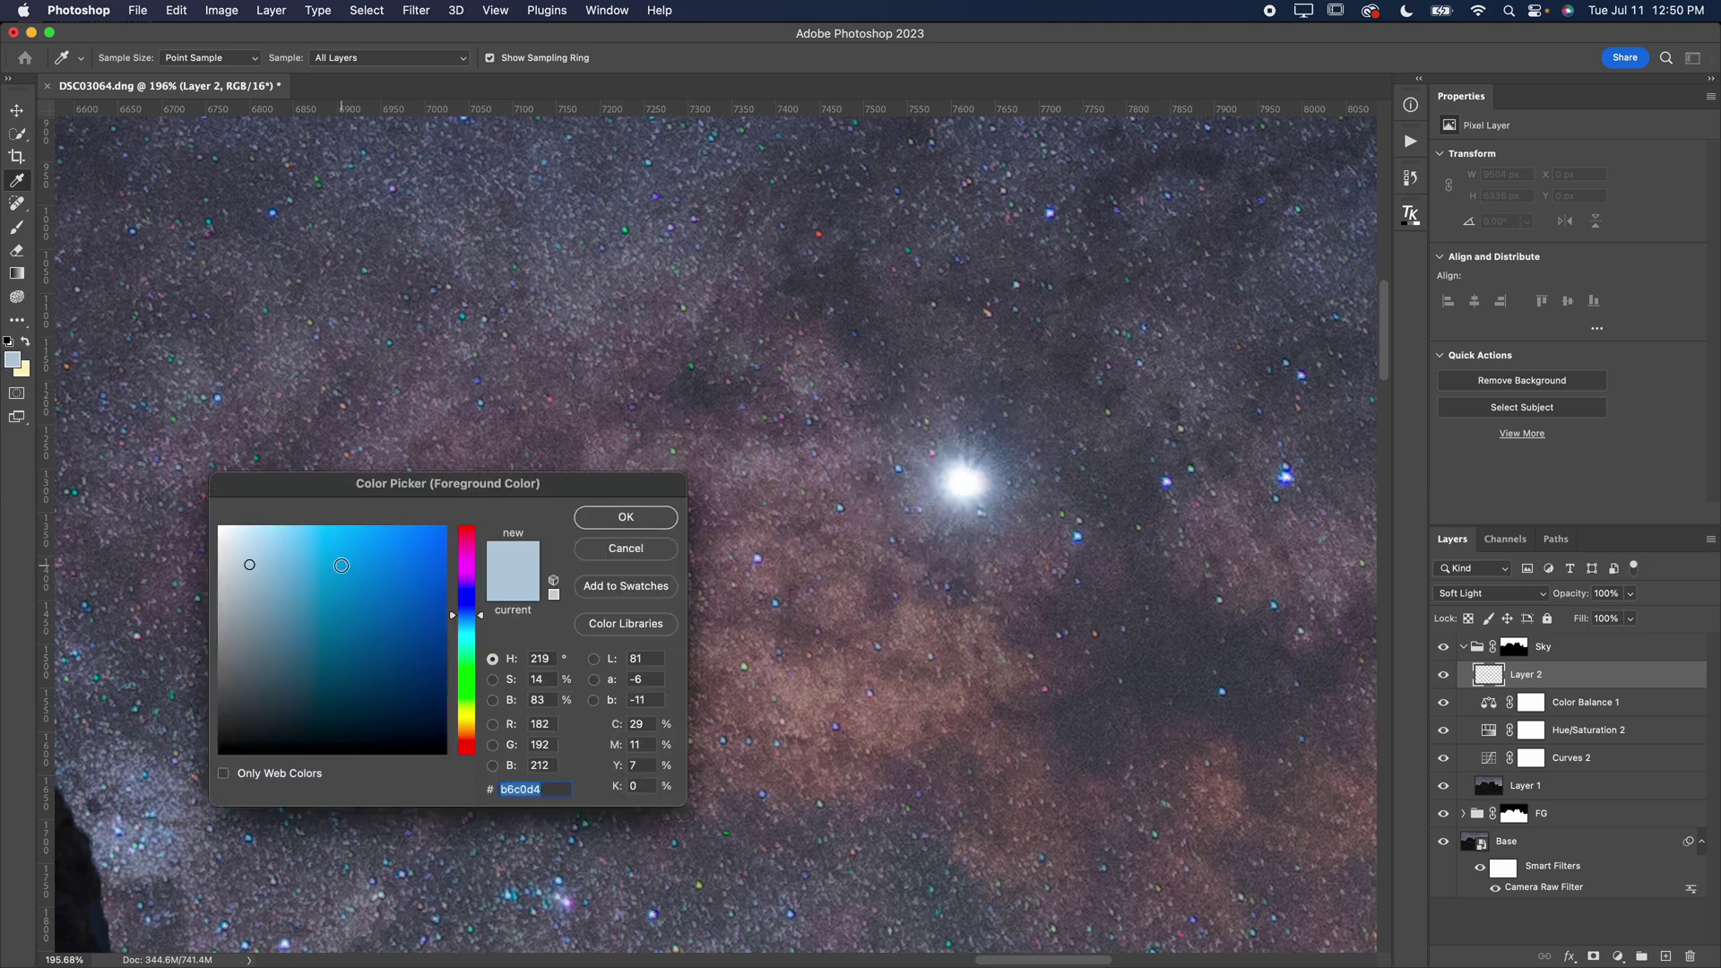
left_click_drag(252, 557, 247, 524)
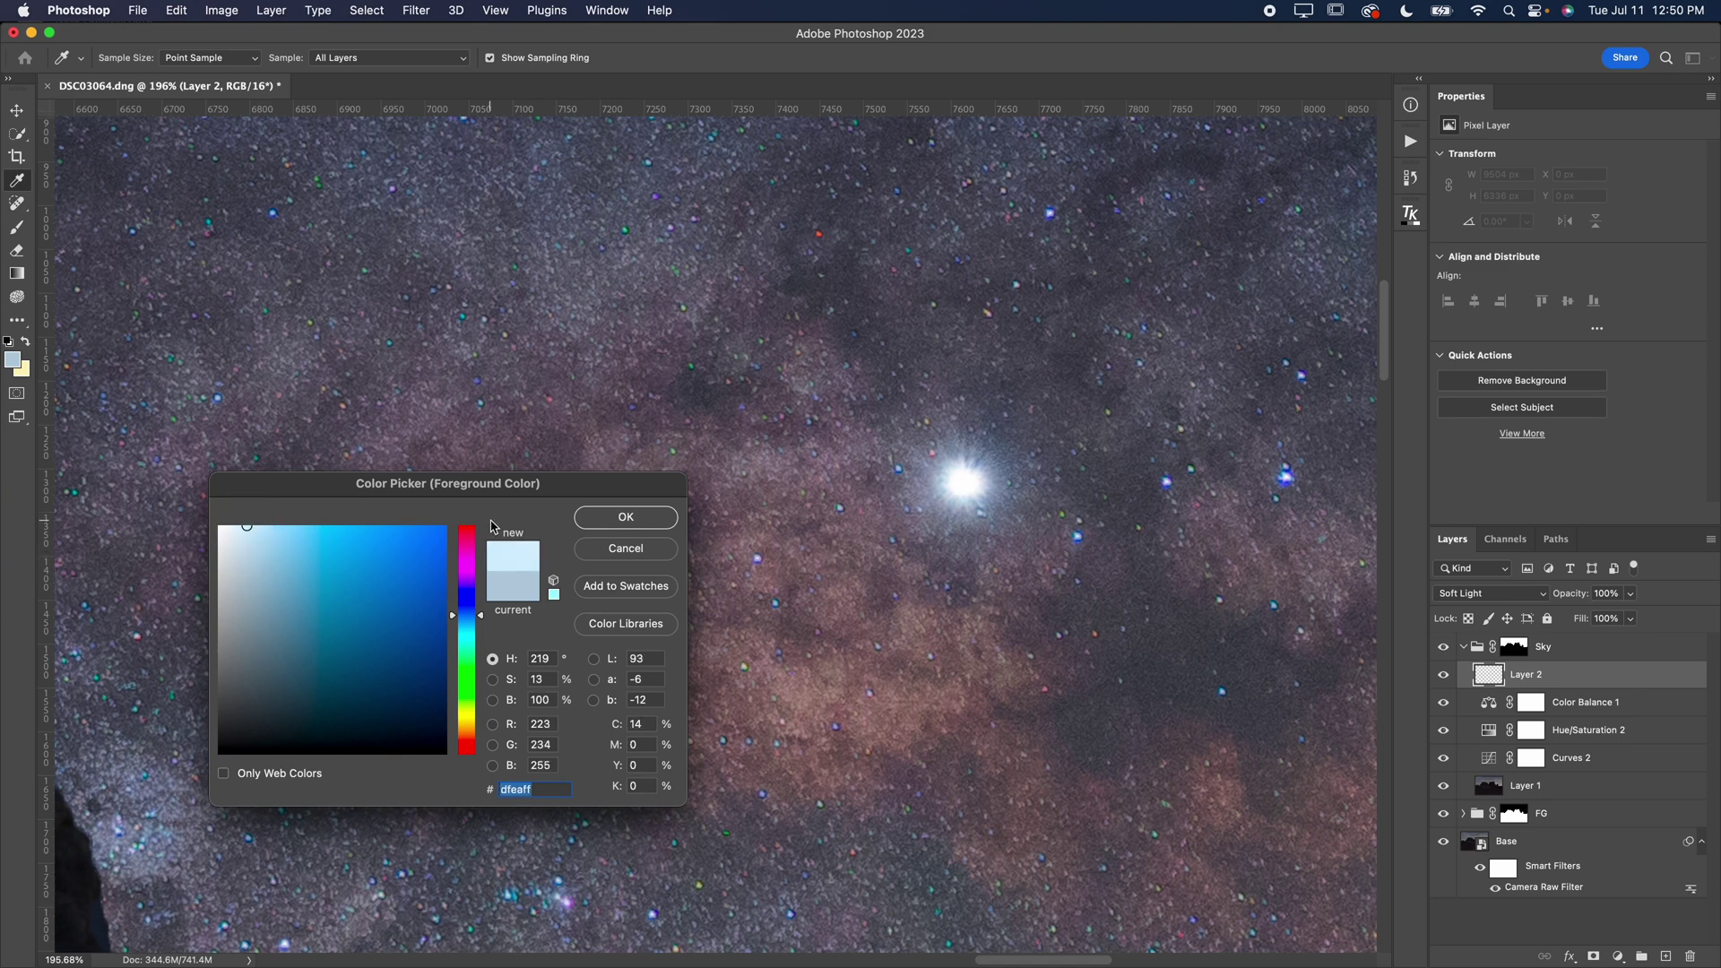
left_click(583, 521)
- Paint a soft glow on the bright star with 400 and 800 px brushes
key("b")
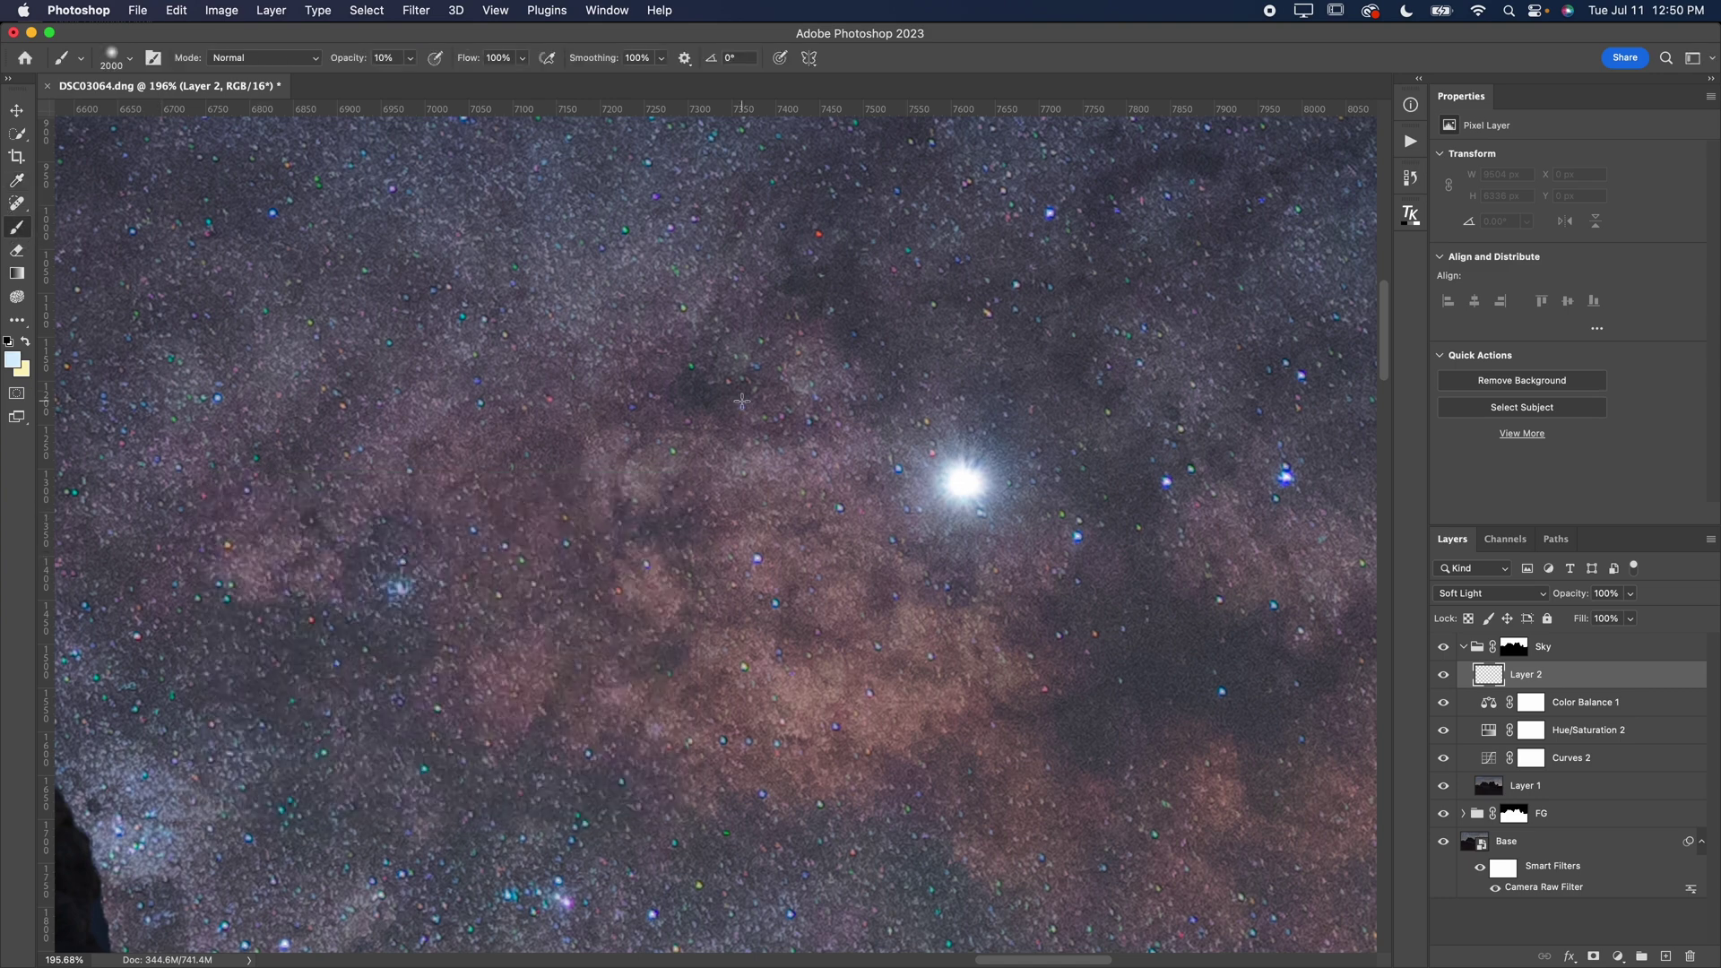
key("bracketleft")
key("bracketleft")
key("bracketleft")
key("bracketleft")
key("bracketleft")
key("bracketleft")
key("bracketleft")
key("bracketleft")
left_click(966, 494)
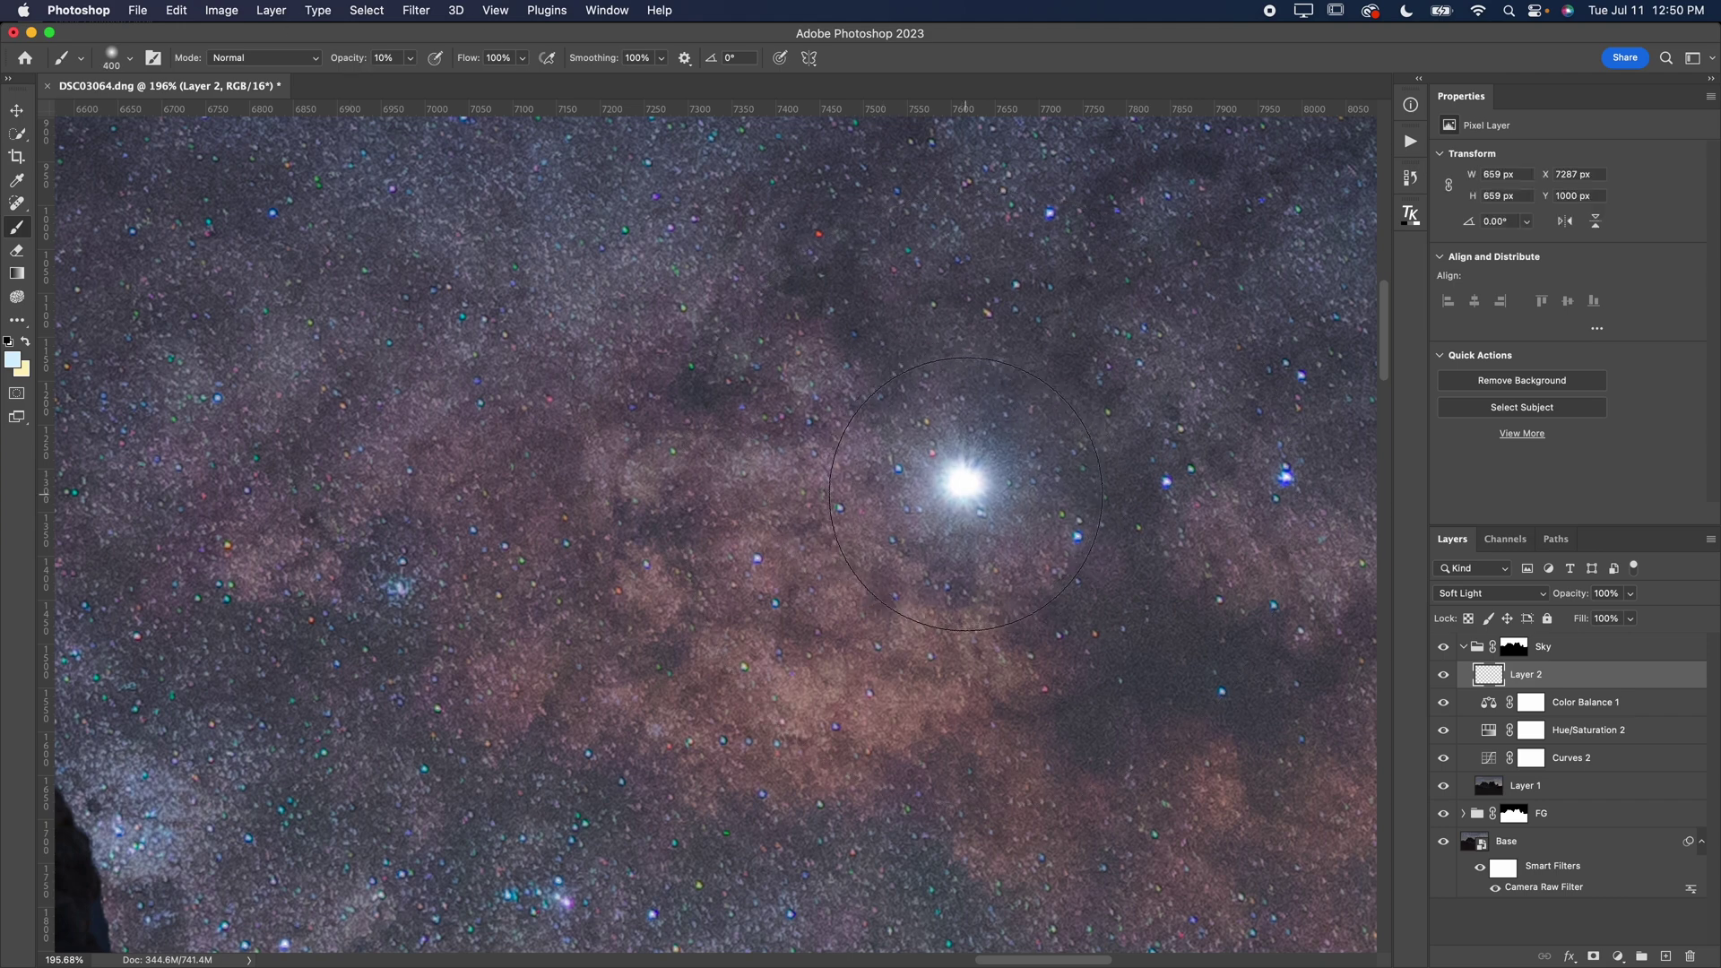
key("bracketright")
key("bracketright")
key("bracketright")
key("bracketright")
left_click(966, 494)
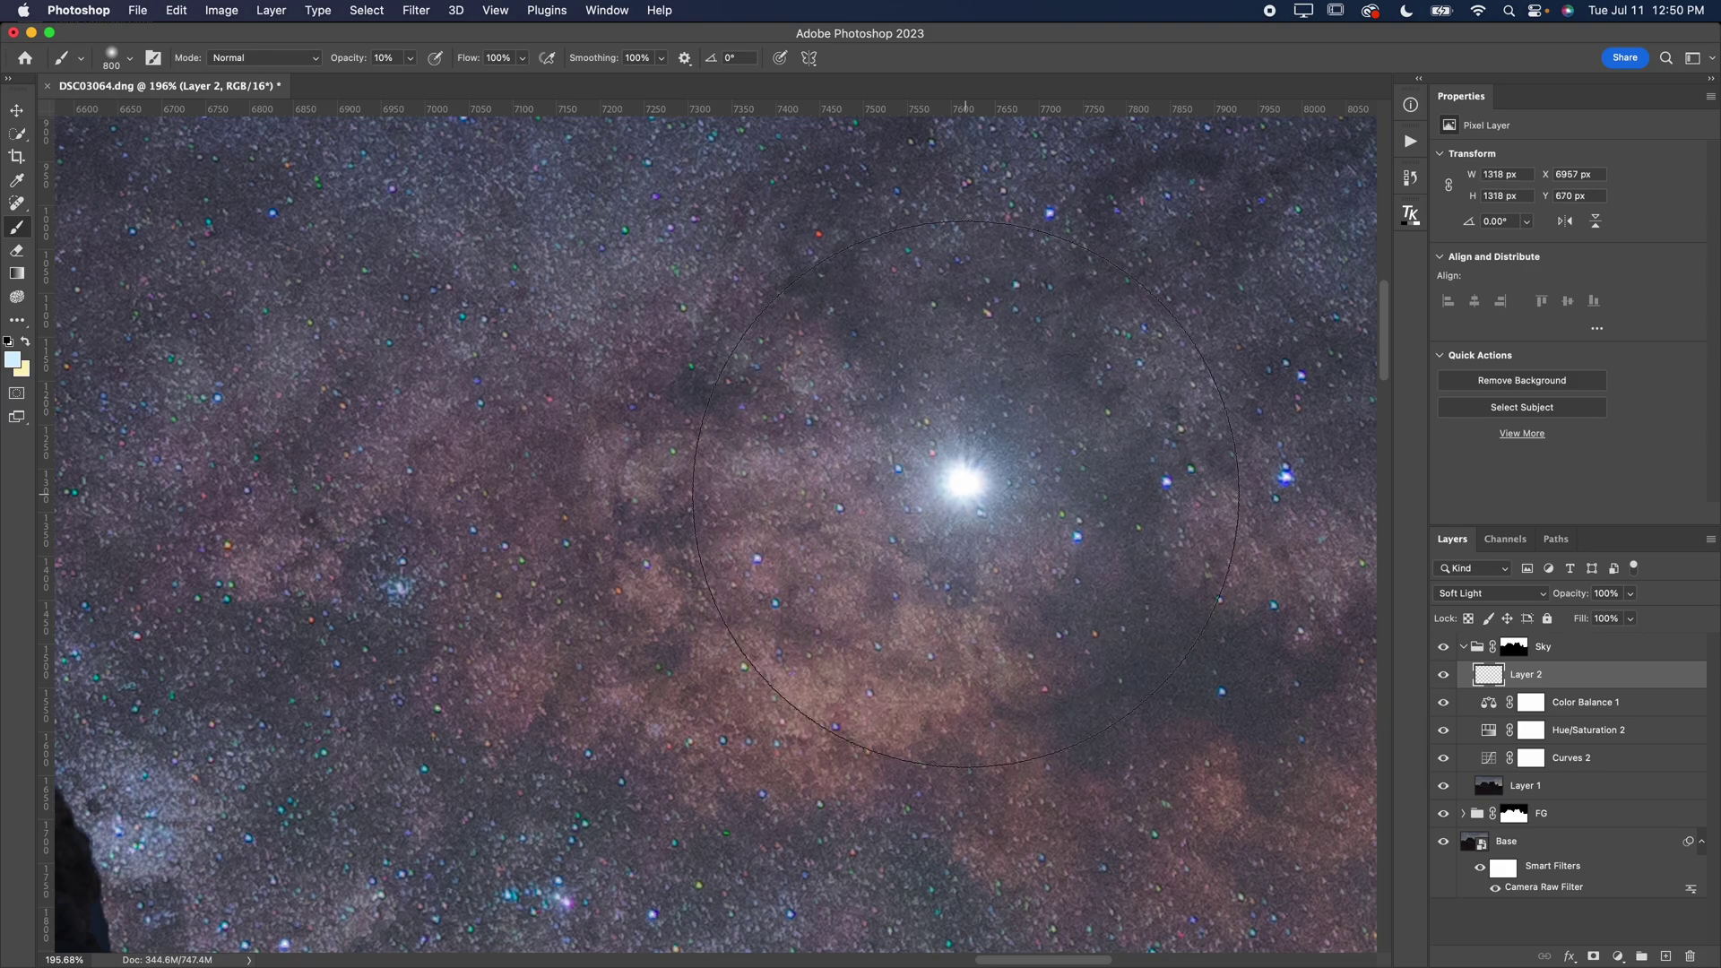
- Sample the purple nebula and lighten it to pale lavender #b391e2
key("super+minus")
key("super+minus")
key("super+minus")
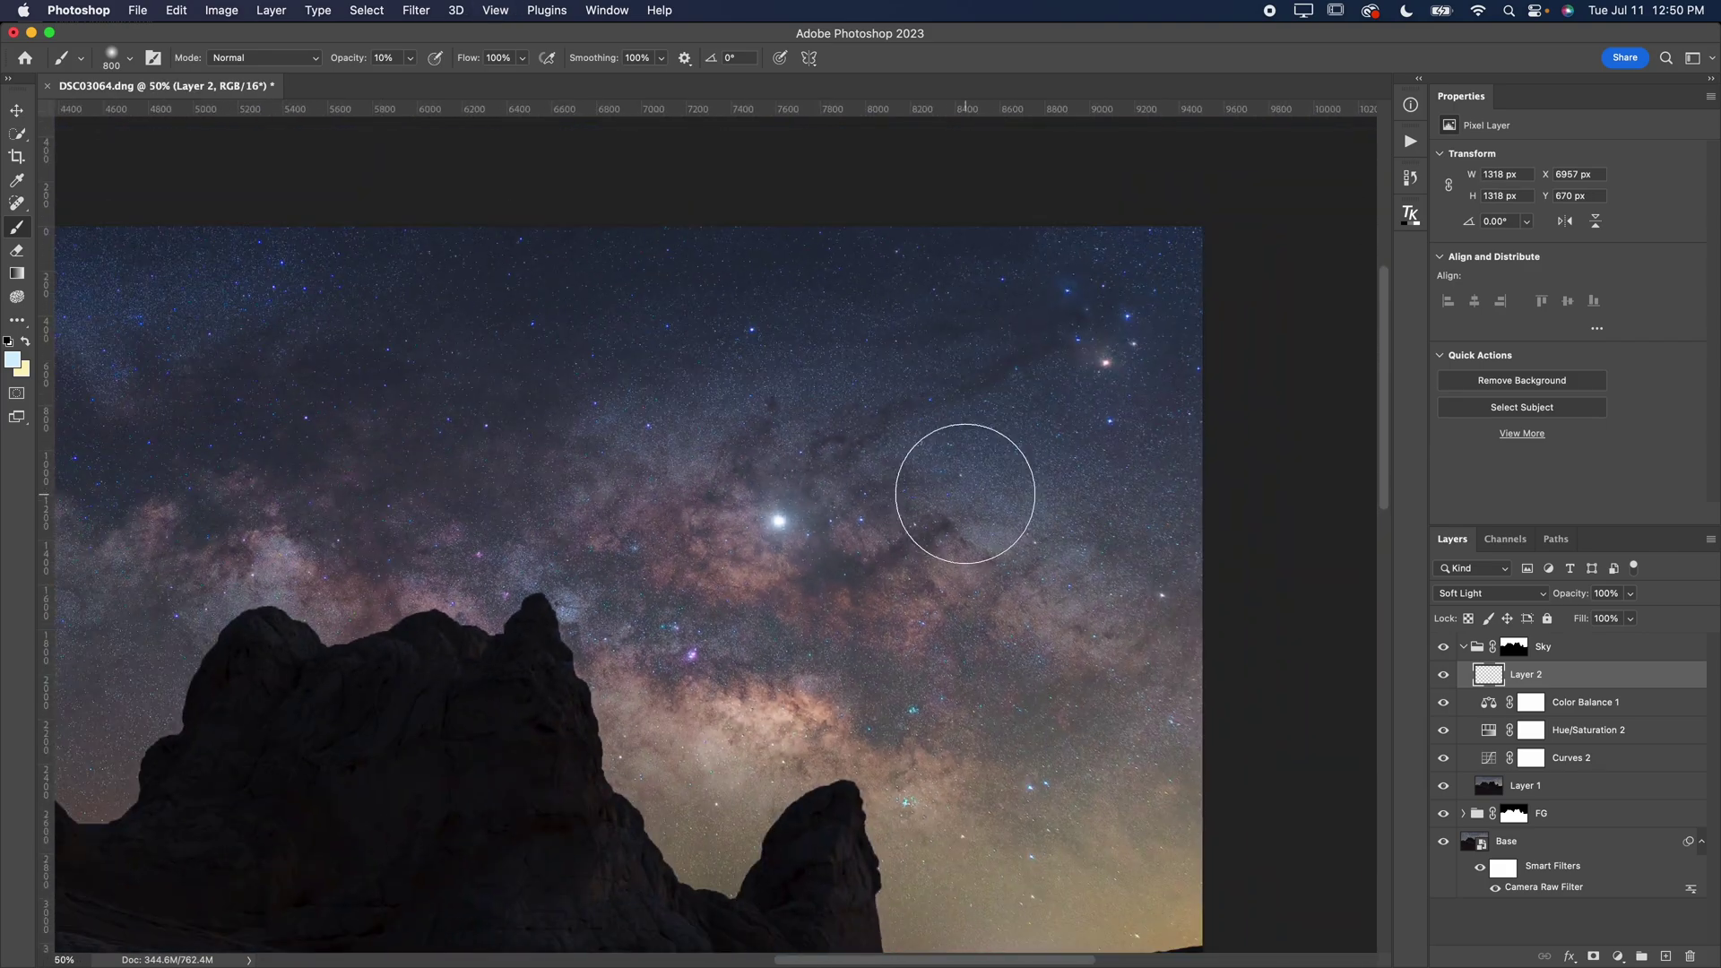
left_click_drag(691, 654, 817, 663)
key("i")
left_click(704, 654)
left_click(12, 360)
left_click_drag(276, 537, 250, 526)
left_click(626, 520)
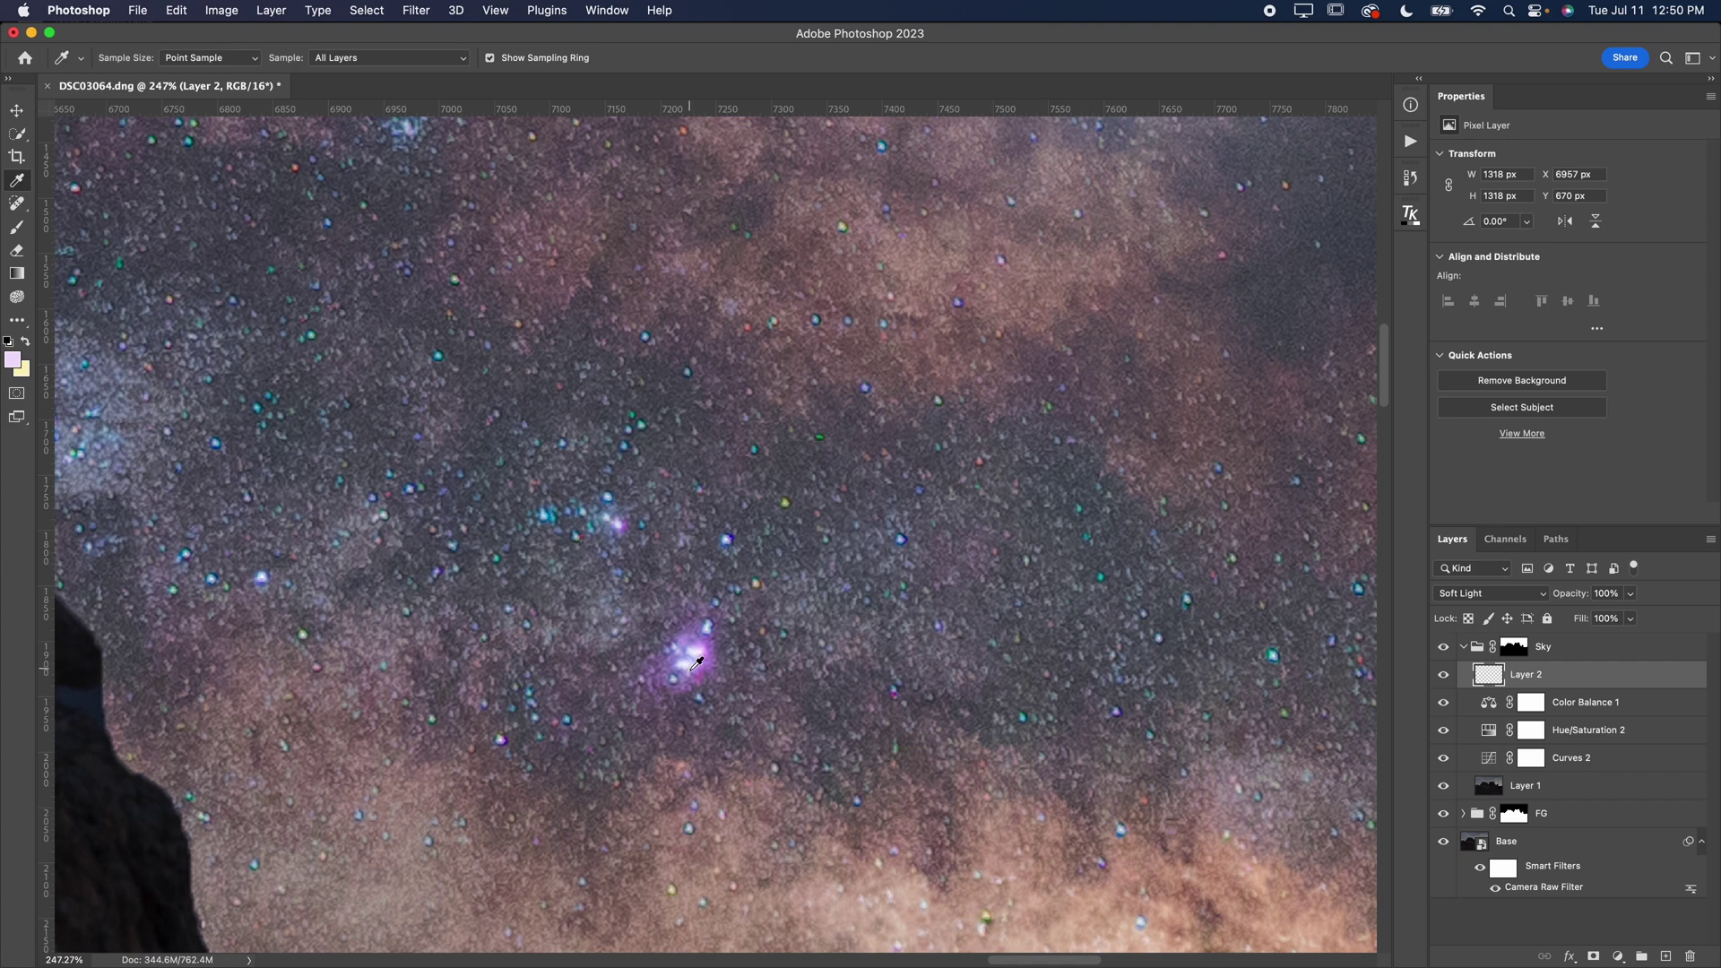
- Set the brush to 500 px and fit the whole image on screen
key("b")
key("bracketleft")
key("bracketleft")
key("bracketleft")
key("bracketleft")
key("bracketleft")
key("bracketleft")
key("bracketleft")
key("bracketleft")
key("bracketright")
key("bracketright")
key("bracketright")
key("bracketright")
key("bracketright")
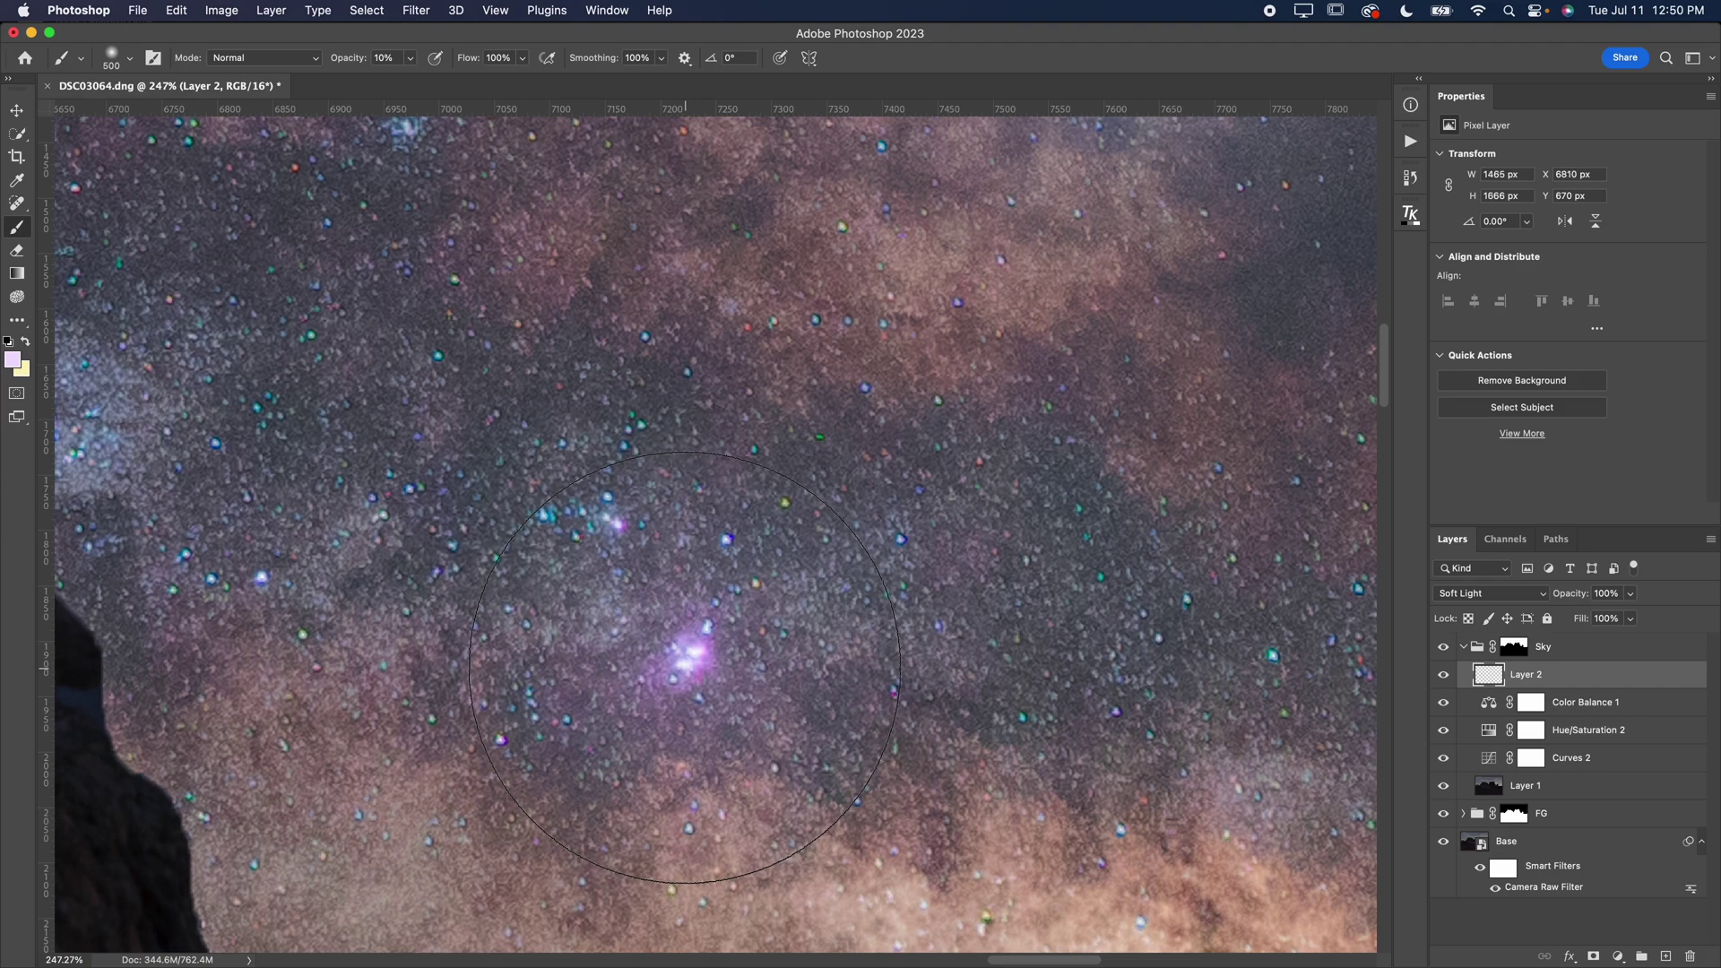
key("super+0")
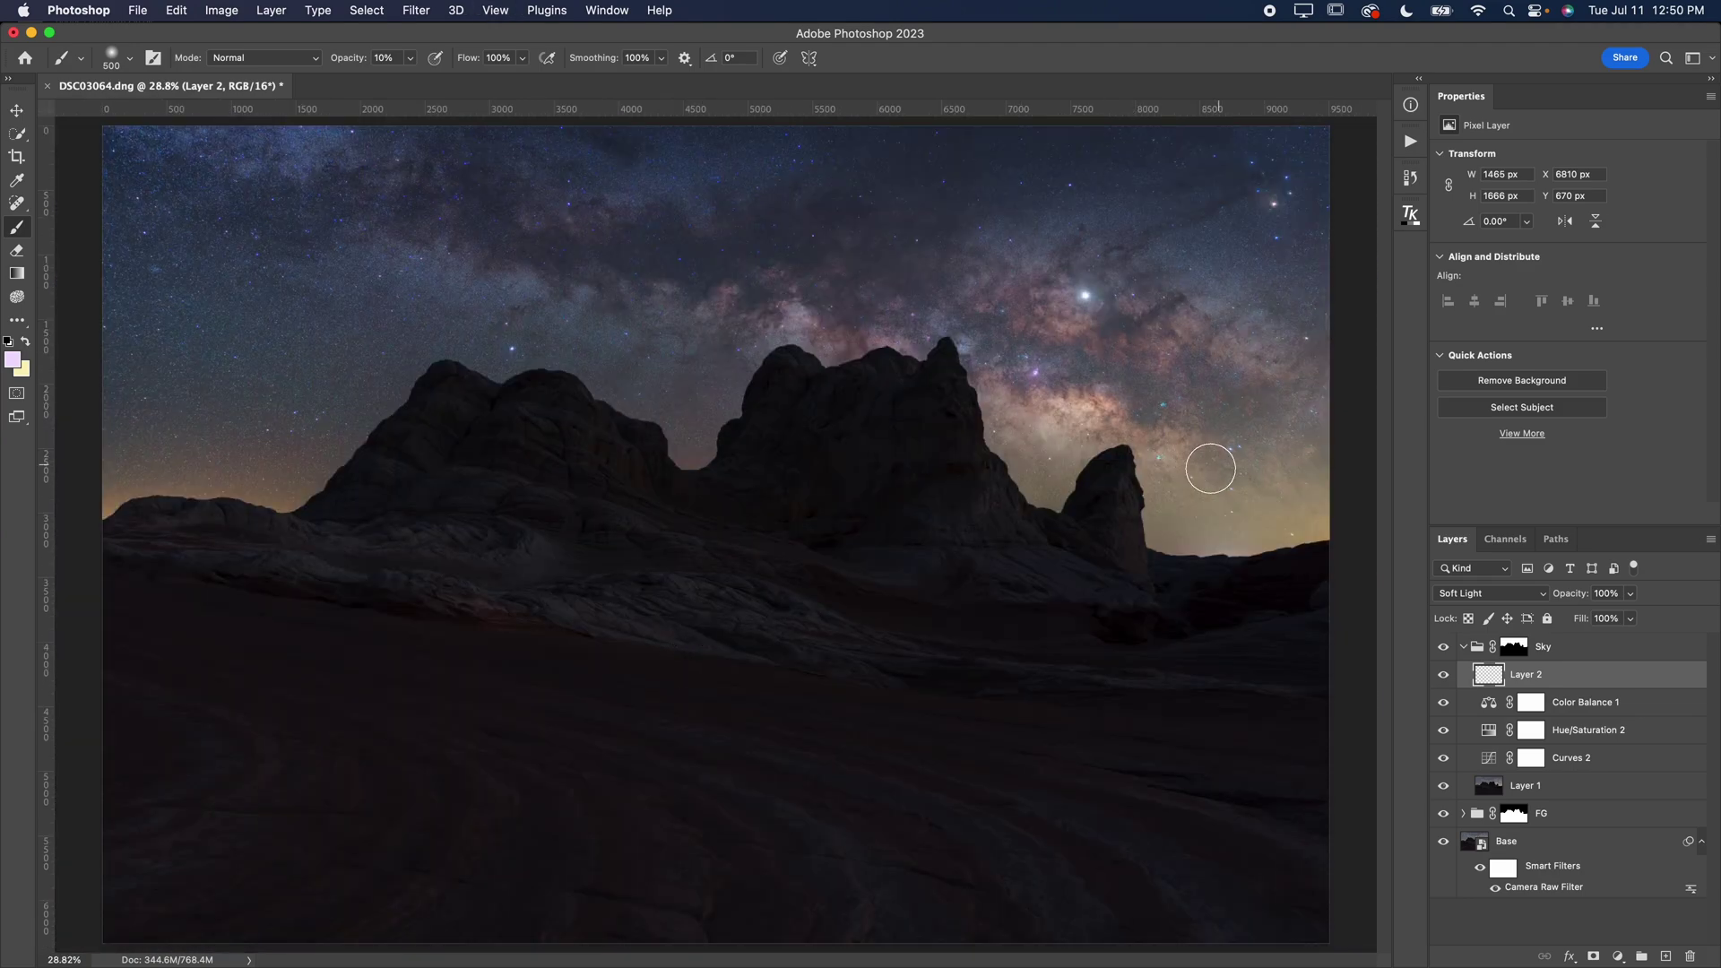
key("space")
- Zoom to a star above the rocks, sample its blue and lighten it to very pale blue
left_click_drag(517, 352, 664, 345)
key("i")
left_click(525, 393)
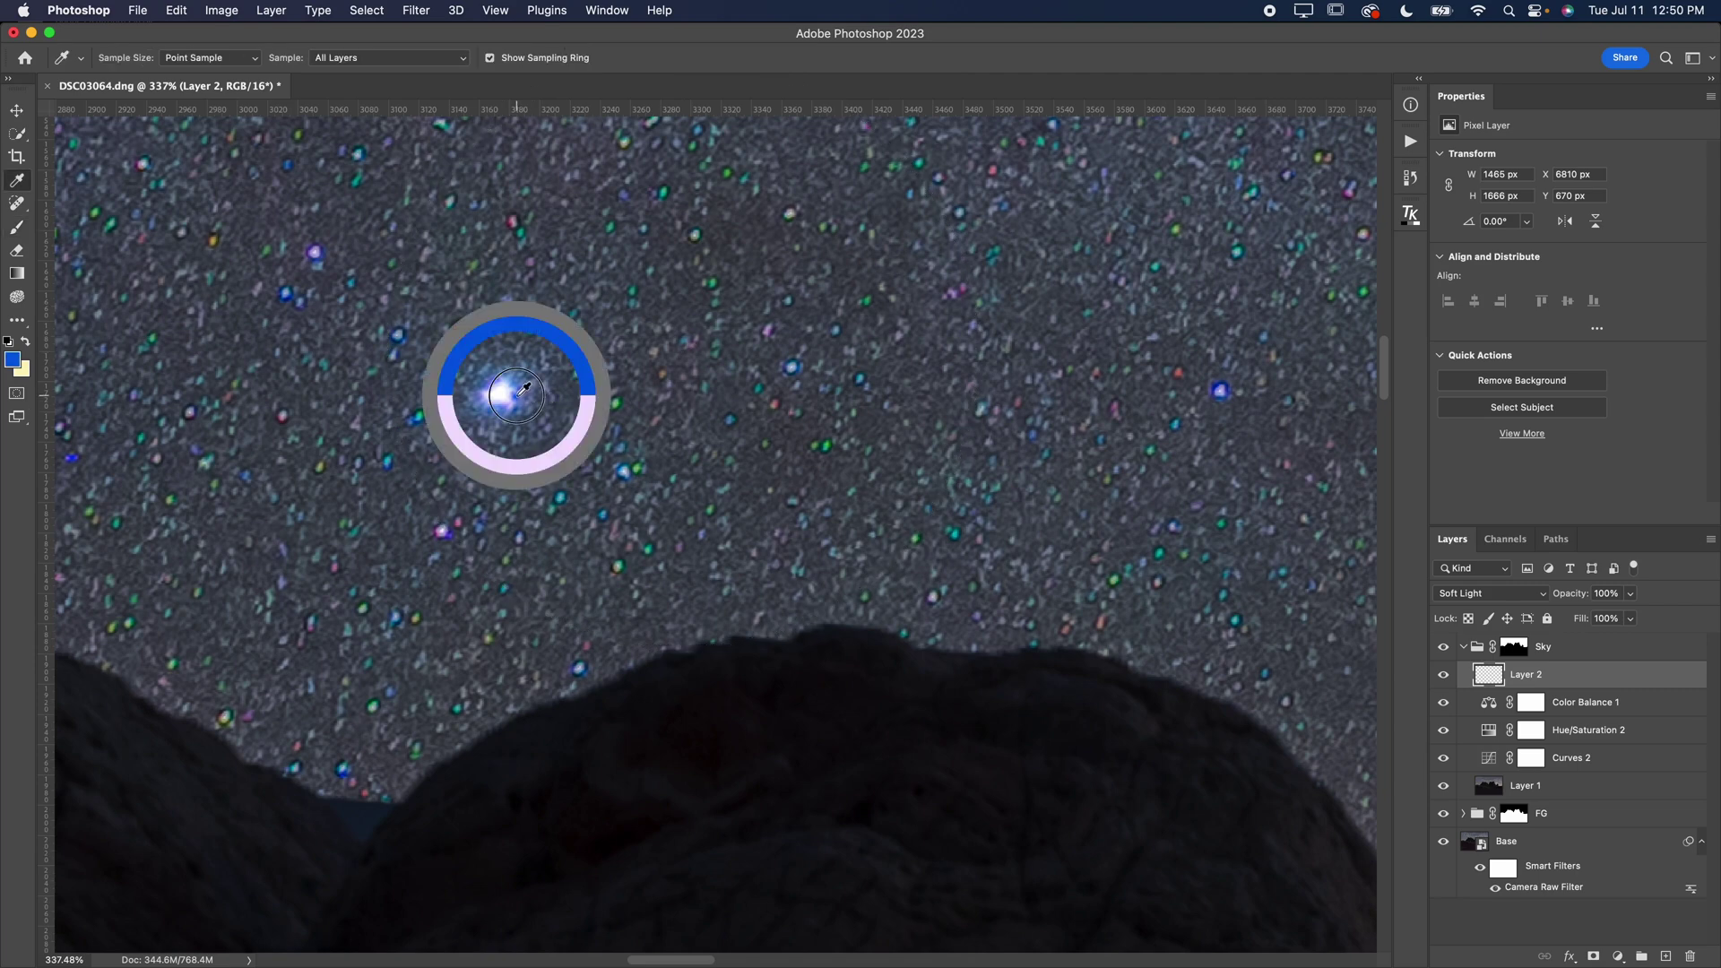
left_click(15, 358)
left_click_drag(280, 542, 253, 503)
left_click(626, 517)
- Paint soft pale-blue glow on the upper and lower stars with a 125-px brush
key("b")
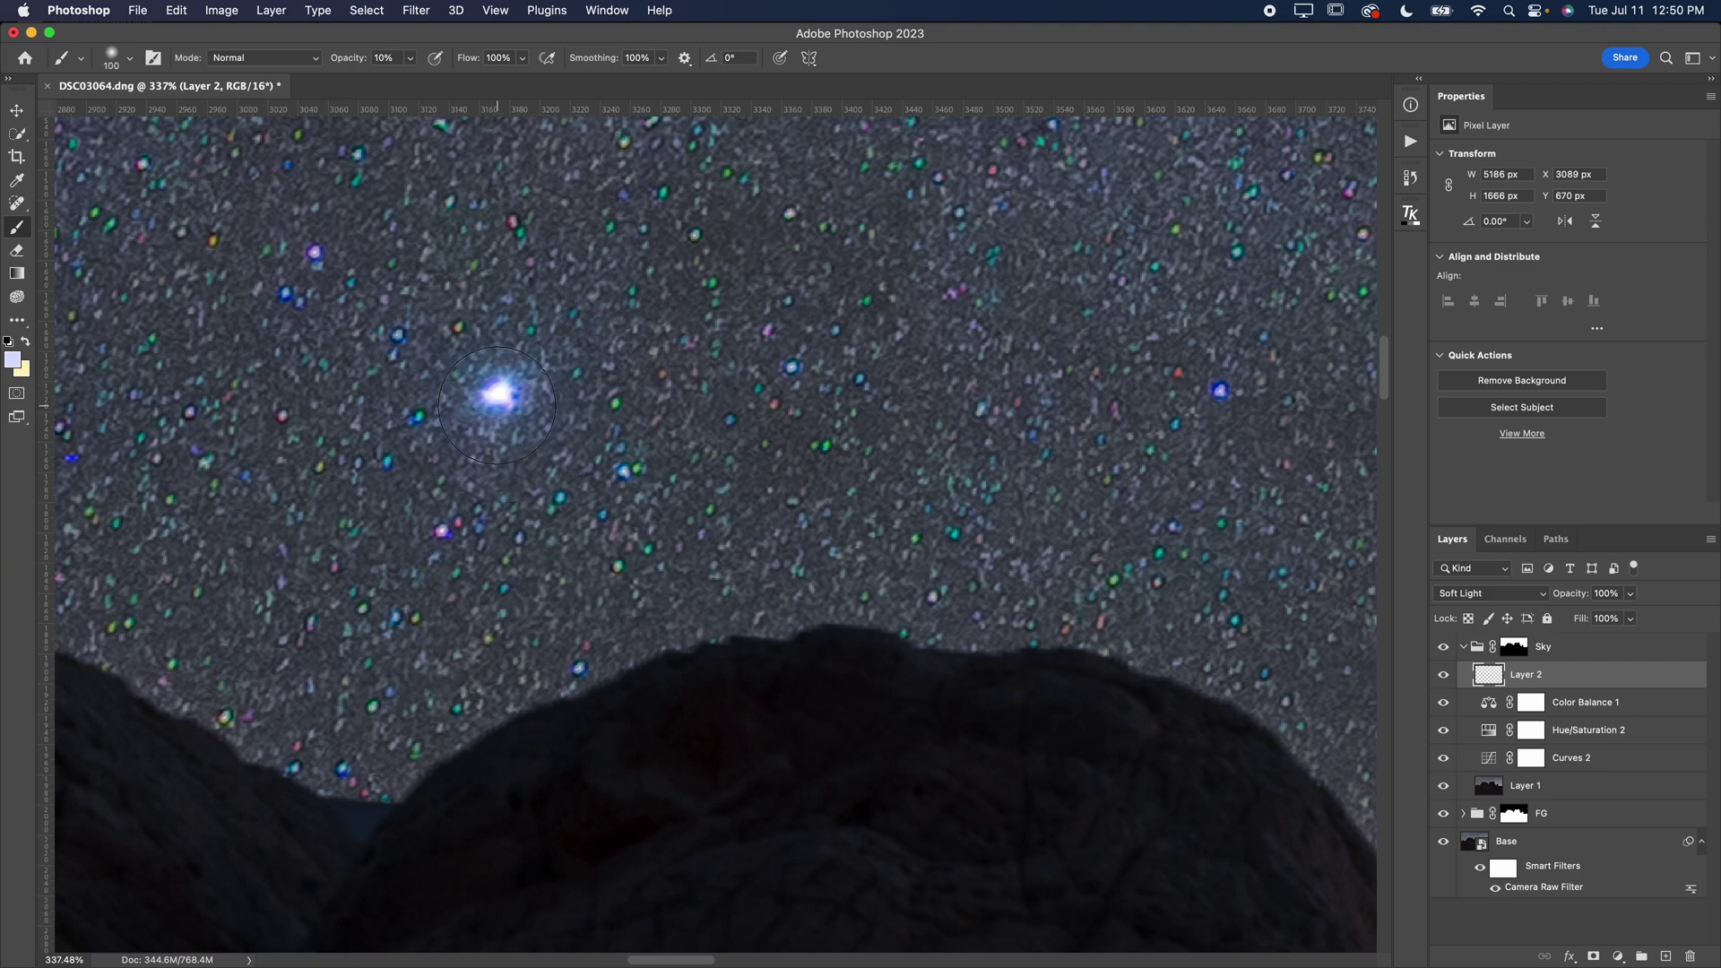
key("bracketright")
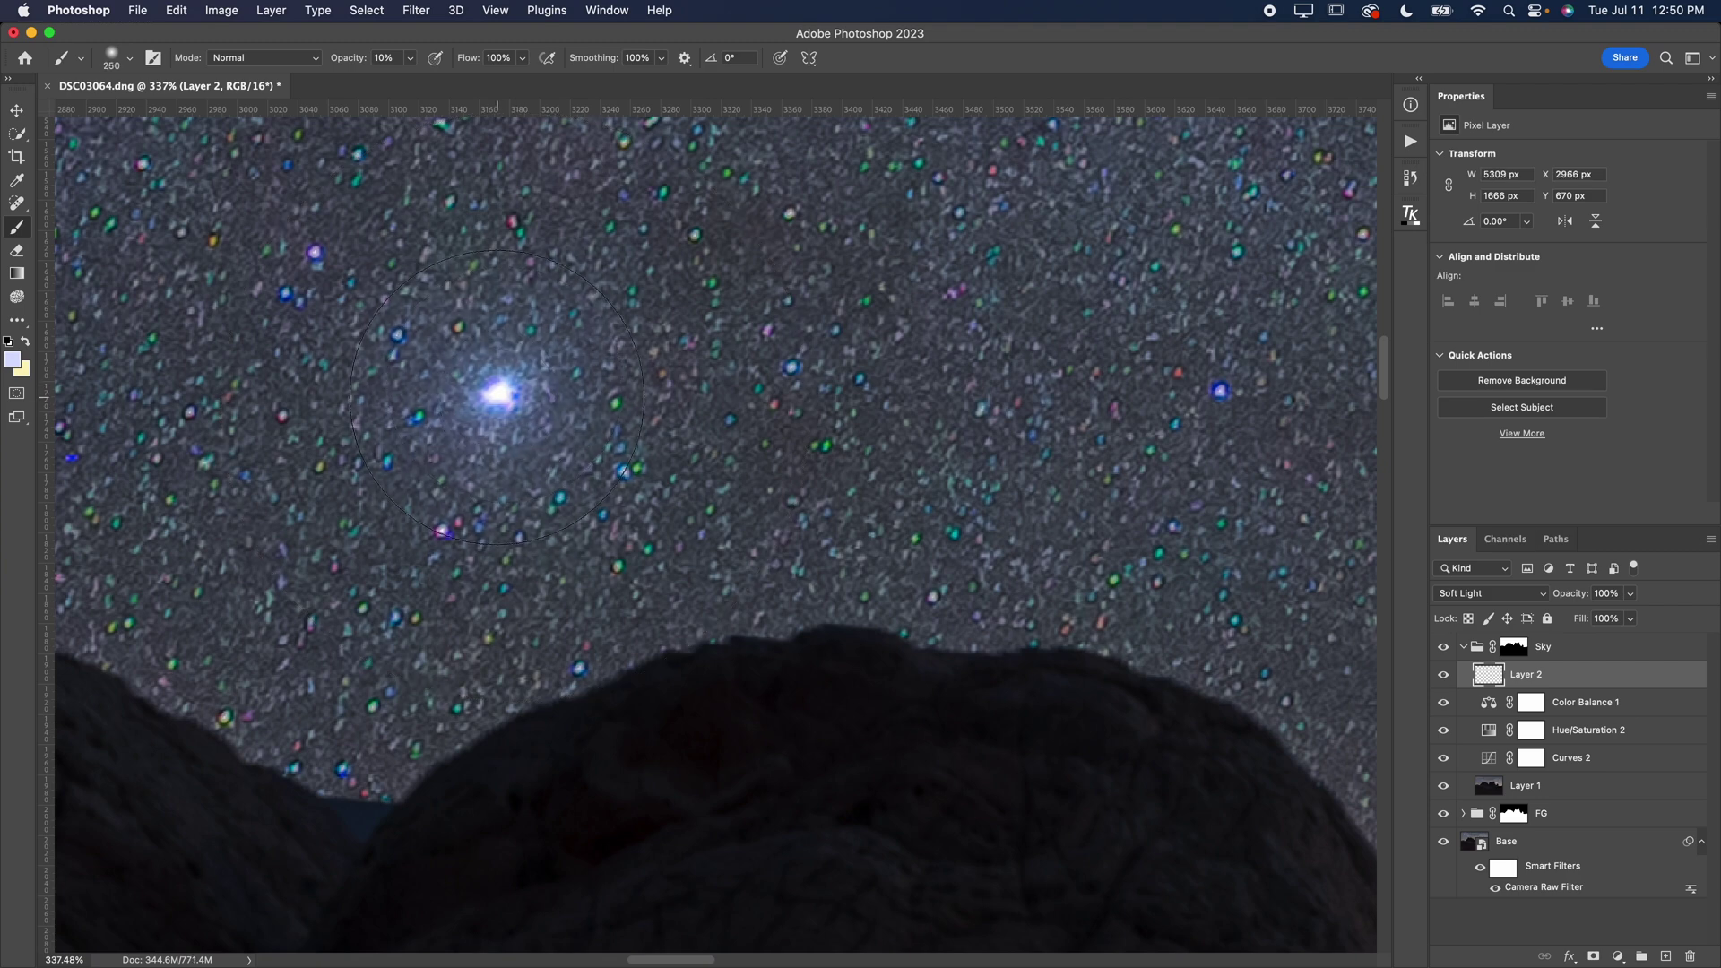
scroll(499, 400, "down", 6)
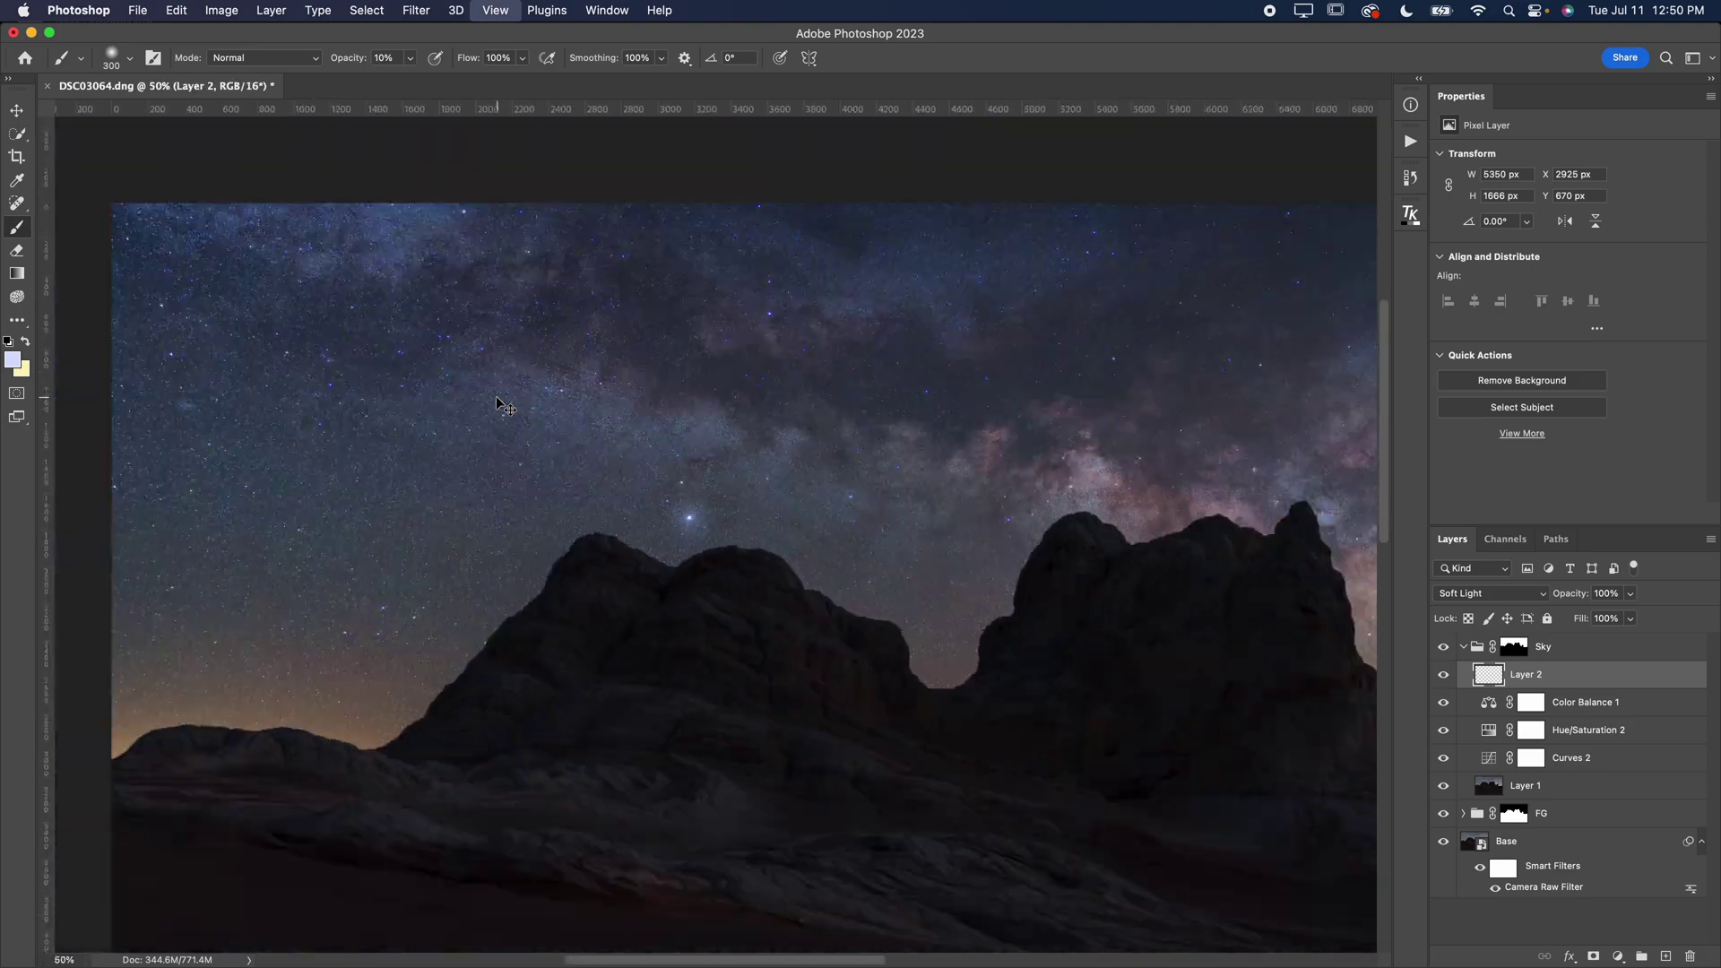
scroll(1107, 367, "up", 7)
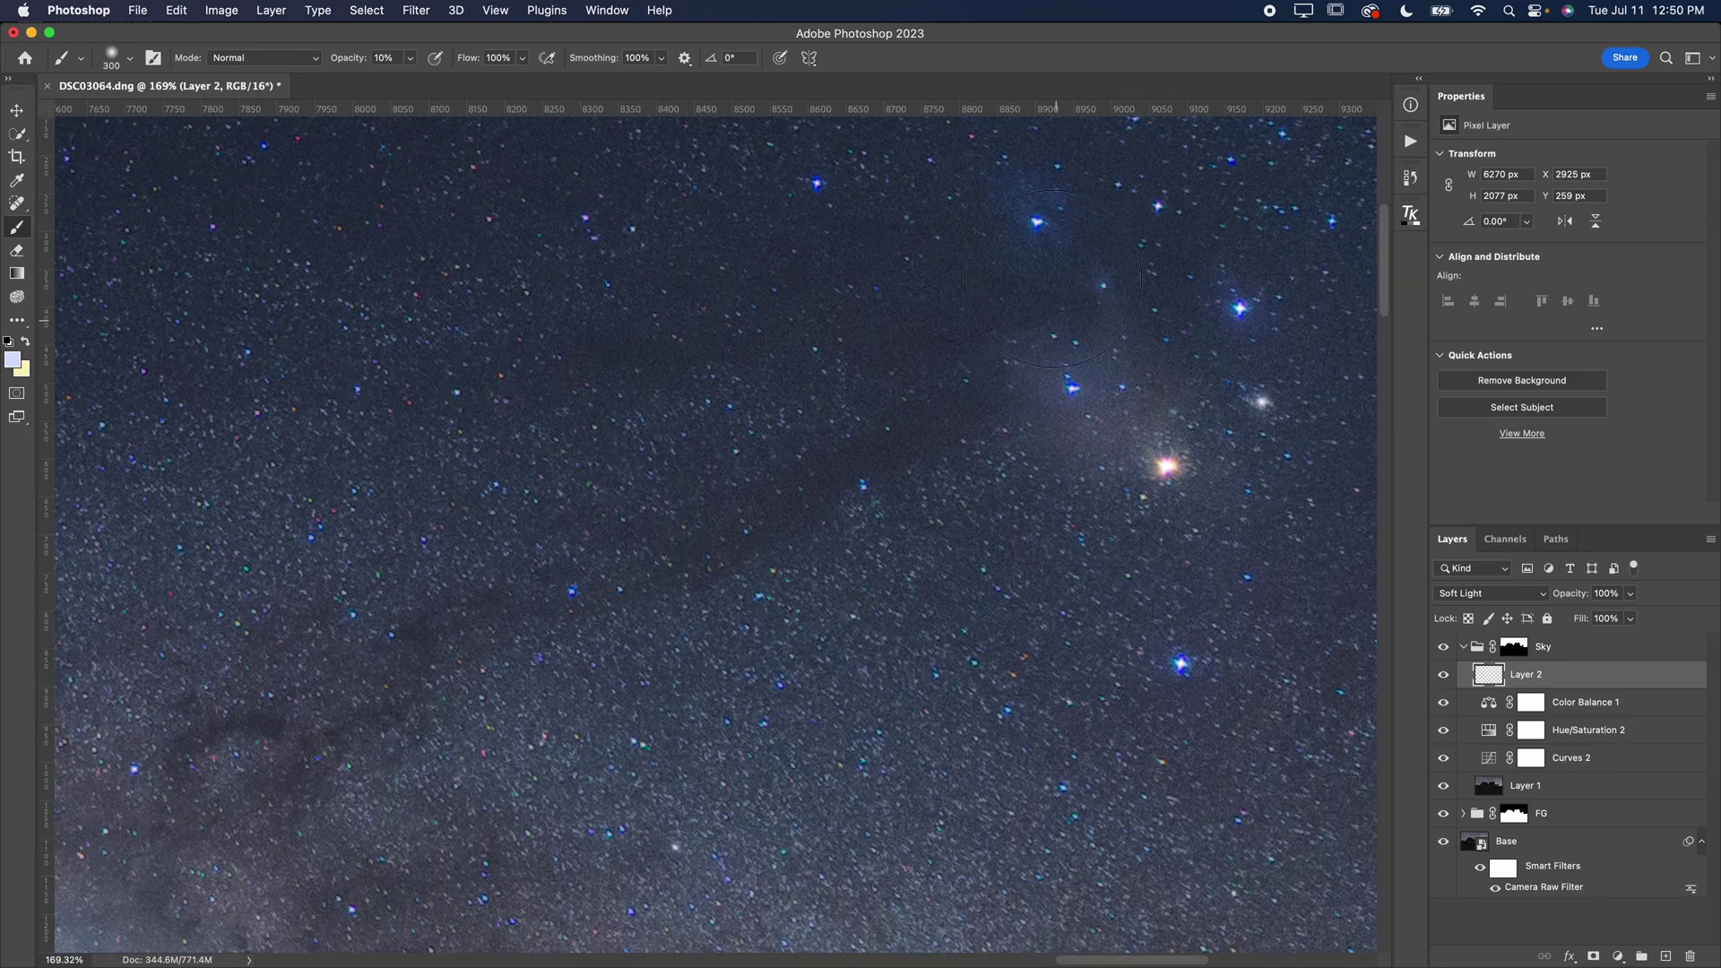
left_click_drag(1037, 229, 1037, 242)
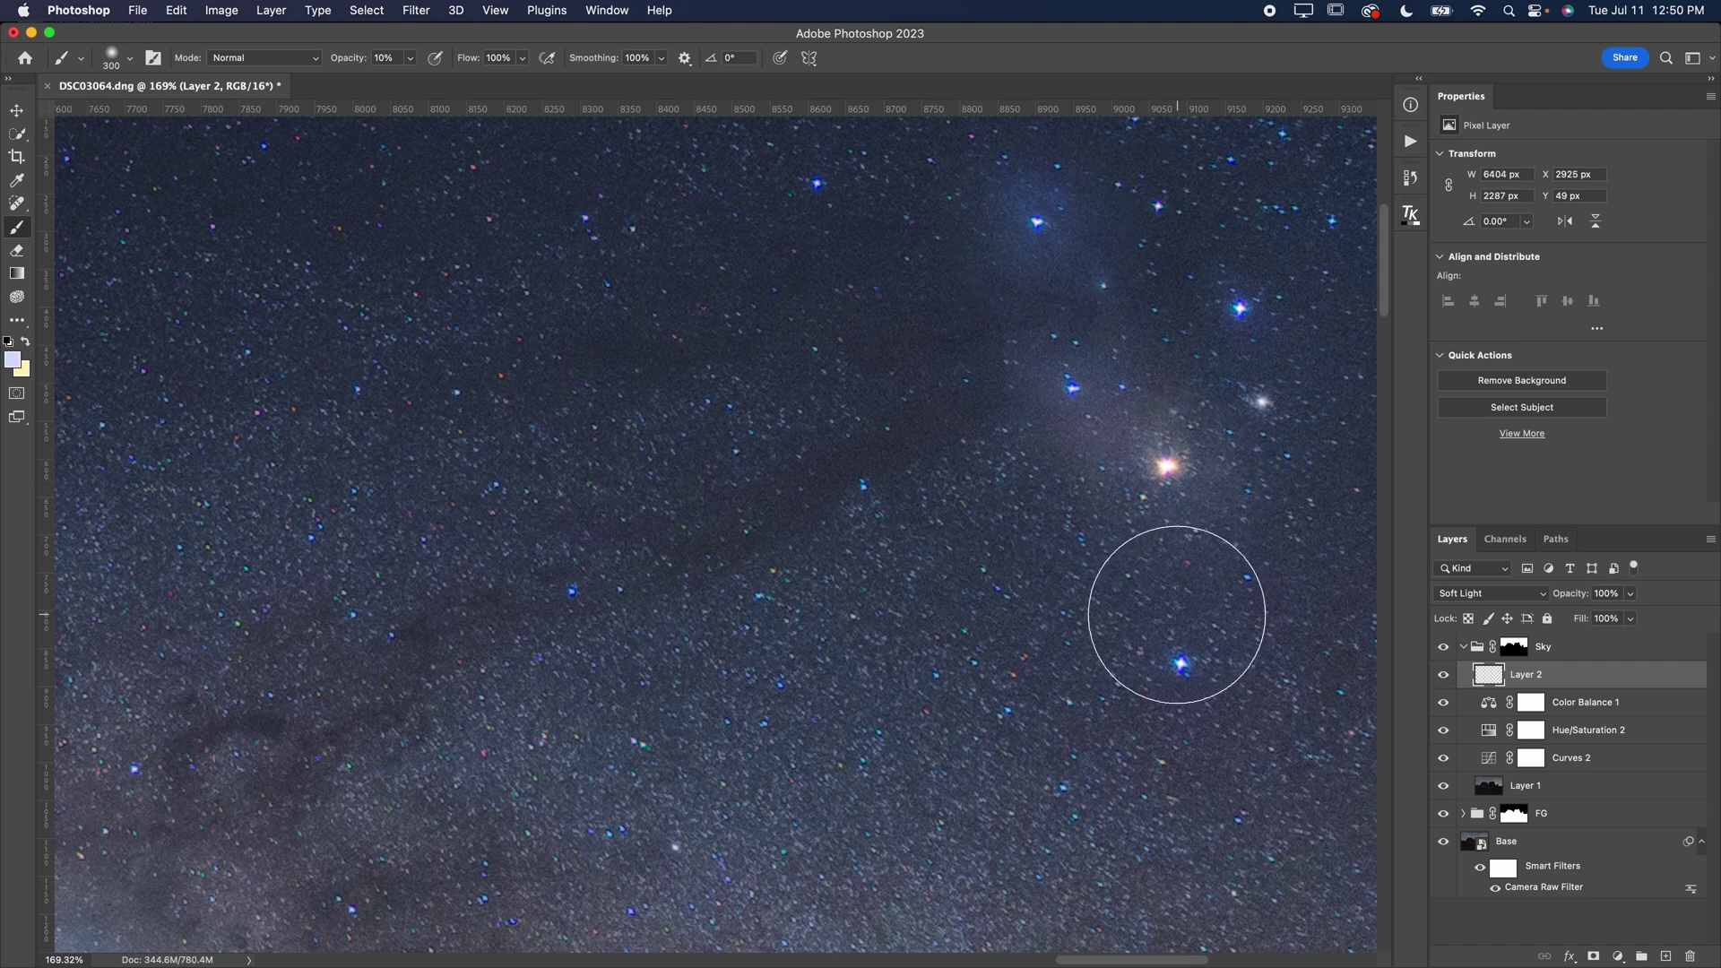
left_click(1177, 645)
scroll(1125, 684, "down", 2)
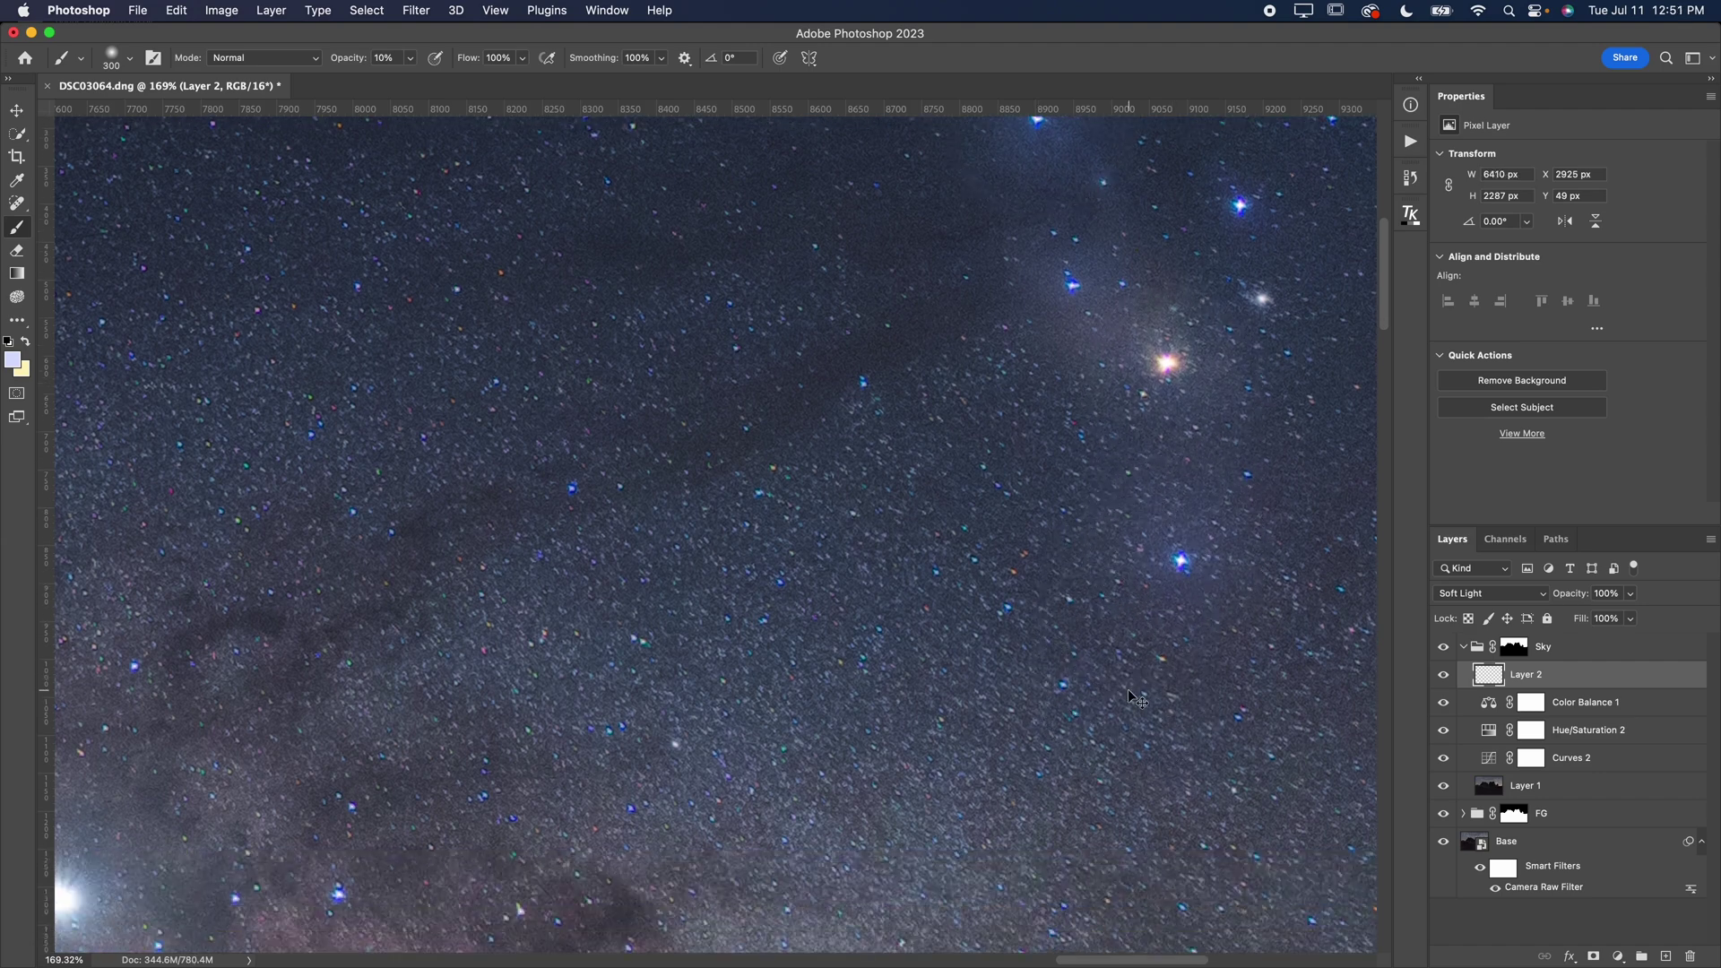
key("super+0")
left_click(1443, 675)
left_click(1443, 675)
left_click(1443, 674)
left_click(1443, 675)
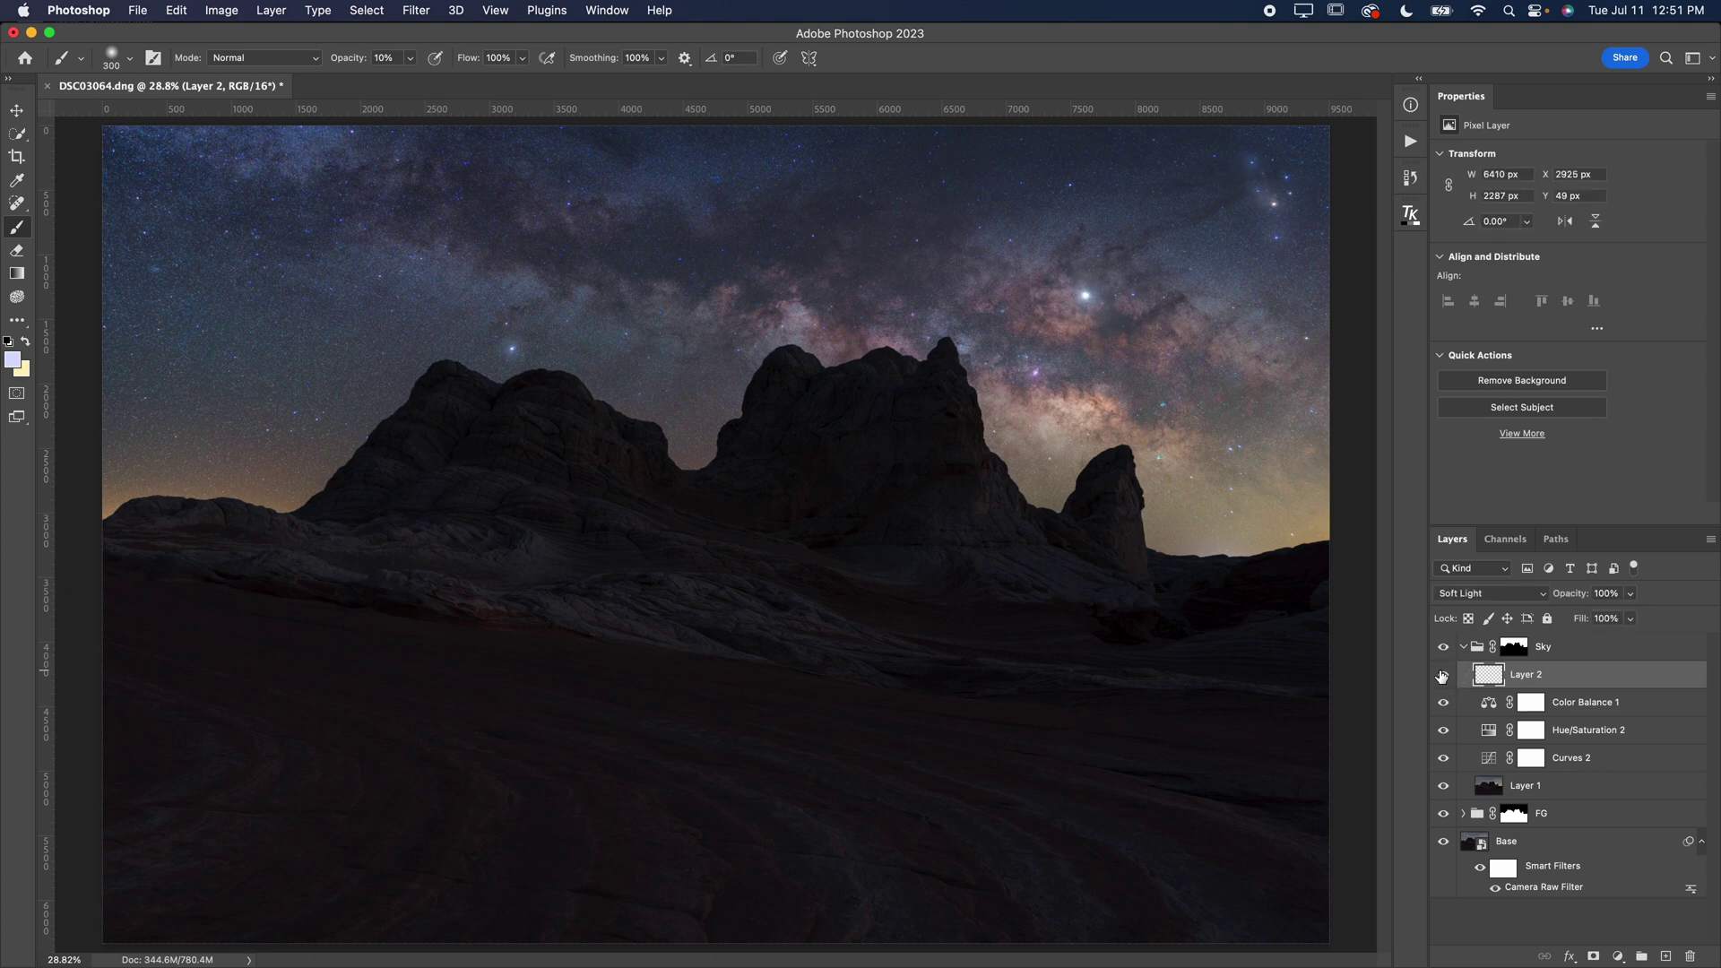
- Add Layer 3 in Overlay mode and reset colours to default black and white
left_click(1662, 957)
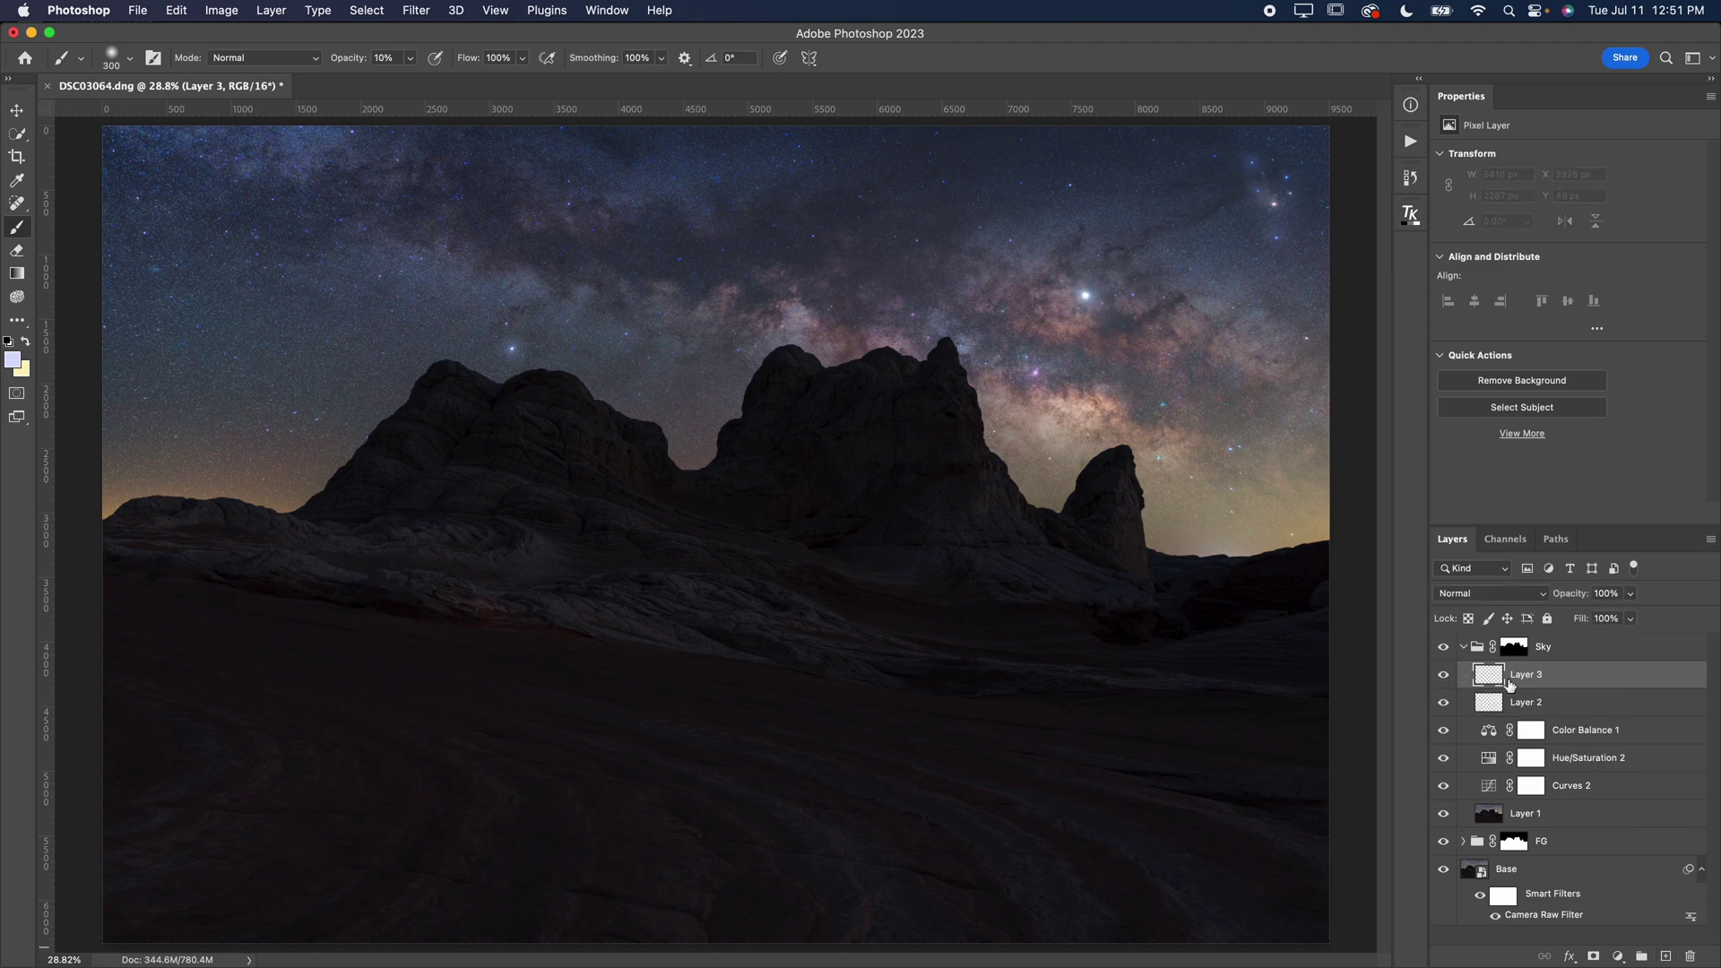
left_click(1483, 600)
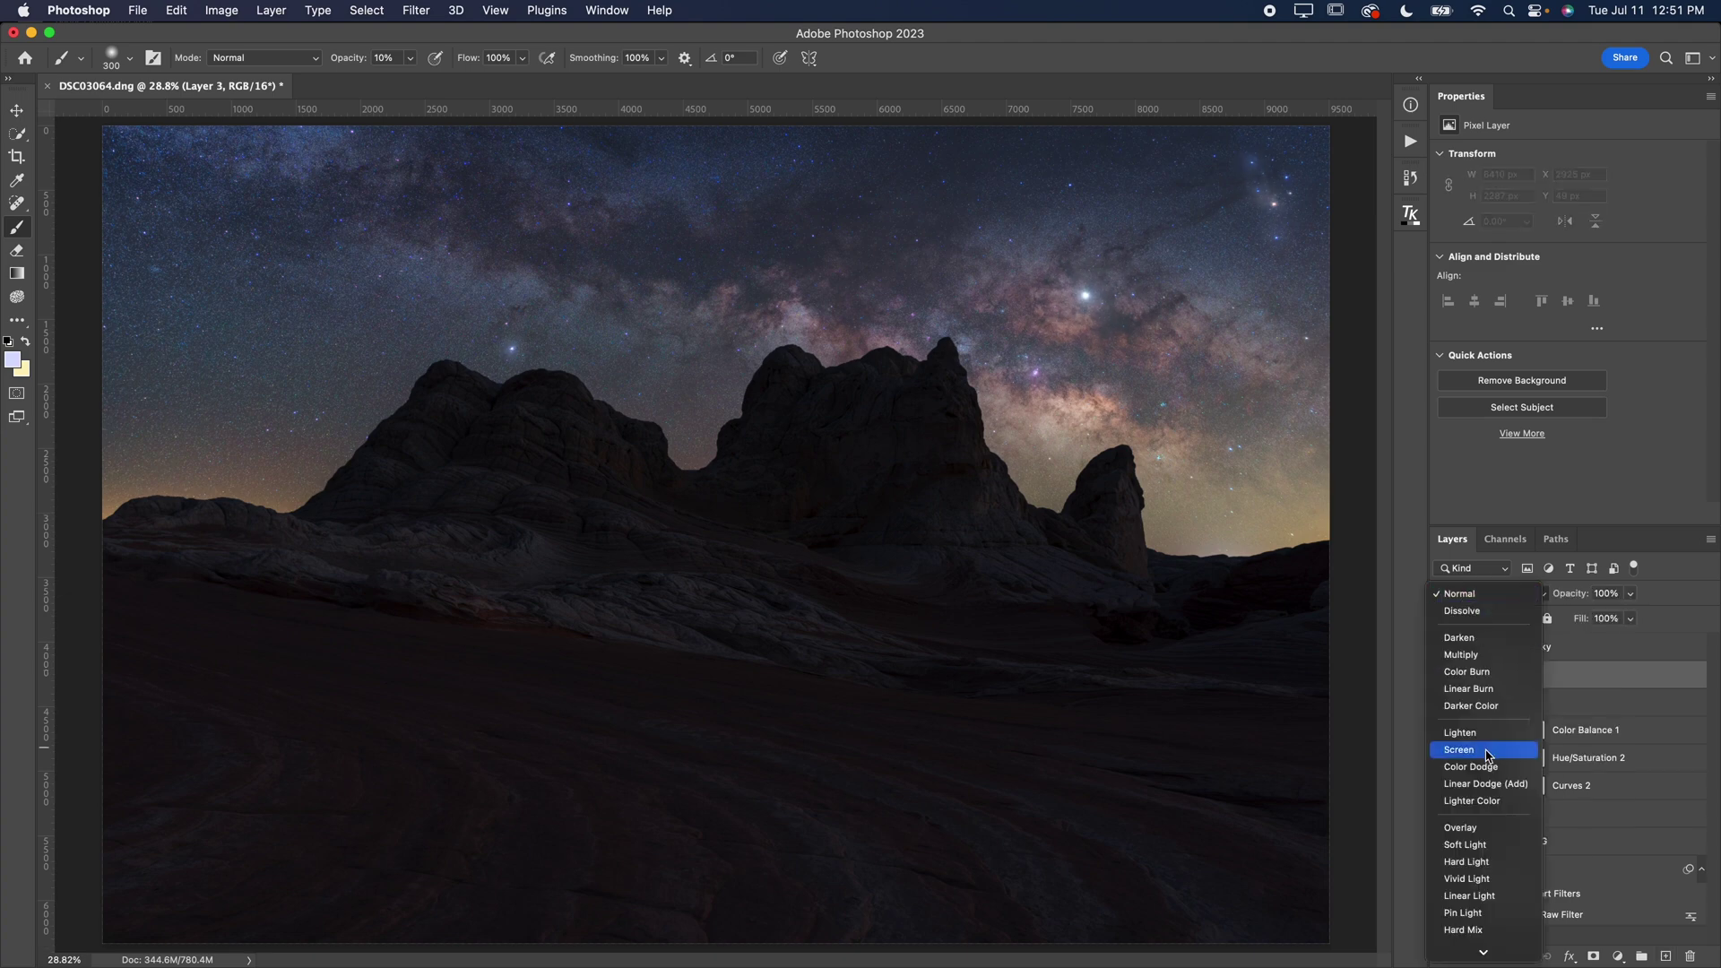
left_click(1484, 828)
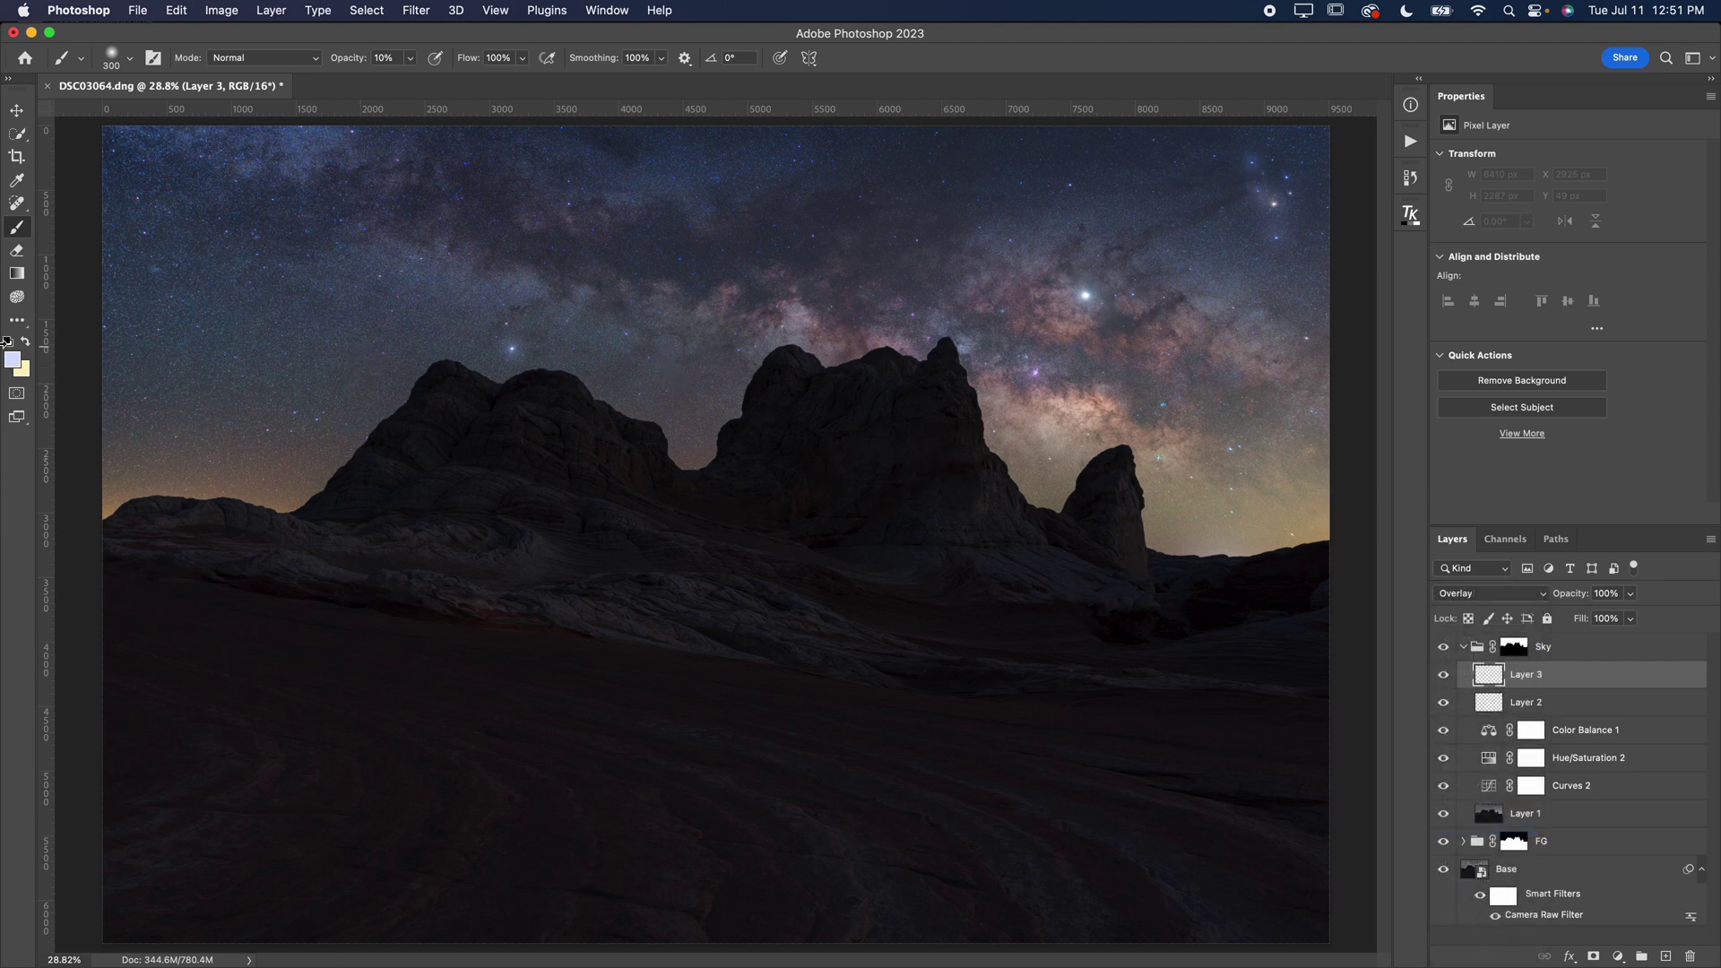
left_click(7, 344)
- Paint faint 5% strokes over the Milky Way core toward the upper left
left_click_drag(1014, 325, 1175, 335)
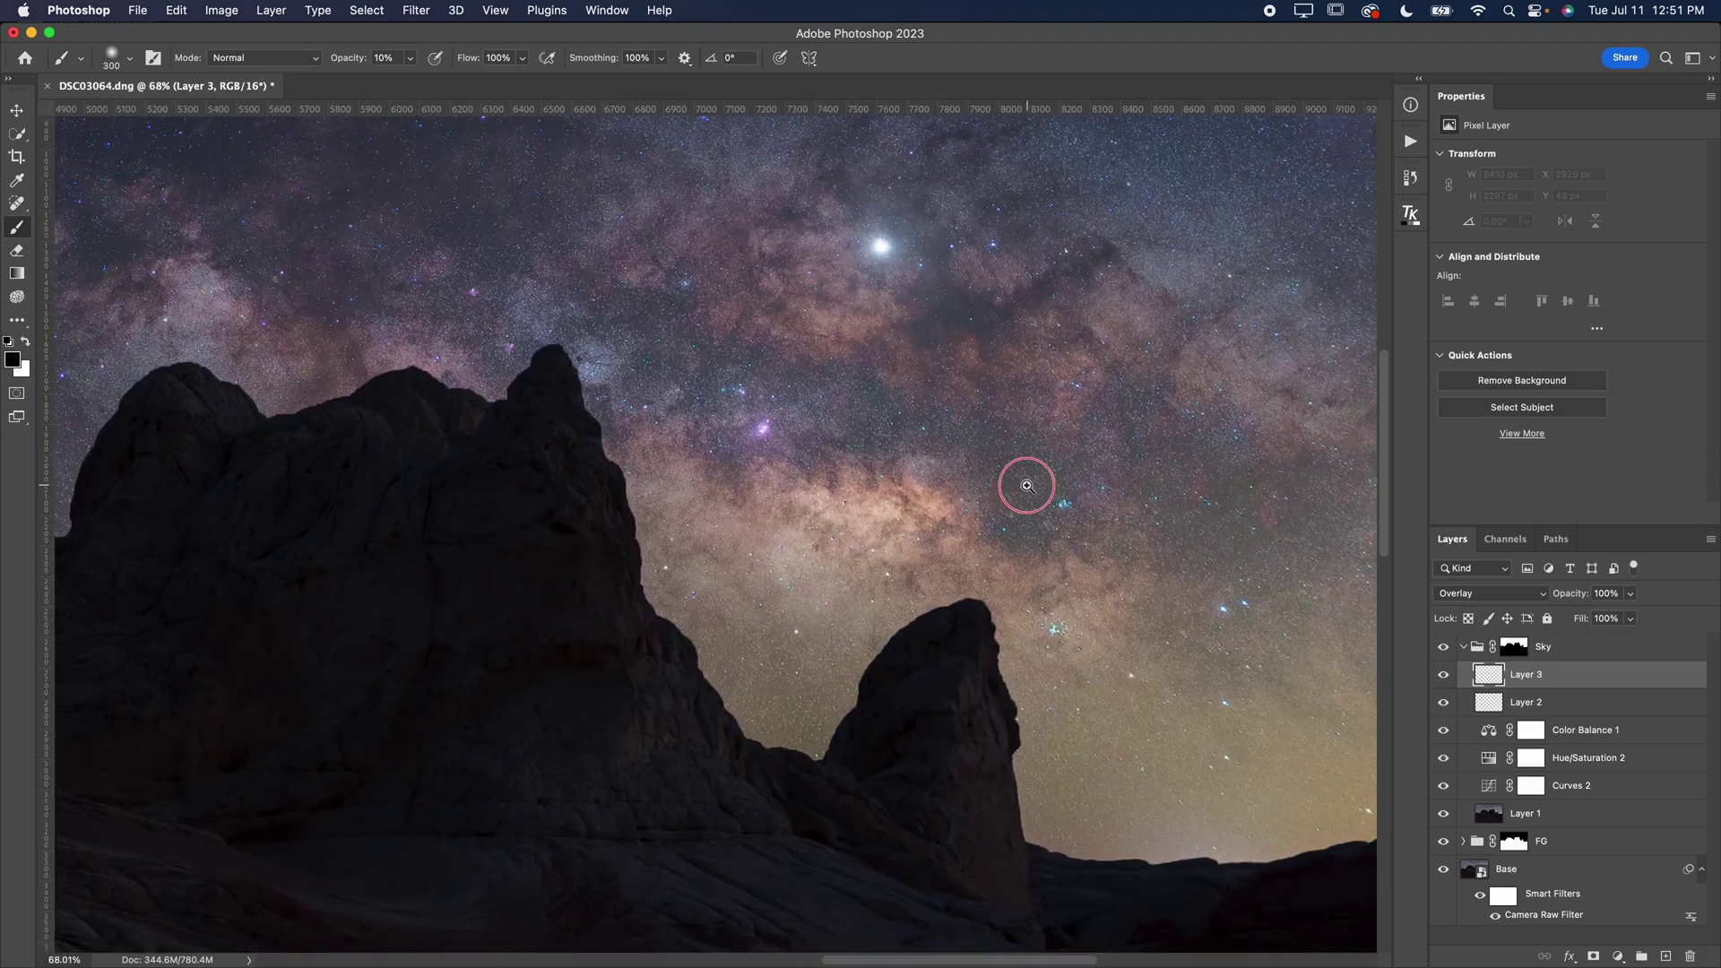
mouse_move(1077, 475)
left_mouse_down()
mouse_move(1031, 495)
mouse_move(1044, 533)
mouse_move(1031, 498)
mouse_move(1057, 468)
mouse_move(996, 434)
left_mouse_up()
left_click(996, 434)
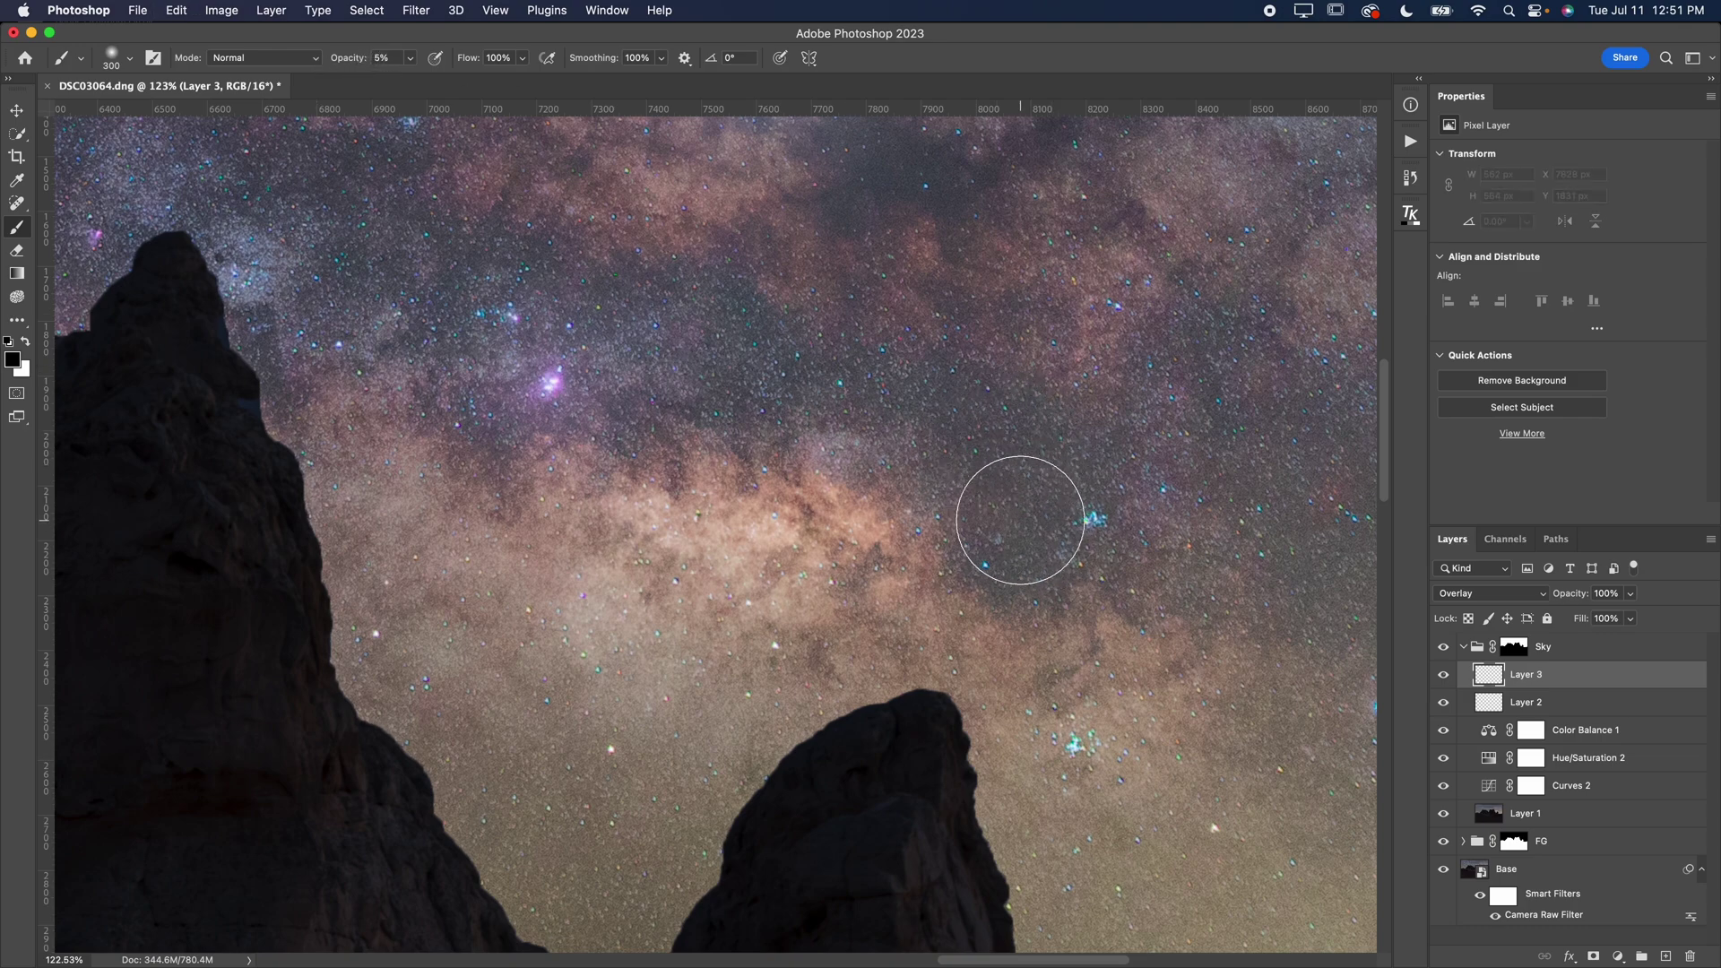
mouse_move(934, 438)
left_mouse_down()
mouse_move(801, 386)
mouse_move(738, 342)
mouse_move(727, 297)
mouse_move(731, 379)
mouse_move(602, 334)
mouse_move(628, 307)
mouse_move(625, 384)
mouse_move(524, 377)
mouse_move(514, 408)
mouse_move(479, 286)
mouse_move(510, 330)
mouse_move(689, 353)
mouse_move(593, 347)
mouse_move(558, 256)
mouse_move(658, 326)
left_mouse_up()
scroll(511, 320, "left", 5)
scroll(511, 320, "up", 1)
- Paint short strokes across the dust lanes with a progressively smaller brush
key("bracketleft")
key("bracketleft")
key("bracketleft")
key("bracketleft")
key("bracketleft")
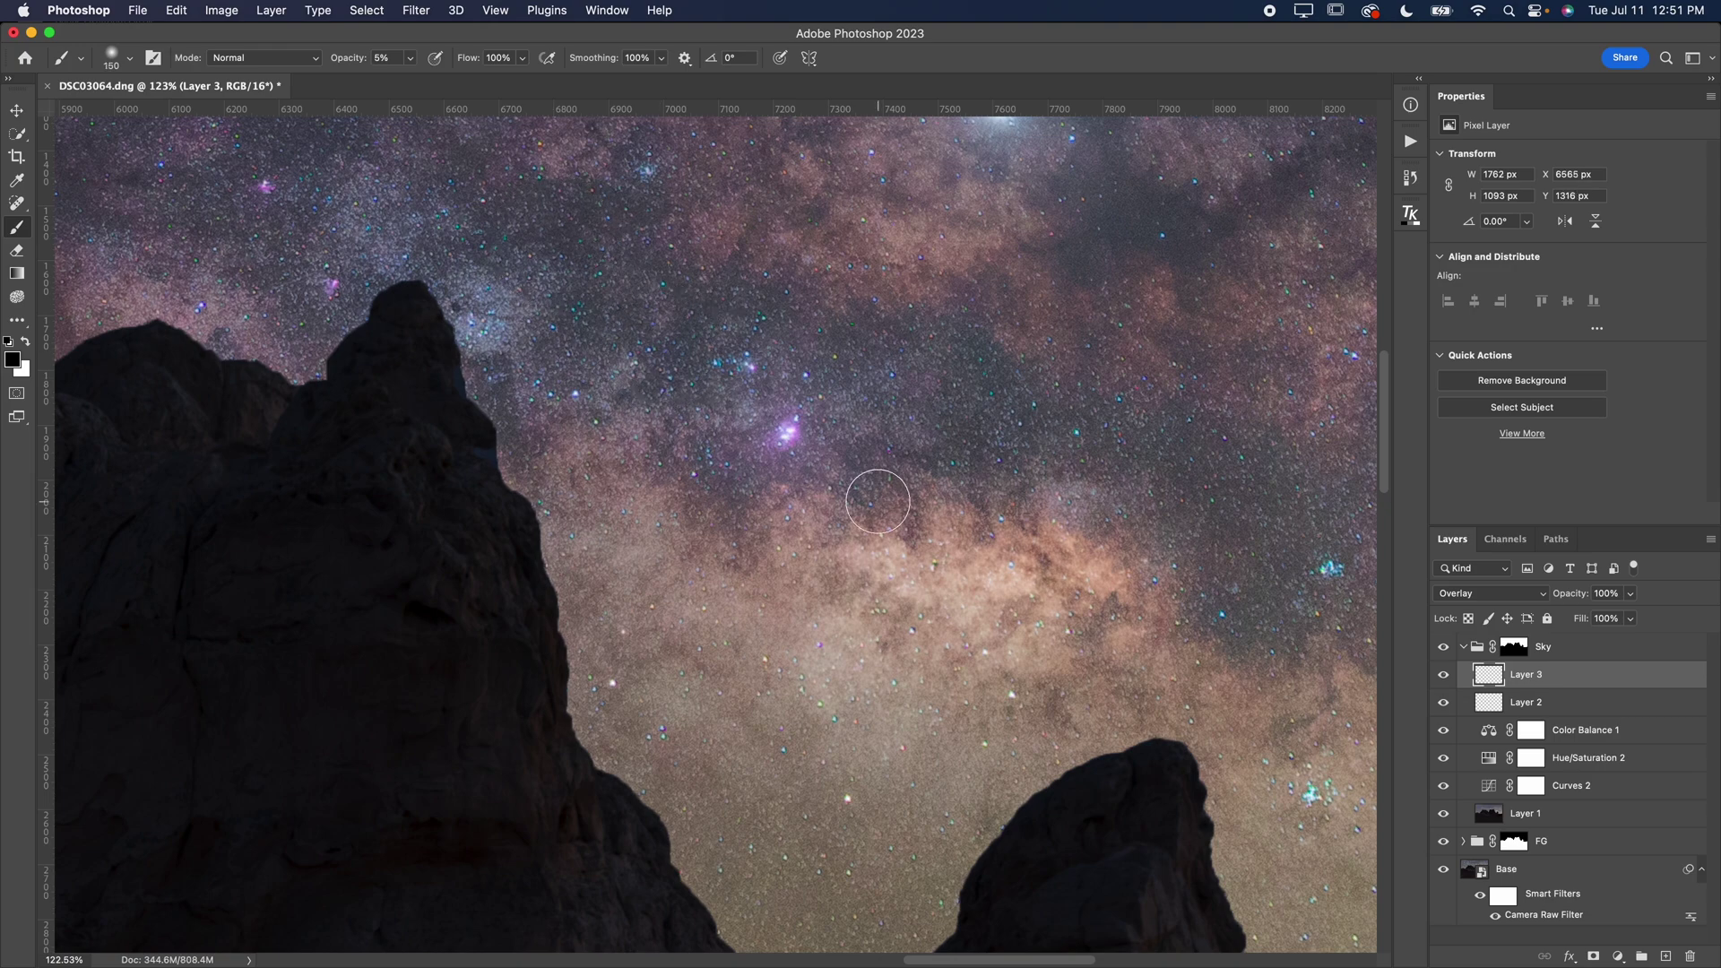
scroll(876, 498, "right", 6)
scroll(876, 497, "up", 3)
key("bracketleft")
key("bracketleft")
key("bracketleft")
left_click_drag(876, 499, 821, 517)
key("bracketleft")
key("bracketleft")
key("bracketleft")
key("bracketleft")
mouse_move(984, 549)
left_mouse_down()
mouse_move(1003, 508)
mouse_move(1087, 449)
mouse_move(1057, 484)
left_mouse_up()
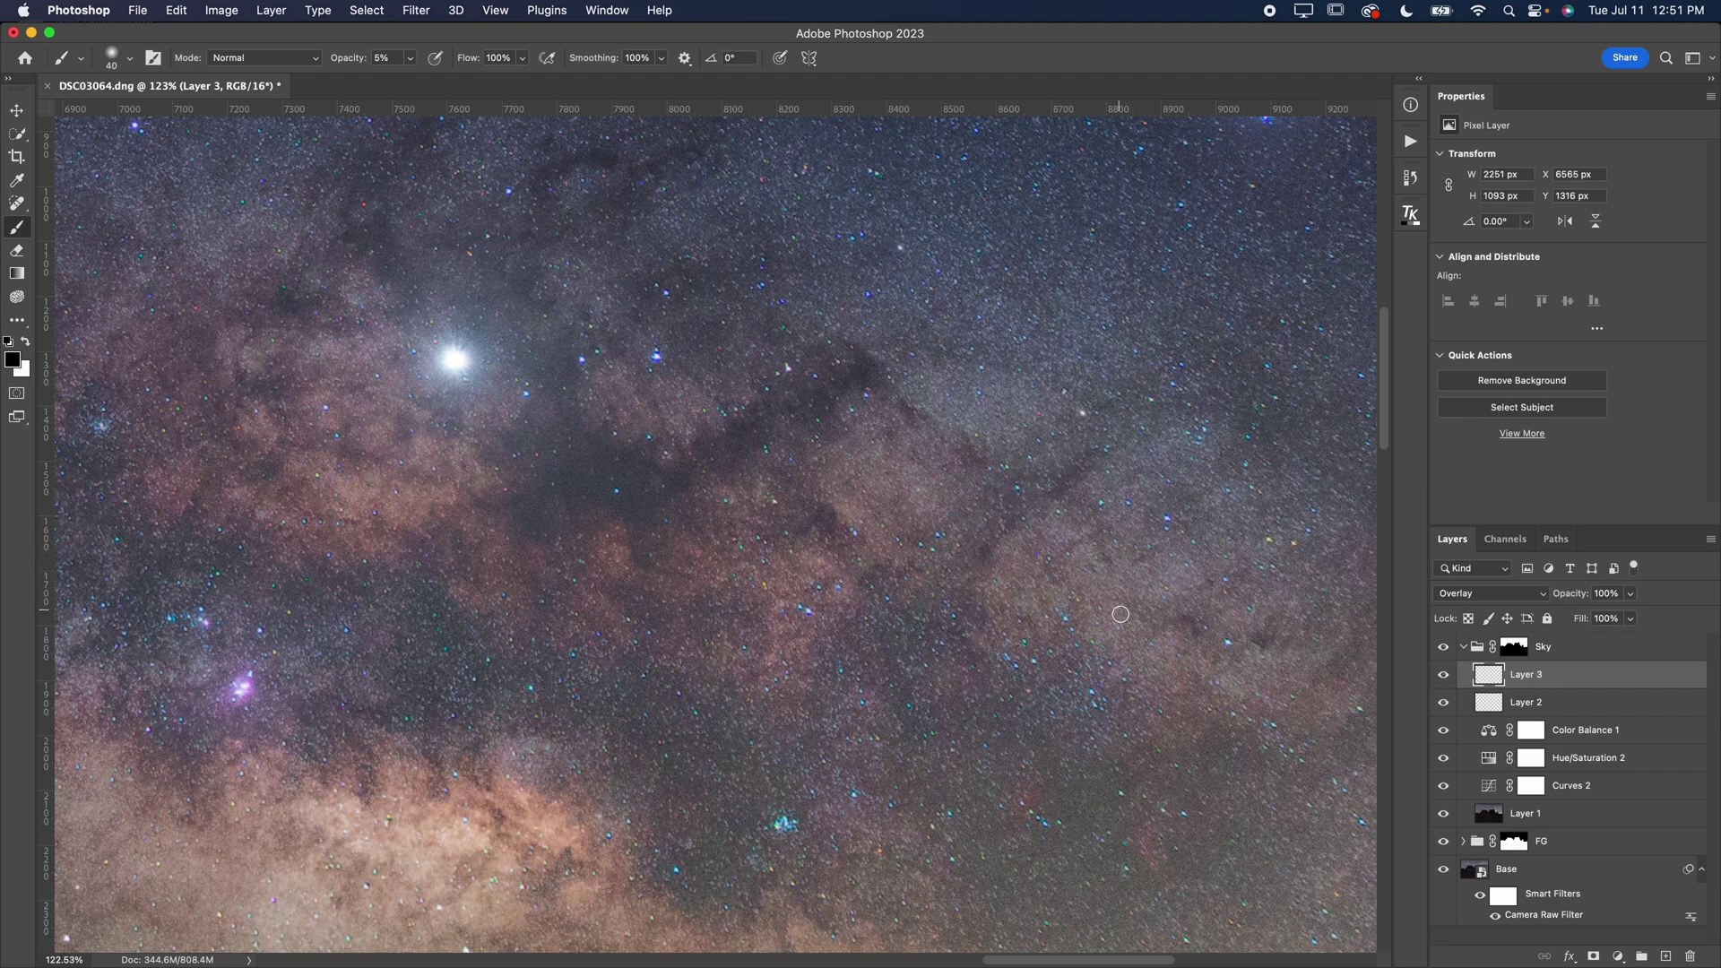
scroll(1111, 618, "right", 5)
scroll(1111, 618, "down", 2)
- Paint more of the dark dust lane toward the left and add a final sky dab
mouse_move(887, 489)
left_mouse_down()
mouse_move(852, 499)
mouse_move(941, 521)
mouse_move(811, 420)
mouse_move(850, 405)
mouse_move(855, 369)
mouse_move(654, 338)
left_mouse_up()
scroll(673, 358, "up", 2)
scroll(672, 358, "left", 2)
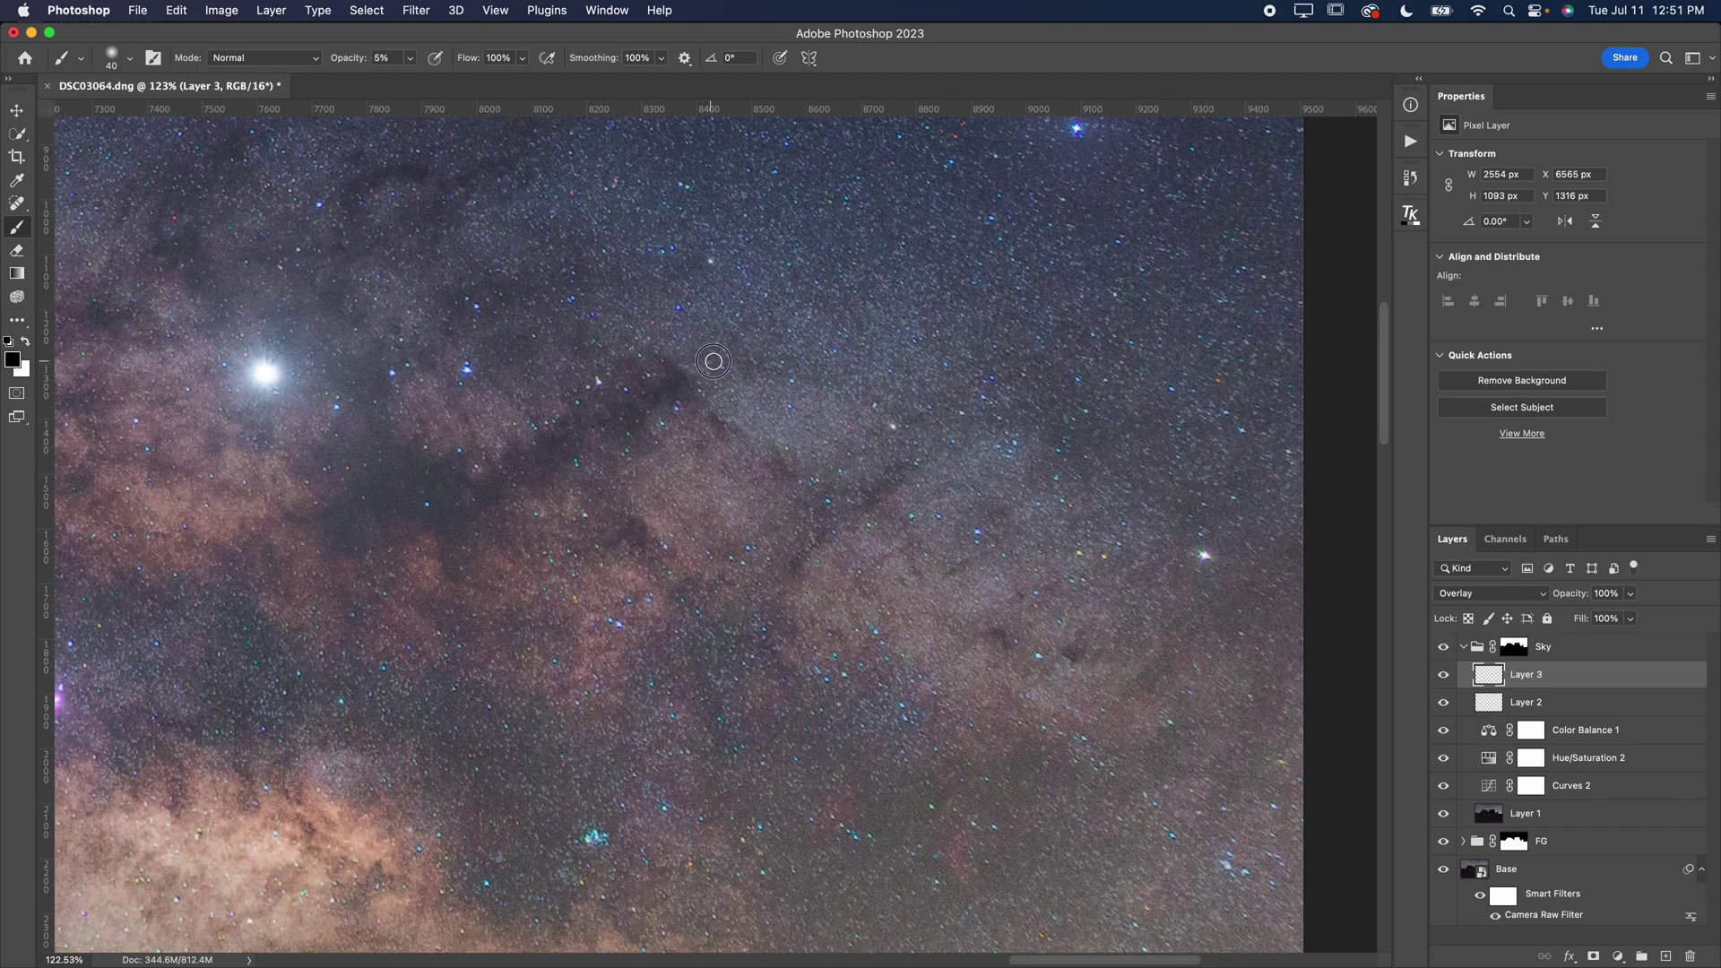
scroll(711, 330, "left", 4)
scroll(711, 330, "up", 2)
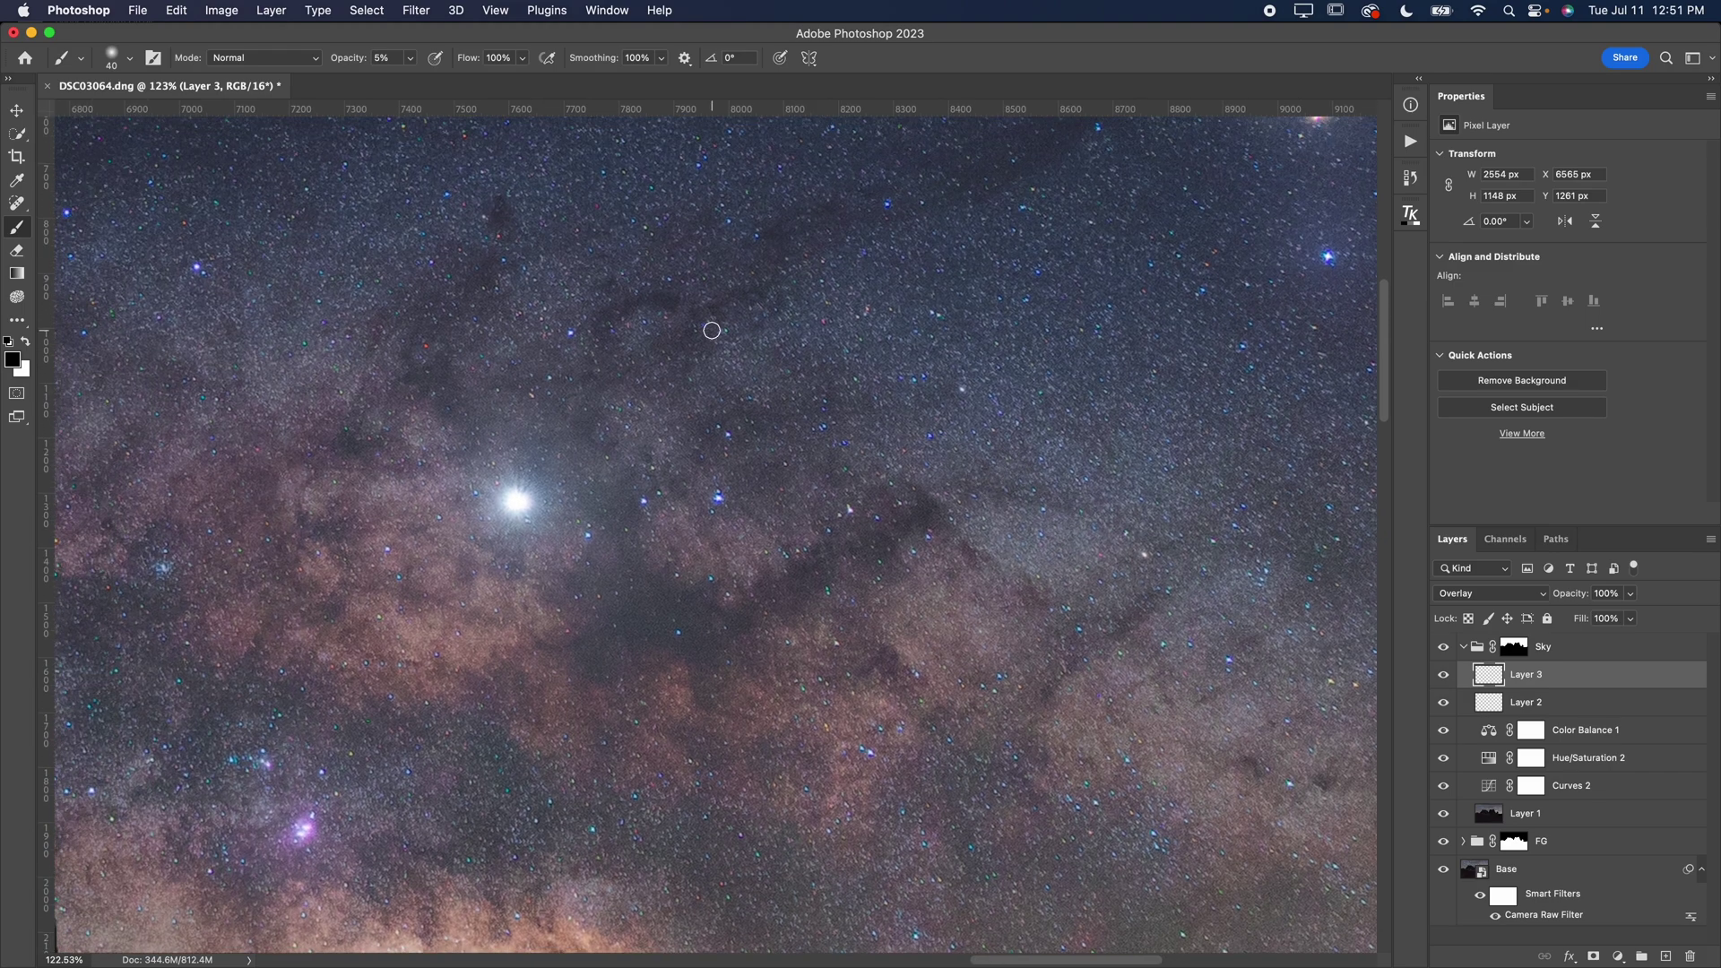
mouse_move(759, 299)
left_mouse_down()
mouse_move(699, 331)
mouse_move(627, 304)
mouse_move(618, 330)
left_mouse_up()
left_click_drag(544, 345, 802, 405)
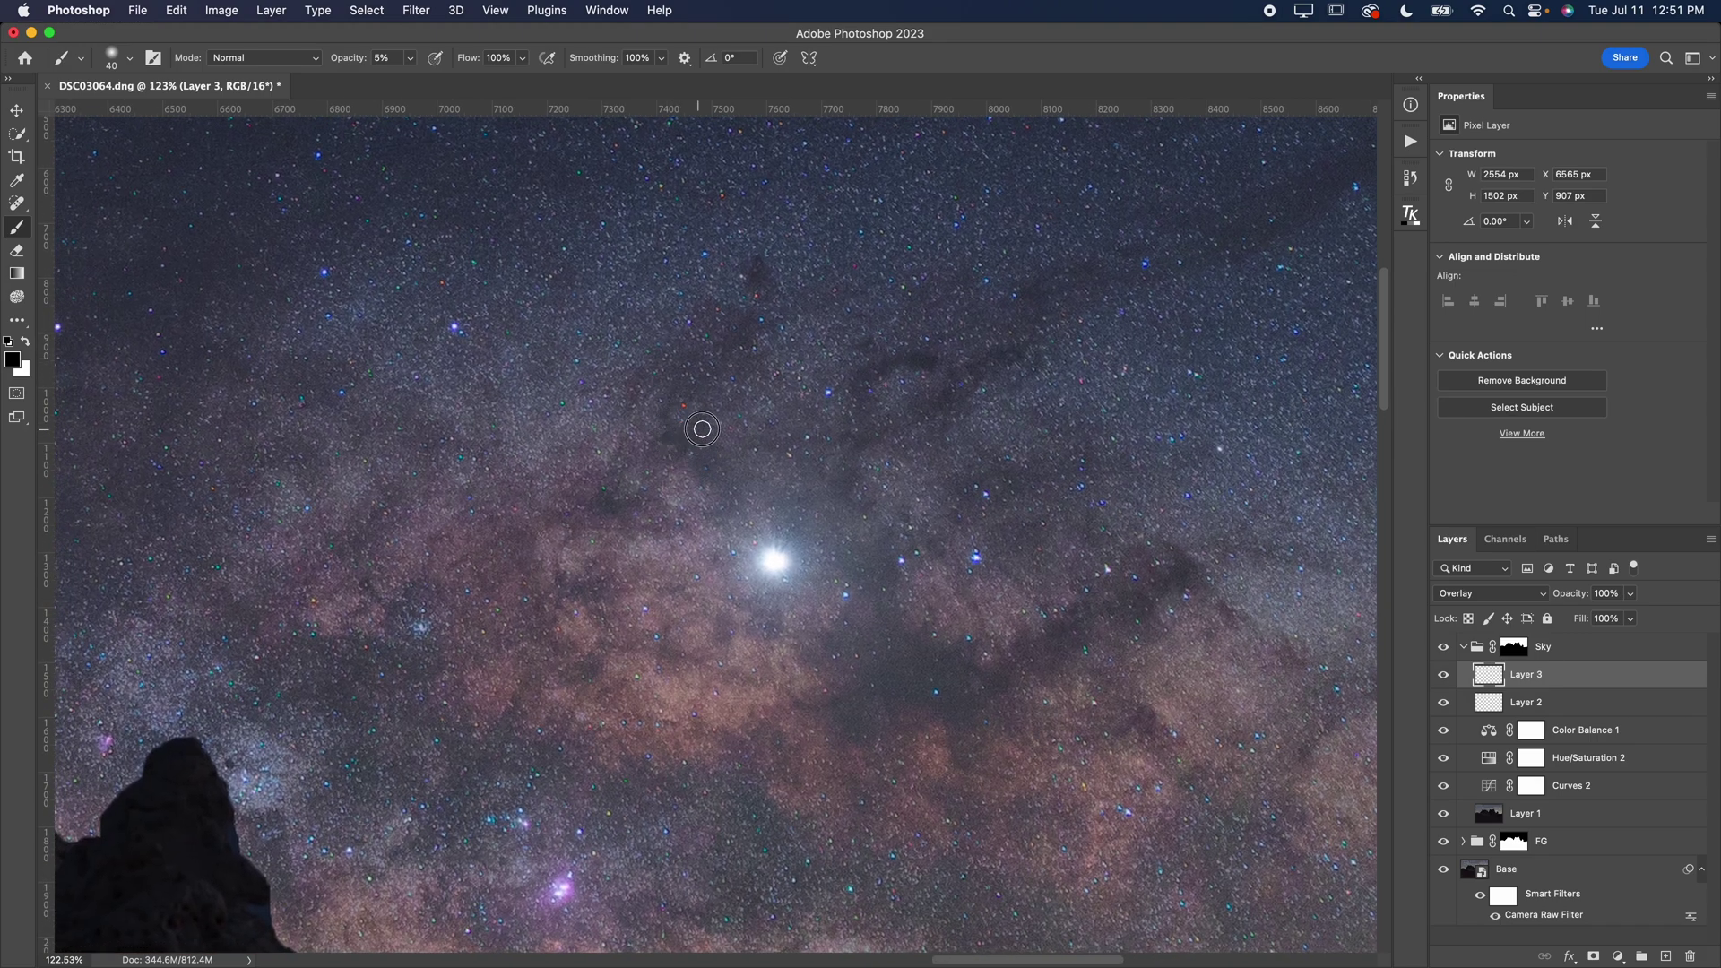
left_click(761, 307)
key("super+0")
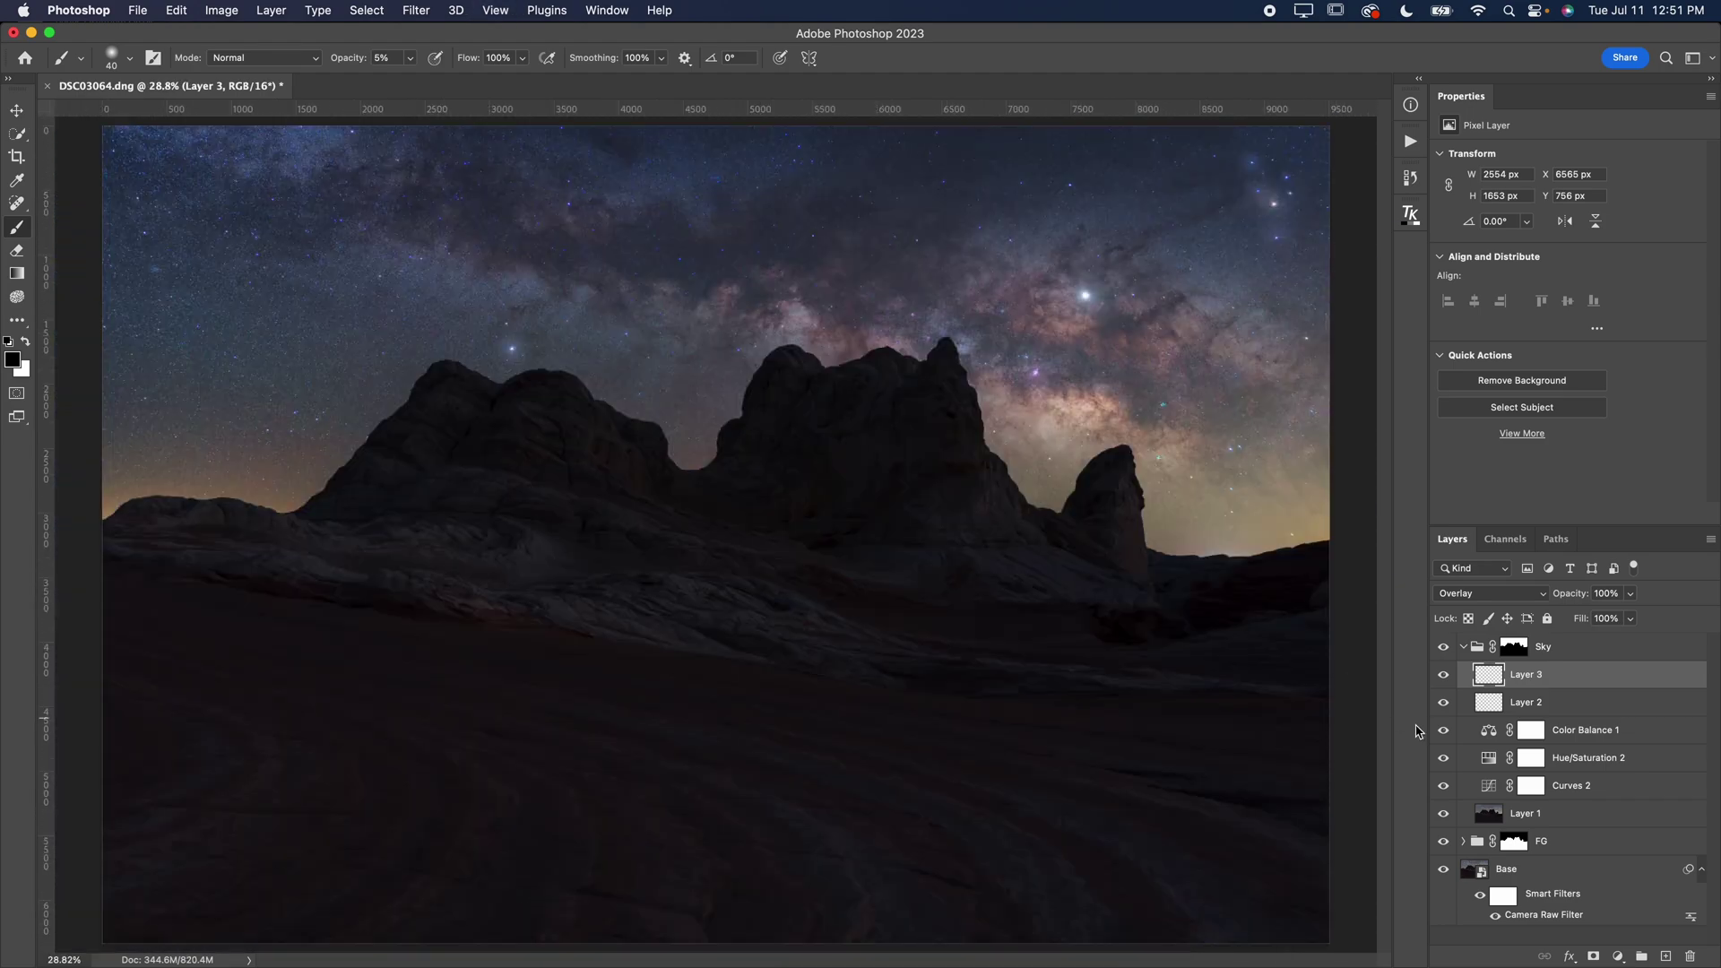
- Toggle Layer 3 and the Sky group on and off to compare their effect
left_click(1443, 675)
left_click(1443, 675)
left_click(1443, 675)
left_click(1443, 675)
left_click(1443, 674)
left_click(1443, 675)
left_click(1443, 675)
left_click(1444, 663)
left_click(1443, 664)
left_click(1443, 649)
left_click(1444, 648)
- Select the FG group's mask, collapse Sky, expand FG, and open the TK Lum-Mask panel
left_click(1479, 849)
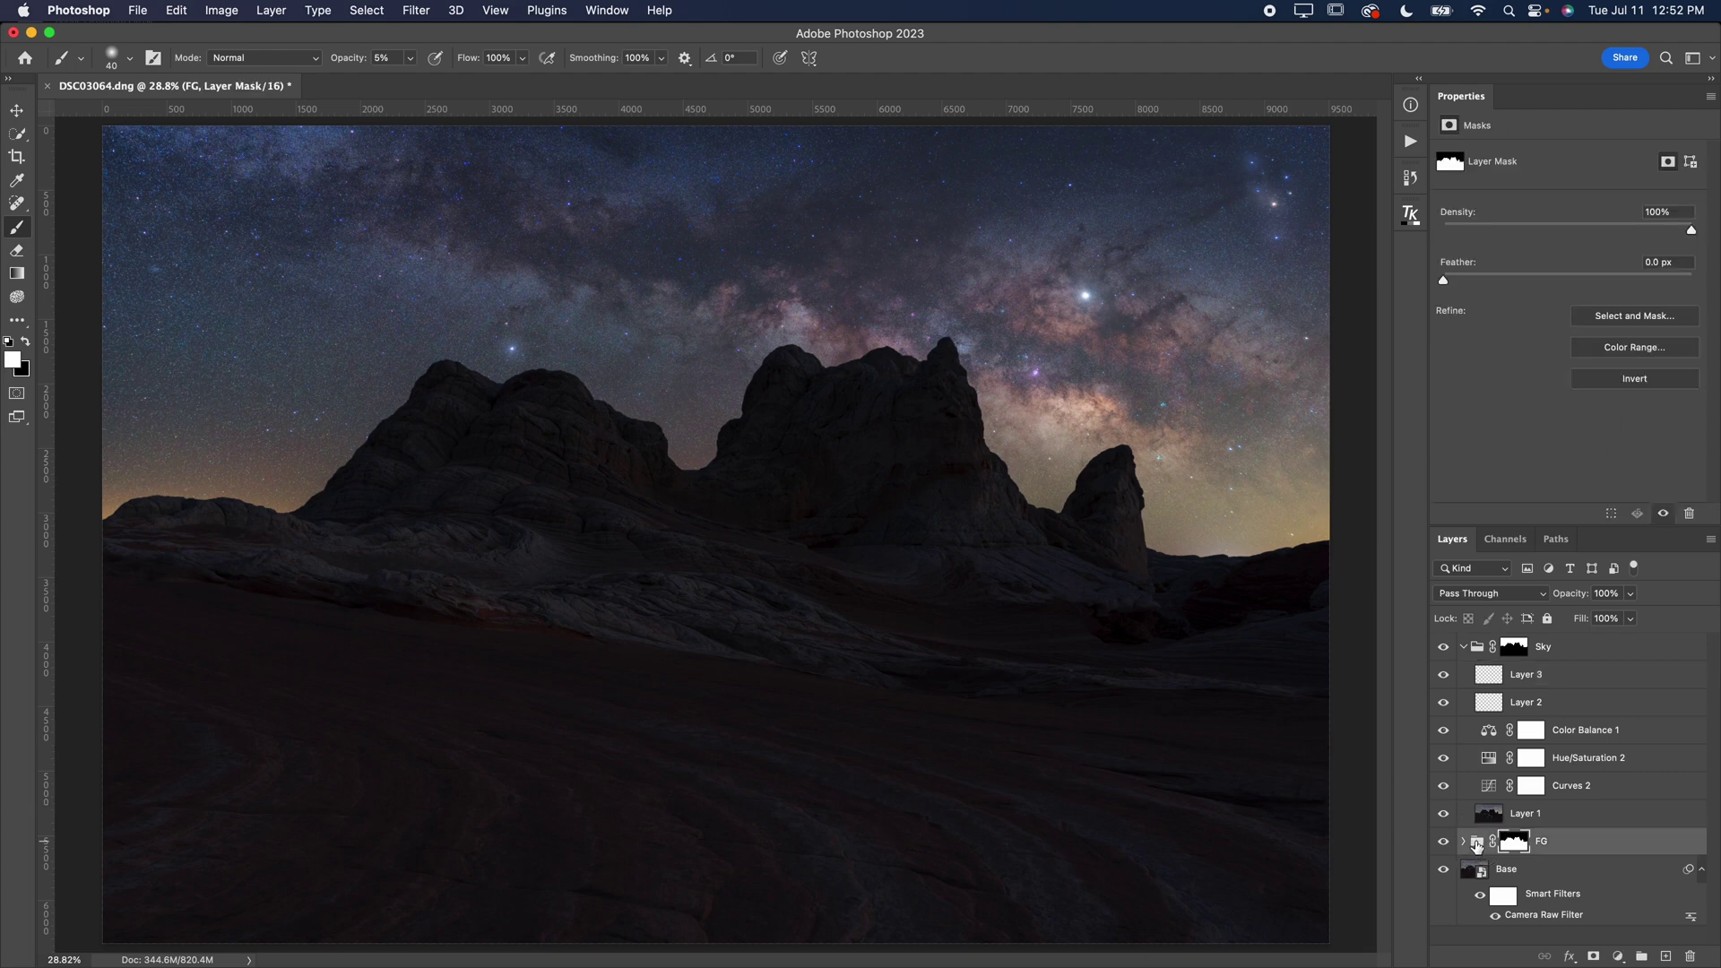
left_click(1461, 645)
left_click(1461, 675)
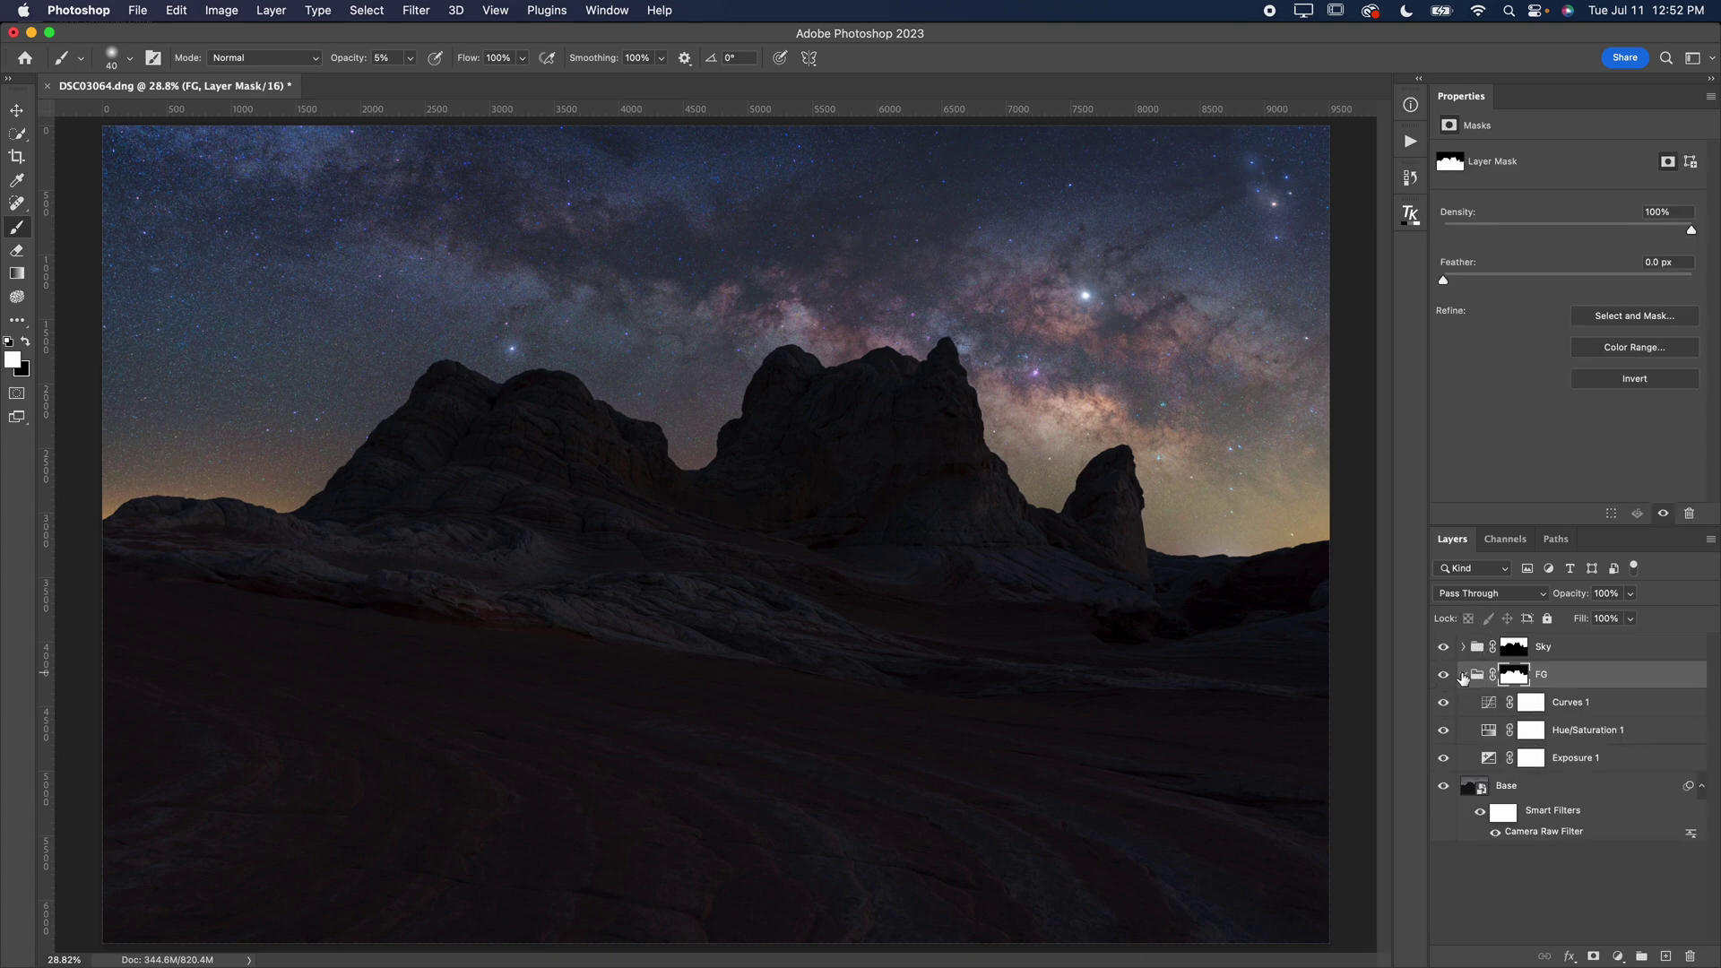
left_click(1410, 213)
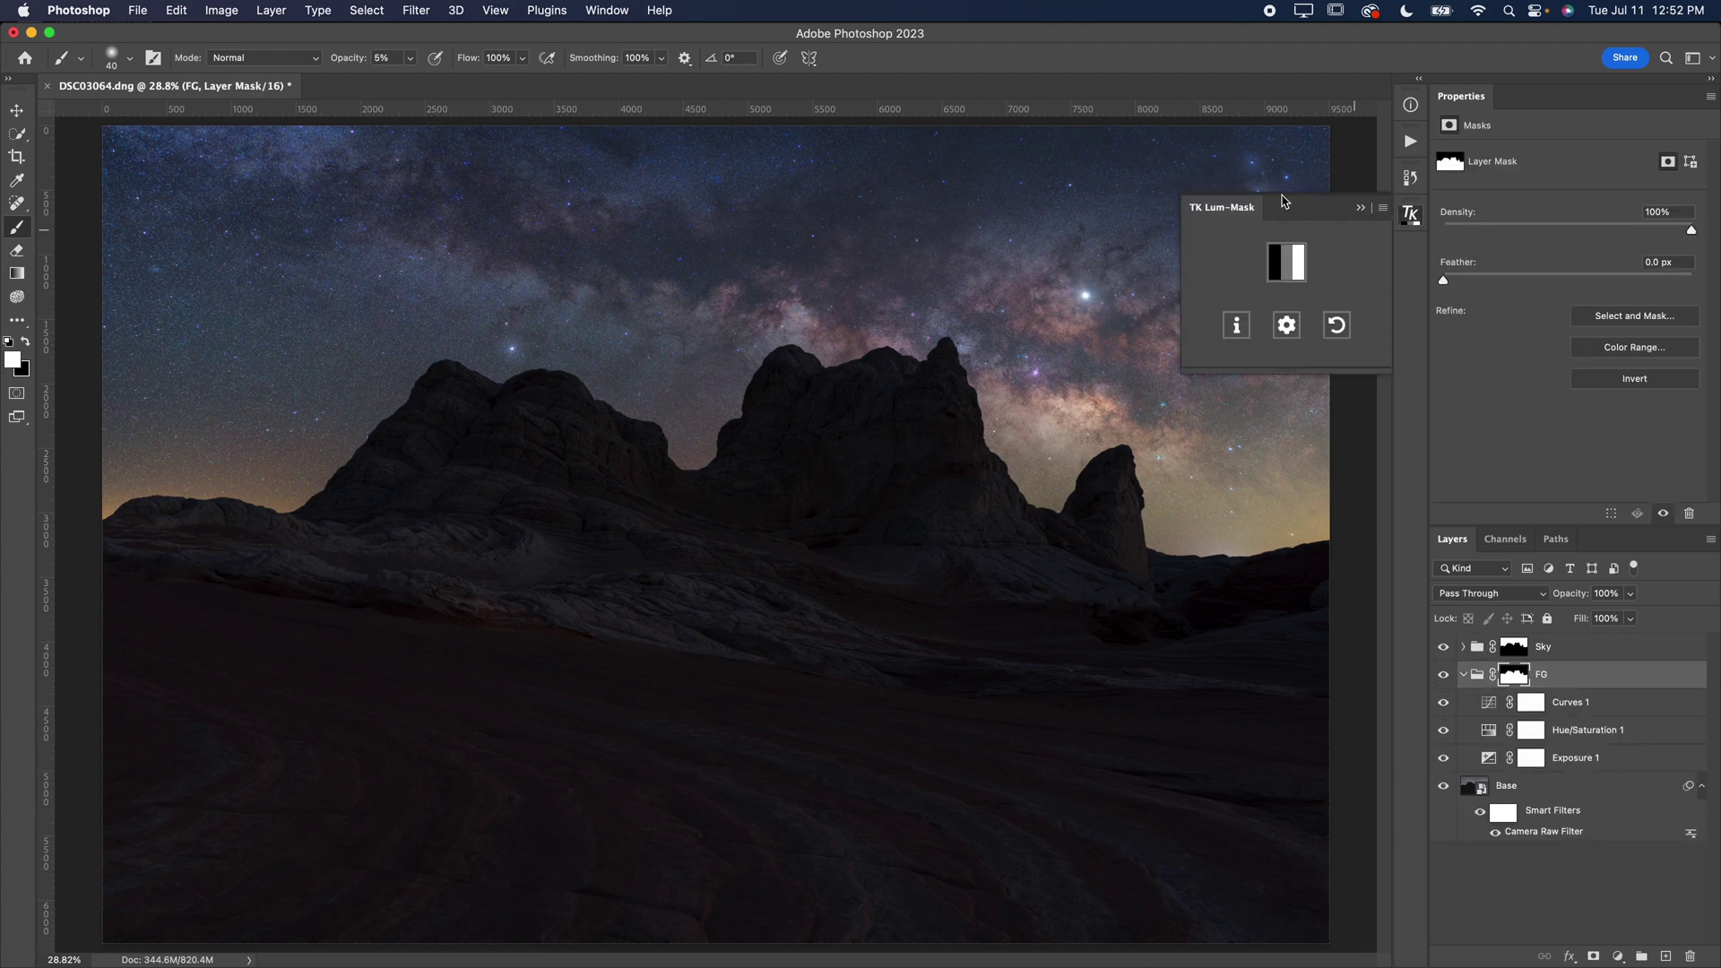
- Preview Darks-4, Darks-5 and Darks-6 luminosity masks, settling on Darks-5
left_click(1287, 269)
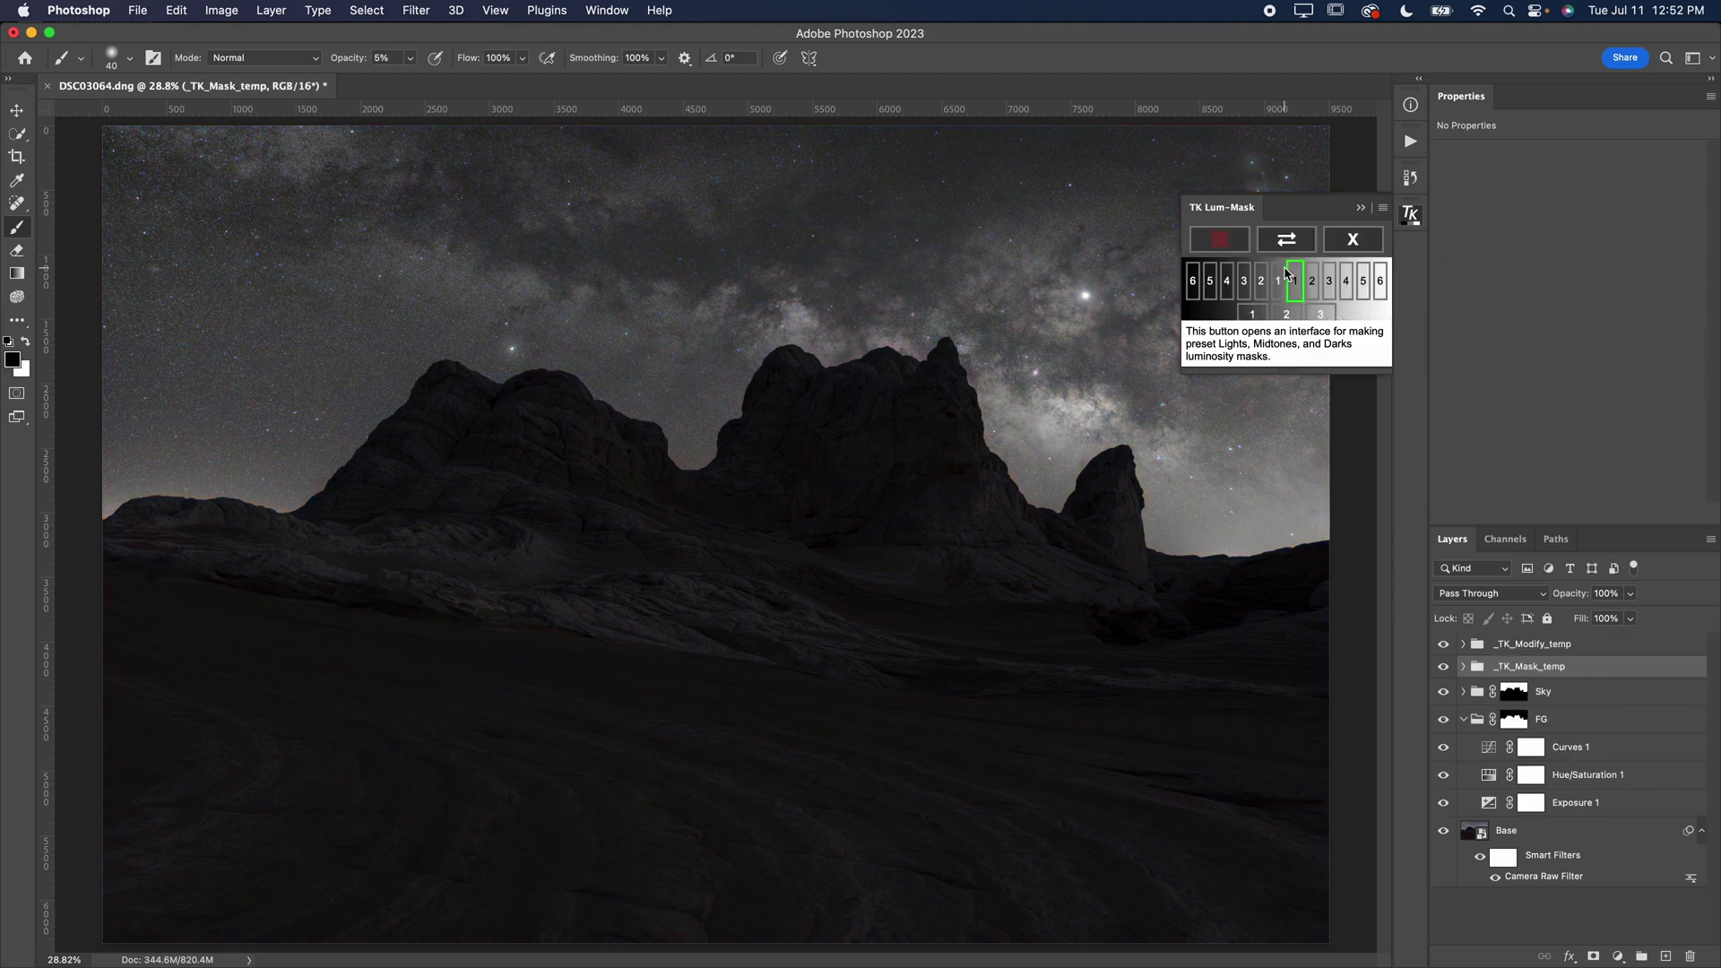
left_click(1227, 289)
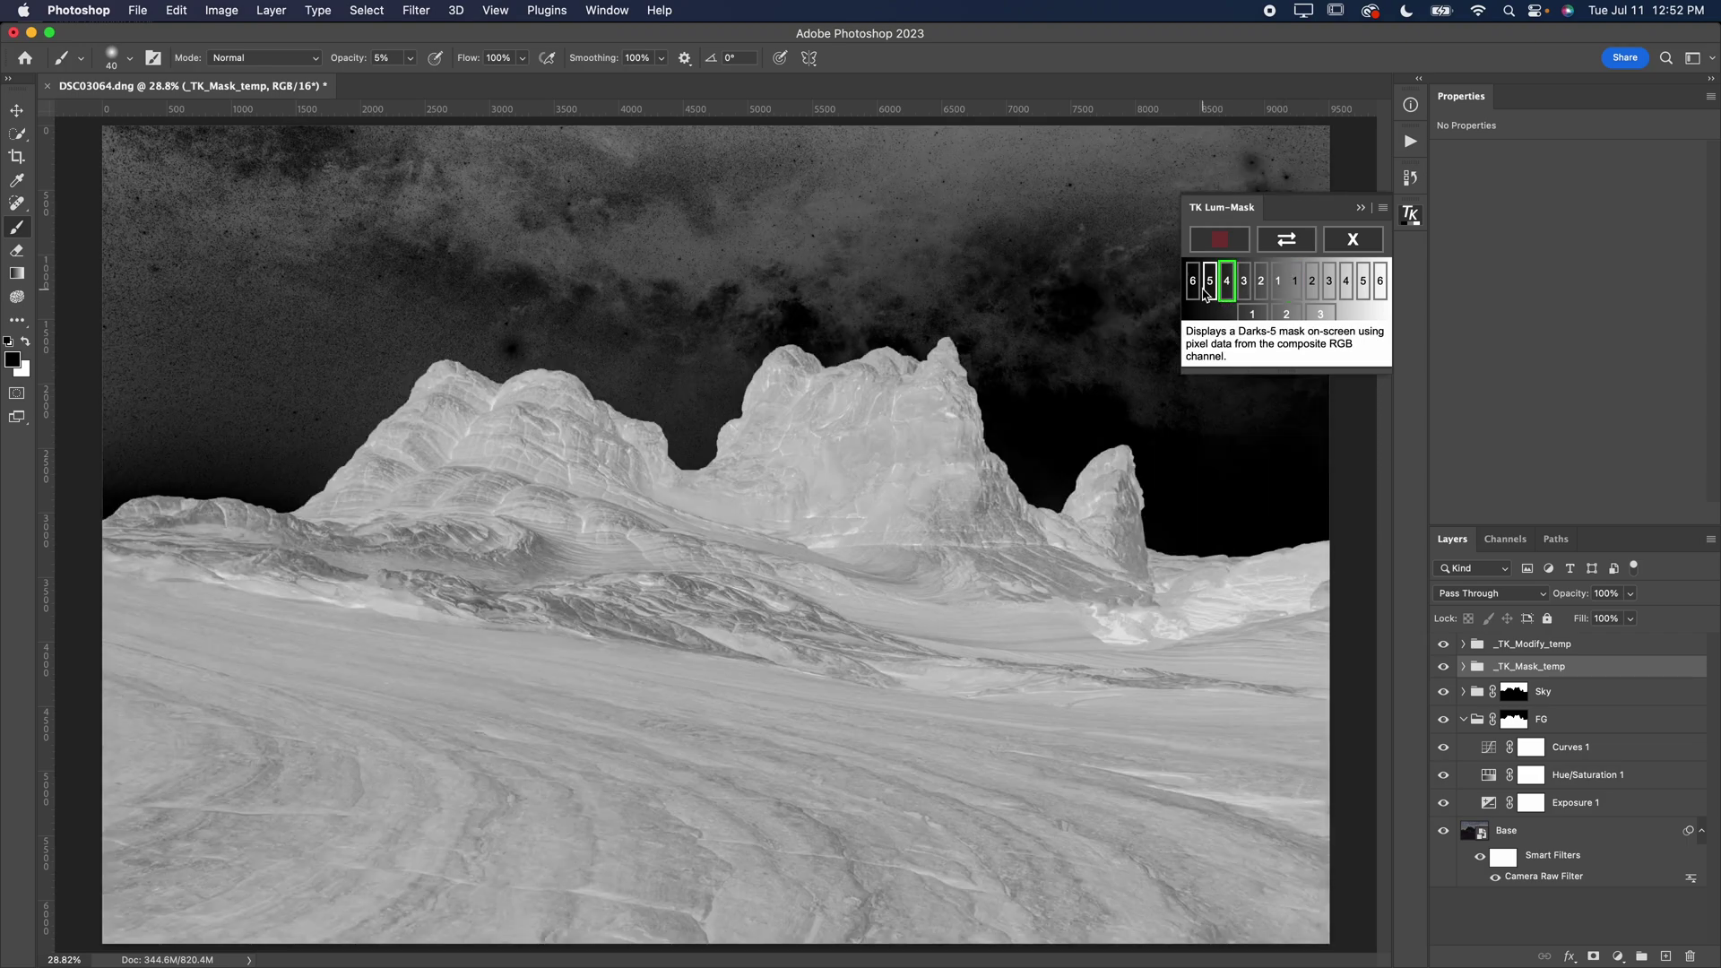
left_click(1209, 288)
left_click(1194, 289)
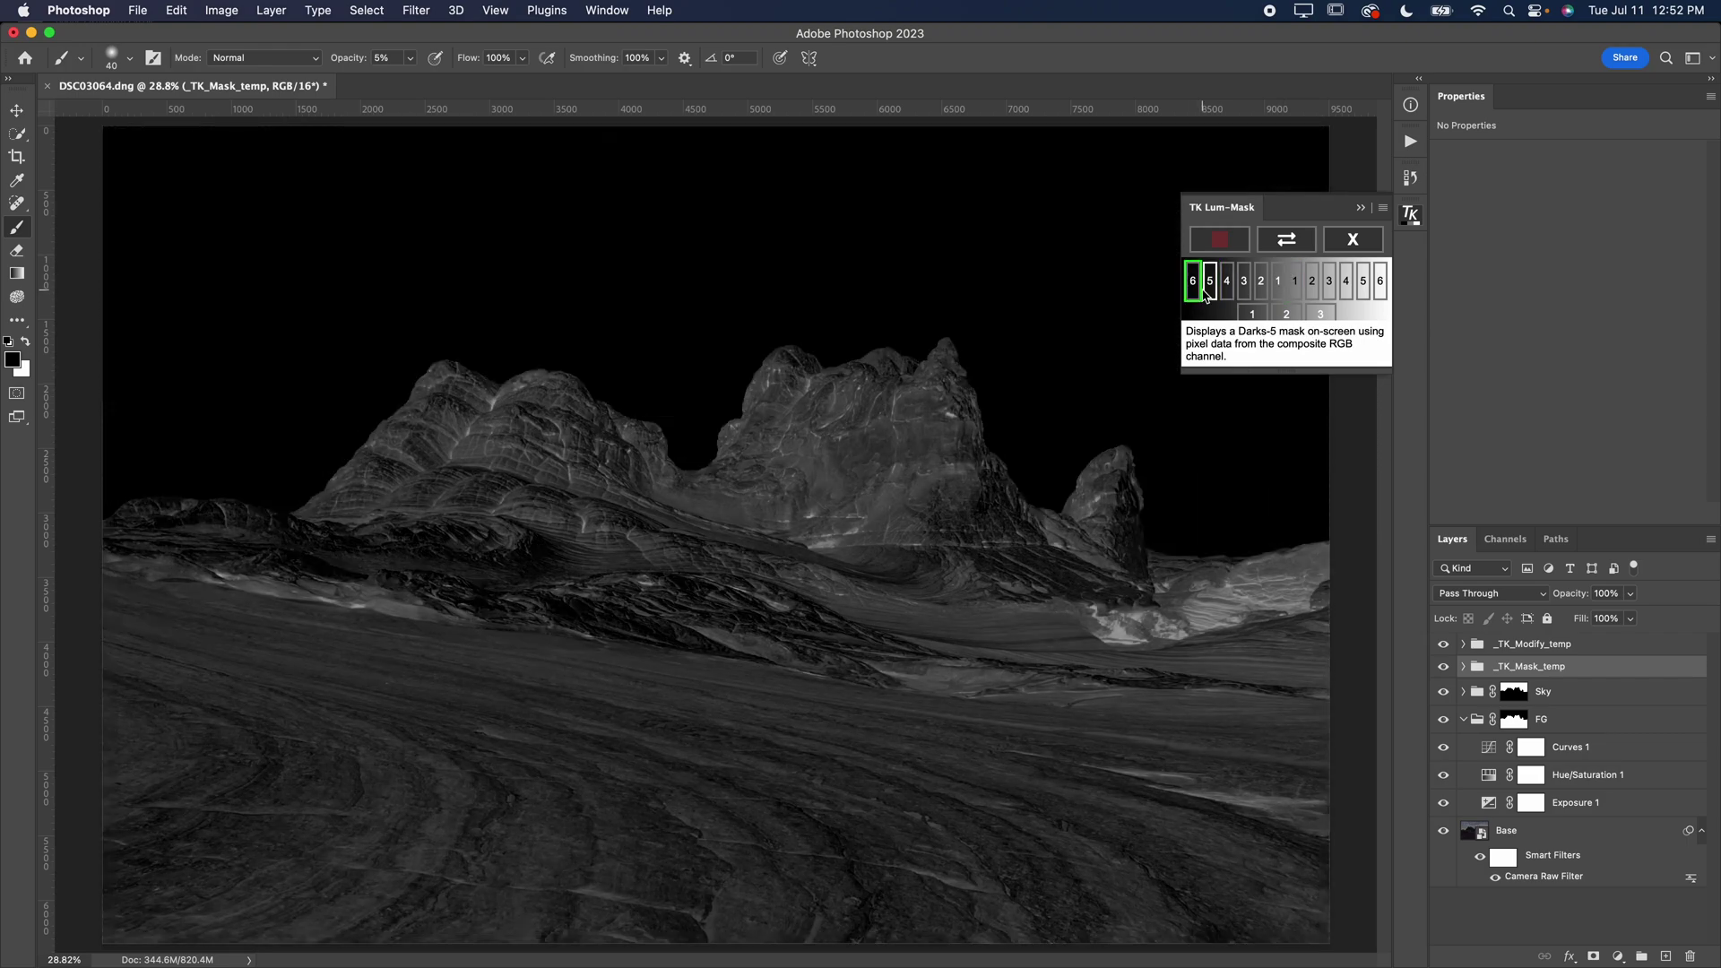
left_click(1207, 294)
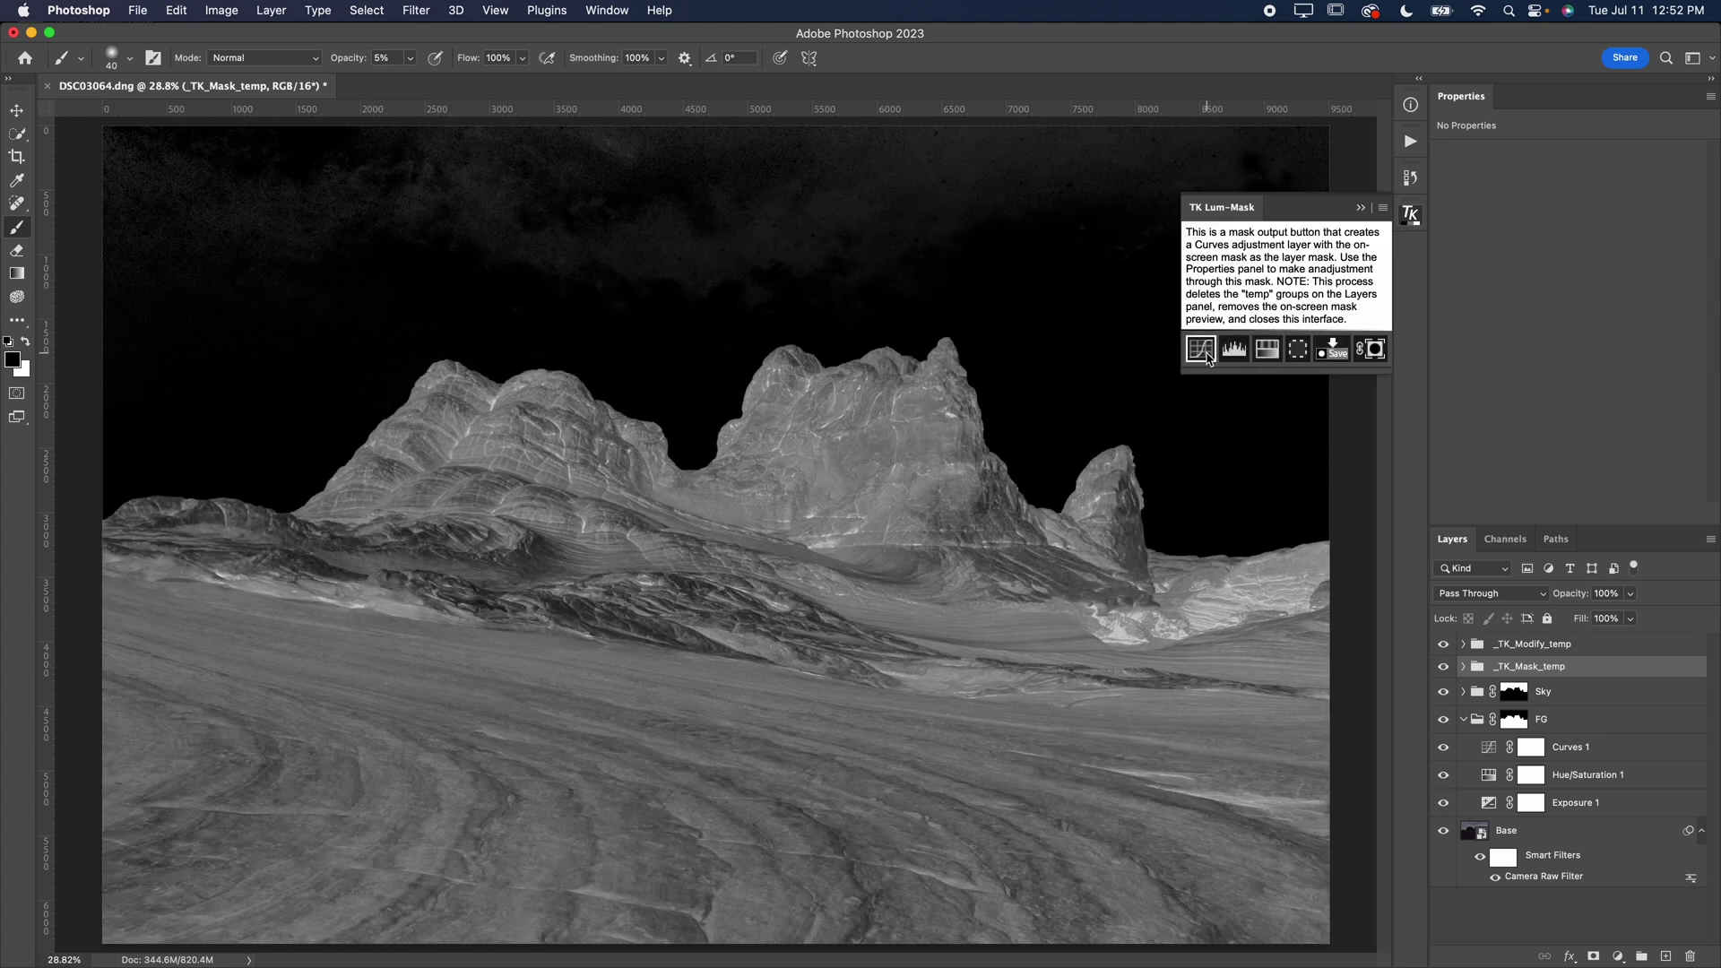
- Create a Darks-5–masked Curves 3 layer, raising the midpoint from 117 to 135
left_click(1203, 351)
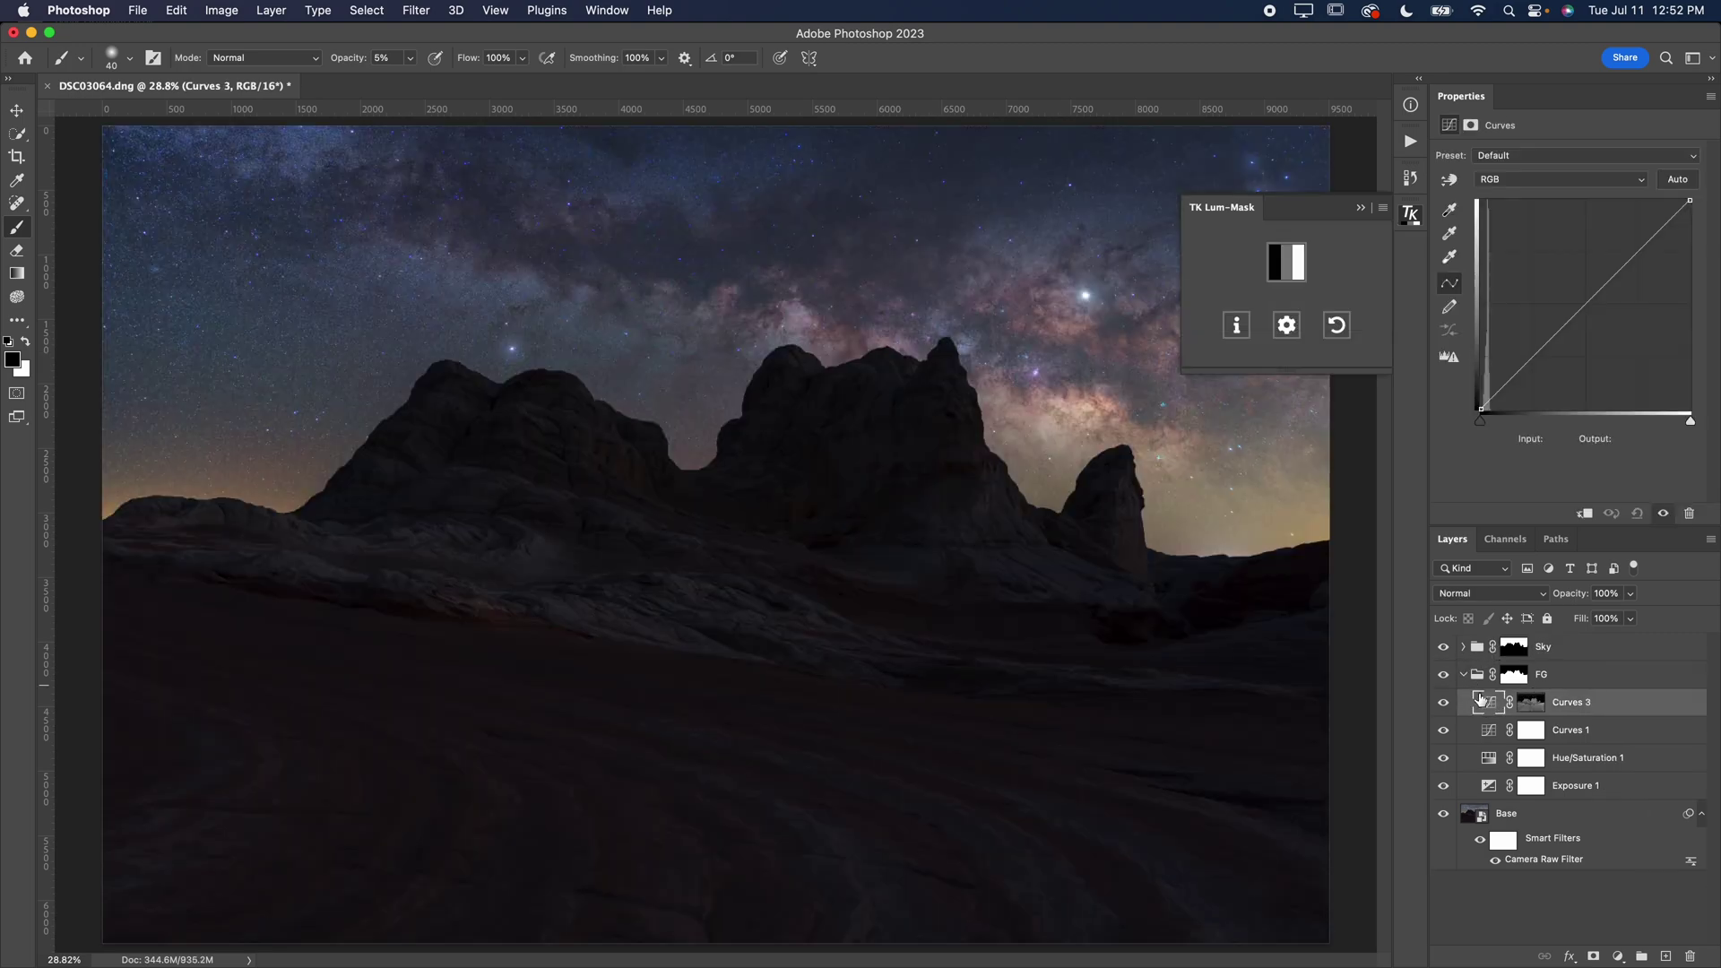
mouse_move(1576, 312)
left_mouse_down()
mouse_move(1568, 278)
mouse_move(1576, 299)
left_mouse_up()
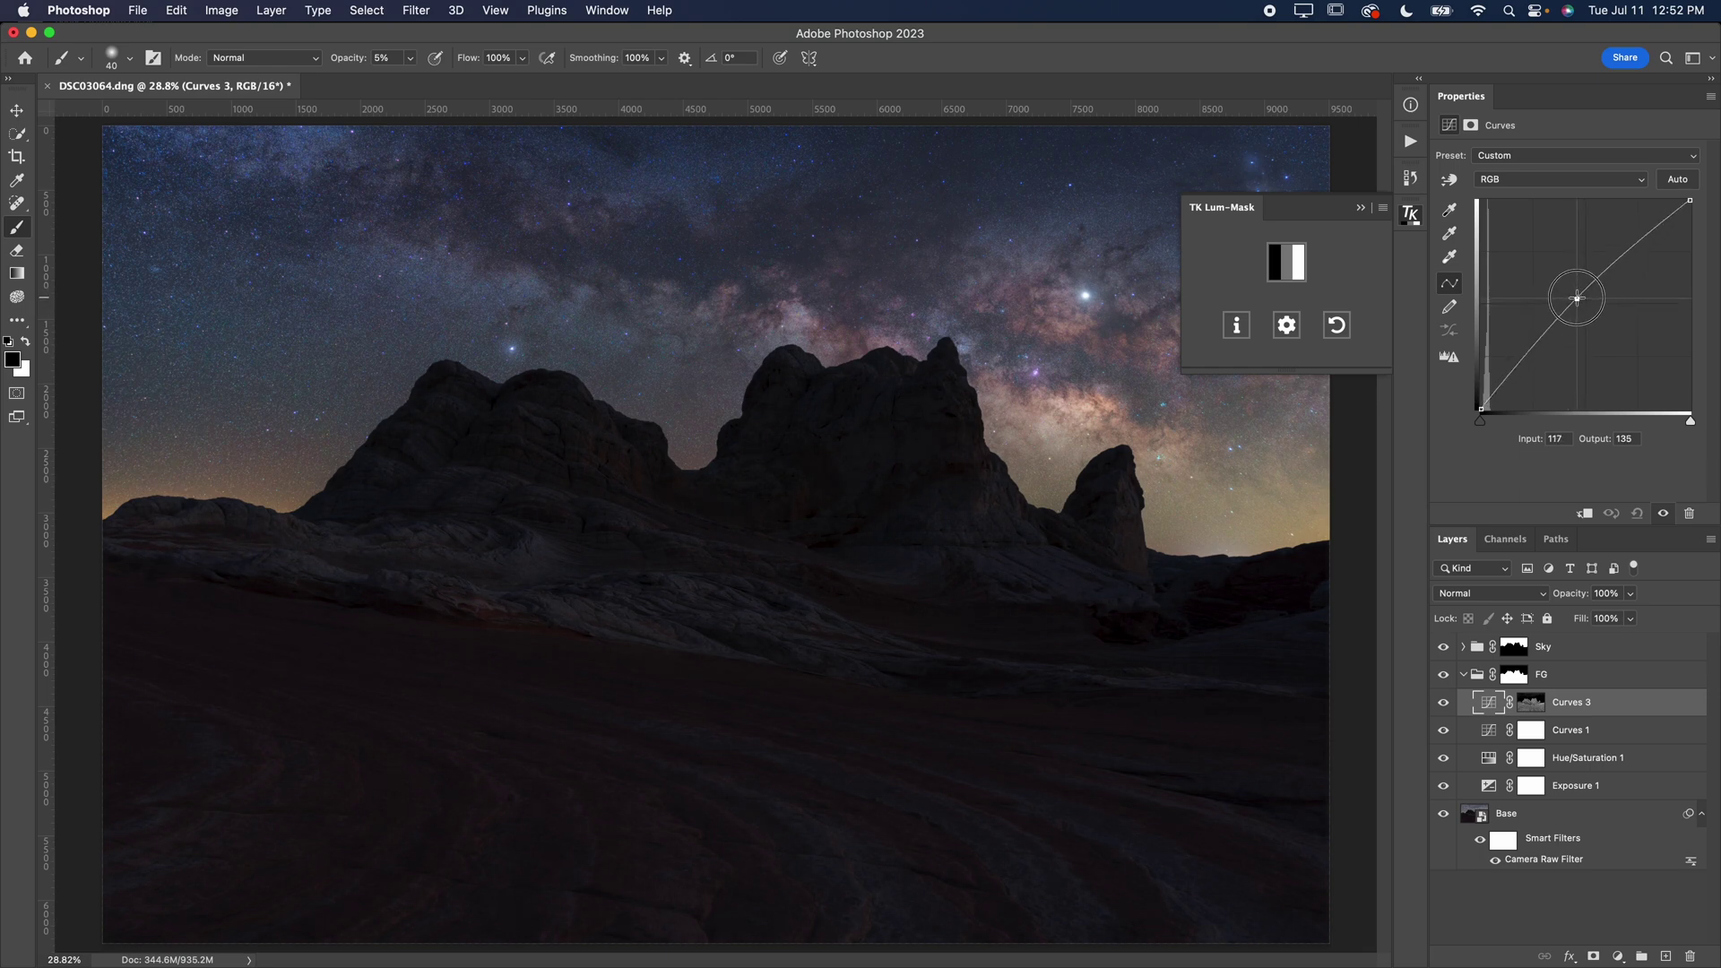
left_click(1442, 703)
left_click(1443, 702)
- Add Layer 4 above Curves 3 in Overlay blend mode
left_click(1664, 957)
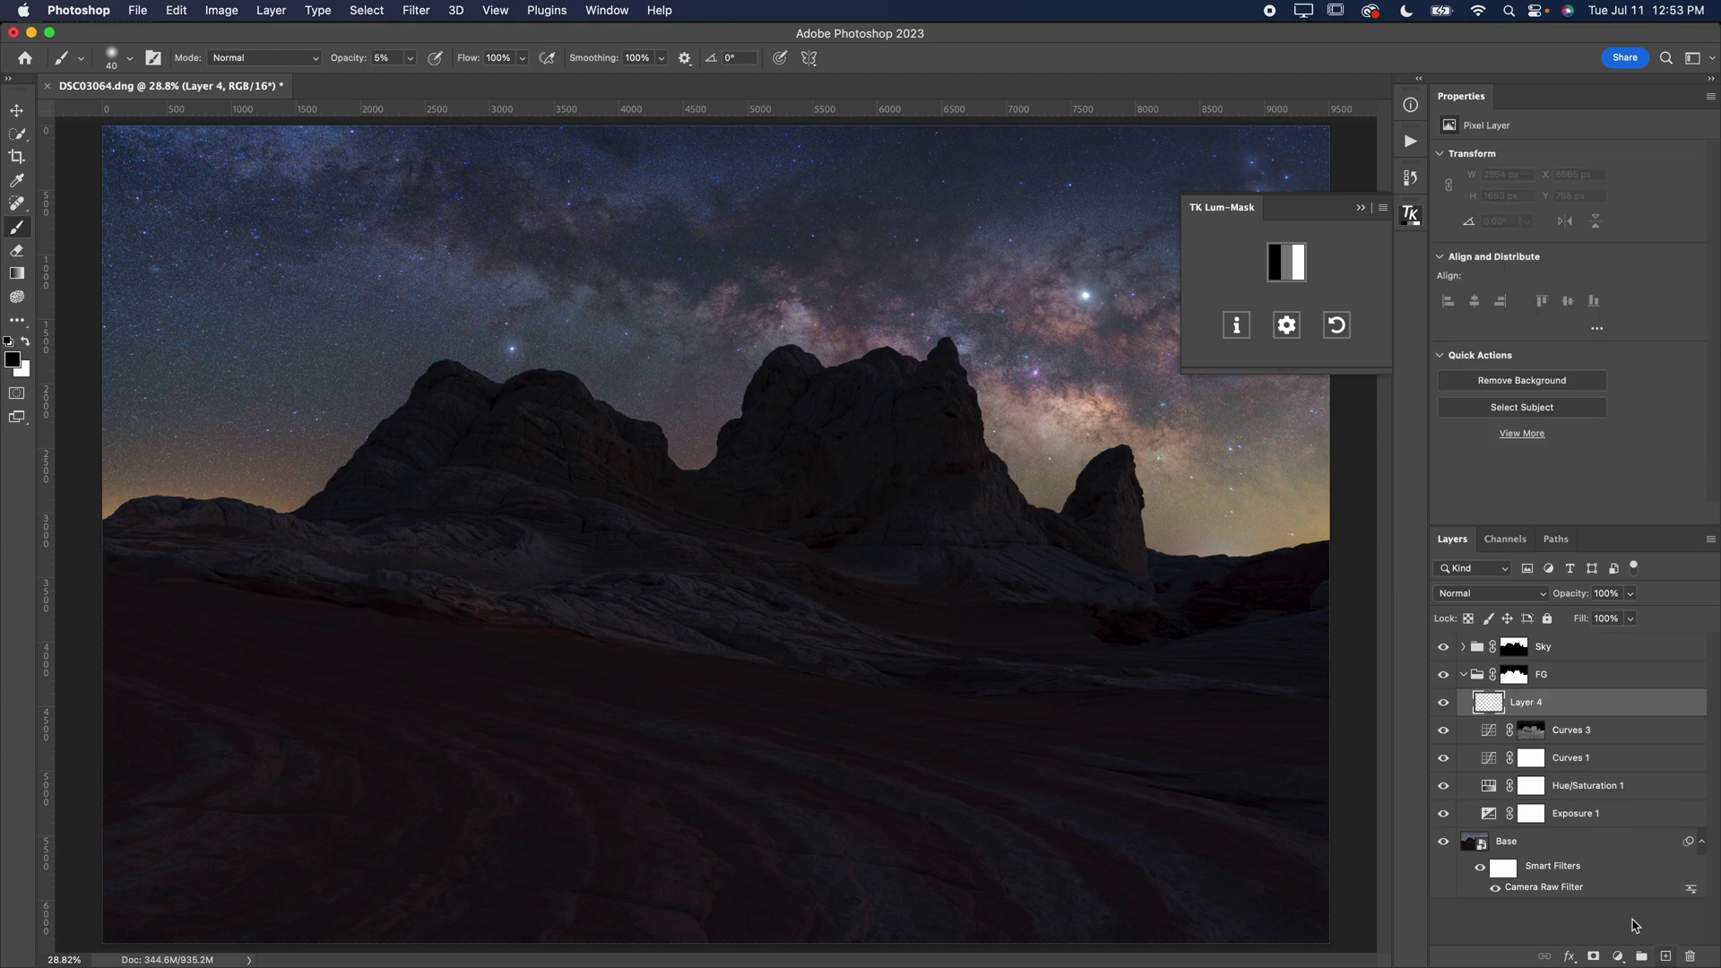
left_click(1473, 597)
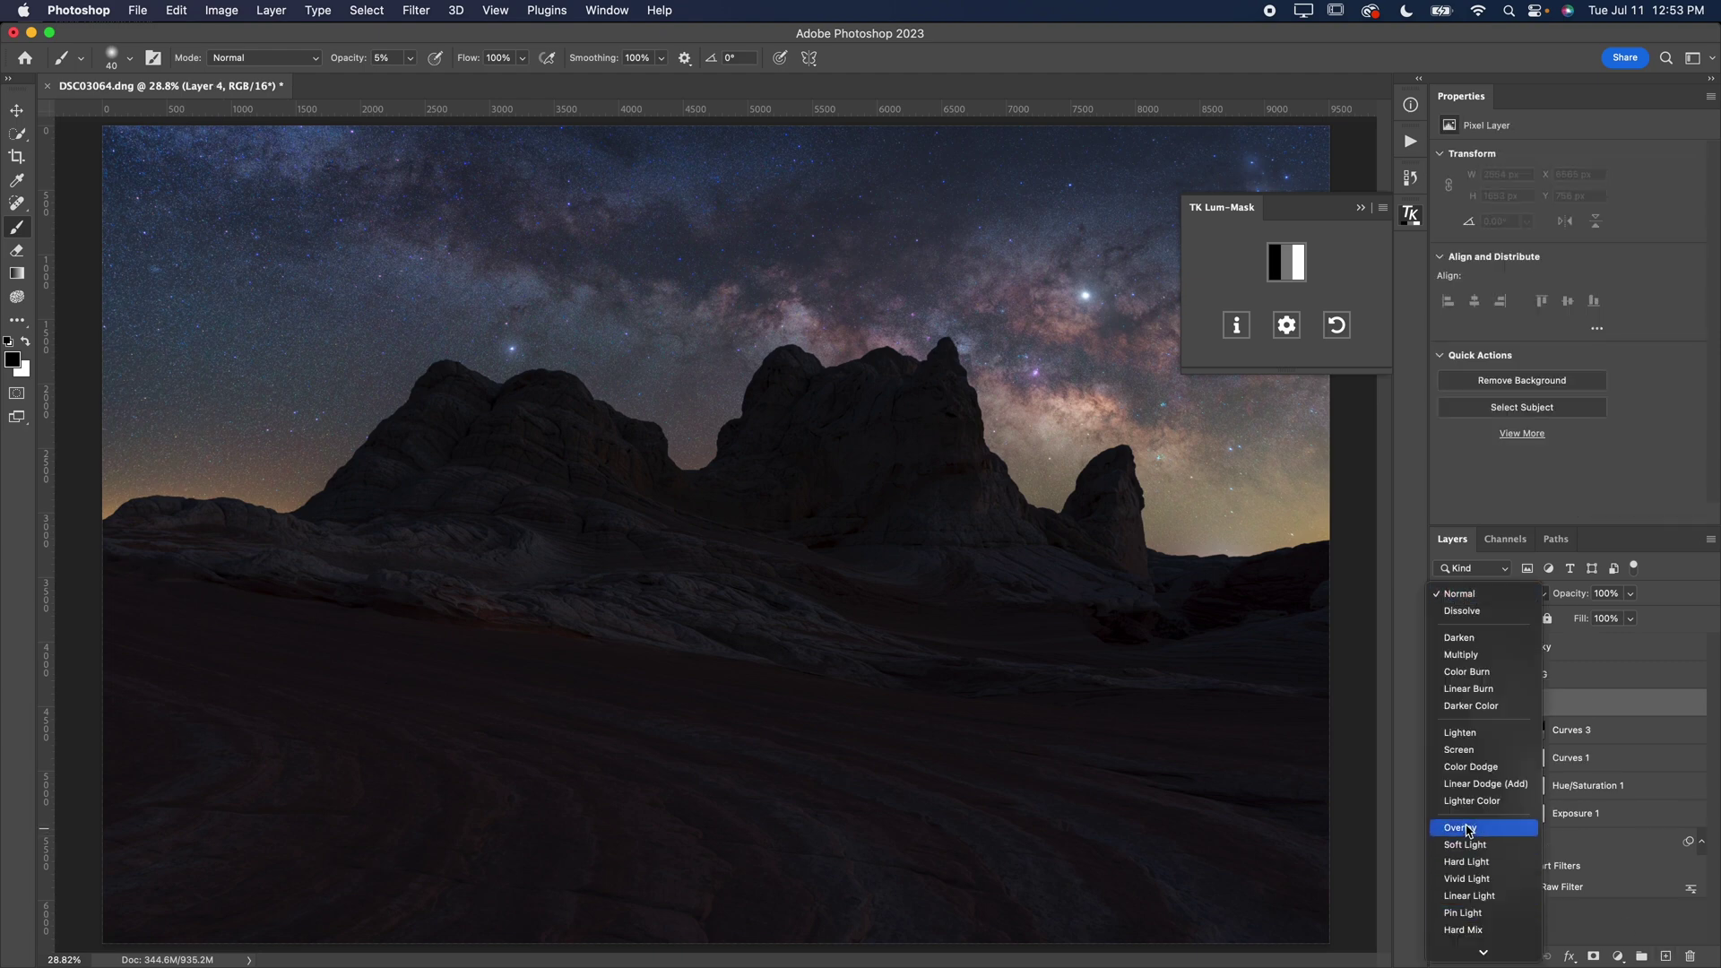
left_click(1454, 826)
- Sample the rock colour and set the foreground colour to near-white
key("i")
left_click(889, 447)
left_click(12, 360)
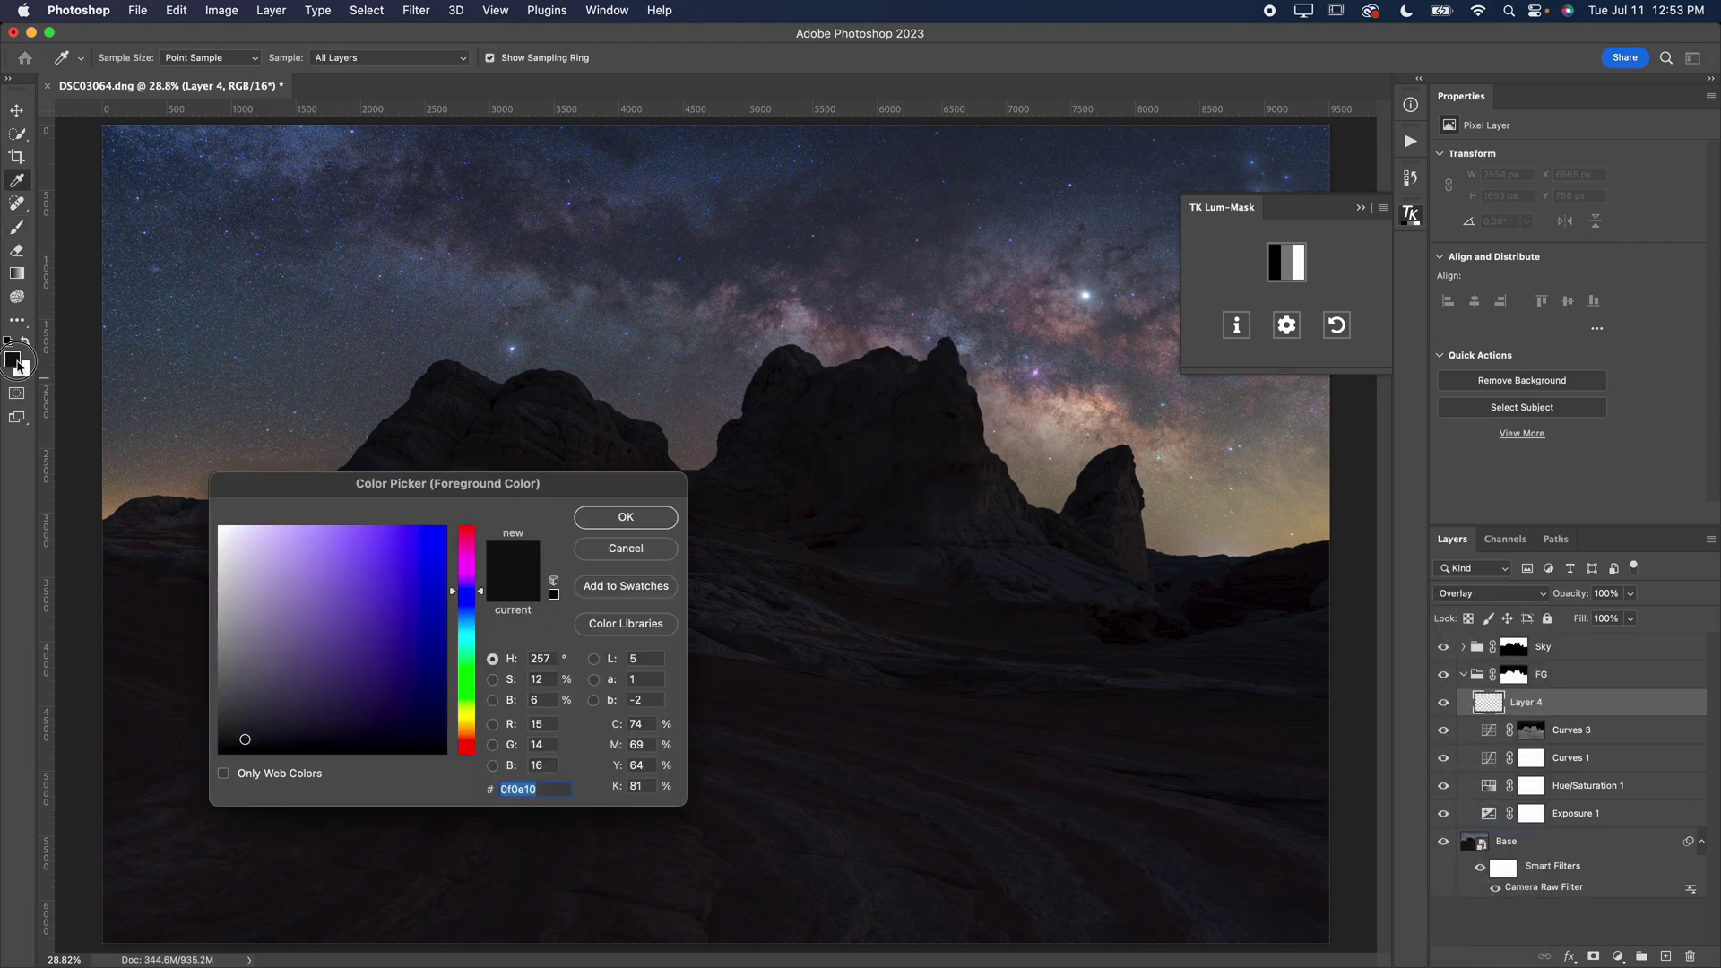
left_click_drag(932, 441, 899, 435)
left_click_drag(248, 543, 224, 511)
left_click(609, 520)
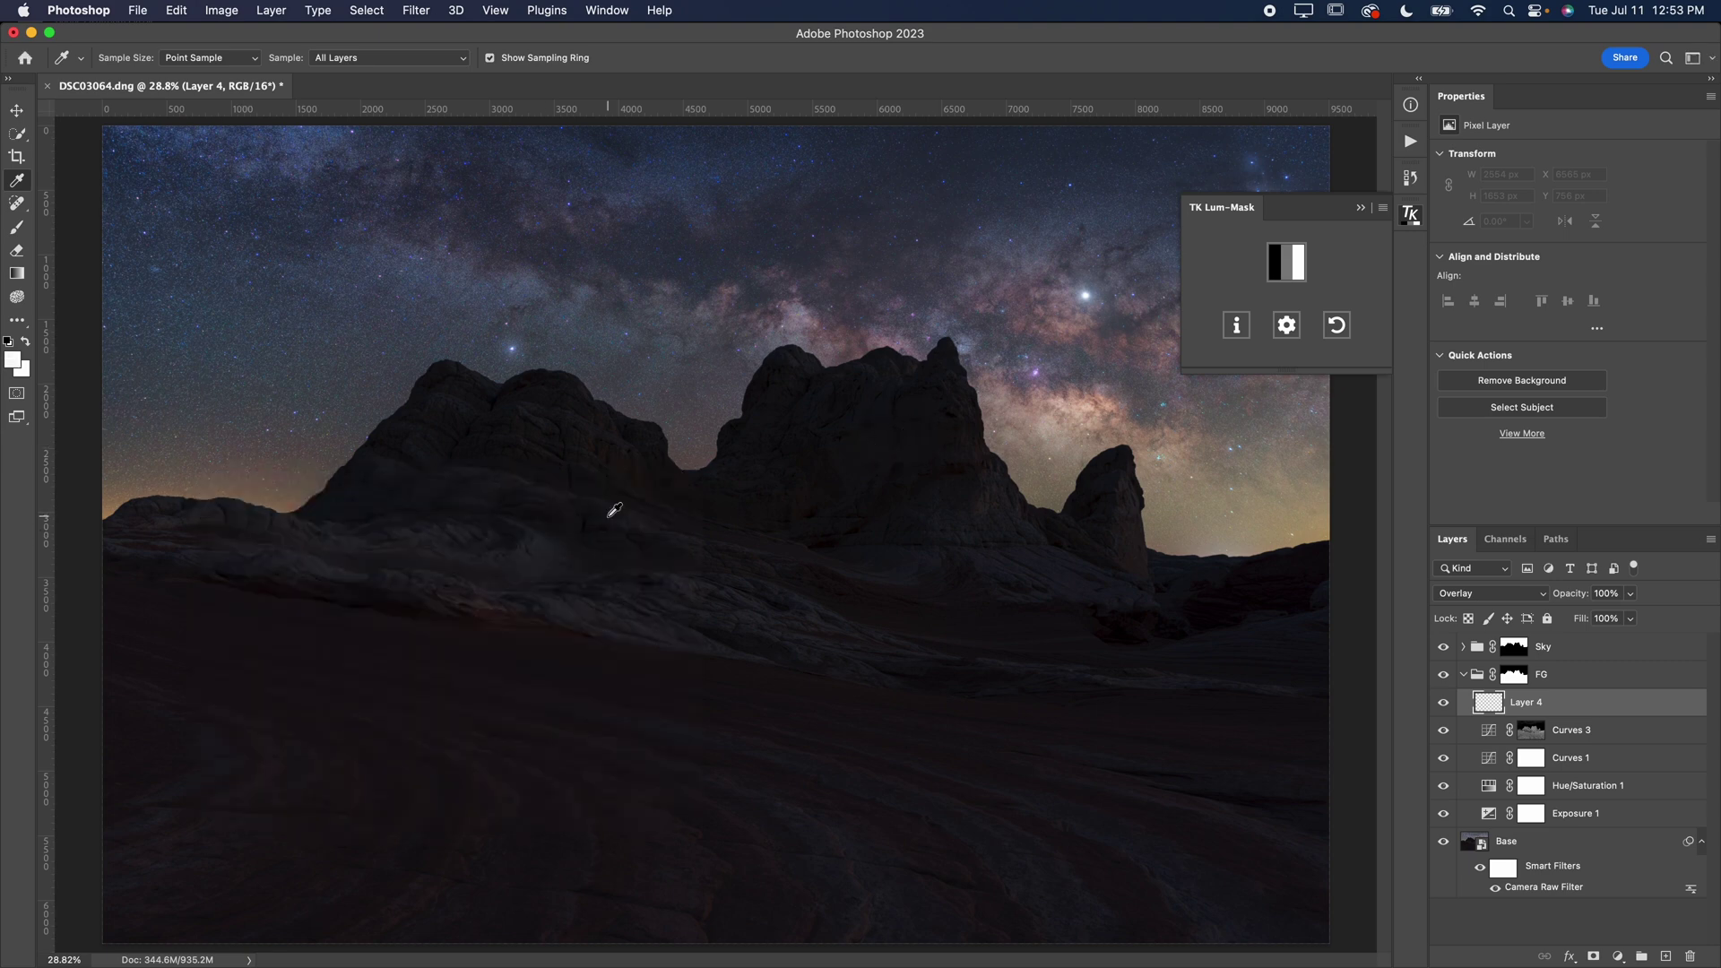
- Paint soft light over the central rock with a 2100-px brush
key("b")
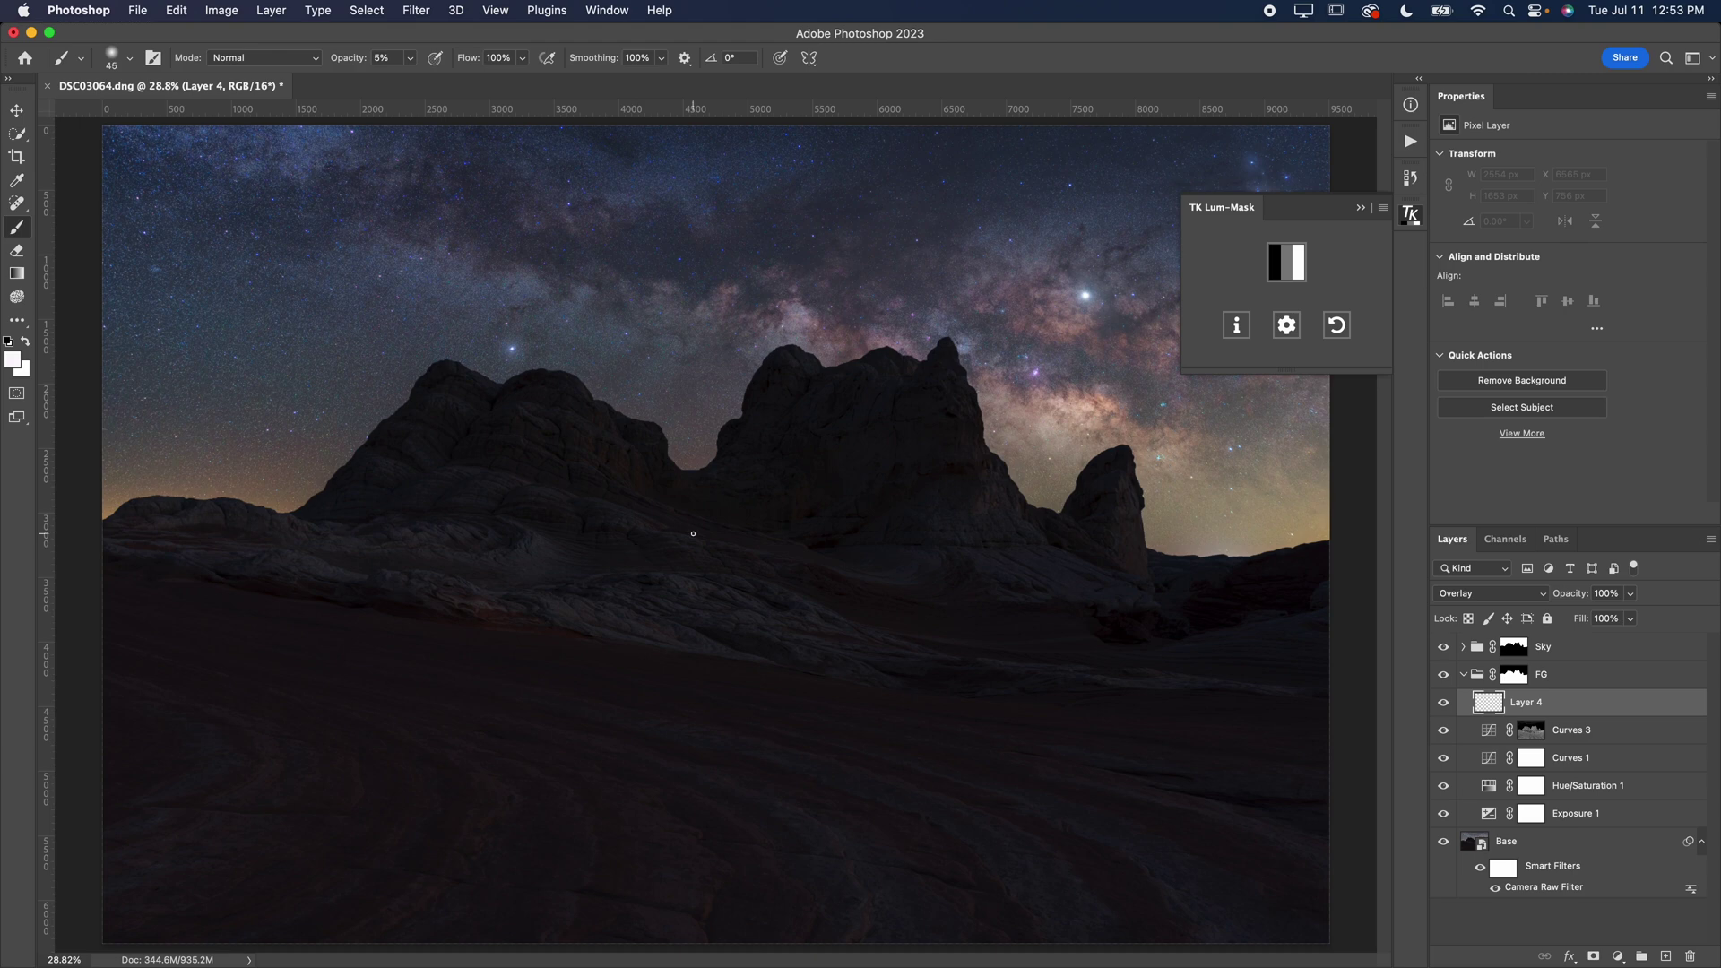
key("bracketright")
key("bracketright")
key("bracketright")
key("bracketright")
key("bracketright")
key("bracketright")
key("bracketright")
key("bracketright")
key("bracketright")
key("bracketright")
key("bracketright")
key("bracketright")
key("bracketright")
key("bracketright")
key("bracketright")
key("bracketright")
key("bracketright")
key("bracketright")
key("bracketright")
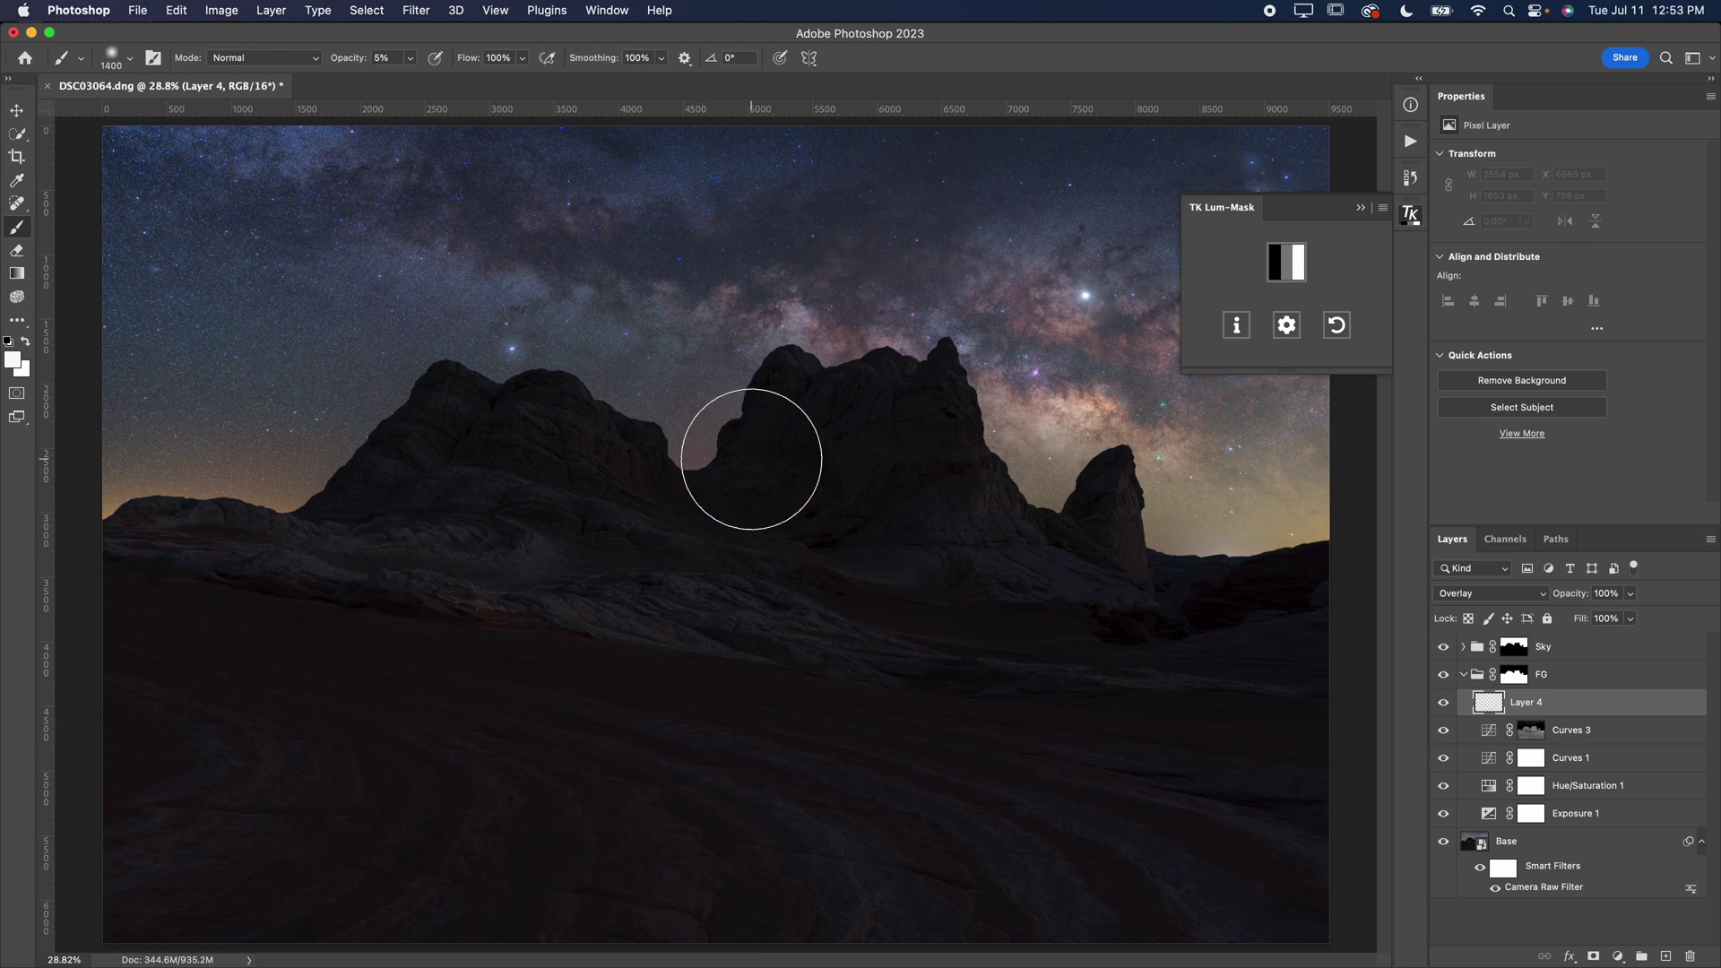
mouse_move(772, 443)
left_mouse_down()
mouse_move(933, 434)
mouse_move(803, 453)
mouse_move(945, 469)
mouse_move(460, 434)
mouse_move(591, 430)
mouse_move(661, 499)
mouse_move(840, 500)
mouse_move(962, 526)
mouse_move(953, 538)
mouse_move(1004, 565)
left_mouse_up()
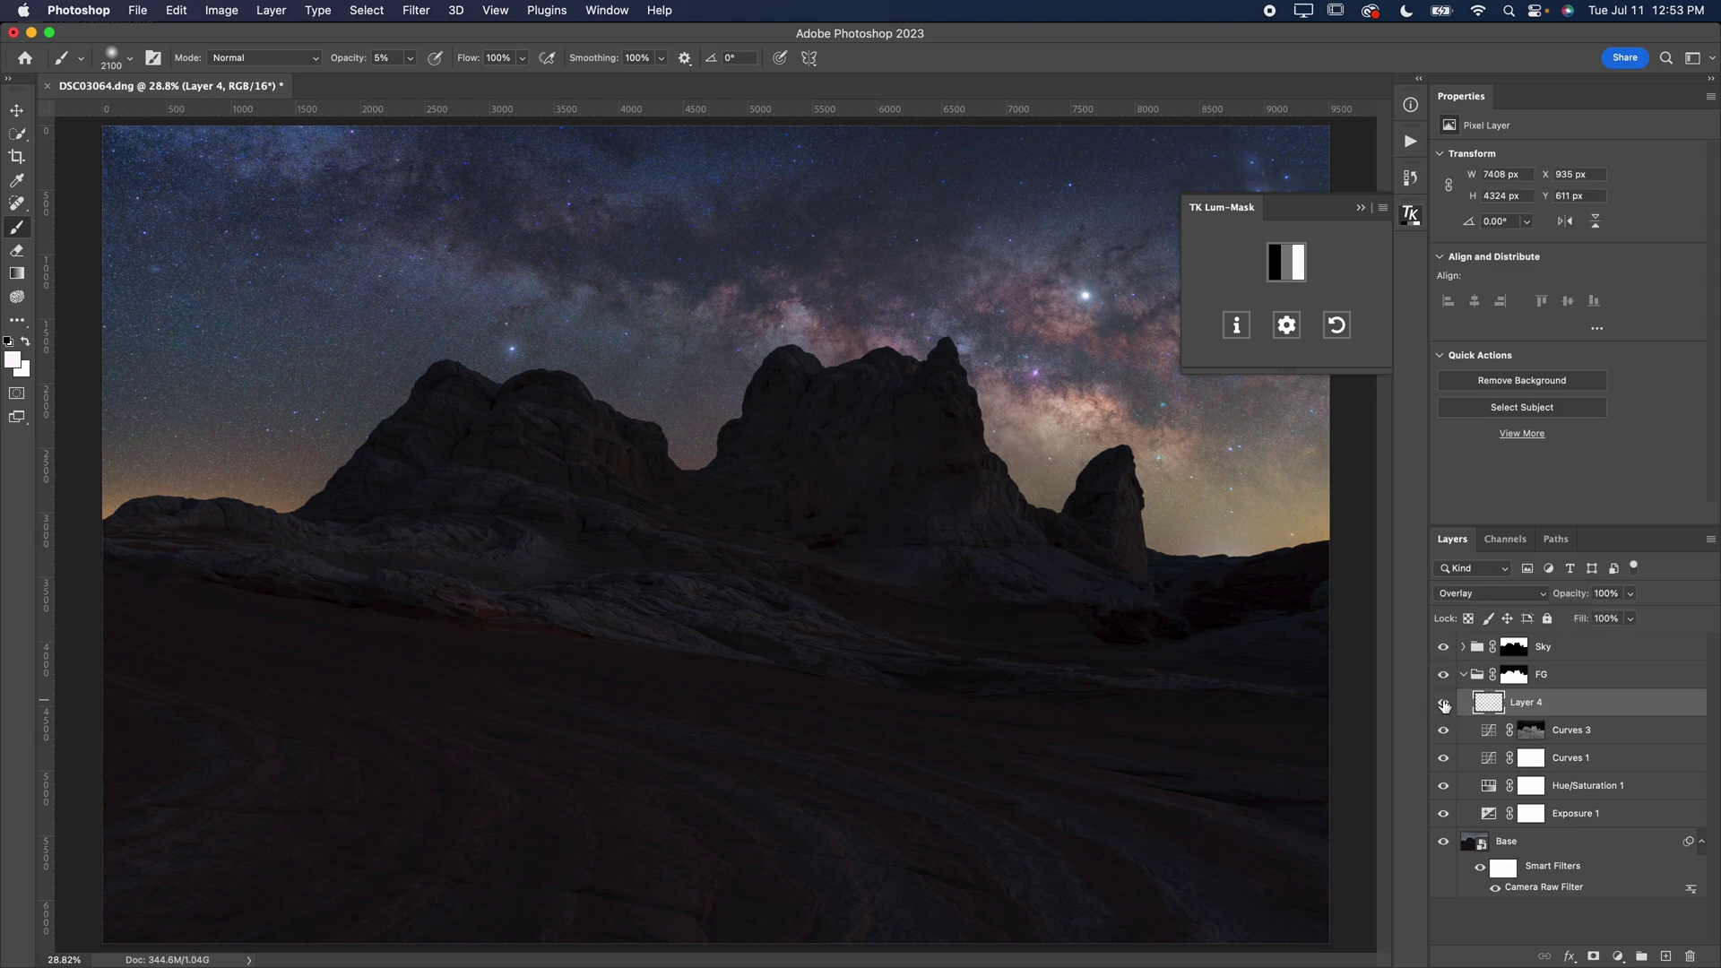
- Close the TK Lum-Mask panel and toggle Layer 4 to compare its lightening
key("super+minus")
key("super+minus")
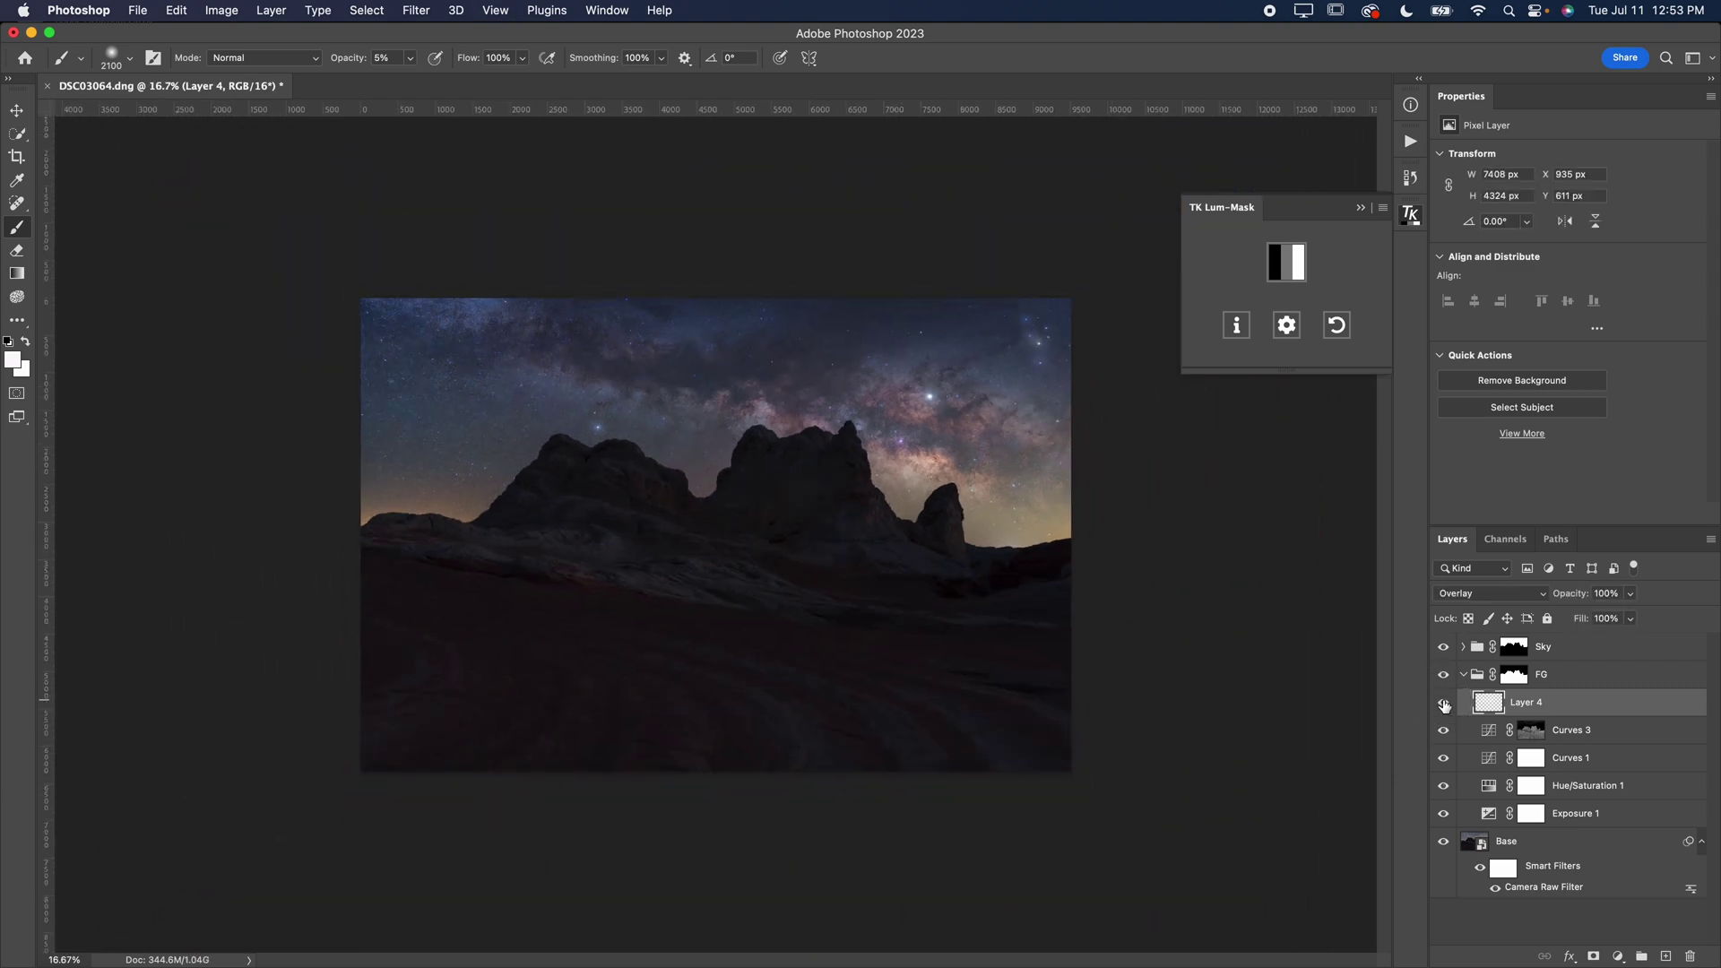
left_click(1360, 208)
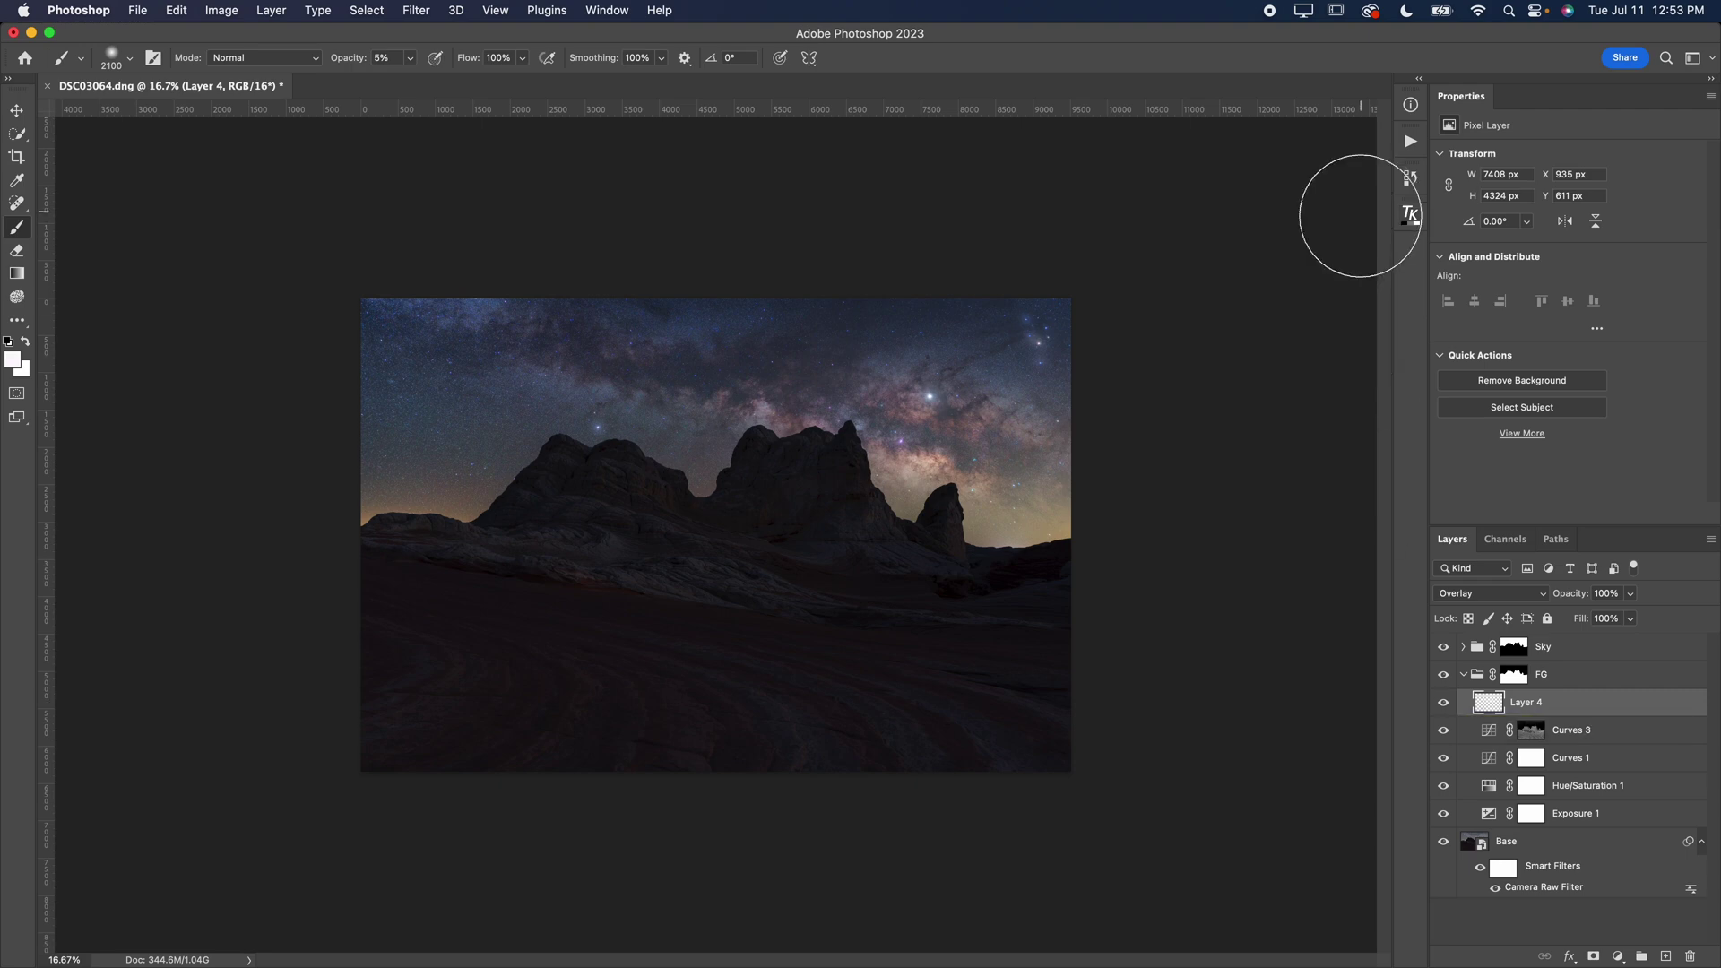
left_click(1442, 703)
left_click(1442, 702)
- Fold away the FG group, compare Sky and FG on and off, then target the Sky mask
left_click_drag(818, 496, 881, 503)
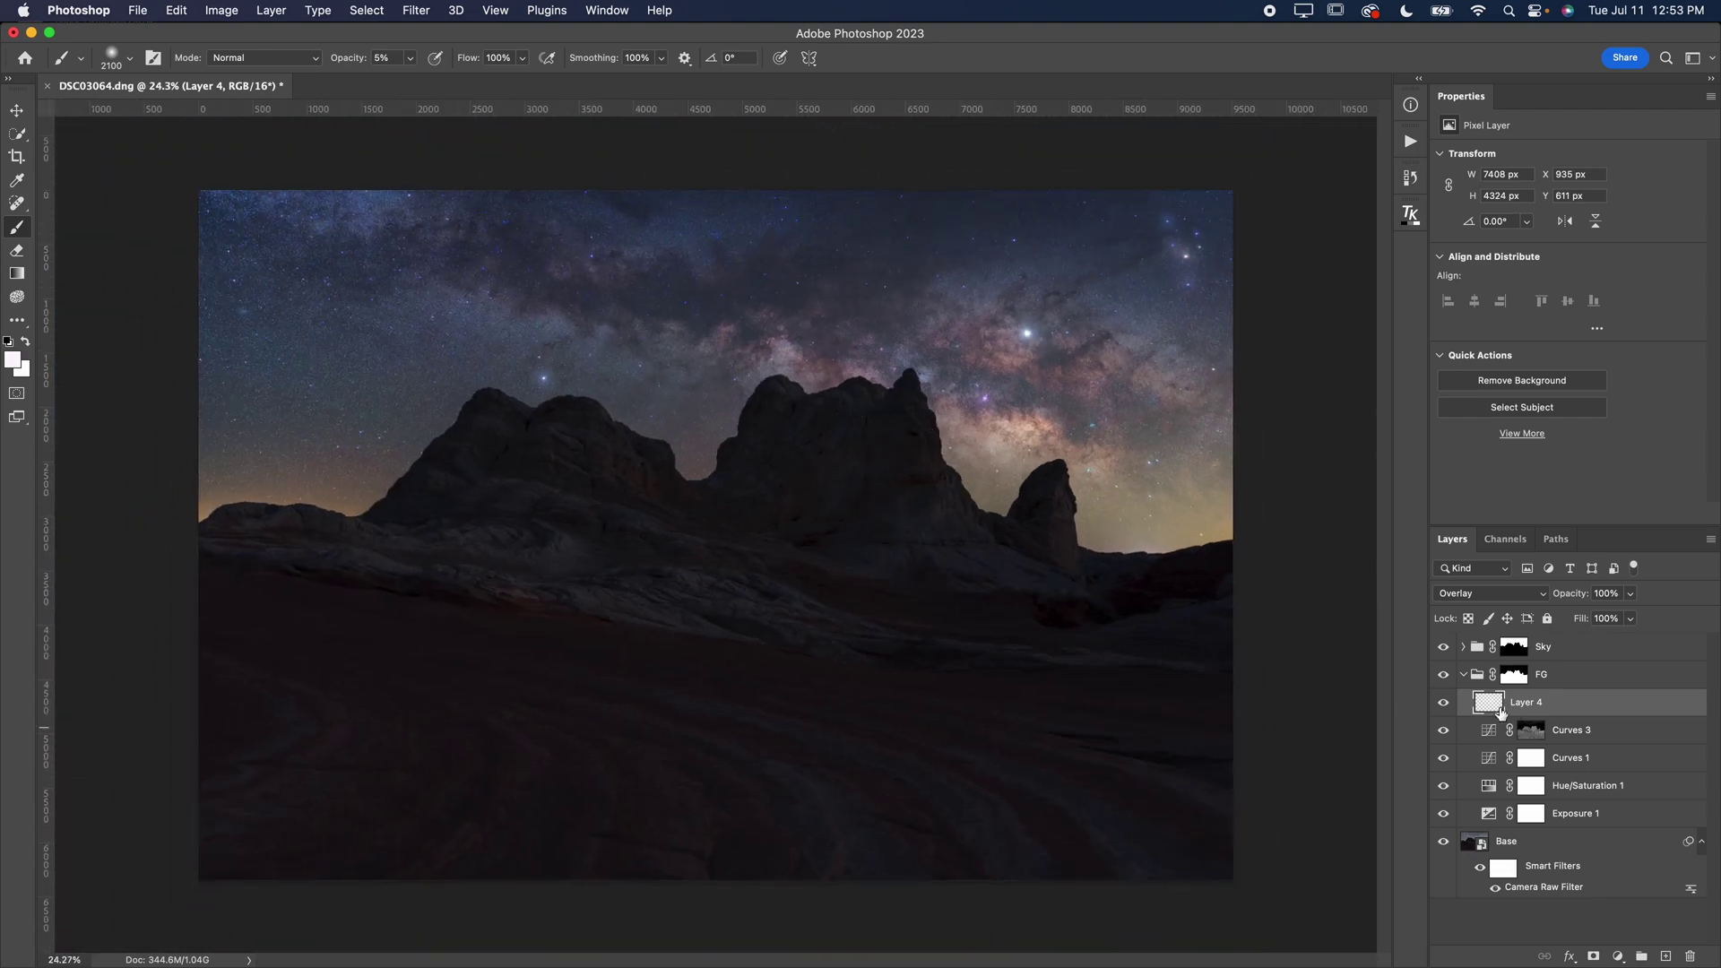
left_click(1464, 675)
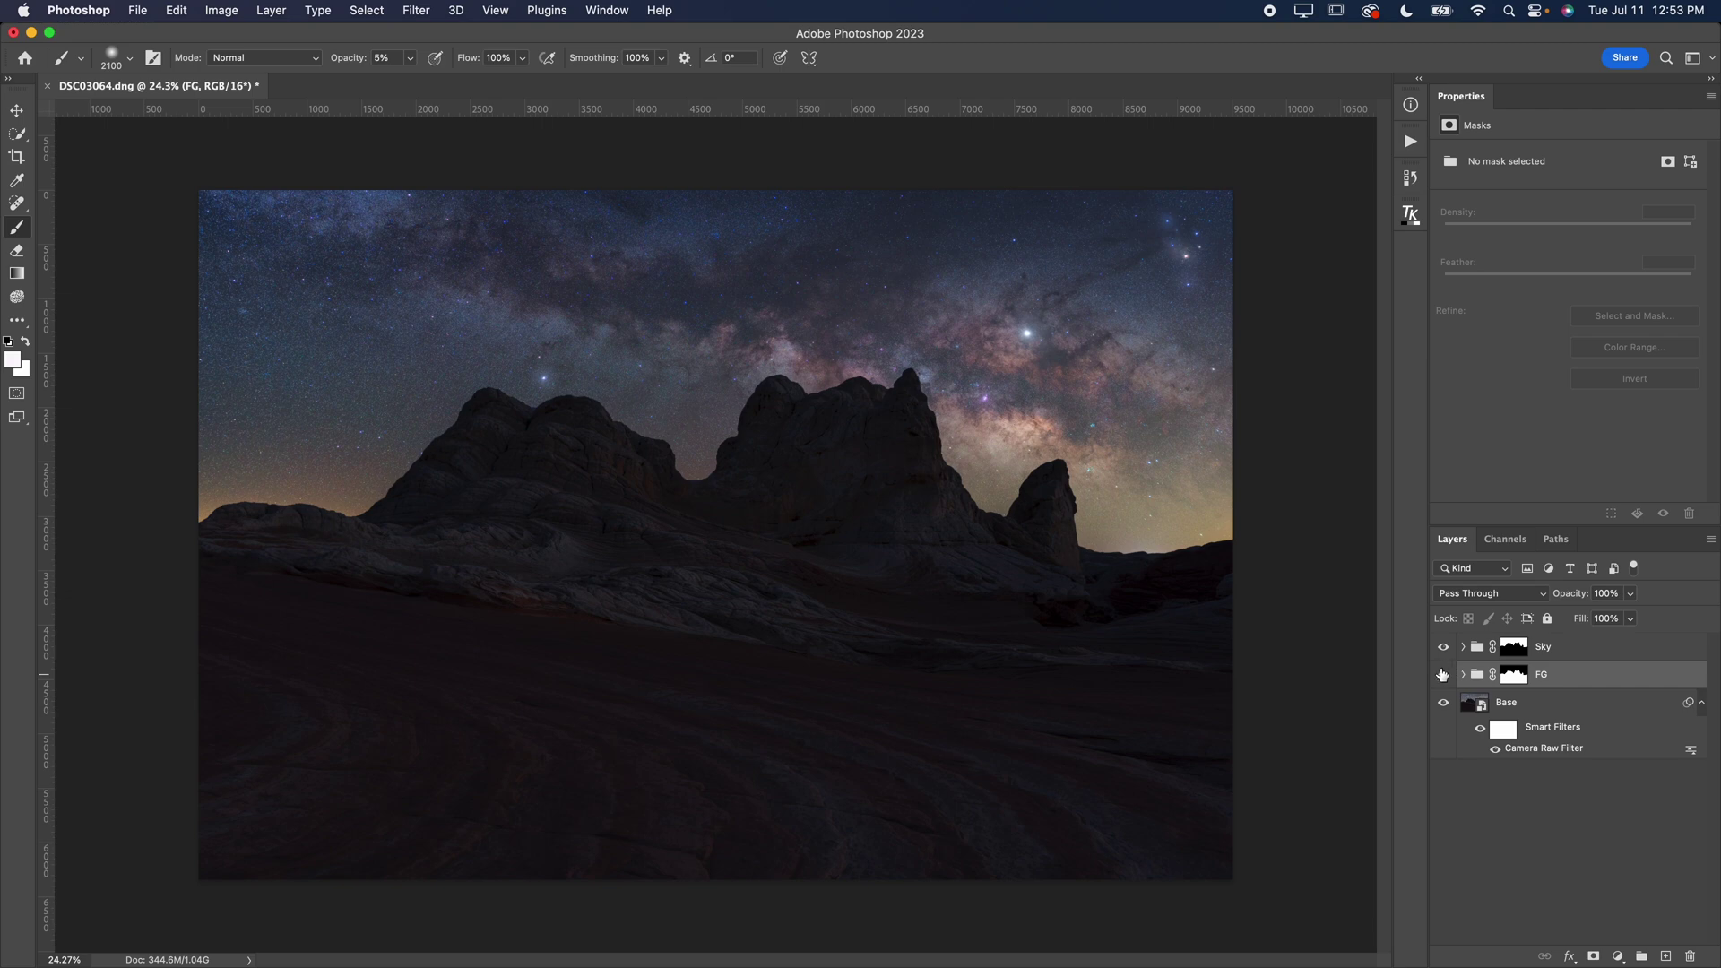
left_click(1443, 648)
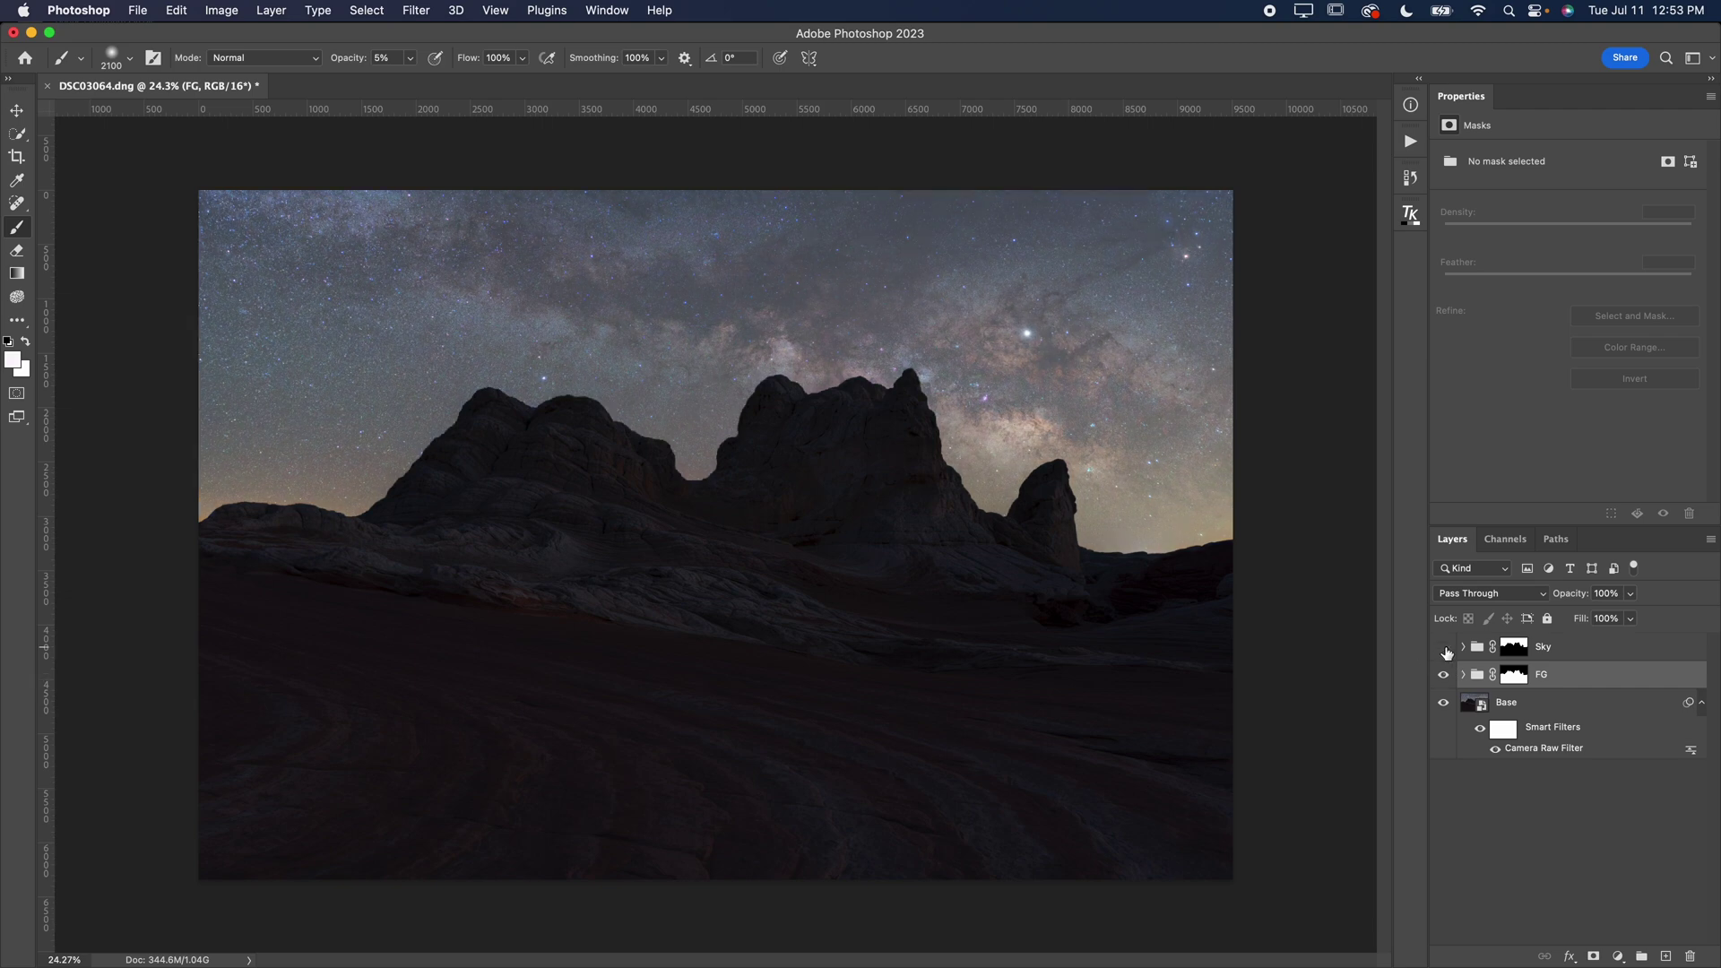
left_click(1444, 647)
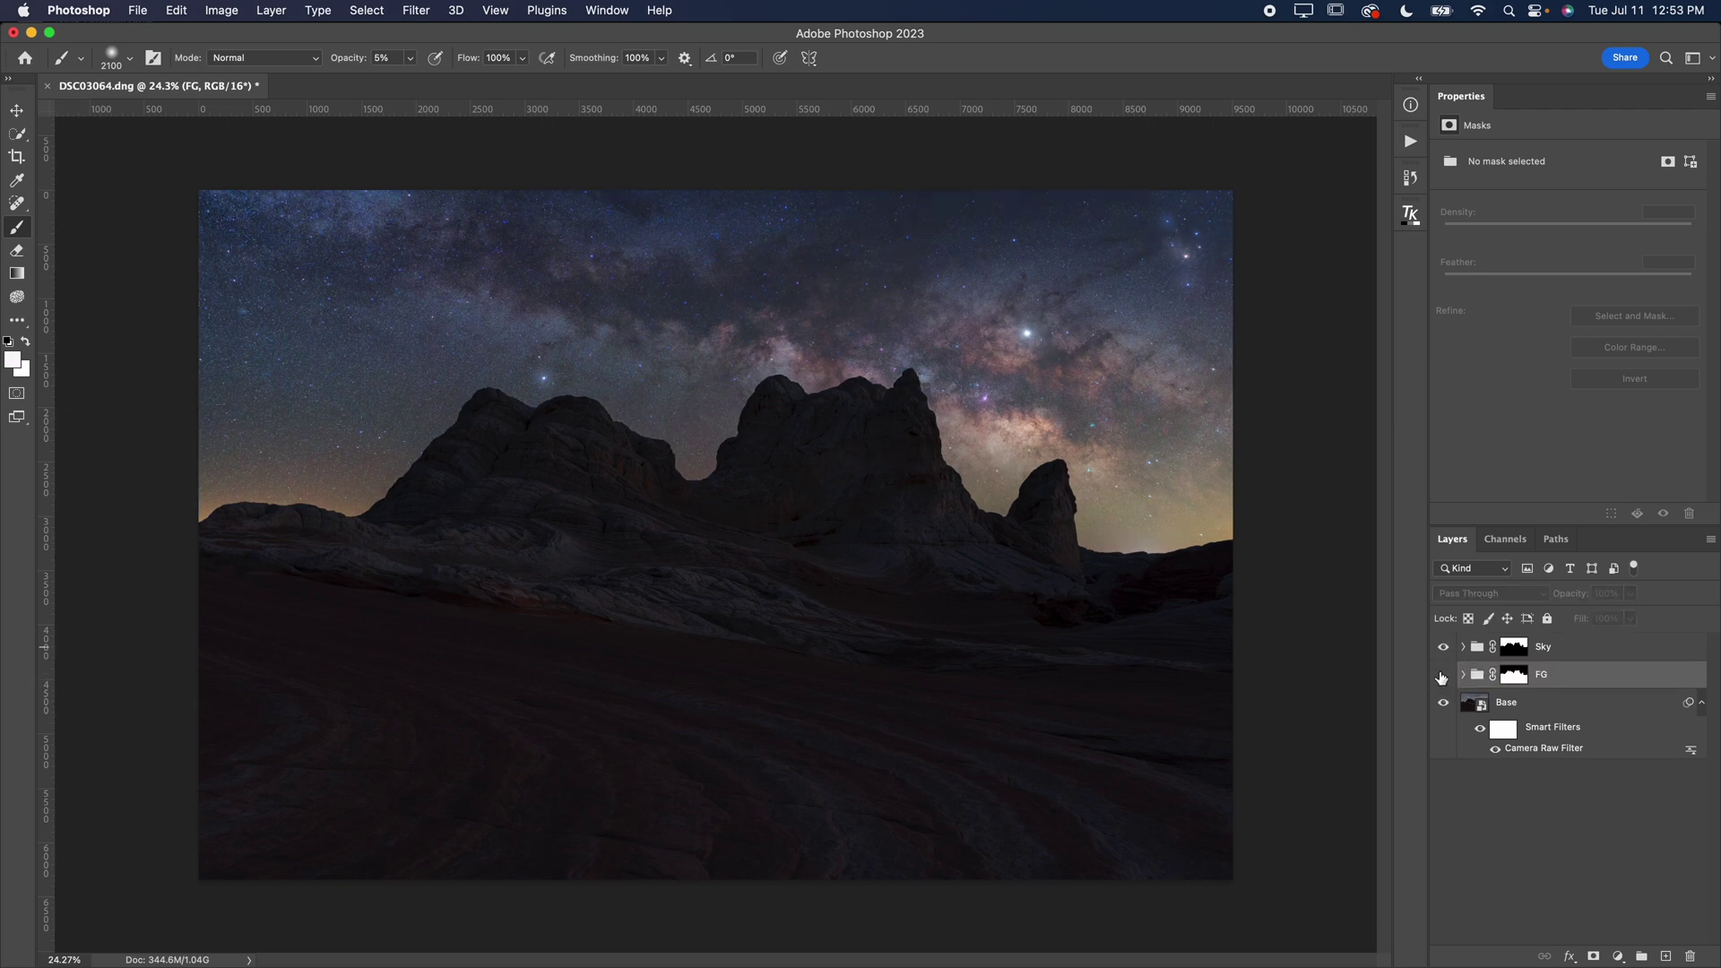
left_click(1442, 675)
left_click(1443, 647)
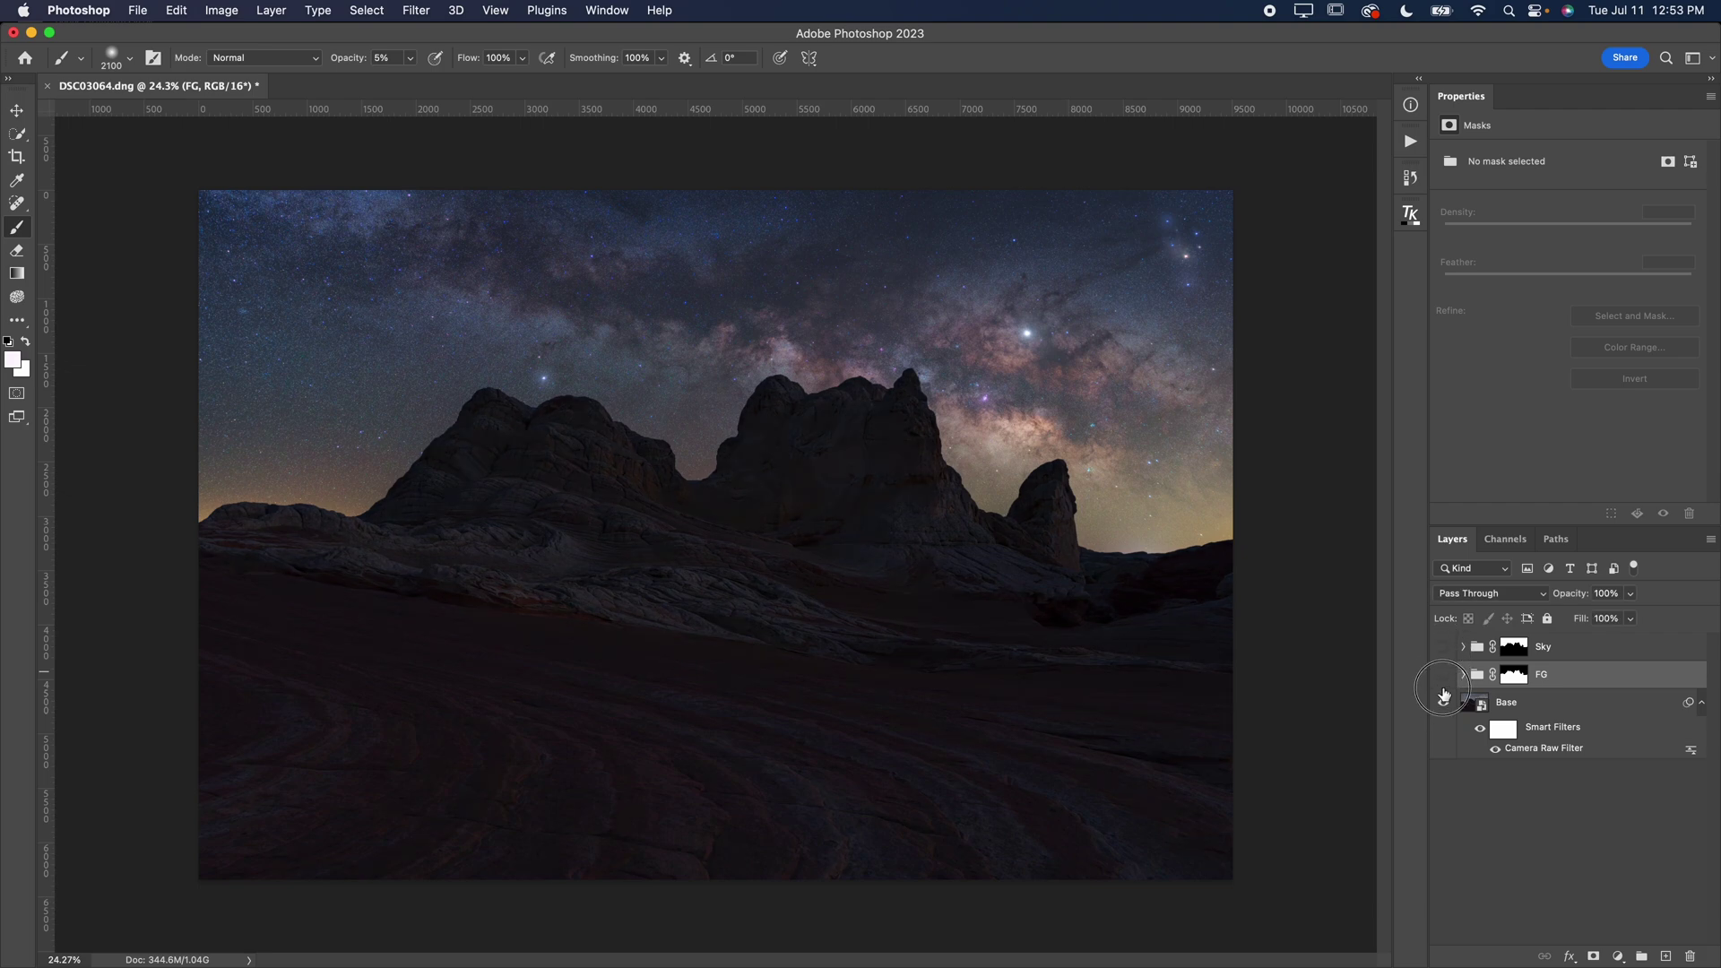
left_click(1443, 675)
left_click(1444, 647)
left_click(1477, 651)
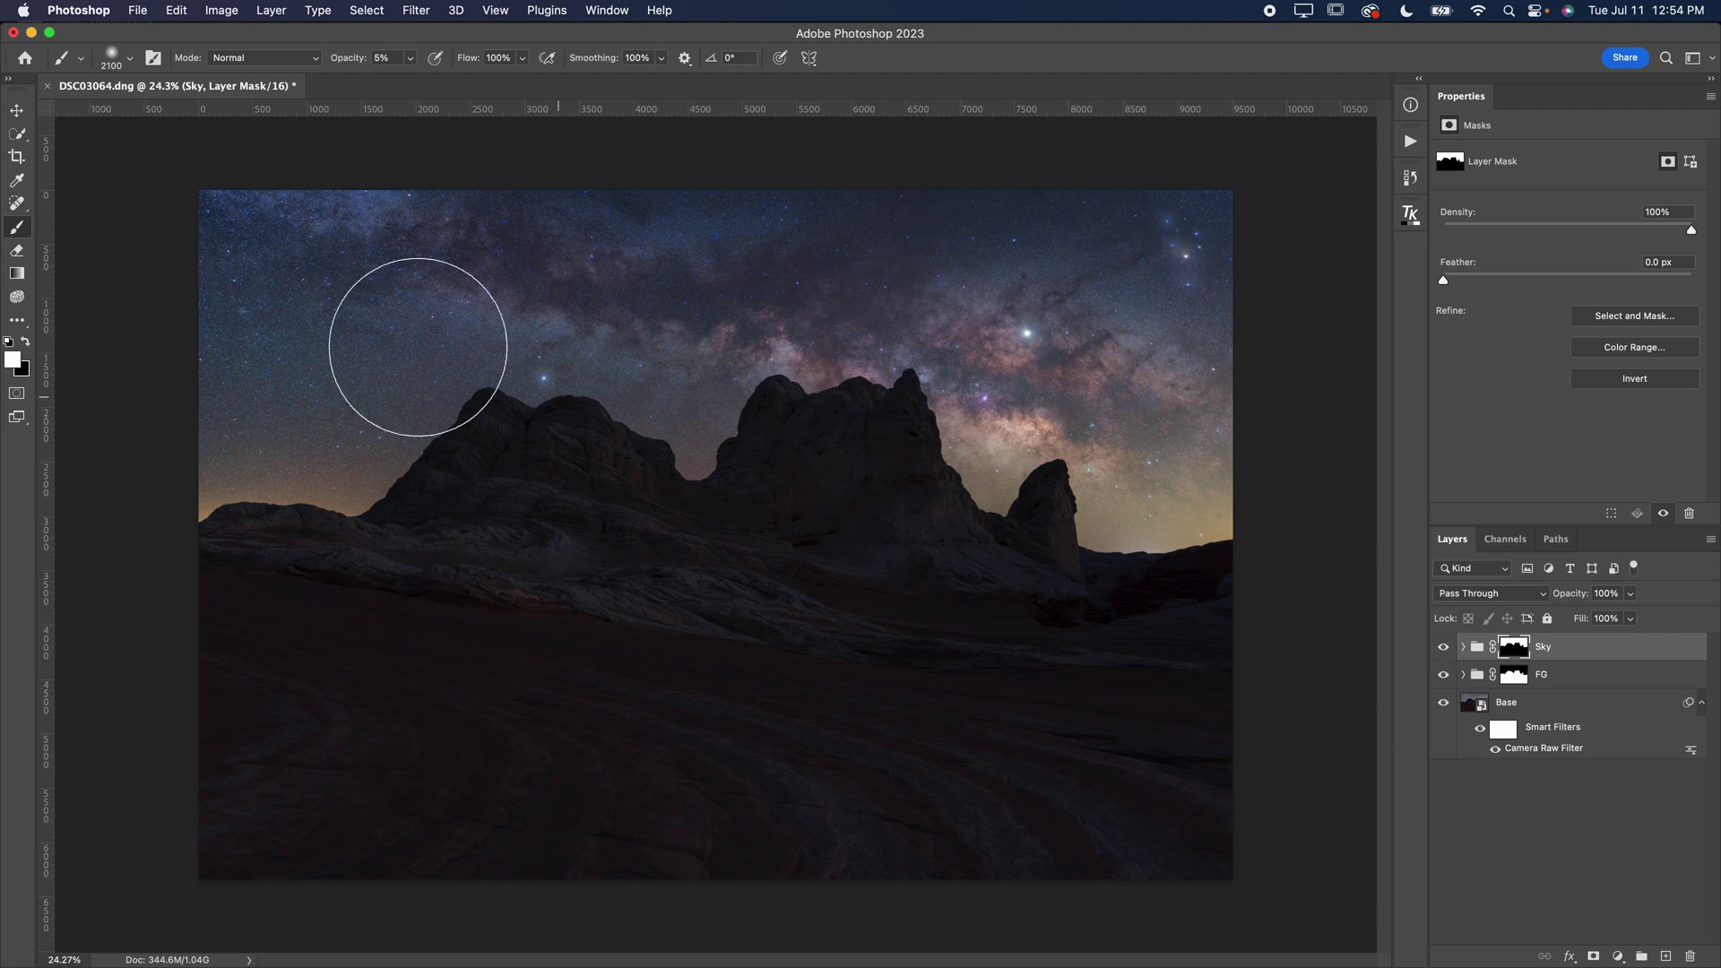
- Draw a large elliptical selection over the photo and run the Vignette action on it
left_click_drag(16, 141, 73, 174)
left_click_drag(760, 500, 1202, 798)
left_click_drag(951, 507, 912, 529)
left_click(1410, 141)
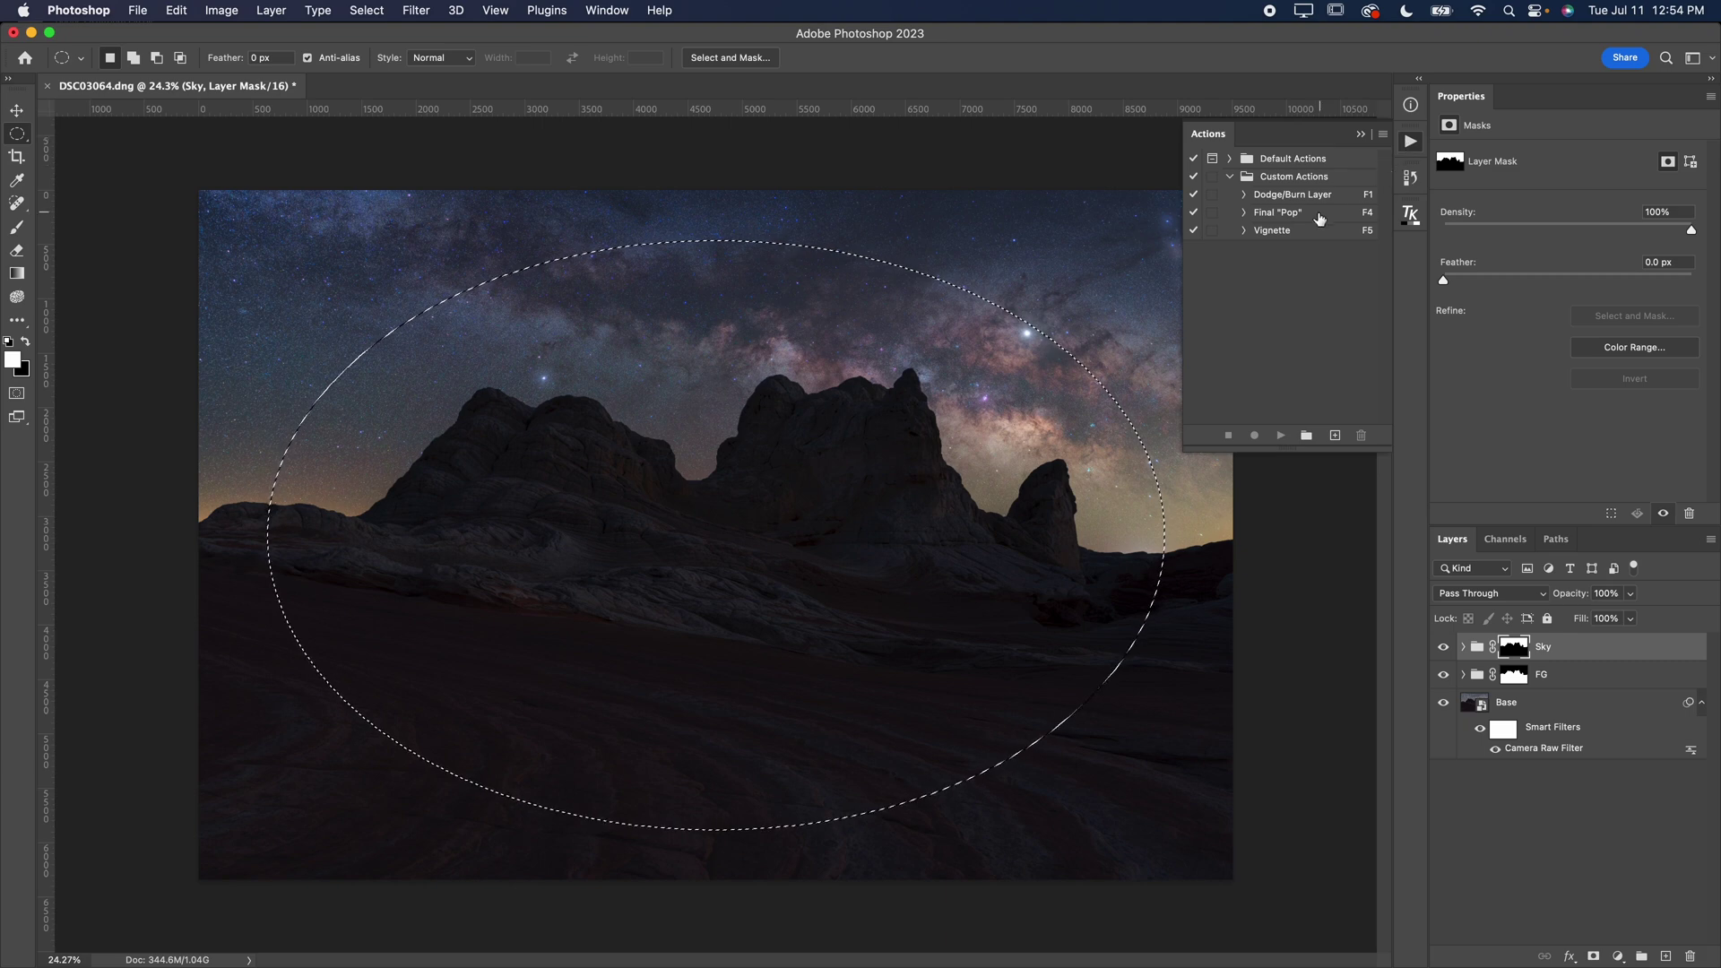
left_click(1282, 231)
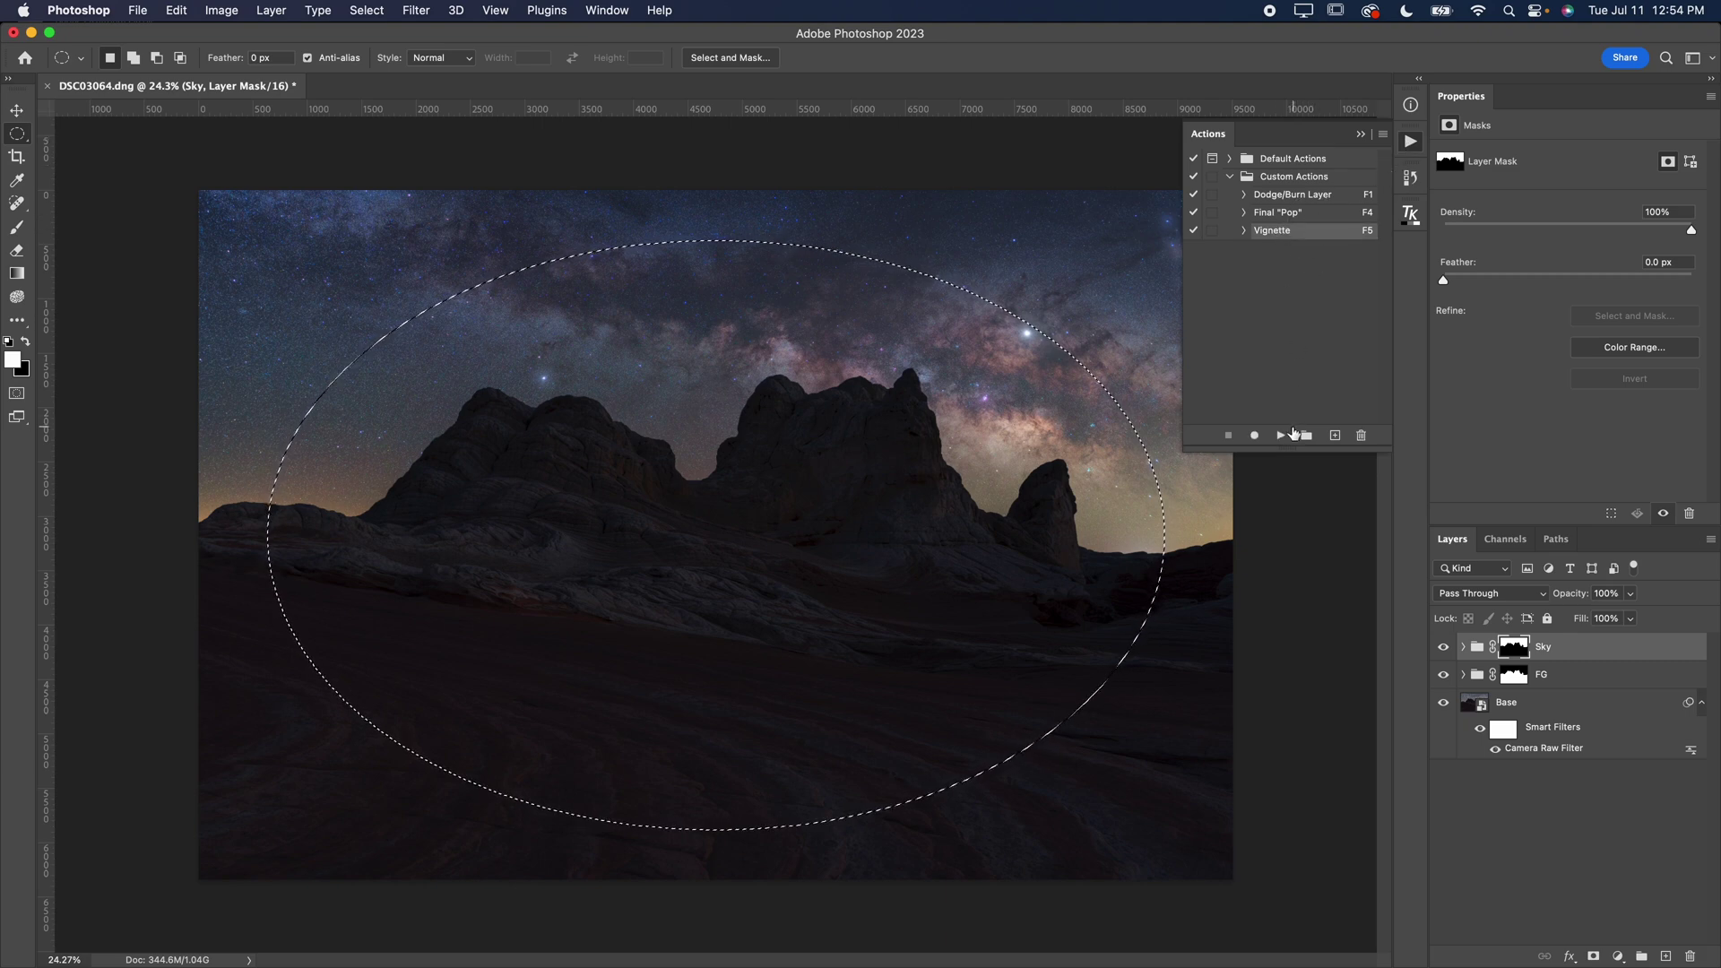
left_click(1283, 435)
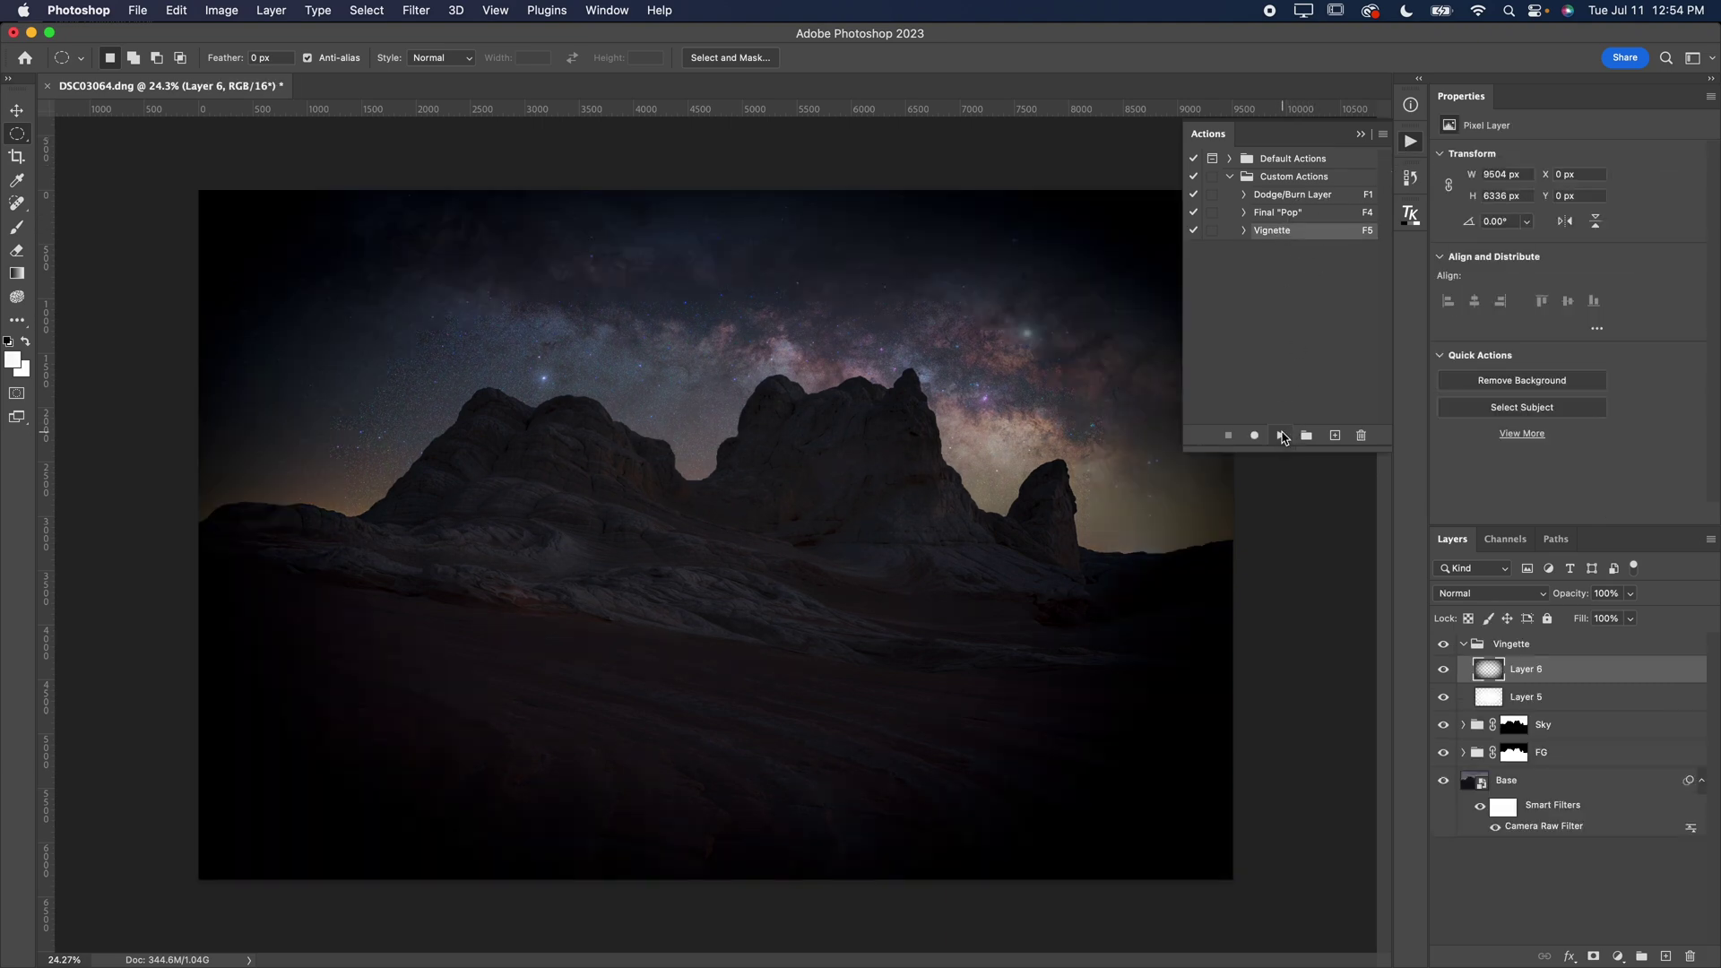
left_click(1358, 134)
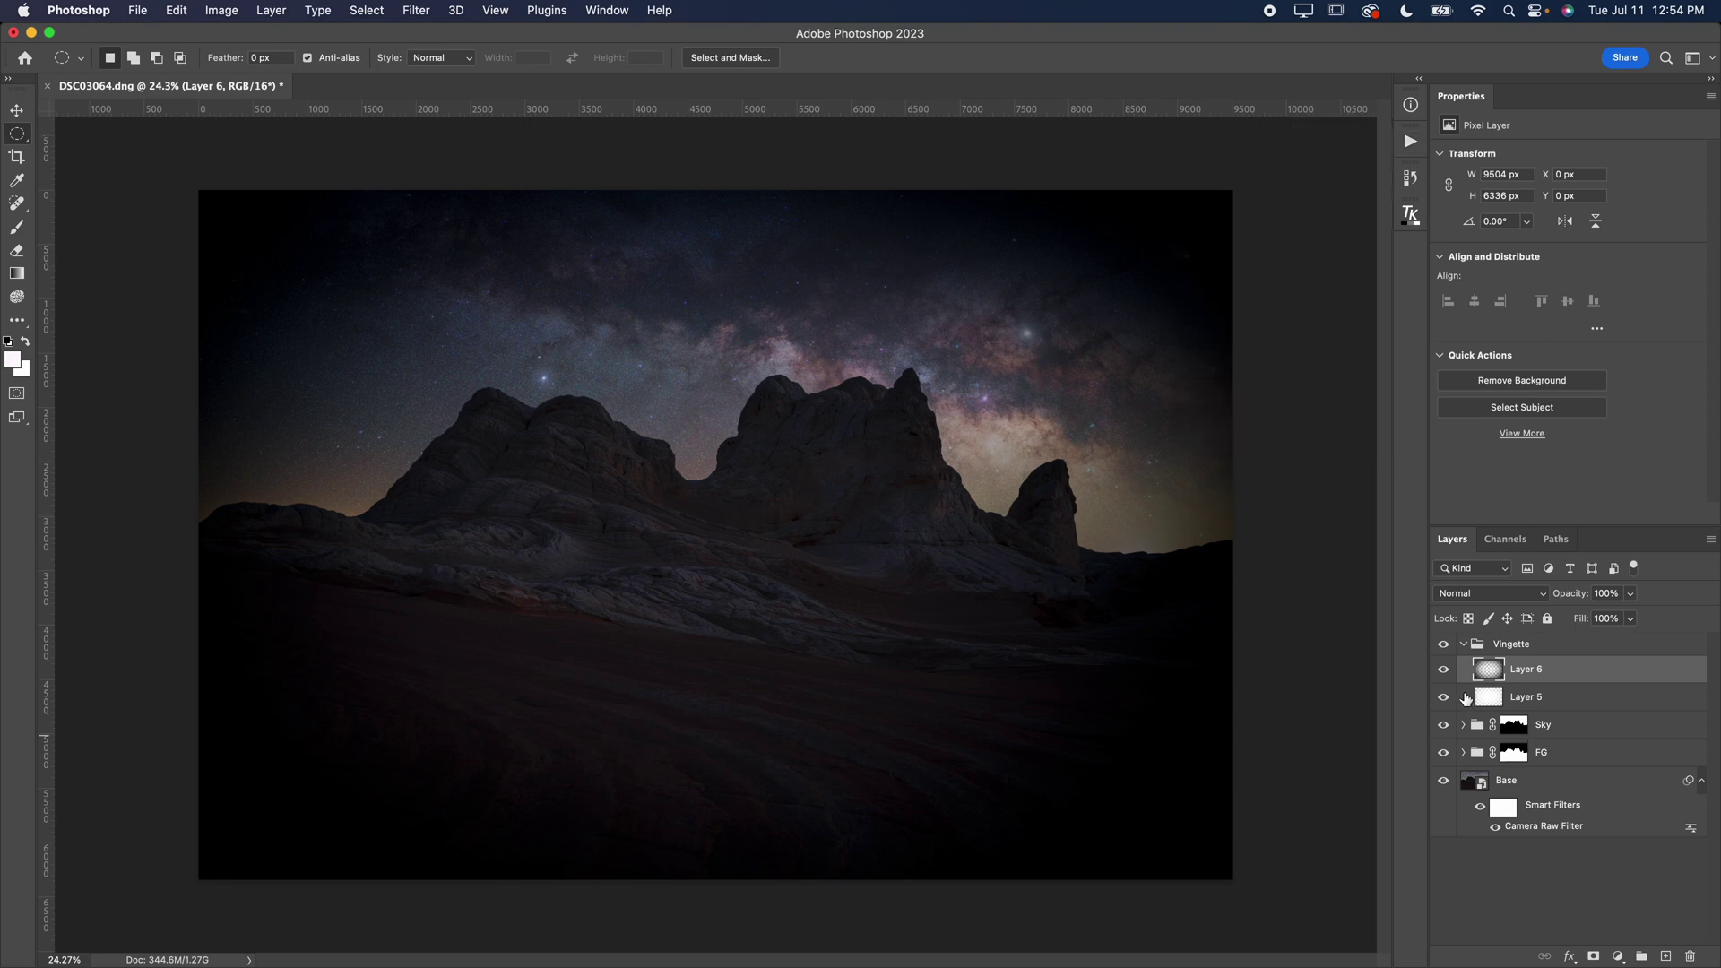
- Compare the vignette layers on and off, then set Layer 6's blend mode to Overlay
left_click(1443, 669)
left_click(1443, 668)
left_click(1470, 697)
left_click(1443, 669)
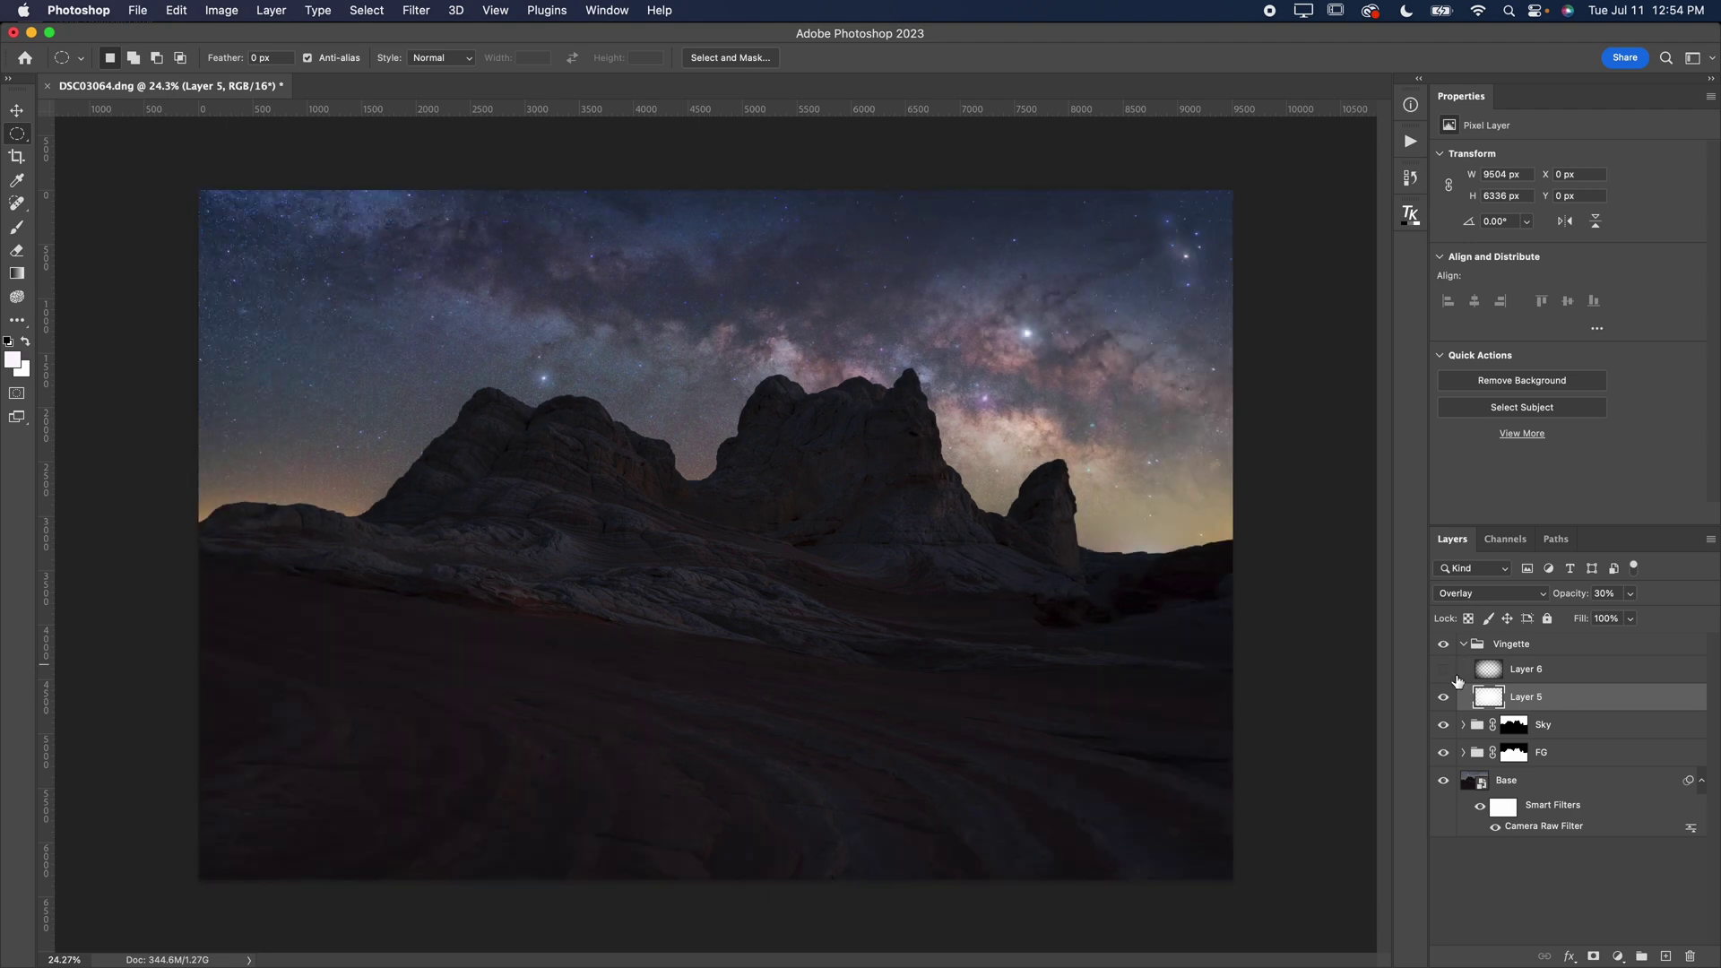
left_click(1443, 668)
left_click(1523, 669)
left_click(1488, 593)
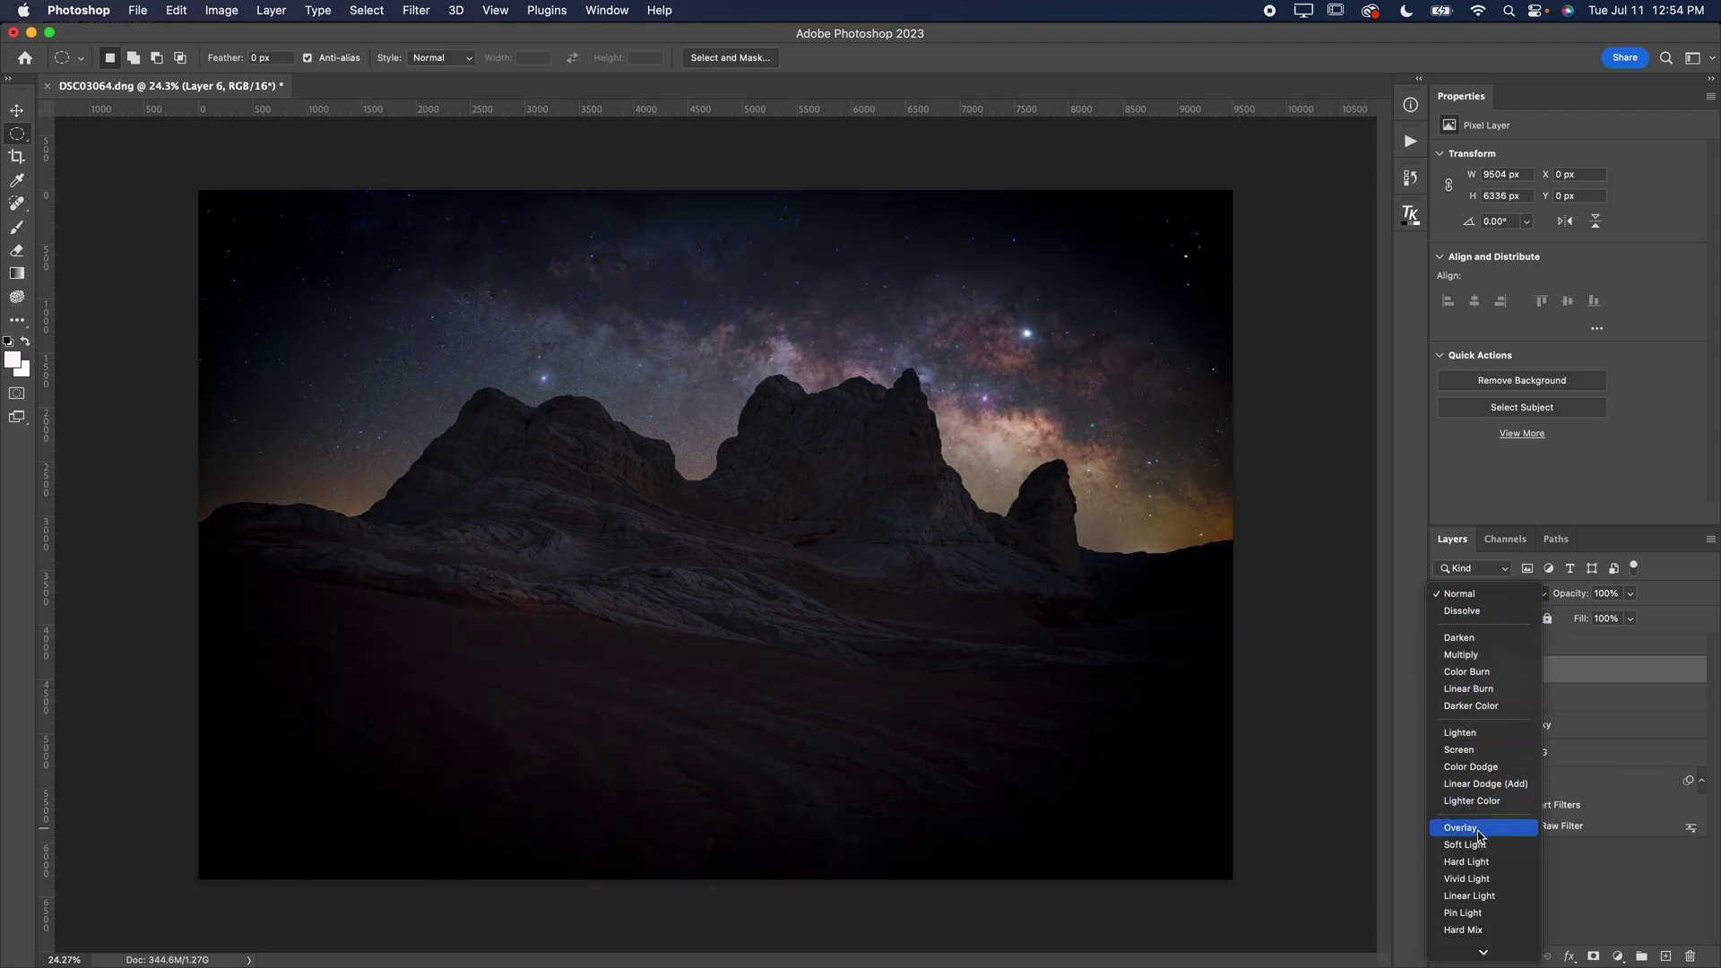
left_click(1479, 835)
- Scale Layer 6's vignette up beyond the canvas and switch the transform to Warp
key("super+minus")
key("super+minus")
key("super+t")
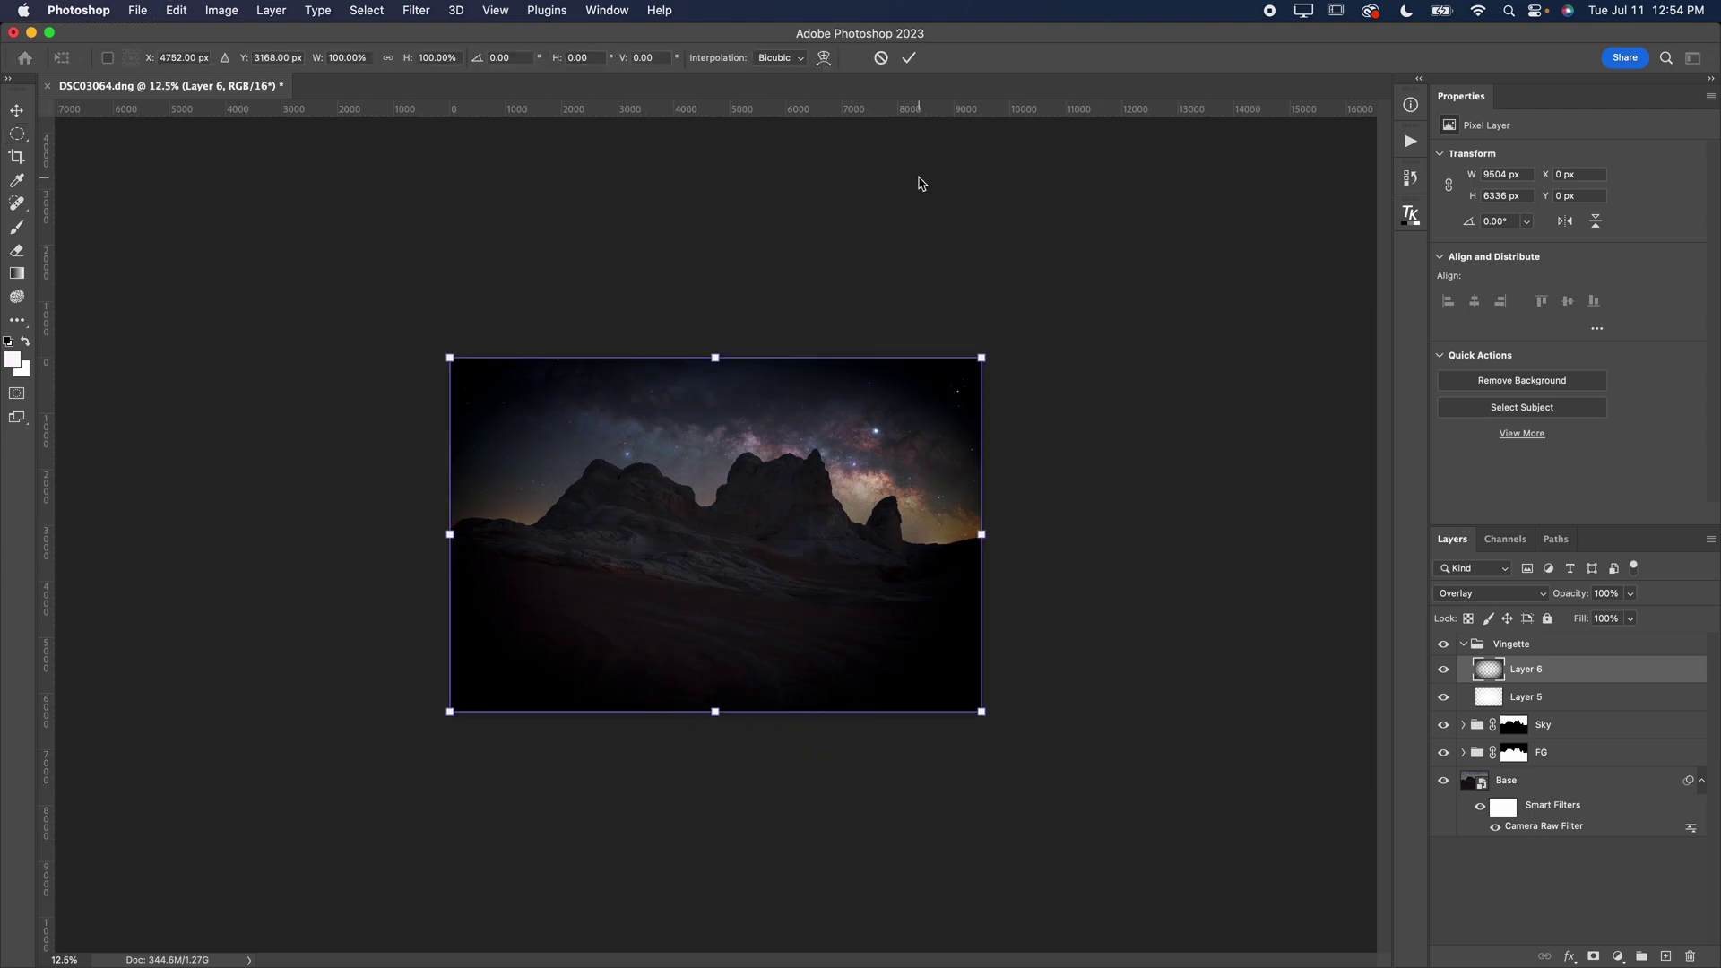
left_click_drag(983, 358, 1137, 267)
right_click(914, 536)
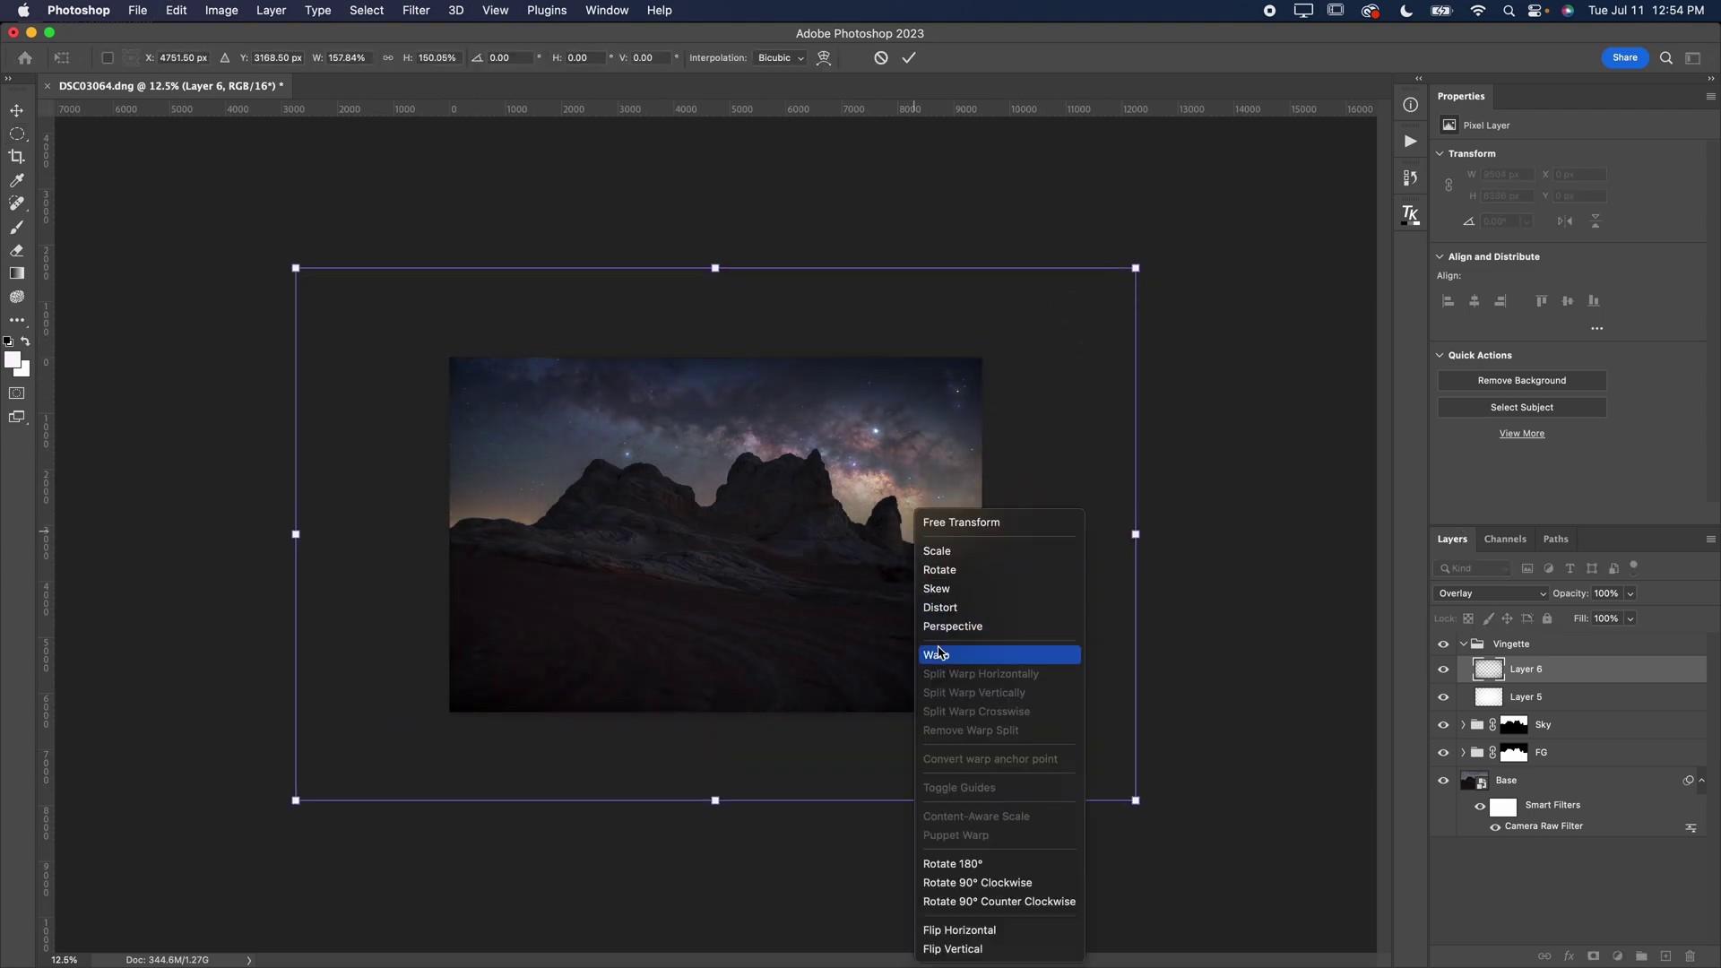
left_click(939, 653)
- Warp the vignette's bottom edge, right side and corners outward, bending the left edge inward
left_click_drag(711, 768, 714, 742)
left_click_drag(357, 726, 326, 757)
left_click_drag(1107, 748, 1174, 773)
left_click_drag(721, 753, 689, 672)
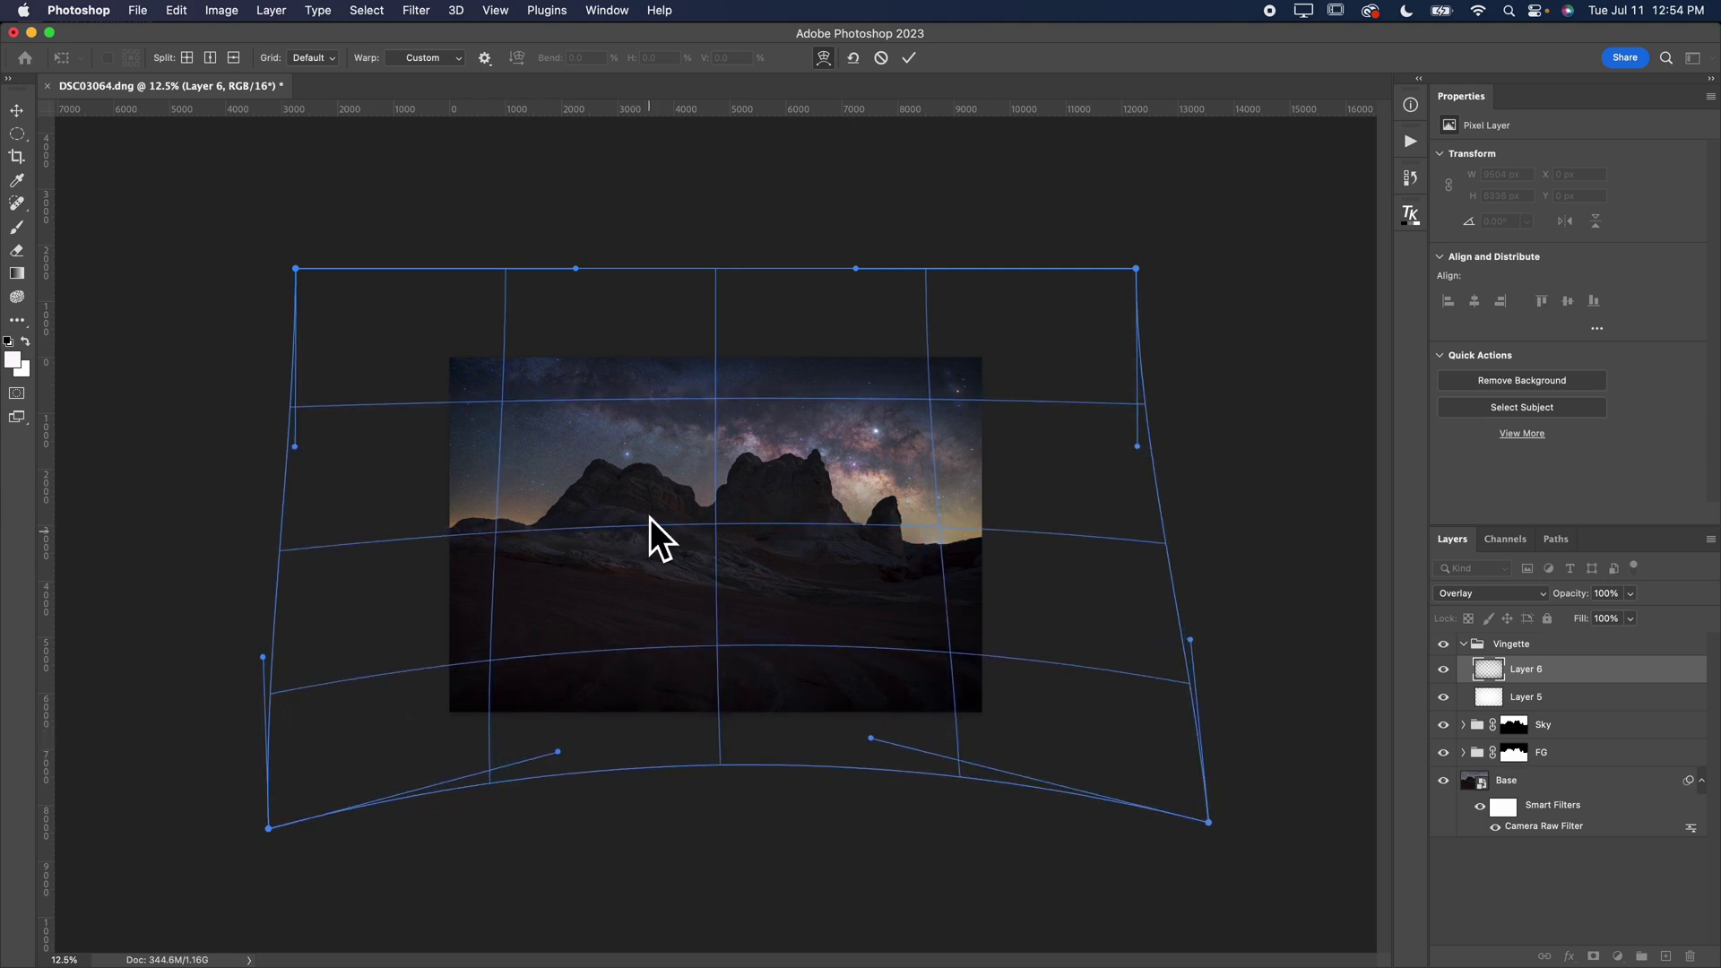
left_click_drag(1133, 269, 1151, 260)
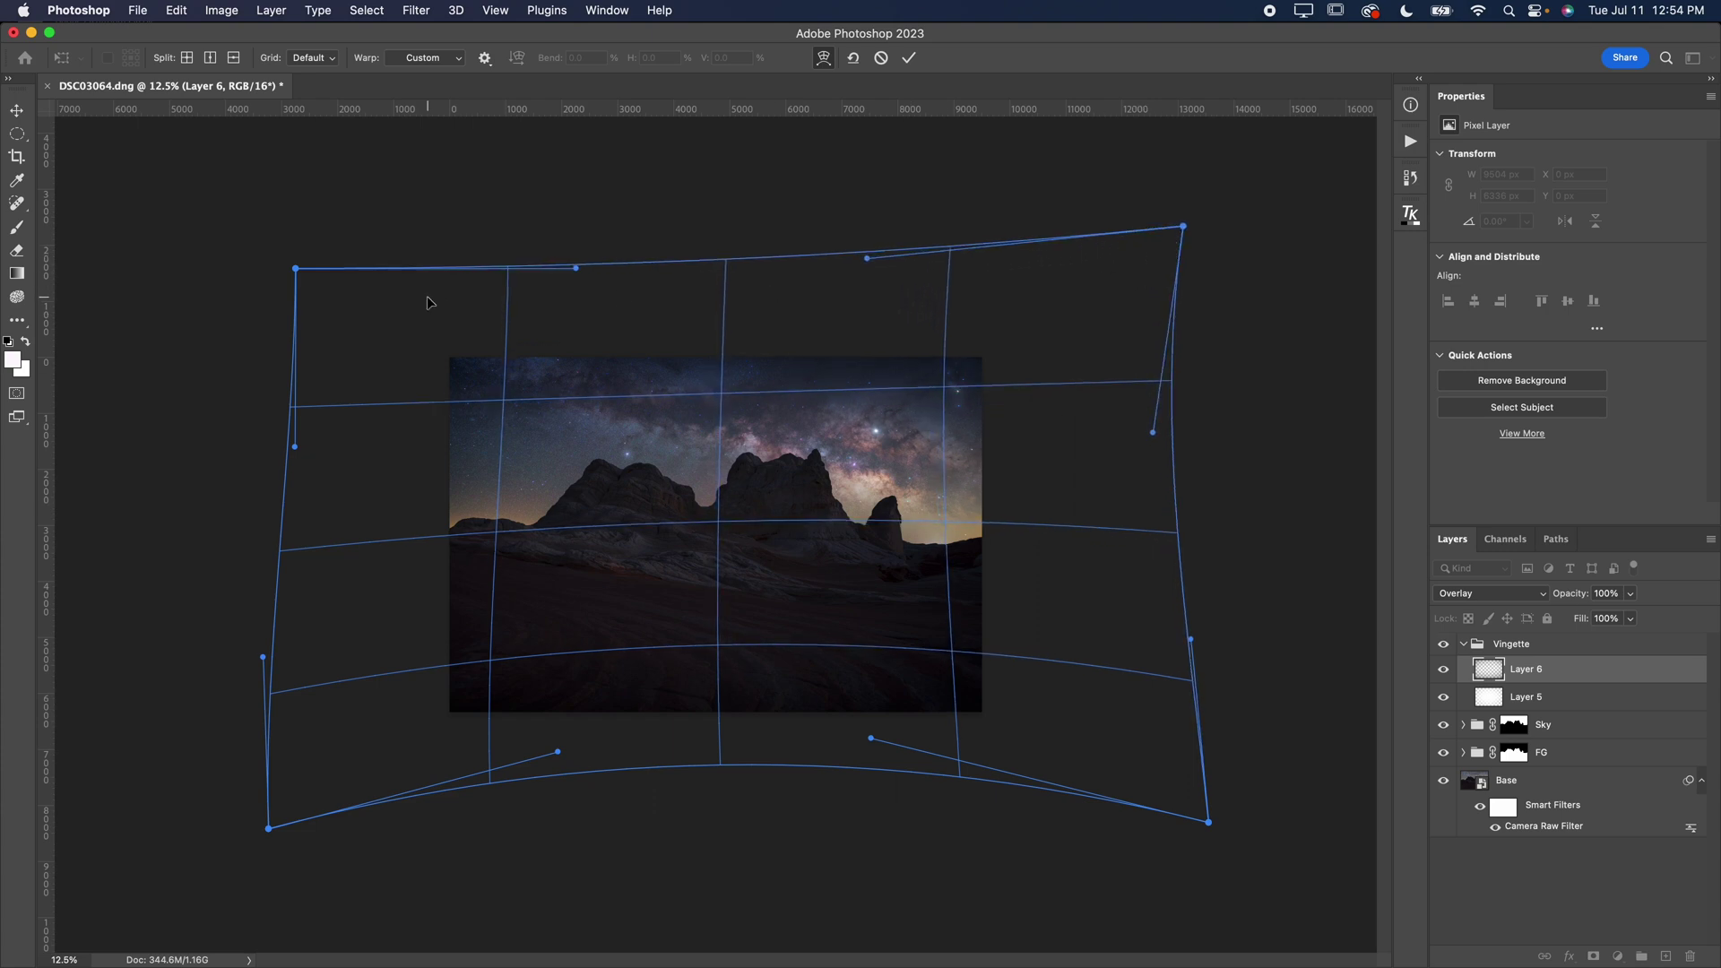
left_click_drag(318, 285, 209, 229)
left_click_drag(346, 493, 344, 506)
- Refine the warp's top edge, right side and bottom centre, then commit it
left_click_drag(755, 289, 762, 312)
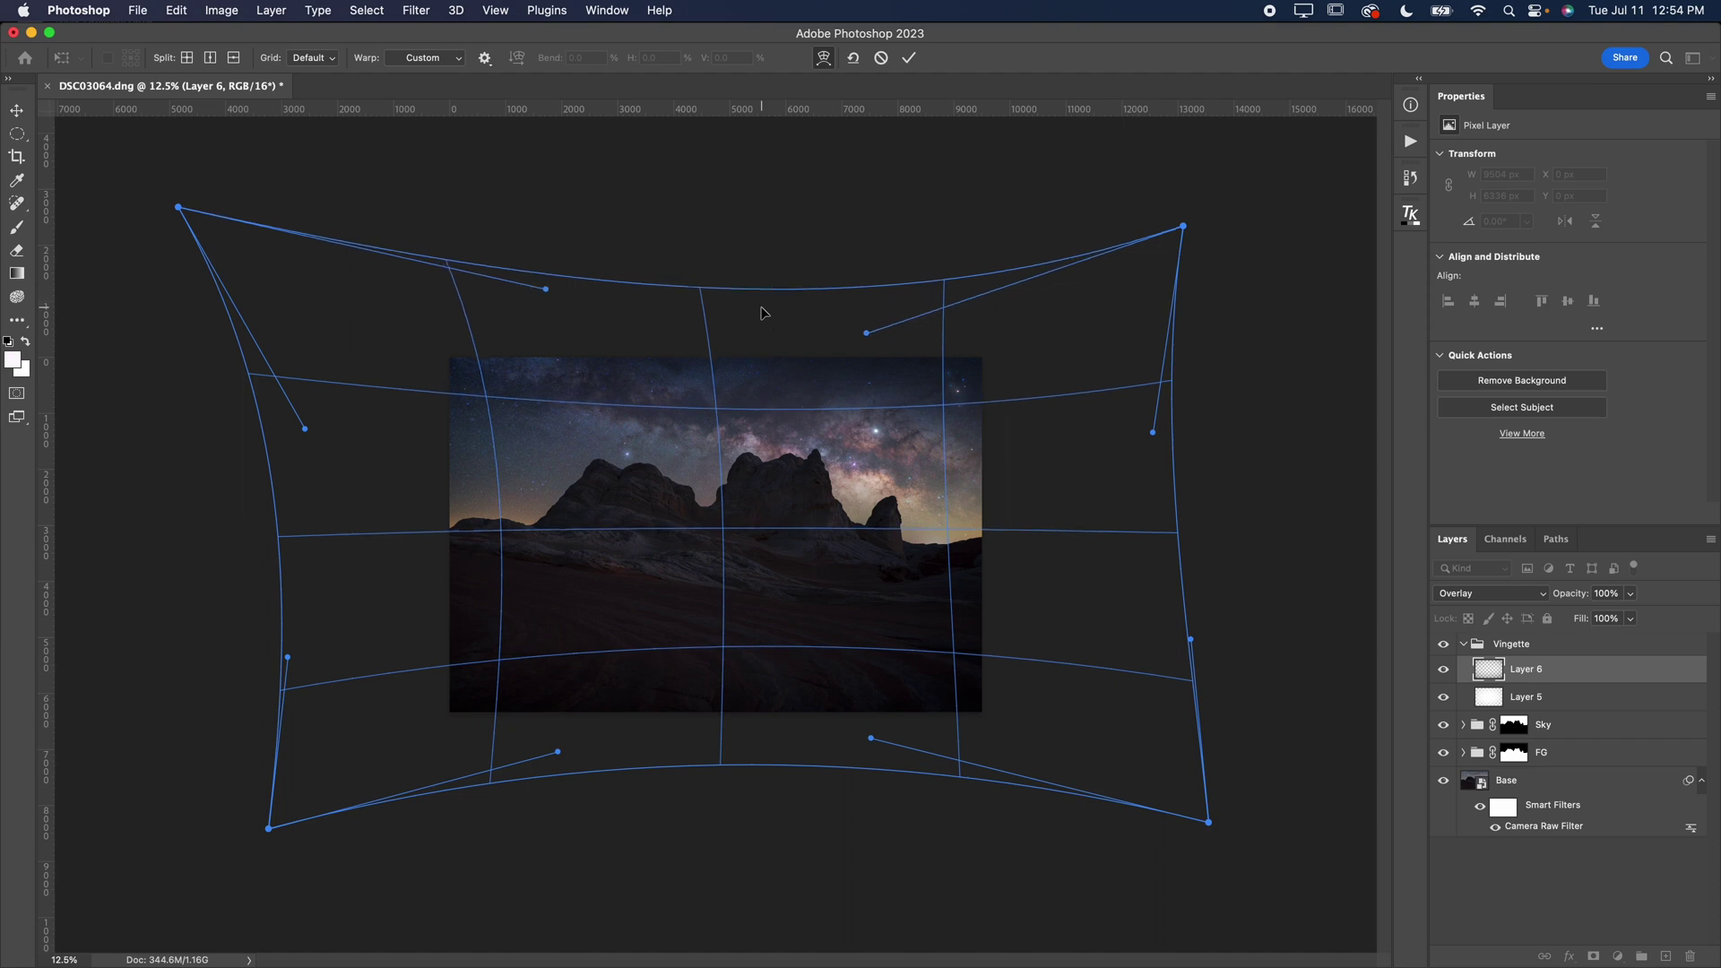
left_click_drag(1119, 272, 1114, 238)
mouse_move(1138, 538)
left_mouse_down()
mouse_move(1115, 526)
mouse_move(1148, 529)
left_mouse_up()
left_click_drag(1095, 729, 1133, 749)
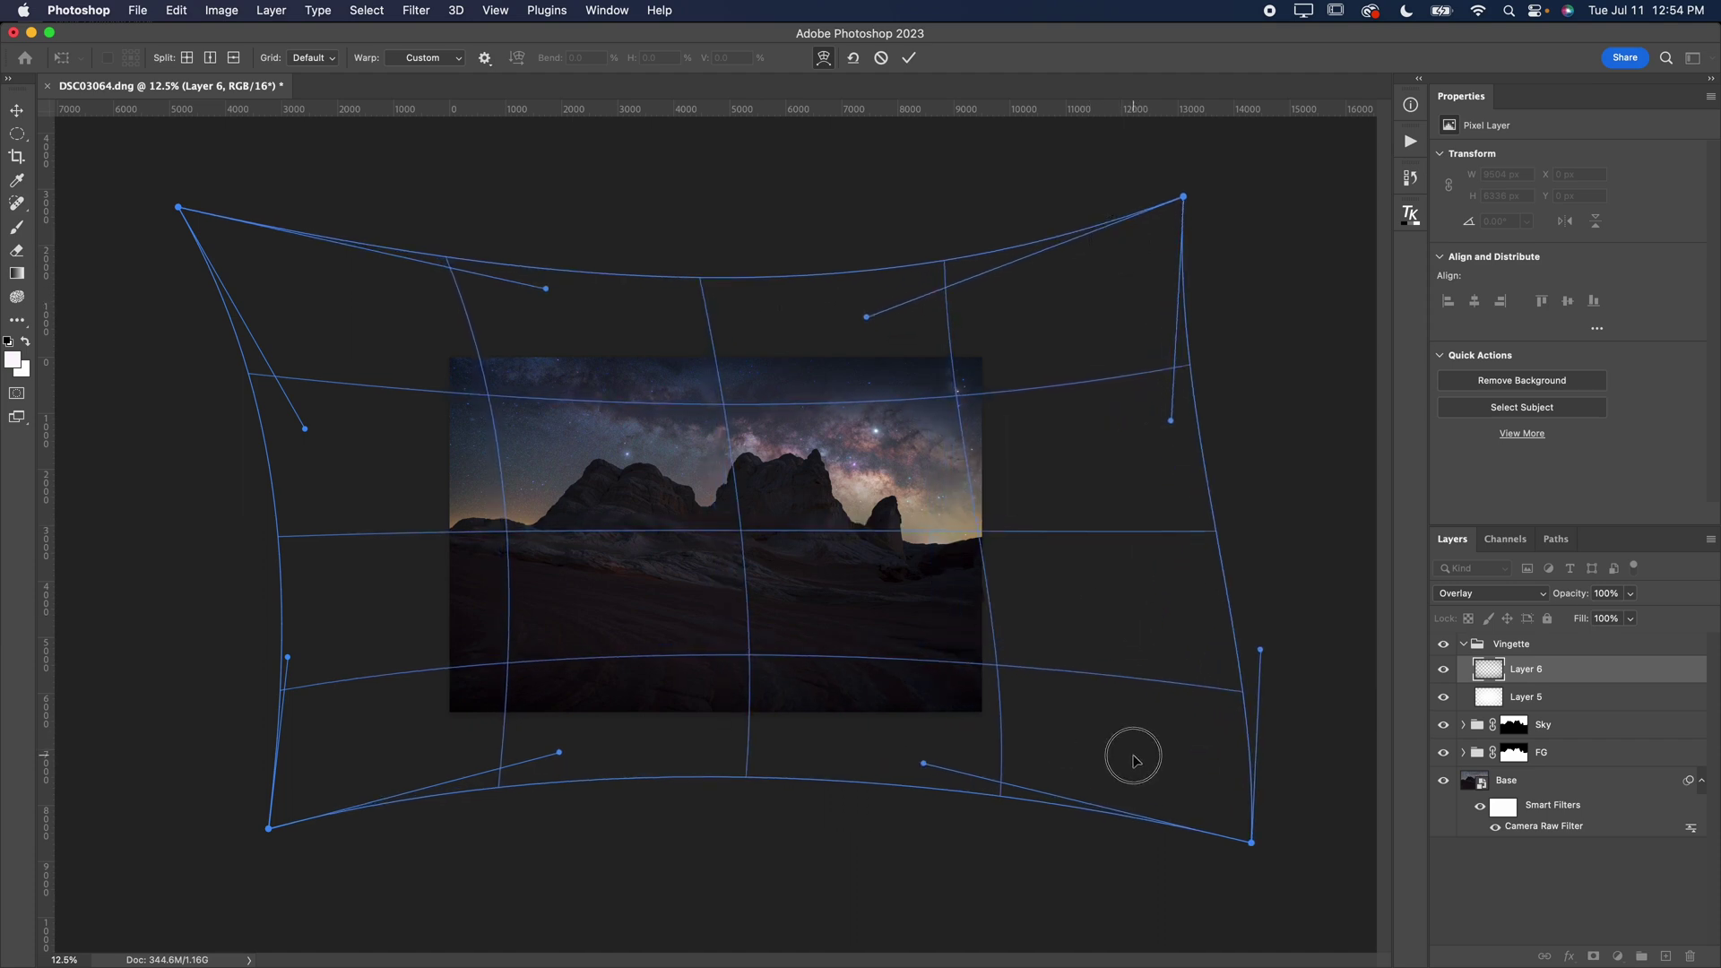
left_click_drag(739, 747, 683, 728)
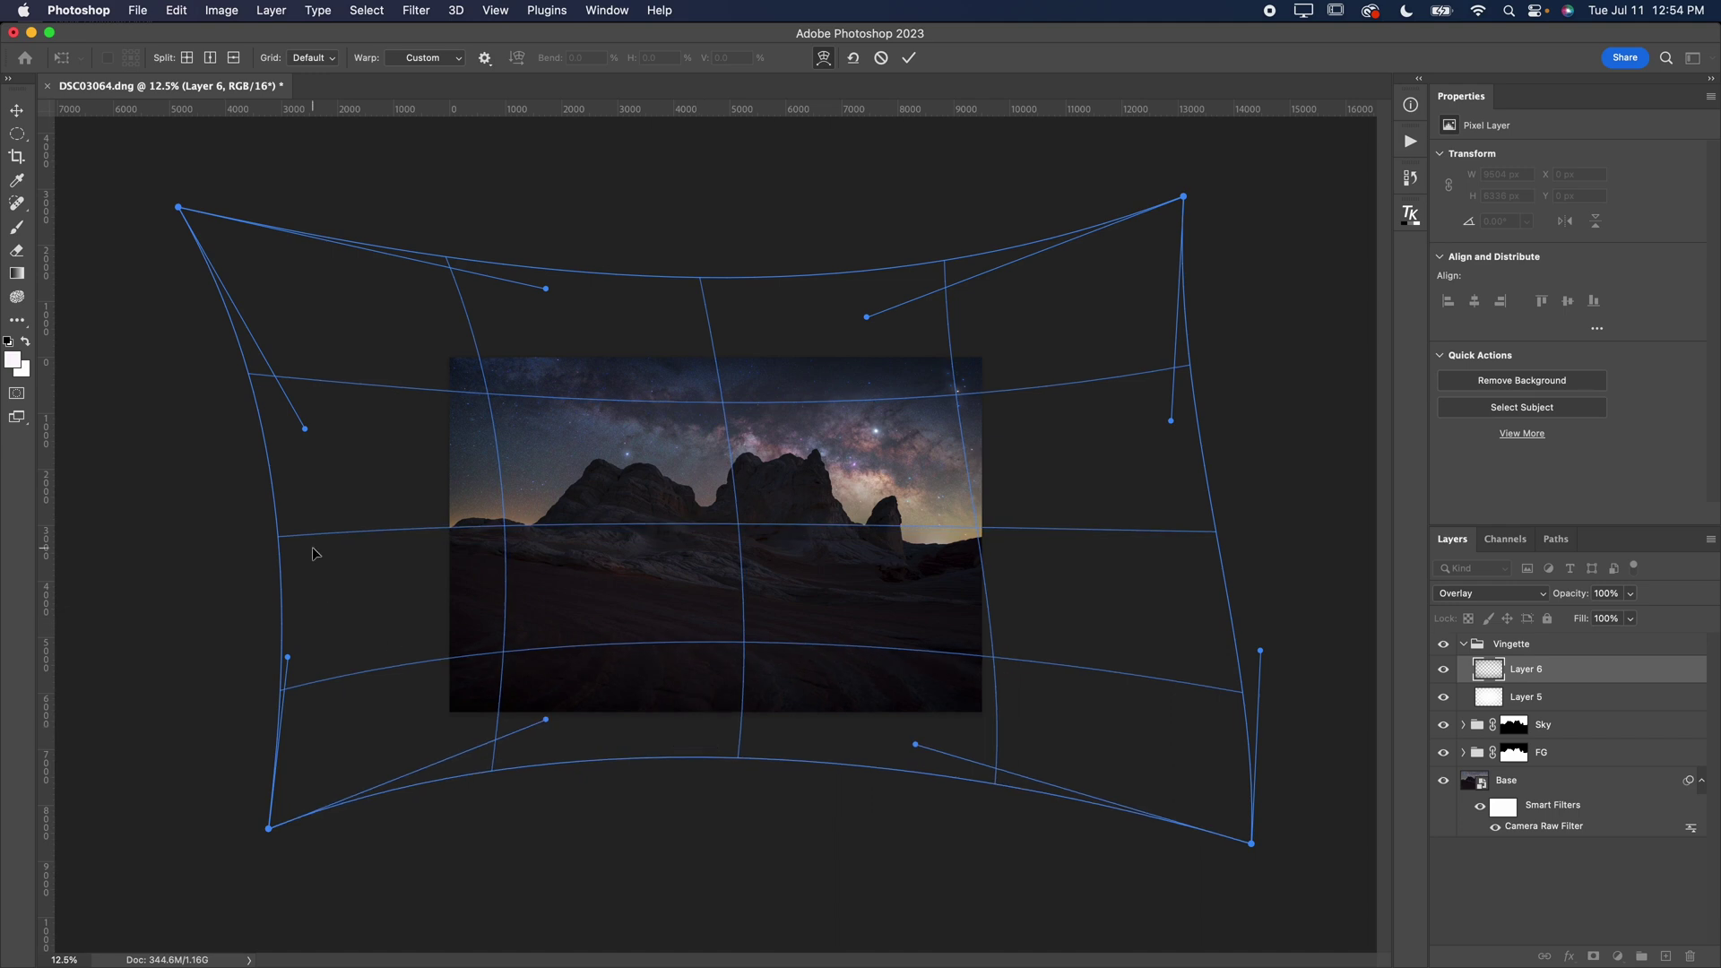
left_click_drag(768, 306, 772, 316)
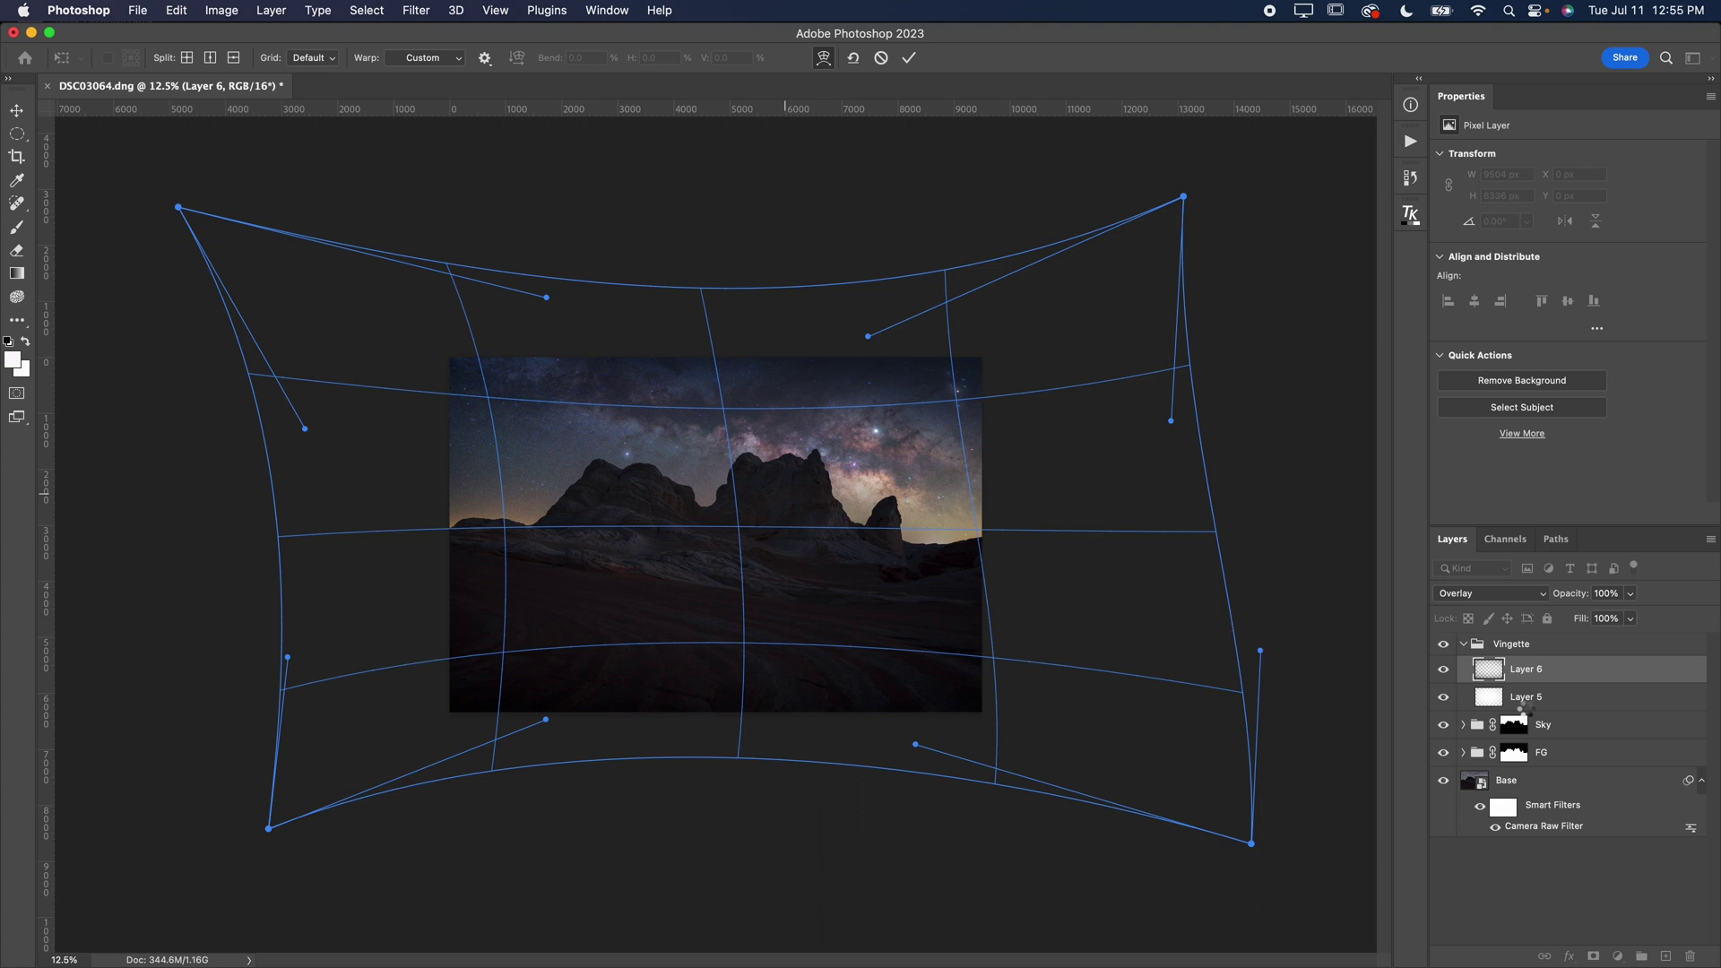
key("Return")
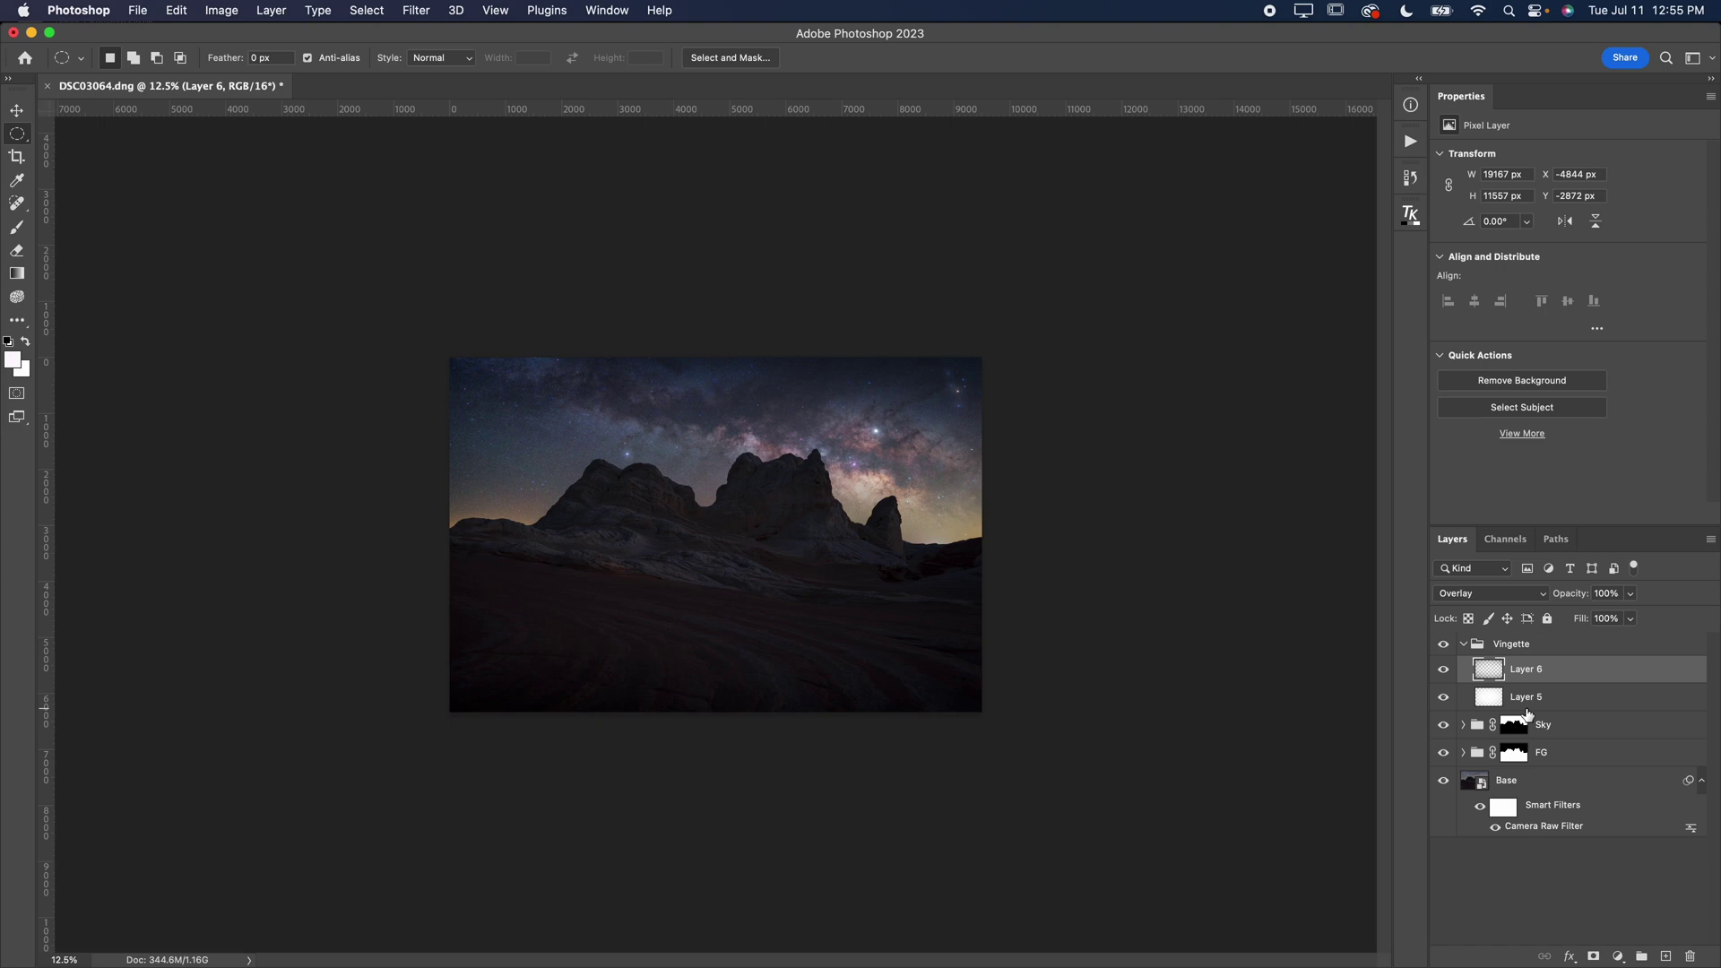
- Fit the photo to the window and toggle Layer 5 repeatedly to compare its effect
key("super+0")
left_click(1527, 698)
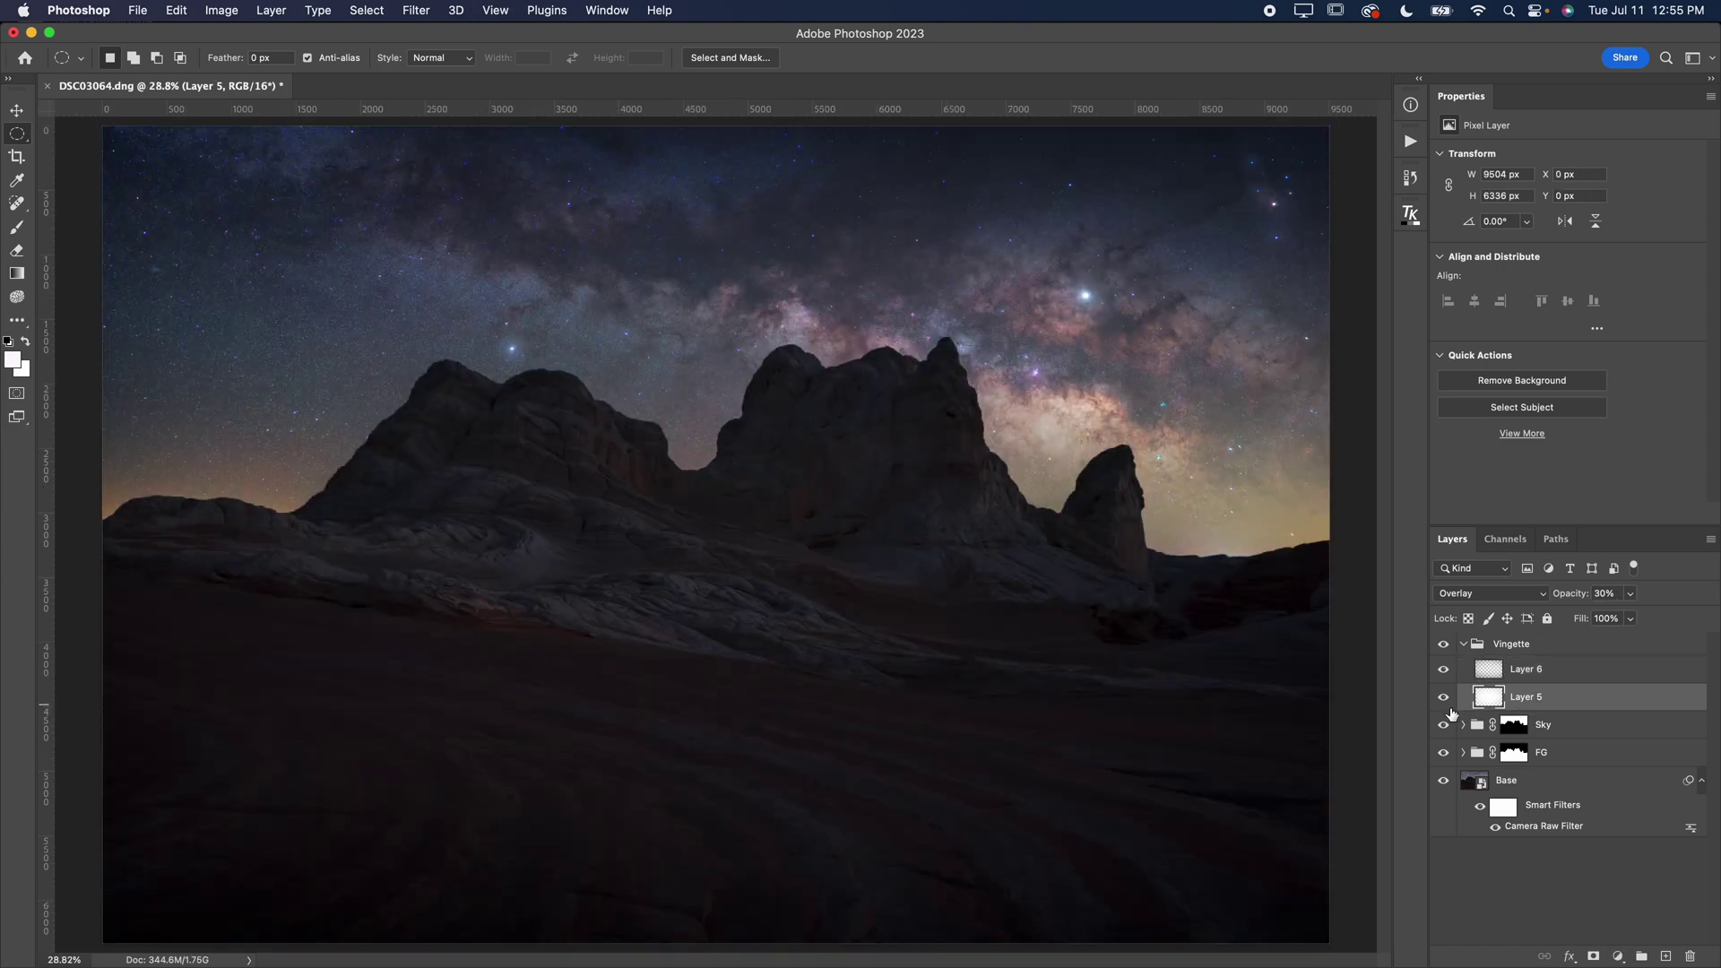
left_click(1442, 698)
left_click(1442, 699)
left_click(1442, 699)
left_click(1442, 698)
left_click(1442, 698)
left_click(1442, 698)
left_click(1443, 695)
left_click(1443, 695)
- Expand the FG group and delete Layer 4
left_click(1462, 753)
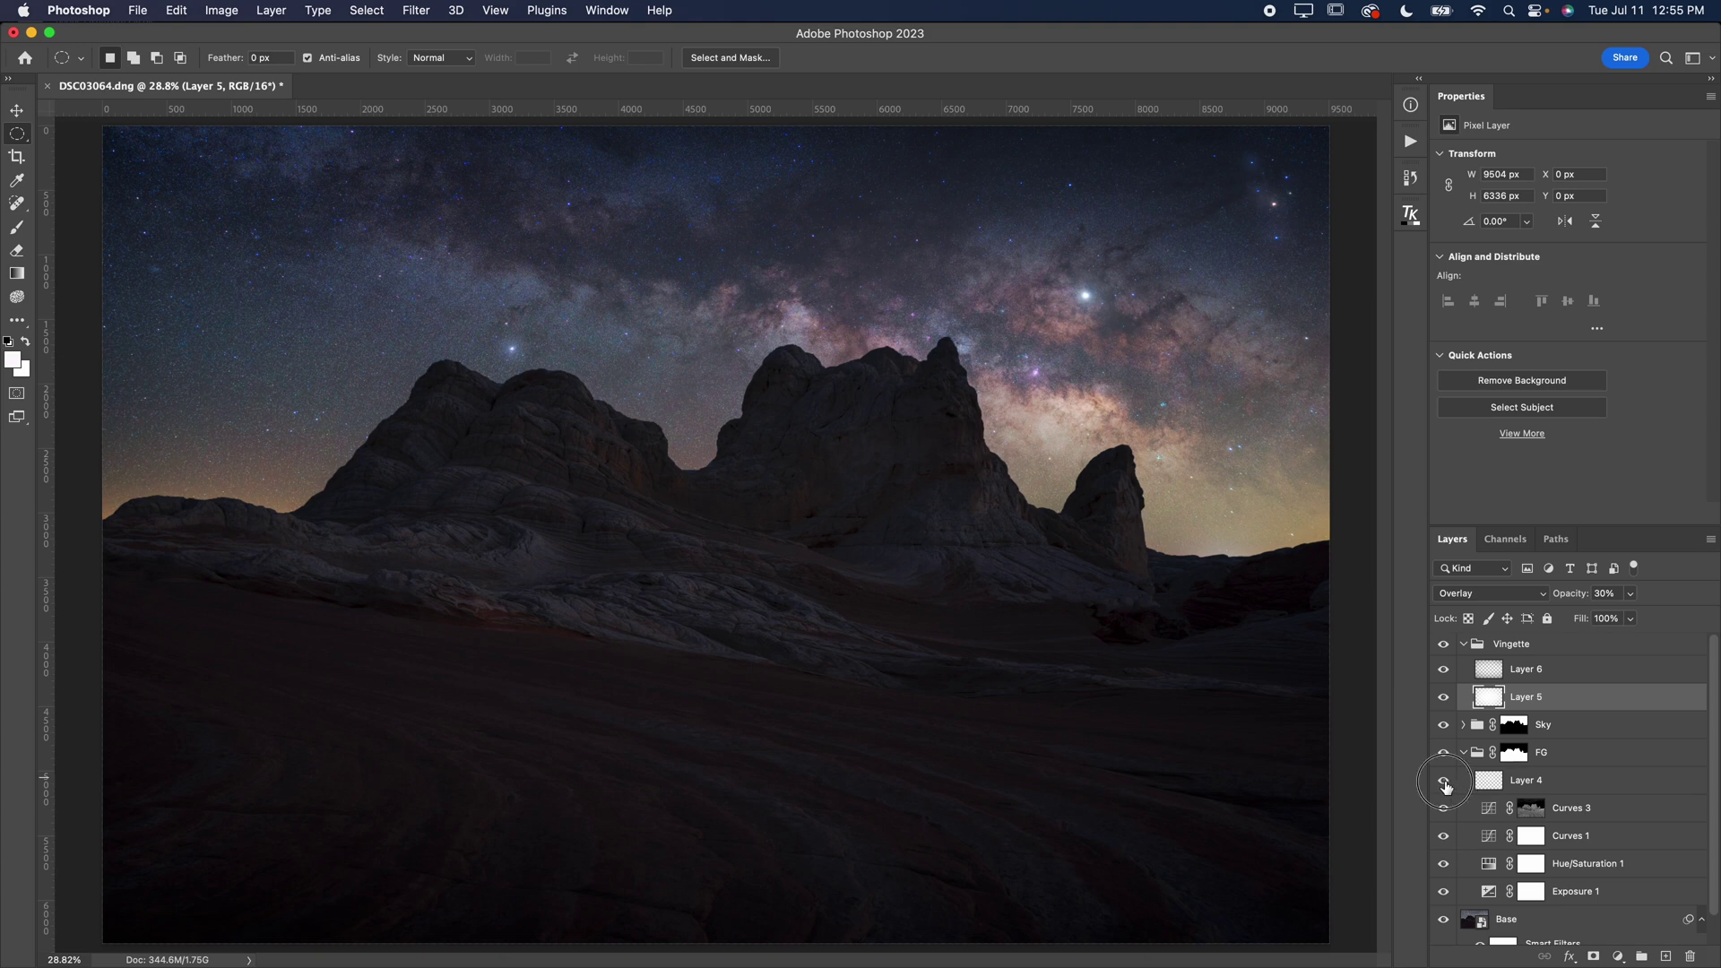
left_click(1519, 789)
key("Delete")
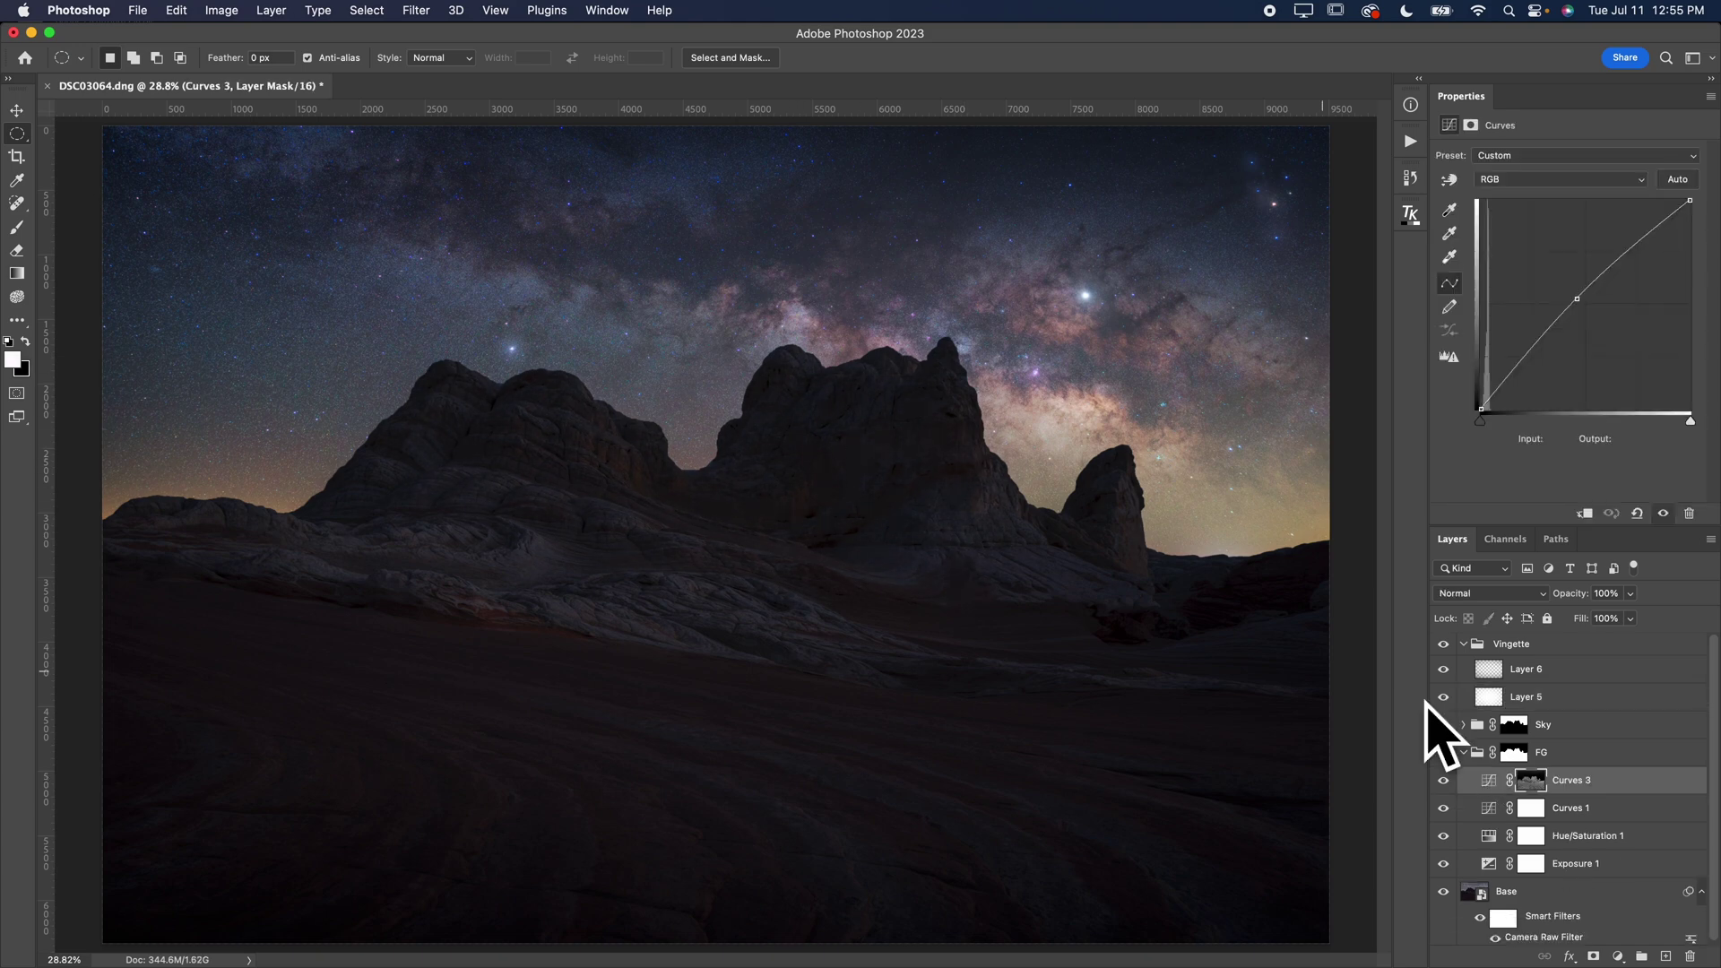
- Retune Curves 1's midtone and highlight points to 173→220, then collapse the FG group
left_click(1494, 810)
left_click_drag(1535, 357, 1536, 360)
left_click_drag(1646, 241, 1638, 230)
left_click(1538, 362)
left_click_drag(1538, 361, 1536, 359)
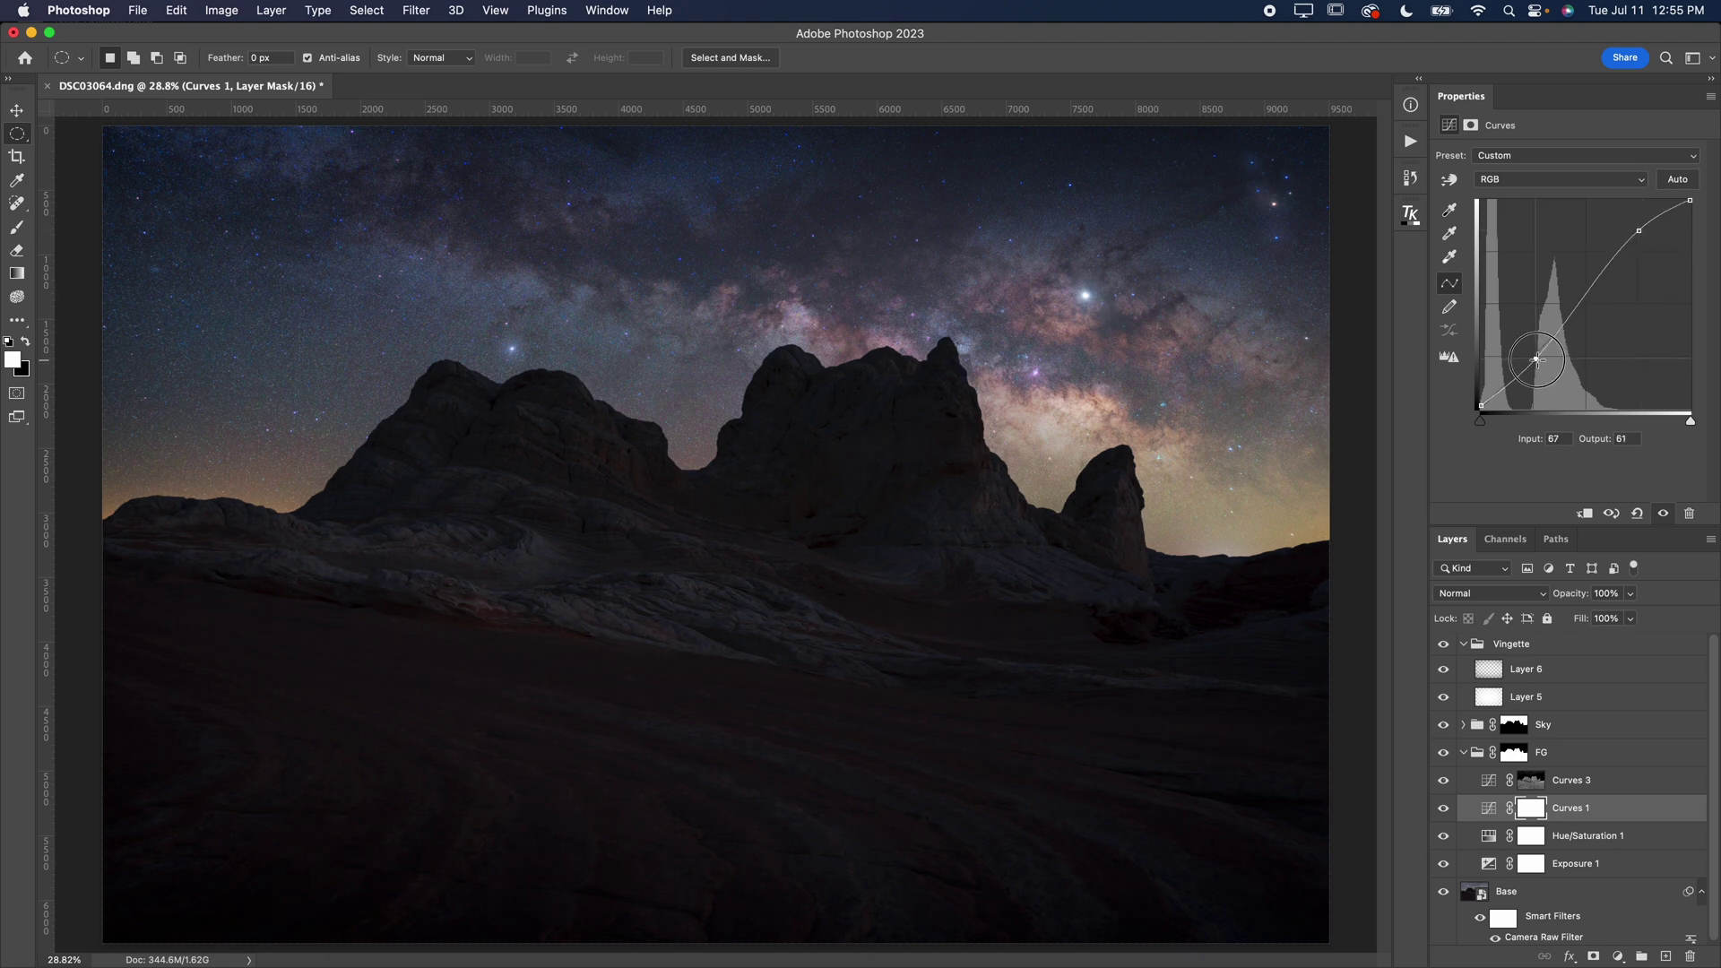
left_click_drag(1640, 228, 1622, 228)
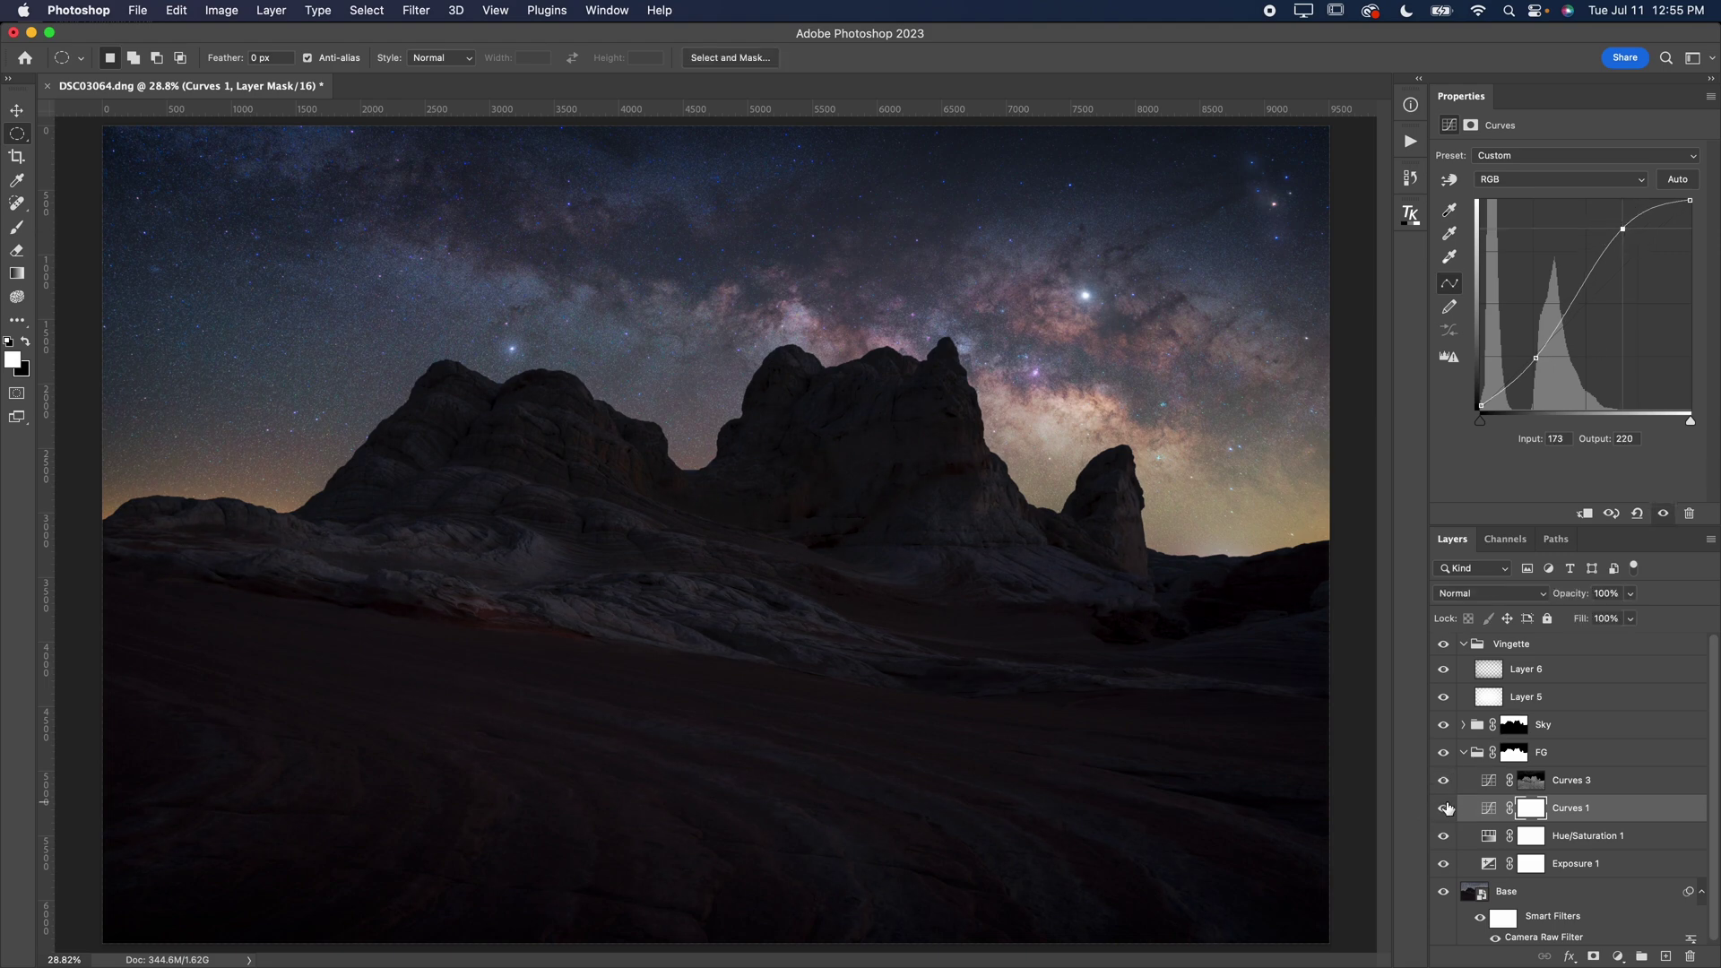
left_click(1459, 753)
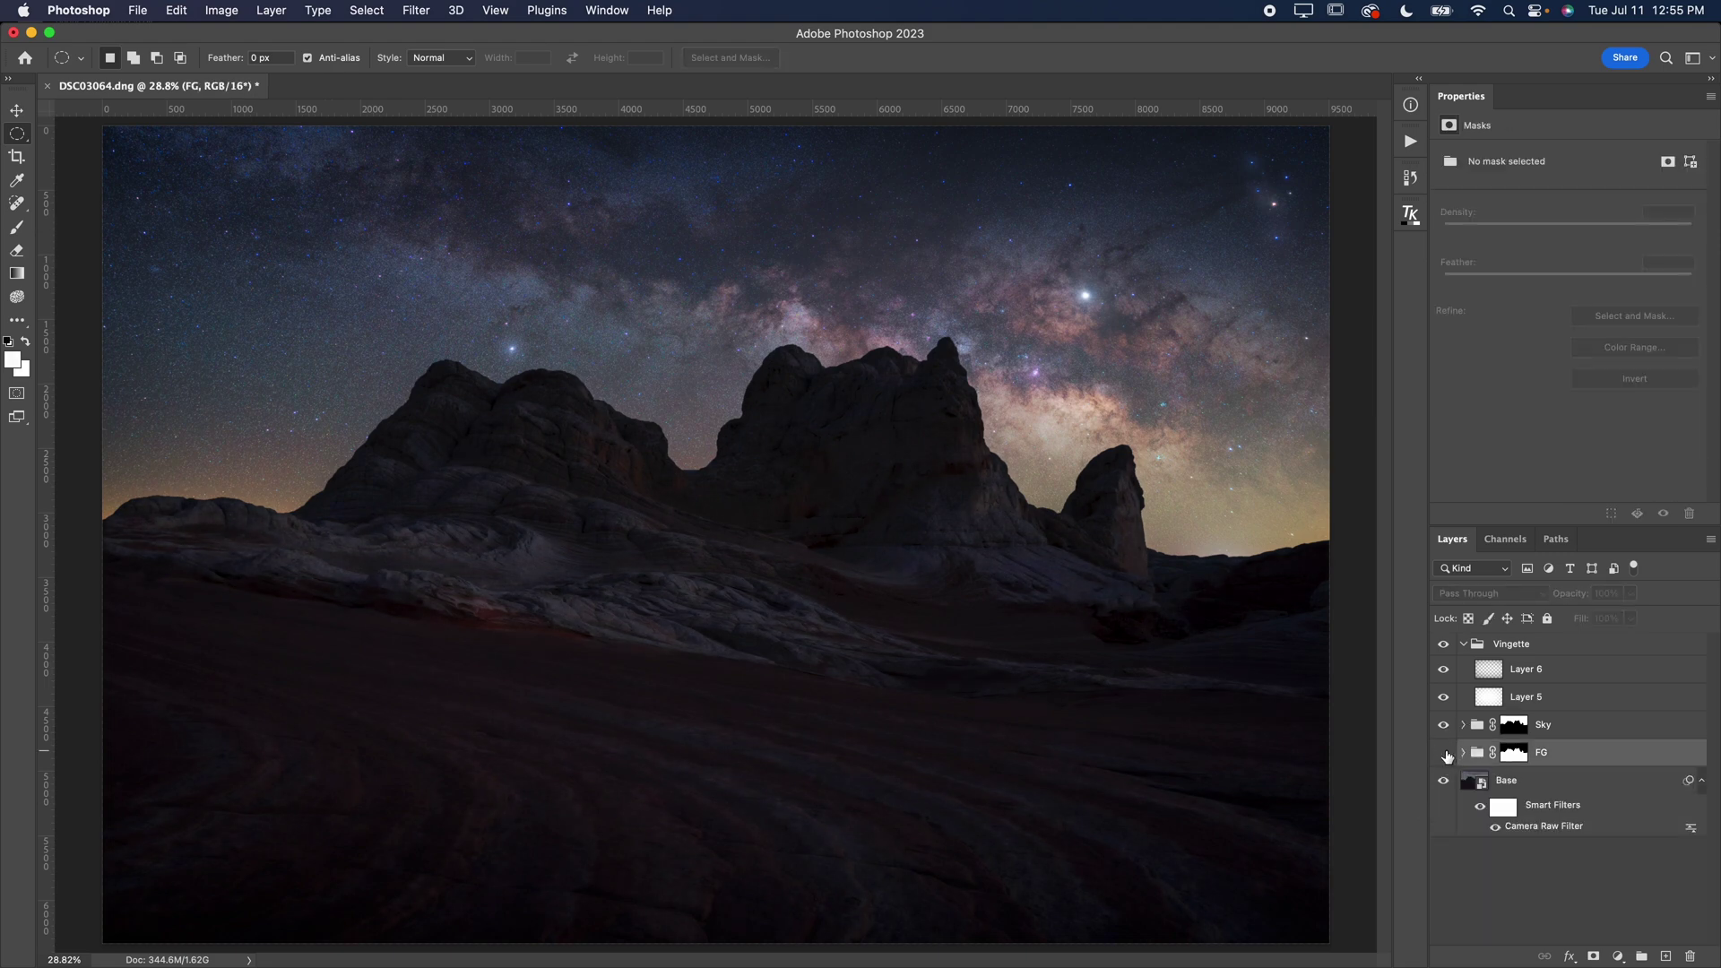
- Collapse the Vingette group, zoom out, and toggle the Vingette, Sky and FG groups to compare
left_click(1462, 645)
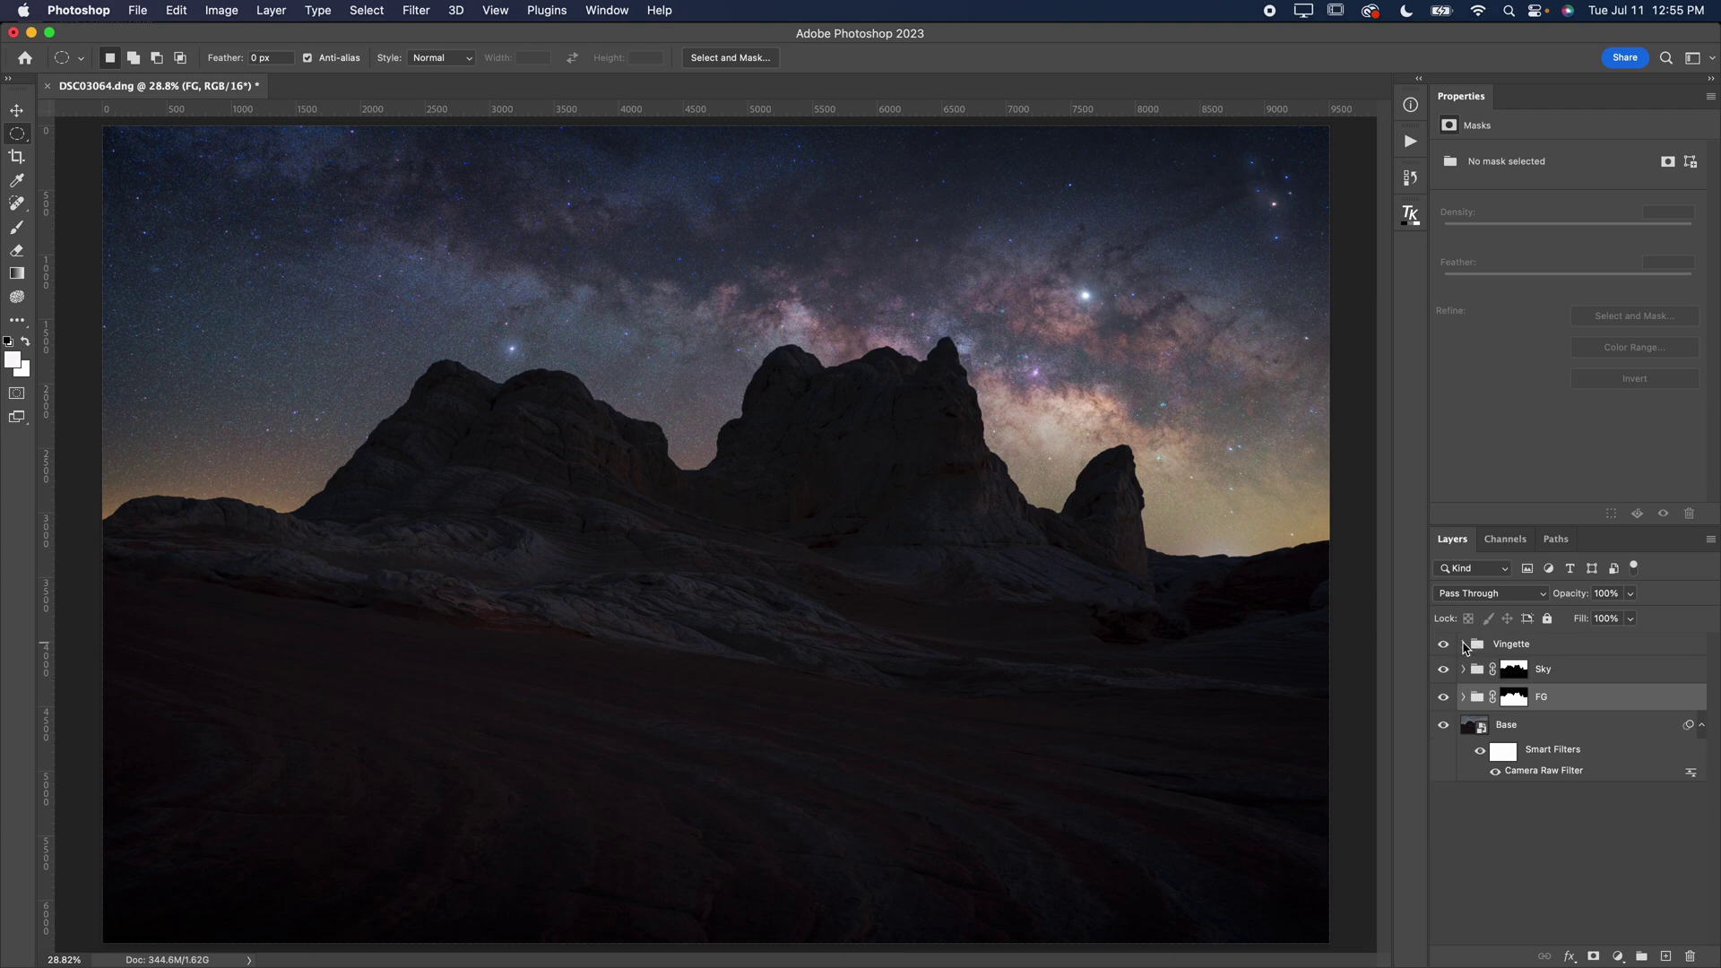
key("super+minus")
key("super+minus")
left_click(1442, 652)
left_click(1442, 652)
mouse_move(1442, 651)
left_mouse_down()
mouse_move(1451, 699)
mouse_move(1447, 625)
left_mouse_up()
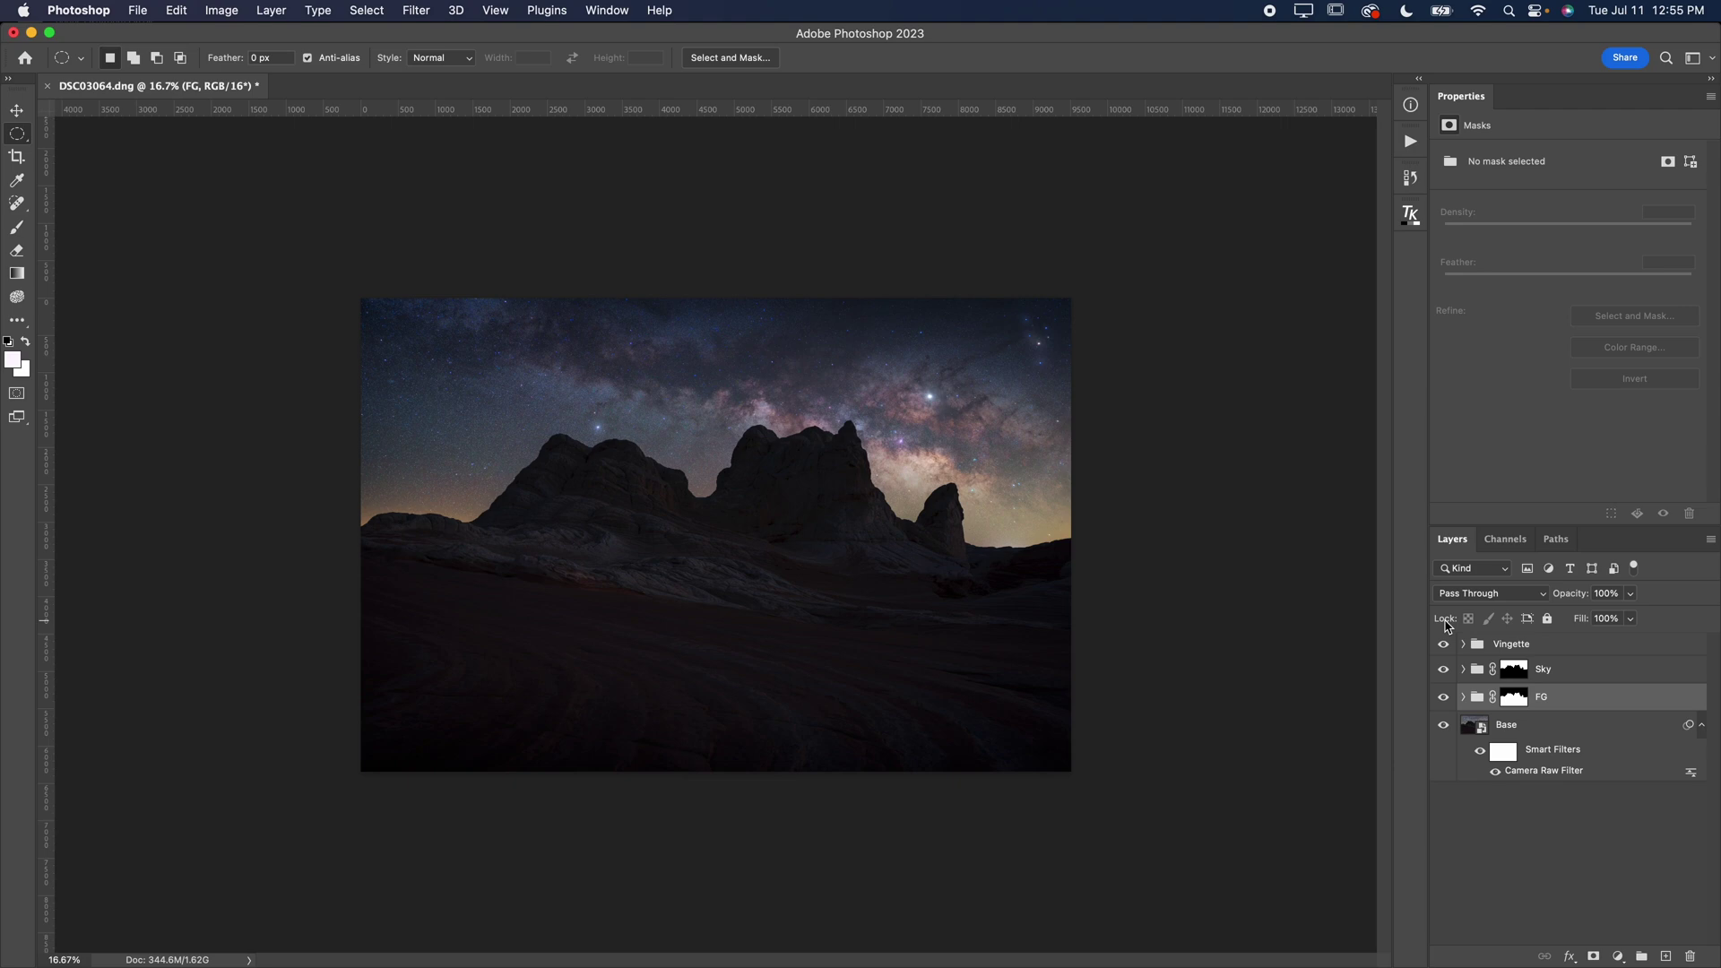